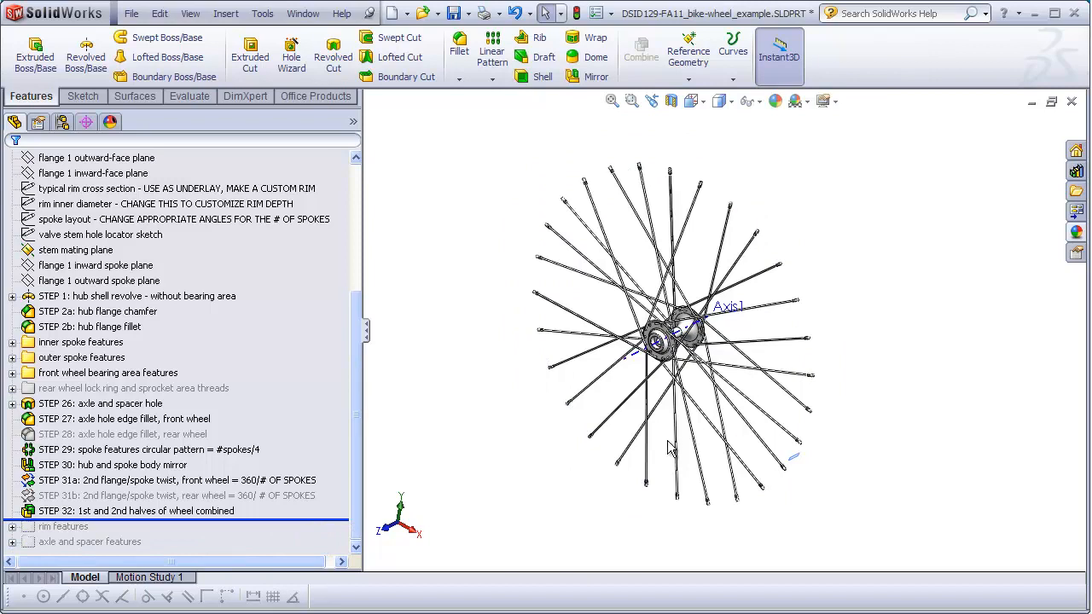
Step: Inspect the hub and spokes, and roll the feature history forward to include the rim features
scroll(690, 360, up, 10)
middle_drag(689, 359, 644, 317)
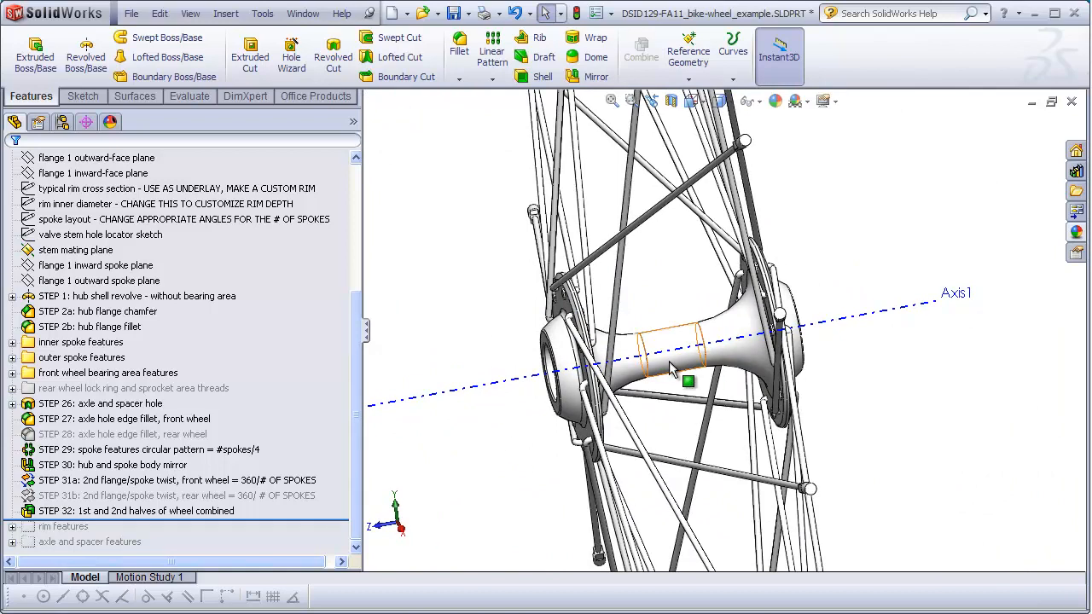
scroll(585, 330, down, 2)
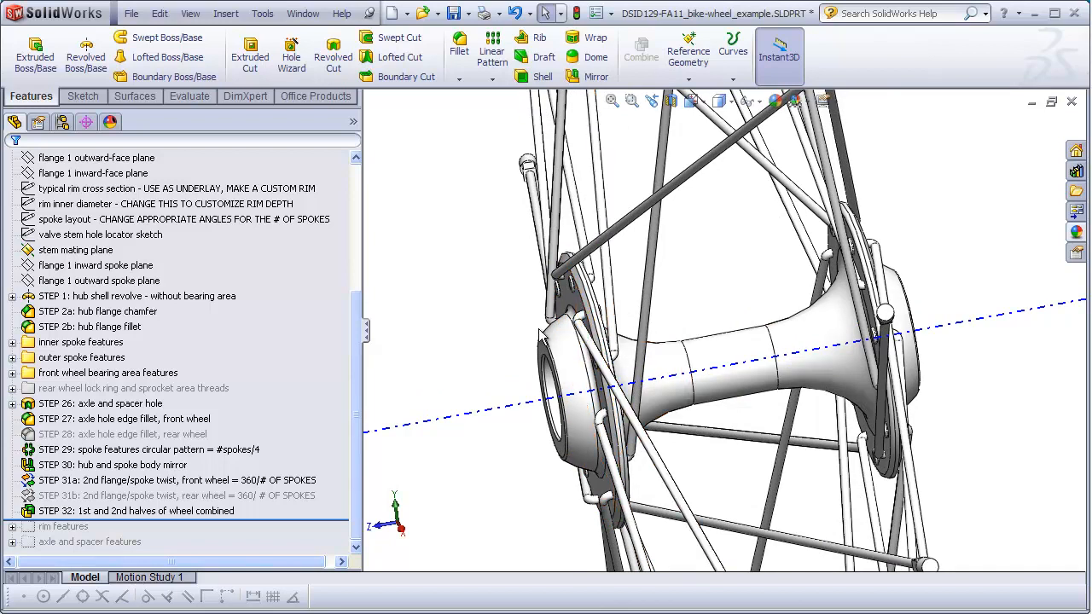
middle_drag(492, 378, 460, 466)
key(ctrl+1)
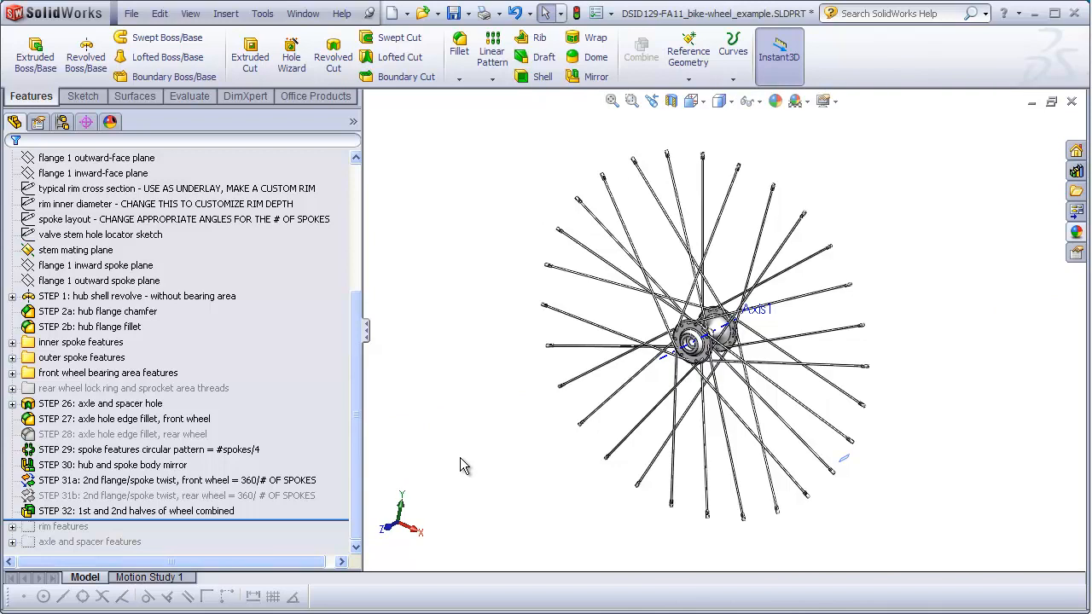
drag(346, 519, 341, 529)
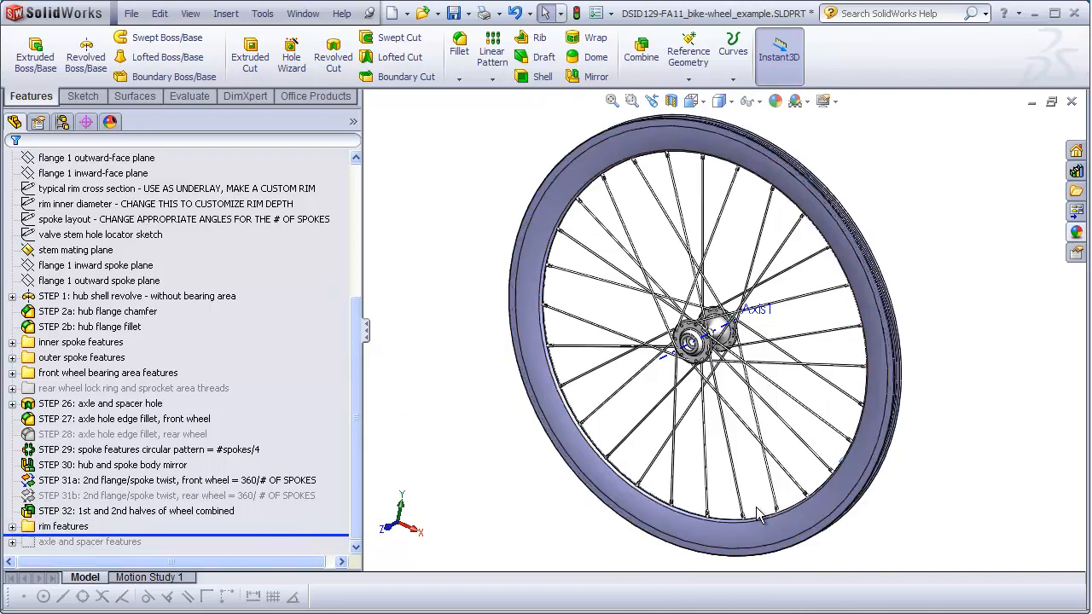
Step: Examine where the spoke nipples meet the rim and where the stem mating plane sits on the rim
scroll(755, 503, down, 5)
scroll(755, 504, down, 8)
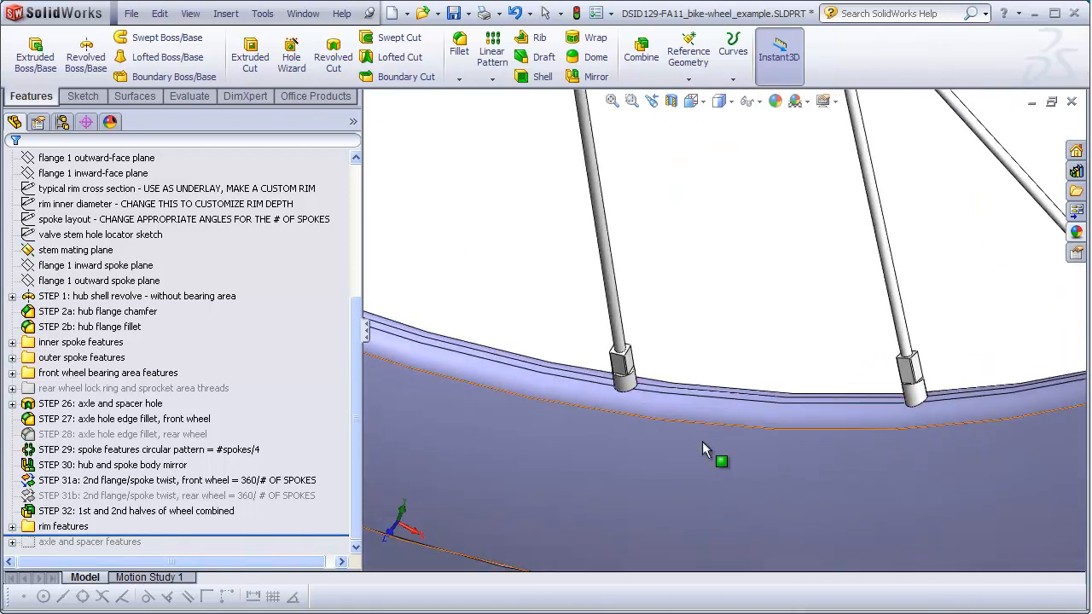
scroll(657, 390, down, 3)
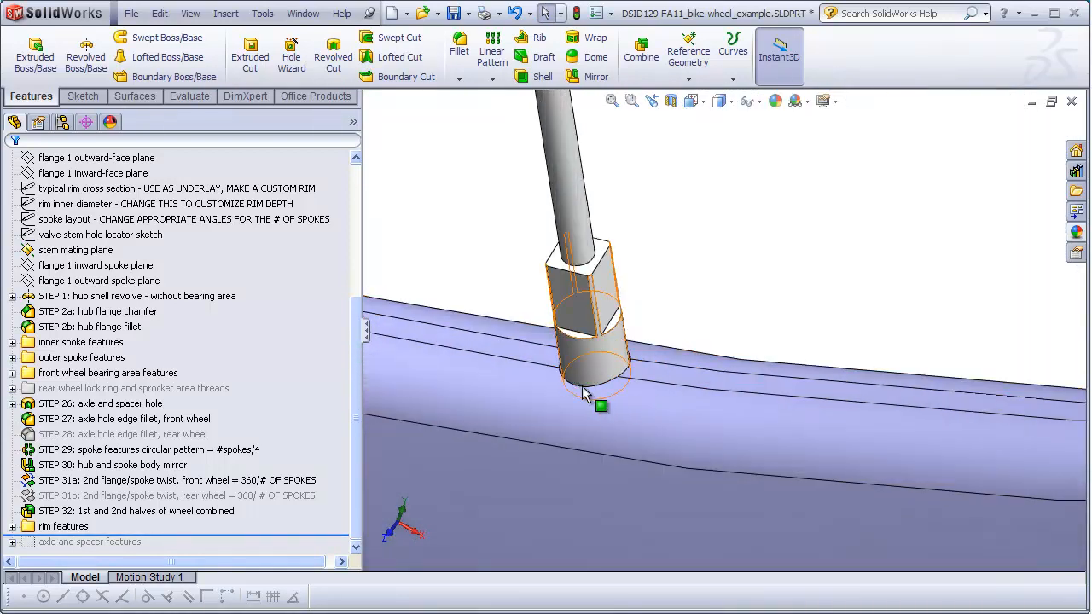
scroll(802, 309, up, 10)
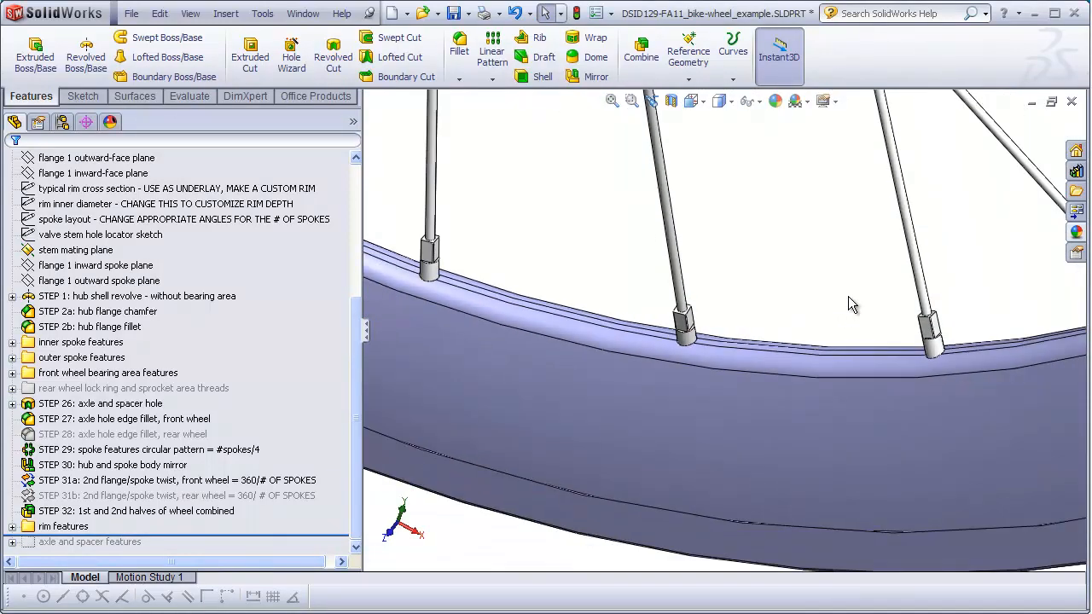
scroll(851, 296, up, 4)
middle_drag(855, 296, 930, 301)
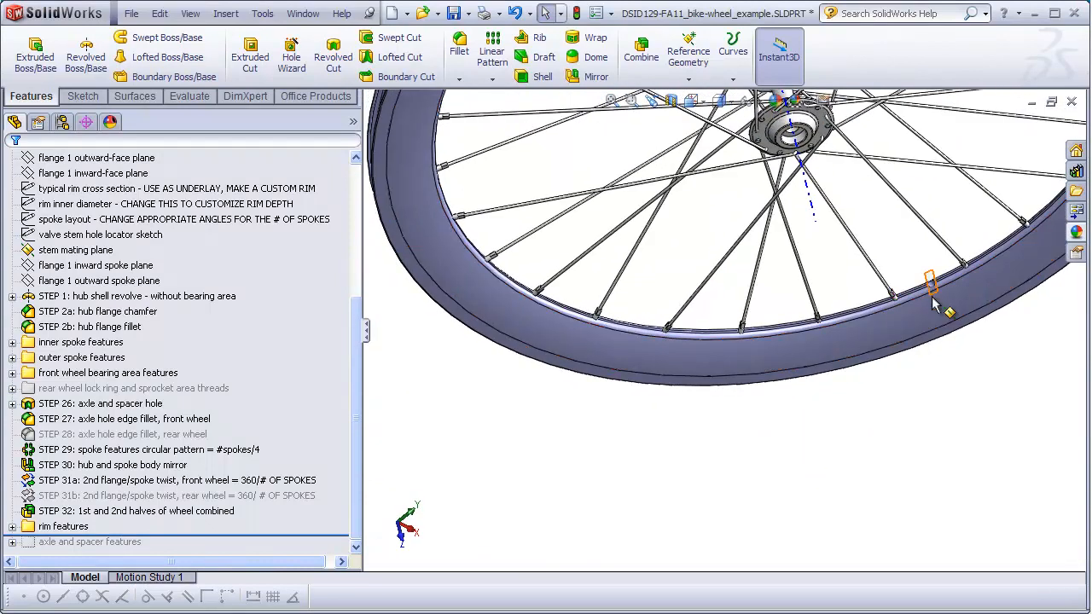
scroll(922, 296, down, 5)
scroll(921, 300, down, 2)
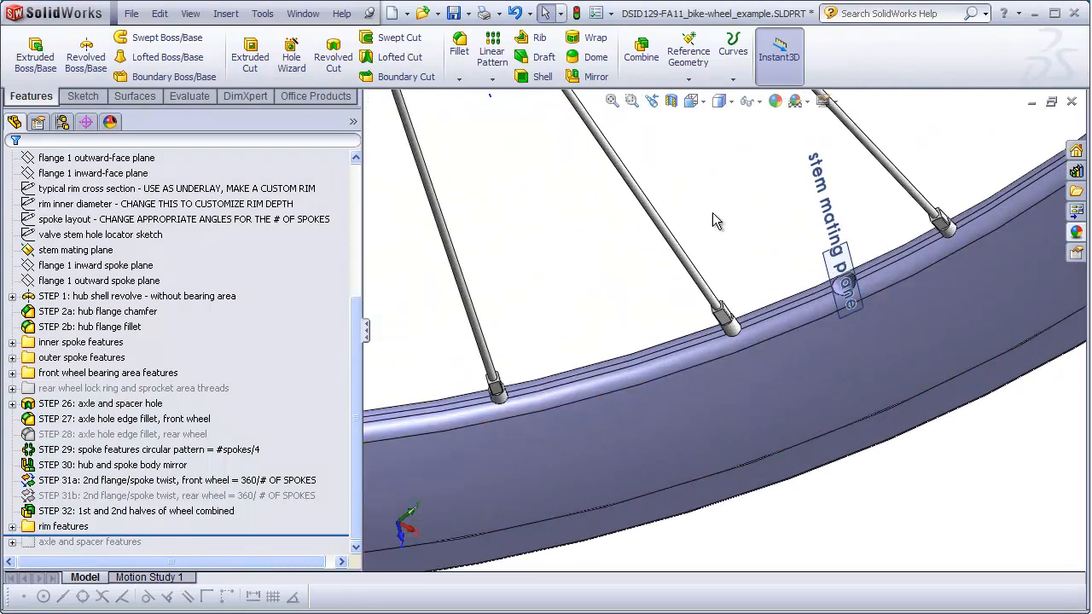
Step: Roll the feature history forward to include the axle and spacer features, and inspect the threaded axle end
click(612, 101)
drag(327, 535, 329, 547)
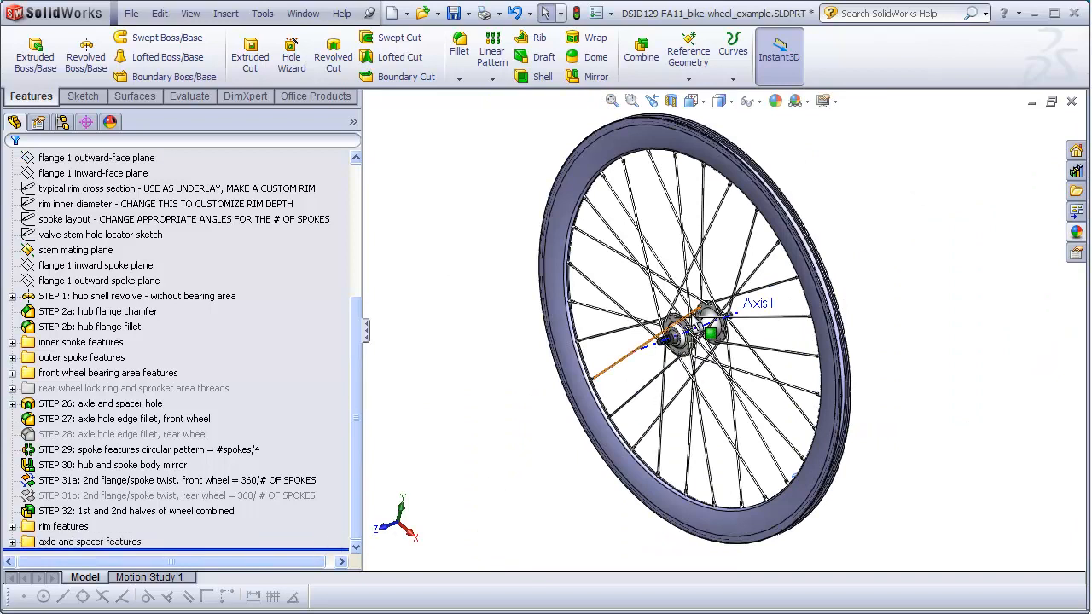
scroll(690, 324, down, 5)
key(ctrl+4)
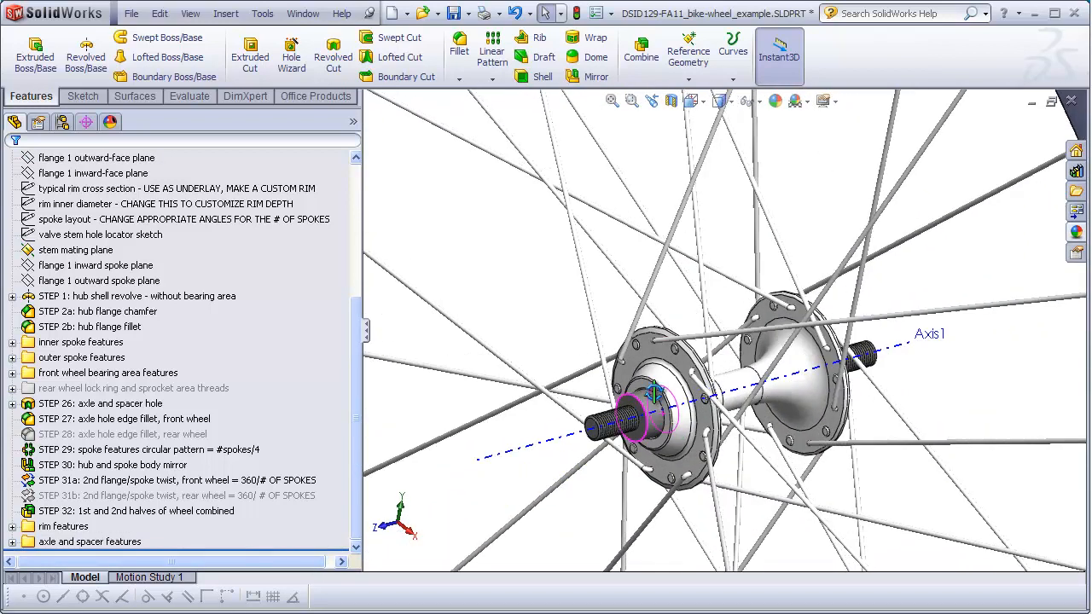
scroll(674, 424, down, 4)
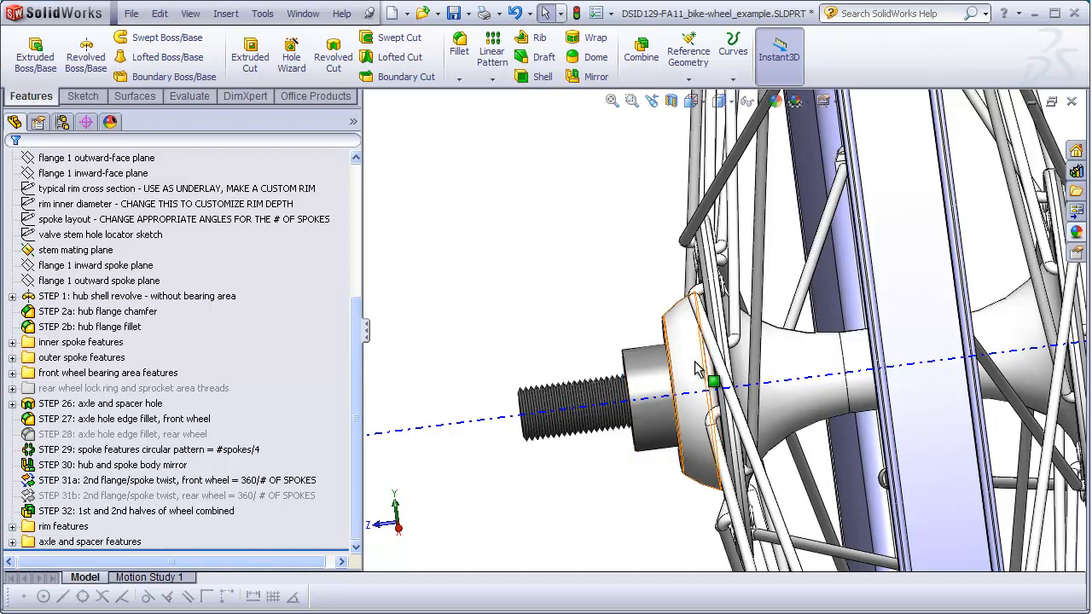
Step: Roll the feature history back to just before the STEP 33 rim revolve in the rim features folder
click(400, 530)
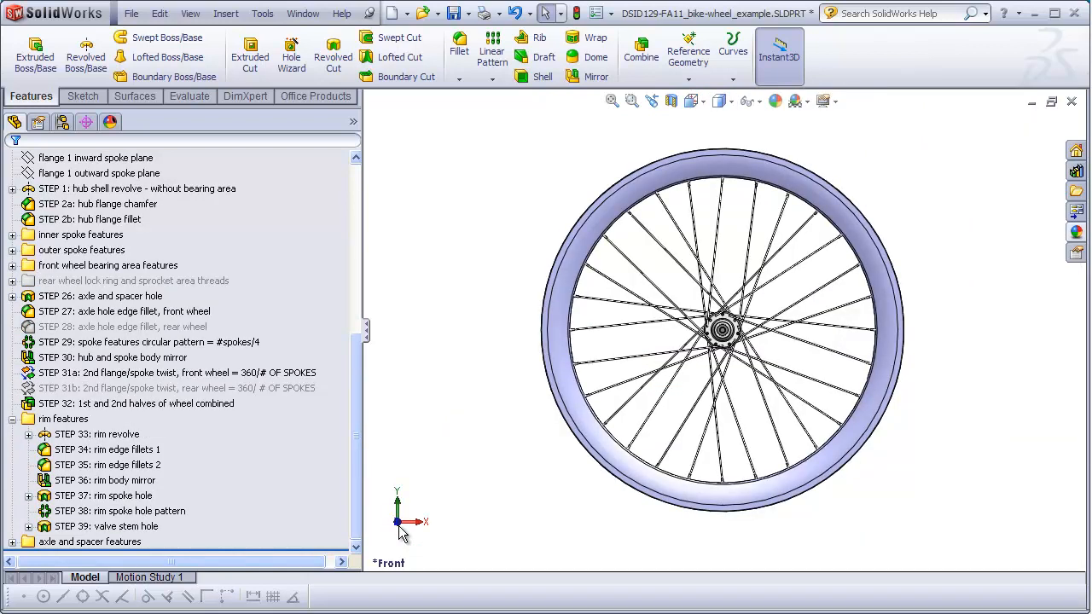
drag(330, 546, 324, 442)
middle_drag(440, 450, 794, 323)
key(f)
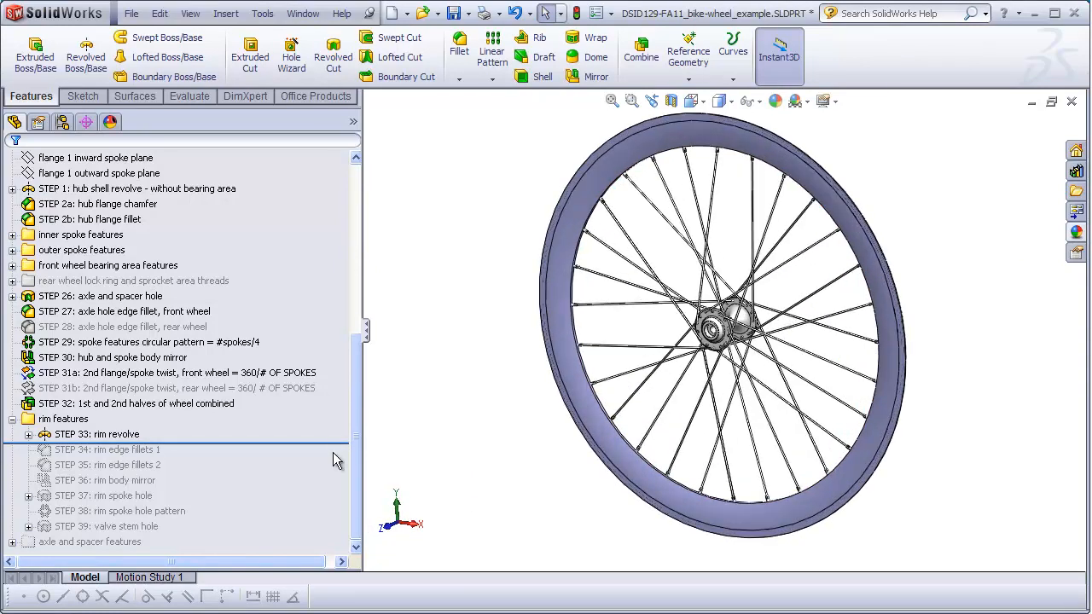
drag(339, 442, 383, 436)
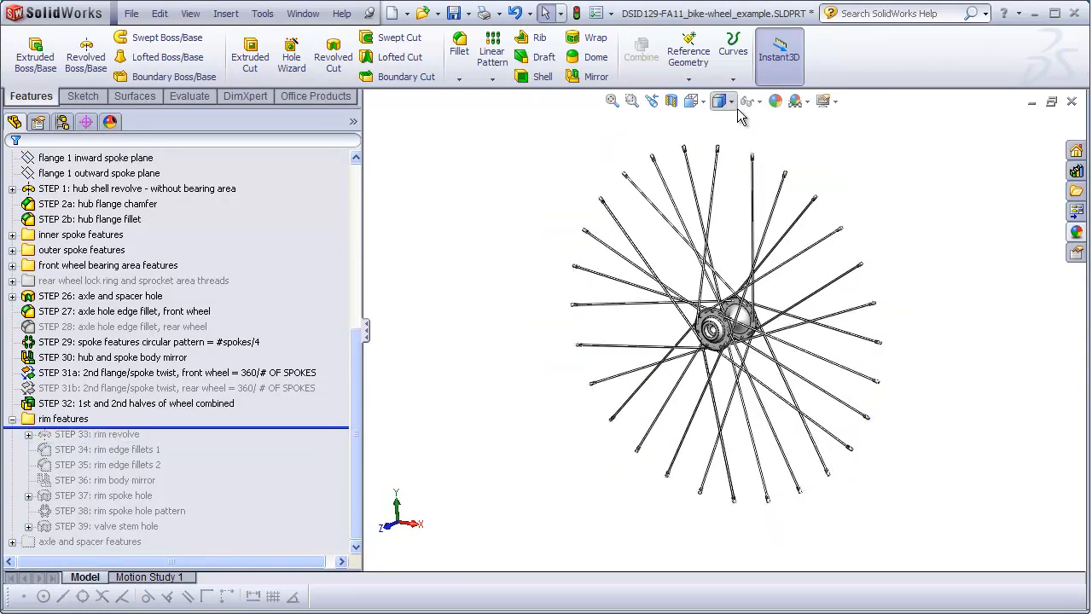
Step: Set the front view and display the reference sketches, including typical rim cross section and rim inner diameter
click(693, 102)
click(713, 122)
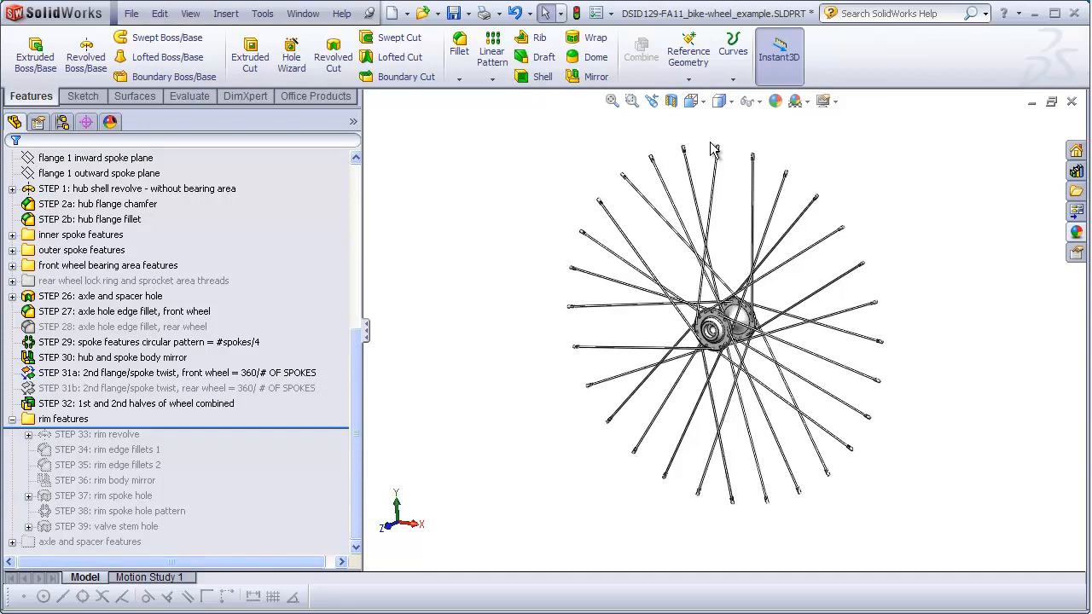
drag(358, 342, 357, 184)
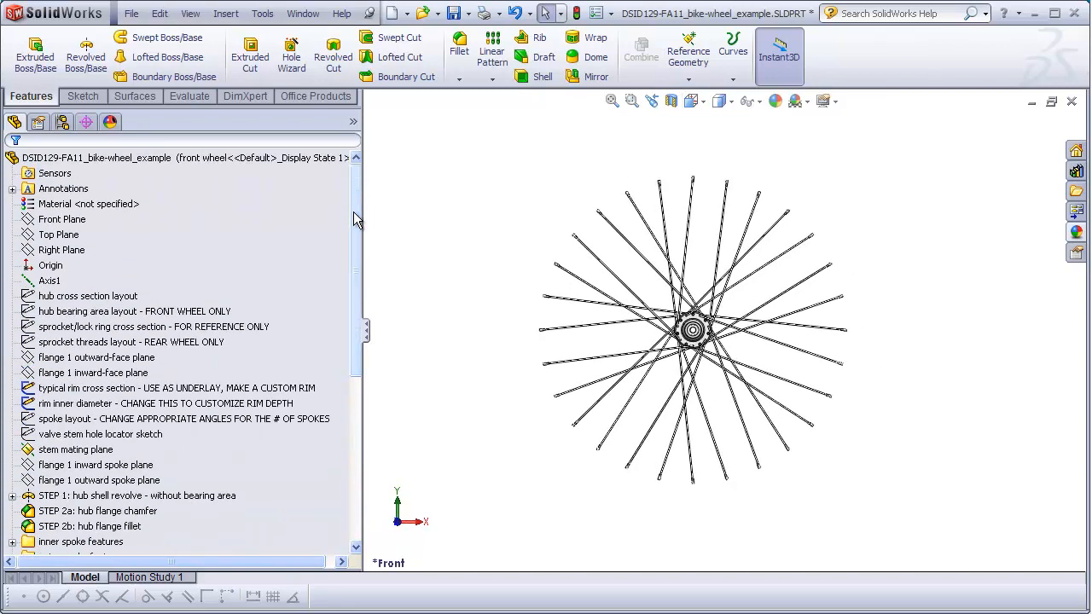
click(49, 391)
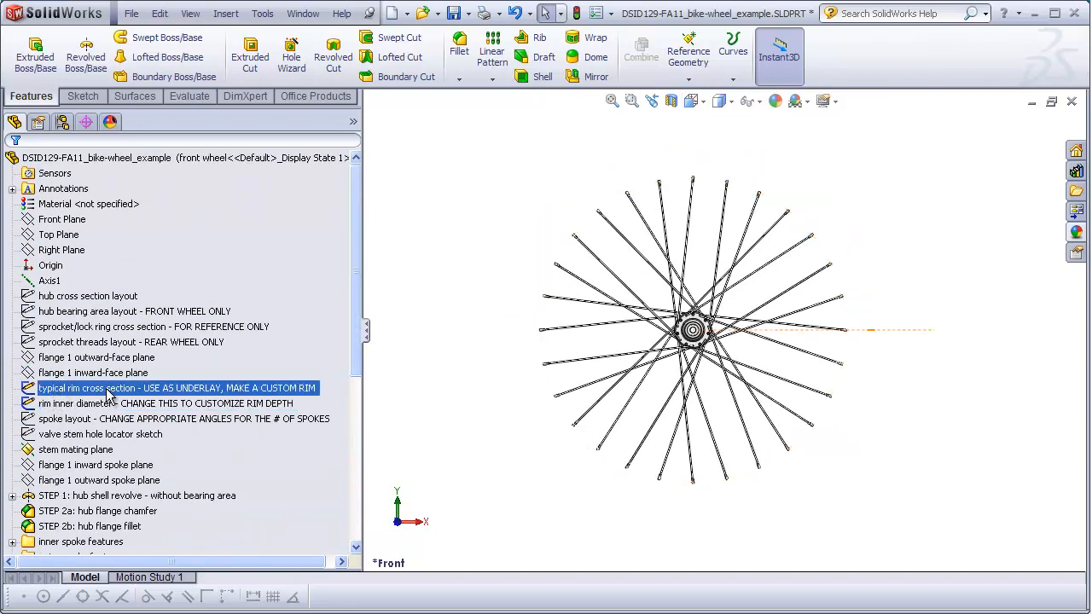
click(56, 404)
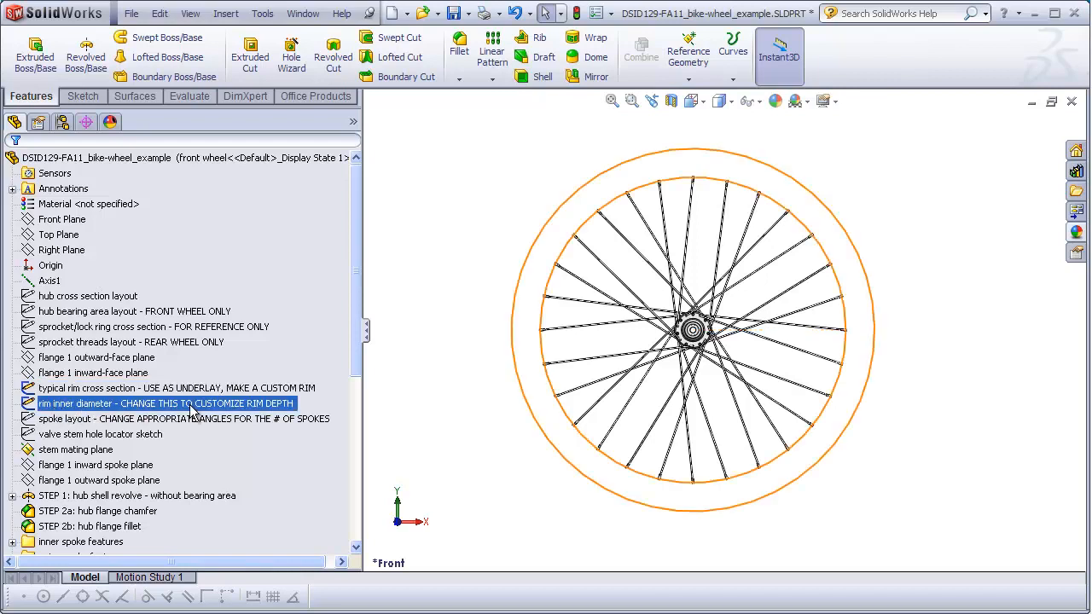
click(461, 332)
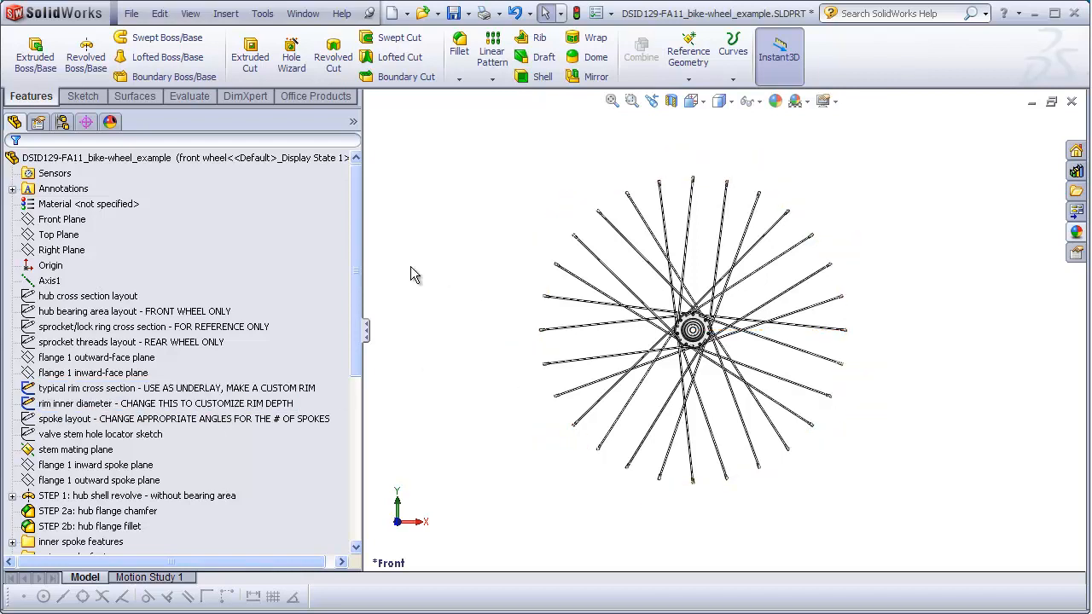
click(191, 14)
click(215, 142)
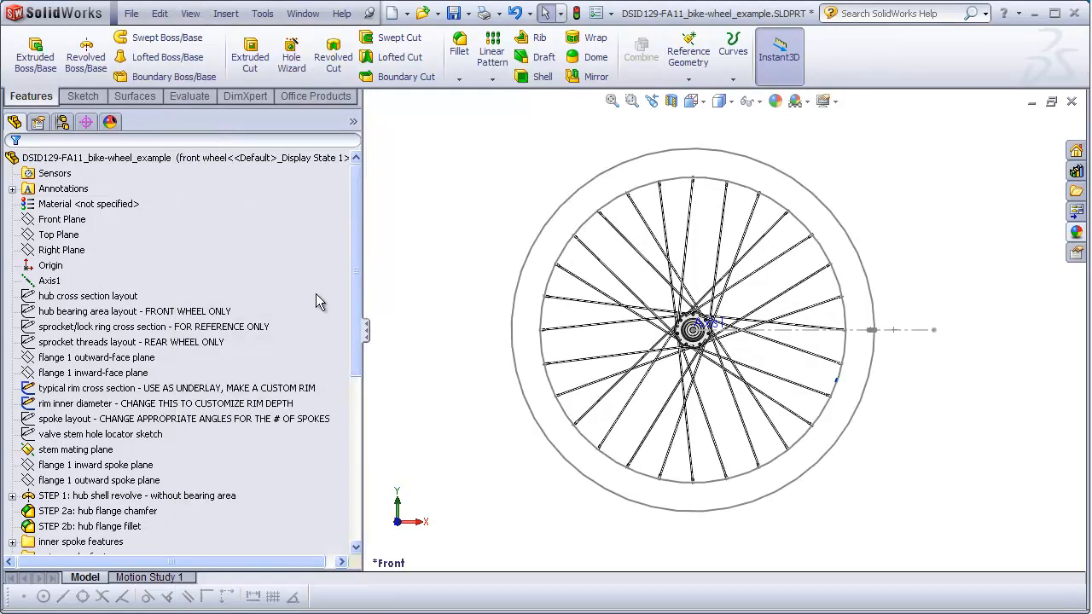
Step: Open the typical rim cross section sketch for editing
scroll(853, 341, down, 5)
middle_drag(853, 346, 850, 367)
scroll(850, 366, down, 5)
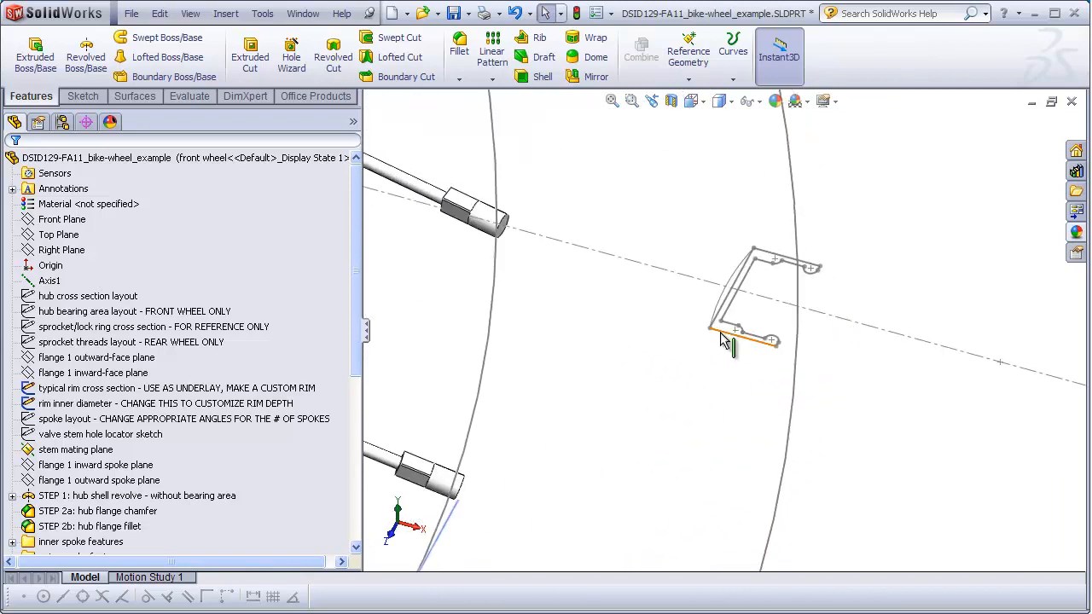
right_click(722, 334)
click(731, 288)
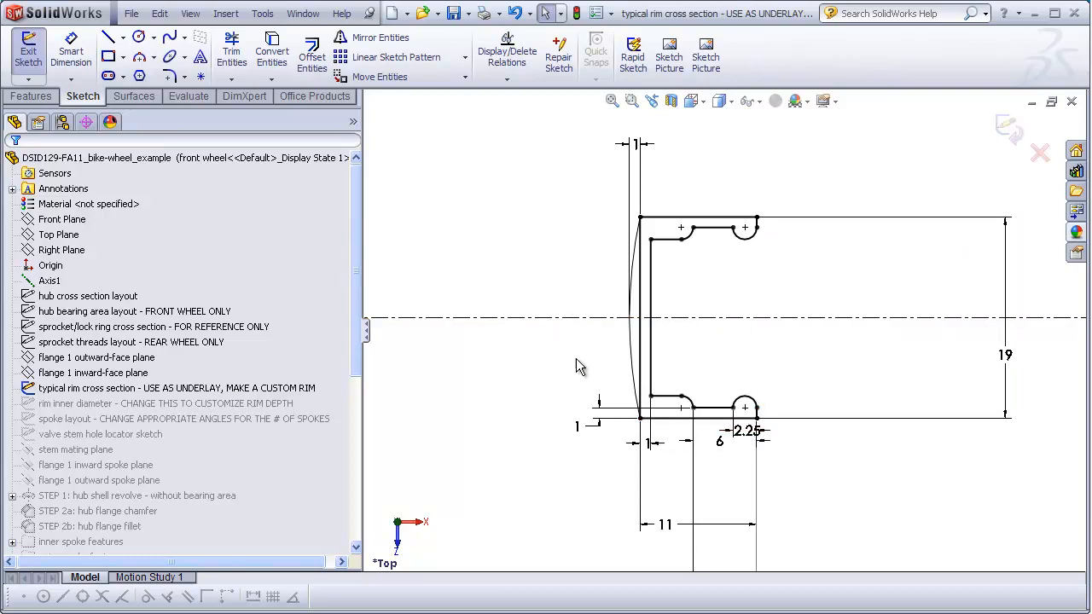
Step: Examine the rim cross section's inner corners, wall profile, and bead seat and outer rim diameter dimensions
click(639, 219)
click(641, 417)
scroll(581, 312, up, 5)
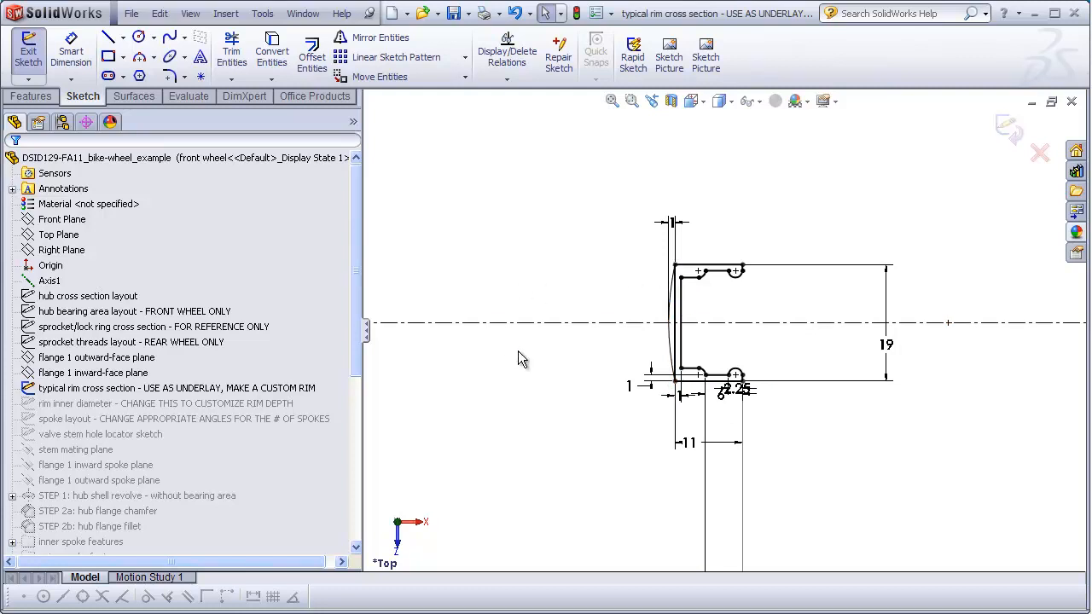
scroll(712, 337, down, 2)
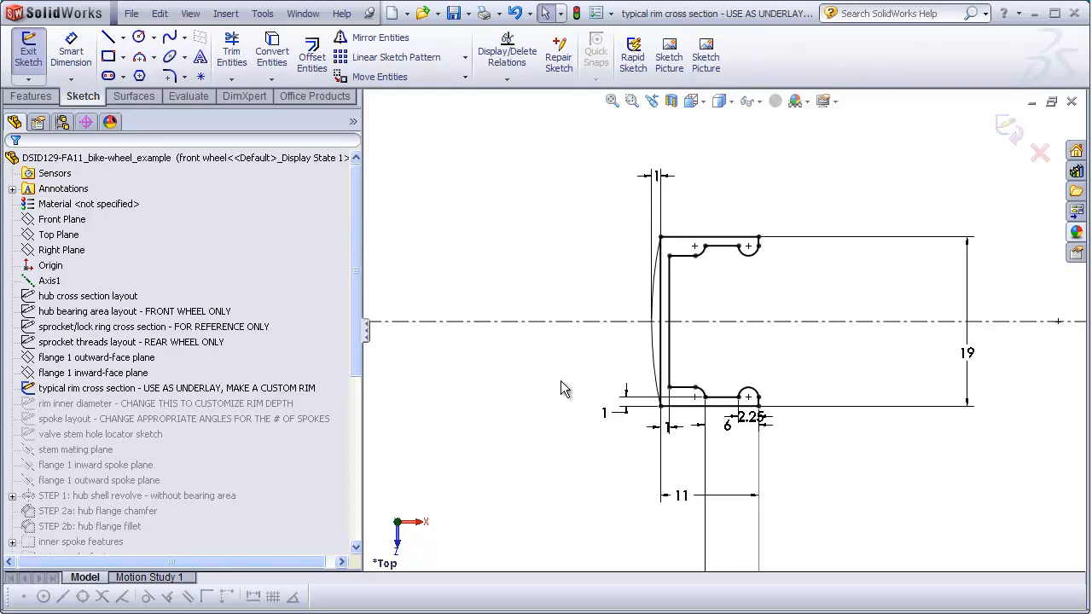
scroll(738, 401, down, 5)
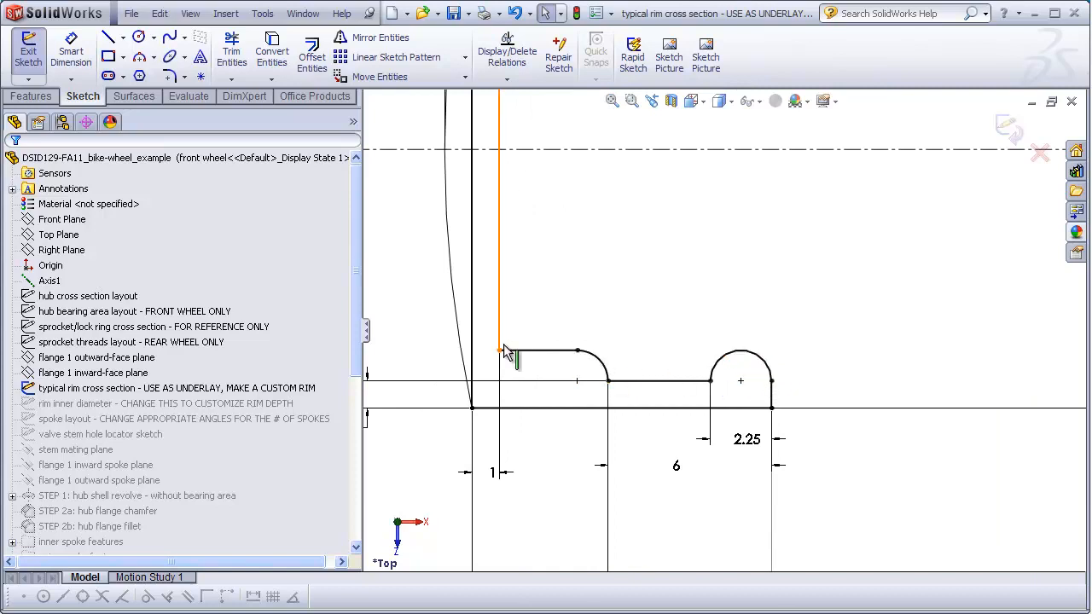
scroll(671, 312, up, 10)
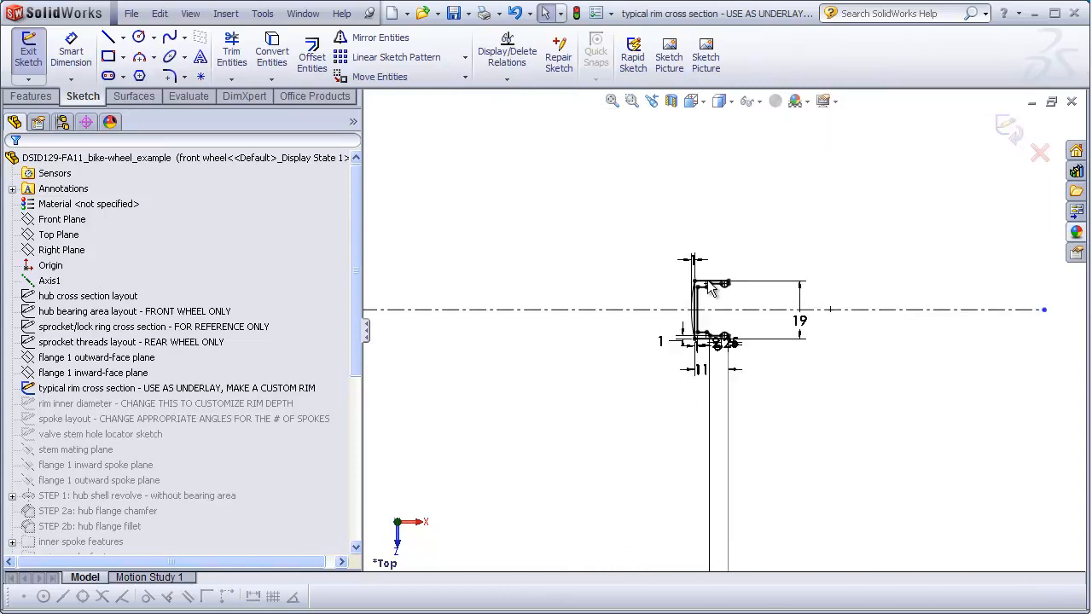
scroll(719, 306, up, 5)
mouse_move(629, 389)
middle_down()
mouse_move(627, 298)
mouse_move(761, 193)
middle_up()
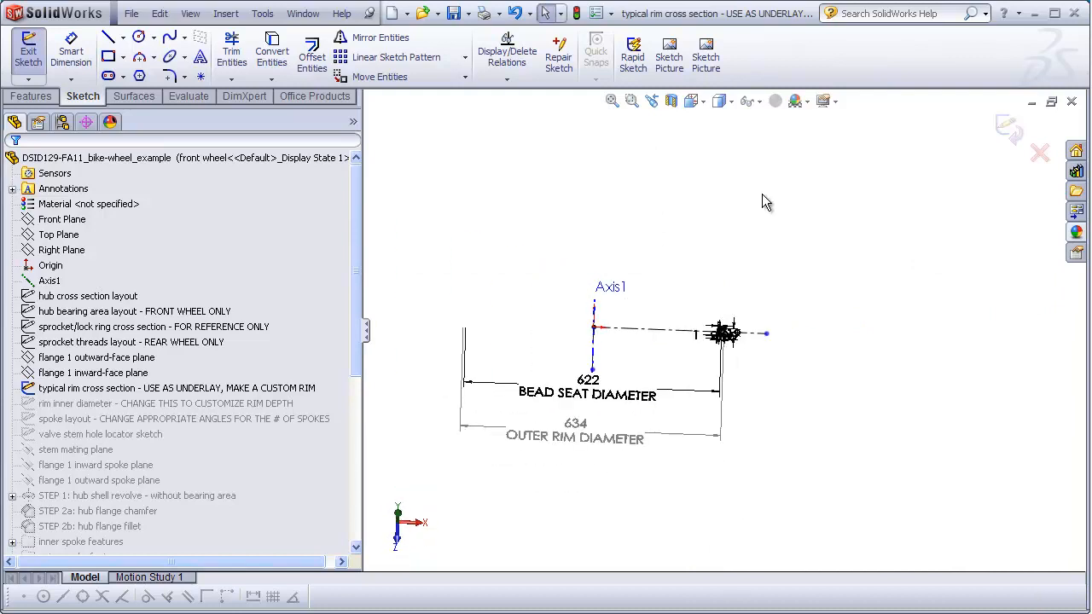
Step: Exit the cross section sketch and open the rim inner diameter sketch for editing
click(1007, 127)
middle_drag(659, 315, 694, 312)
scroll(694, 312, down, 5)
click(707, 327)
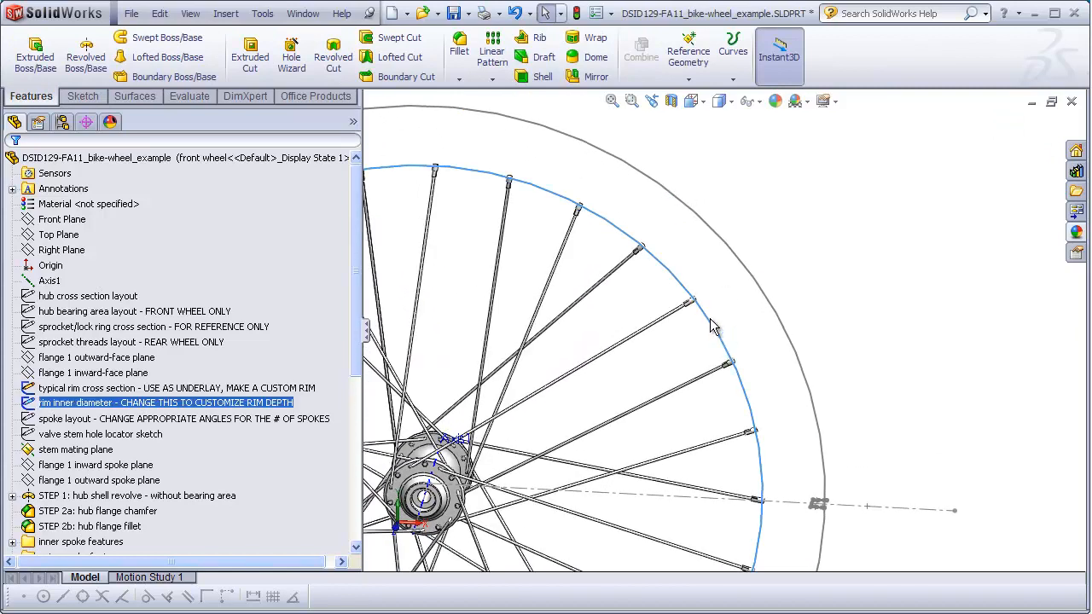
click(85, 405)
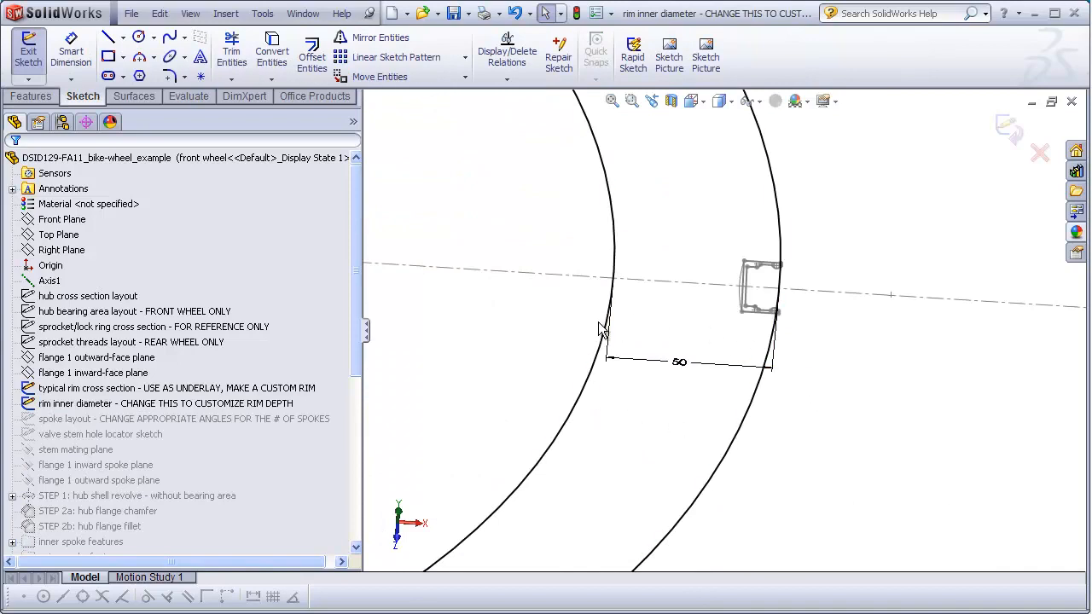
Step: Try setting the rim depth dimension between the two circles to 10 mm, and cancel the change
middle_drag(646, 415, 646, 321)
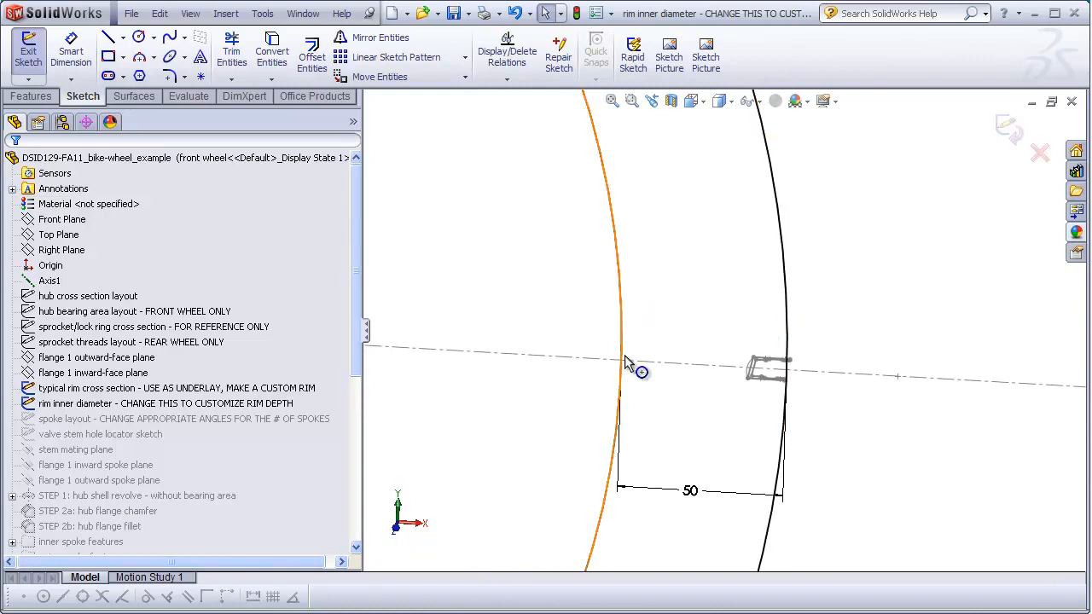
middle_drag(715, 406, 708, 435)
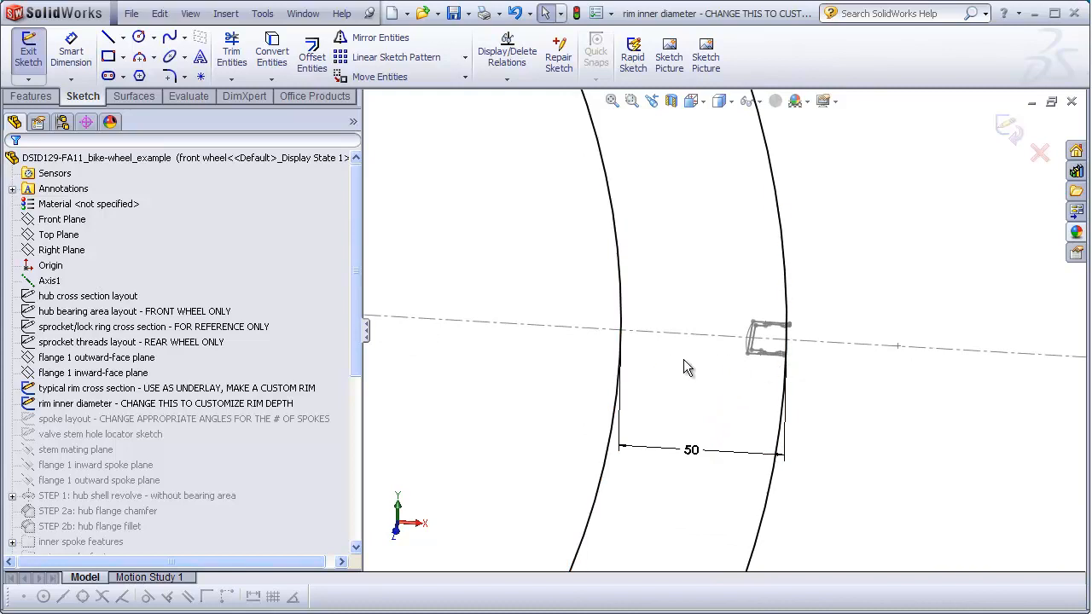
click(693, 453)
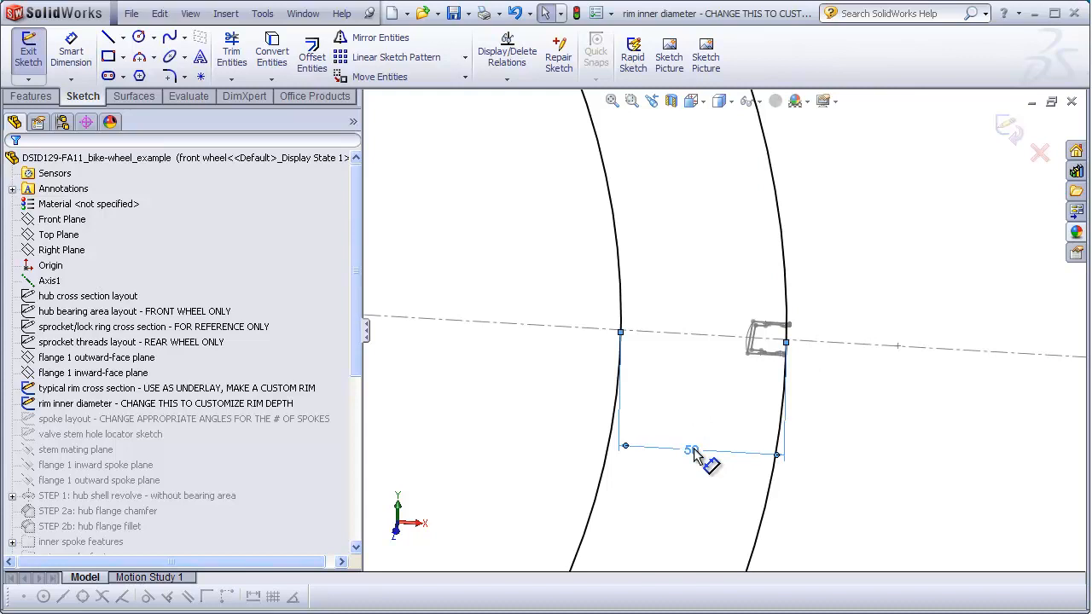
double_click(694, 452)
text(10.000mm)
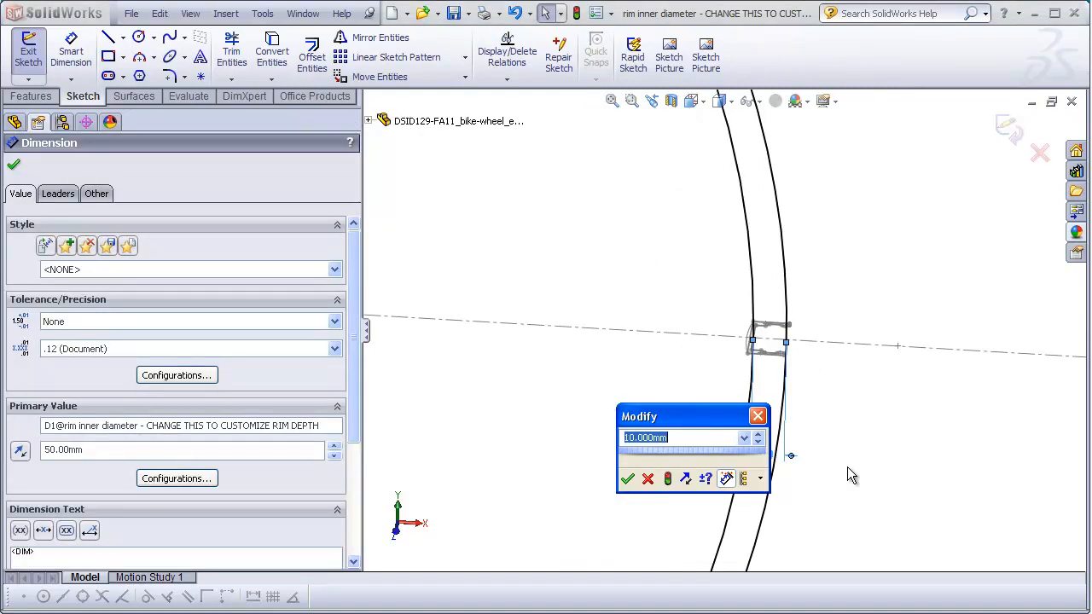
click(757, 417)
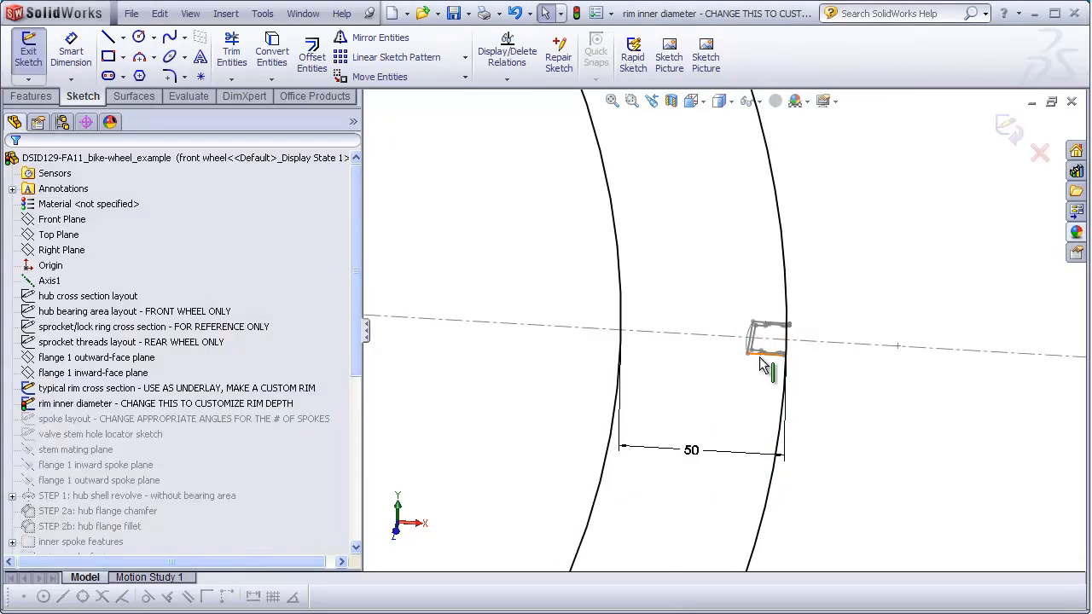
Step: Compare the rim cross section with the inner and outer rim circles, and exit the rim inner diameter sketch
scroll(751, 358, down, 5)
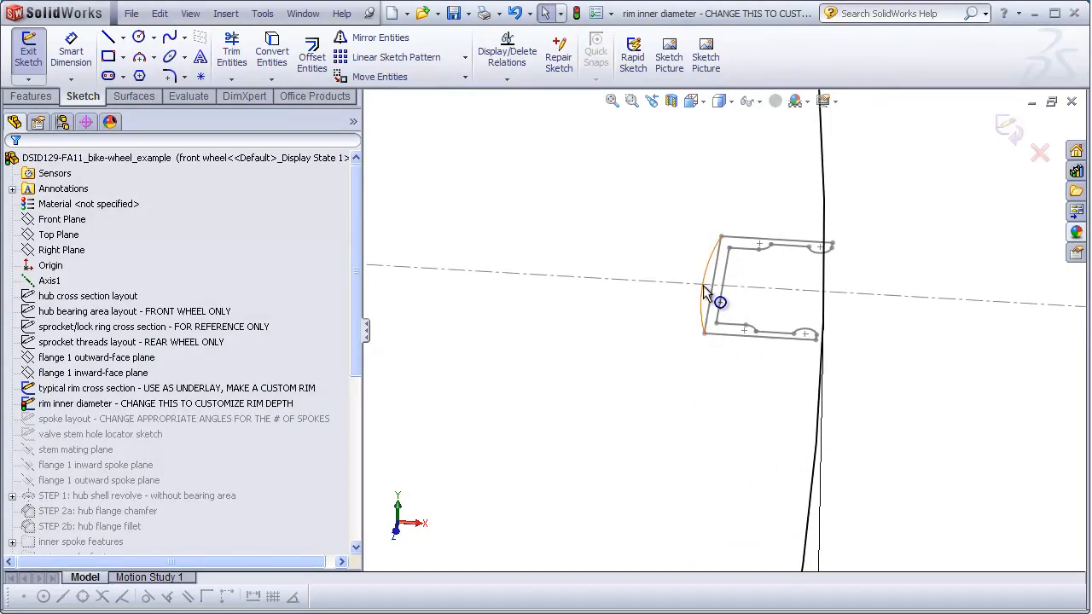
scroll(688, 386, down, 5)
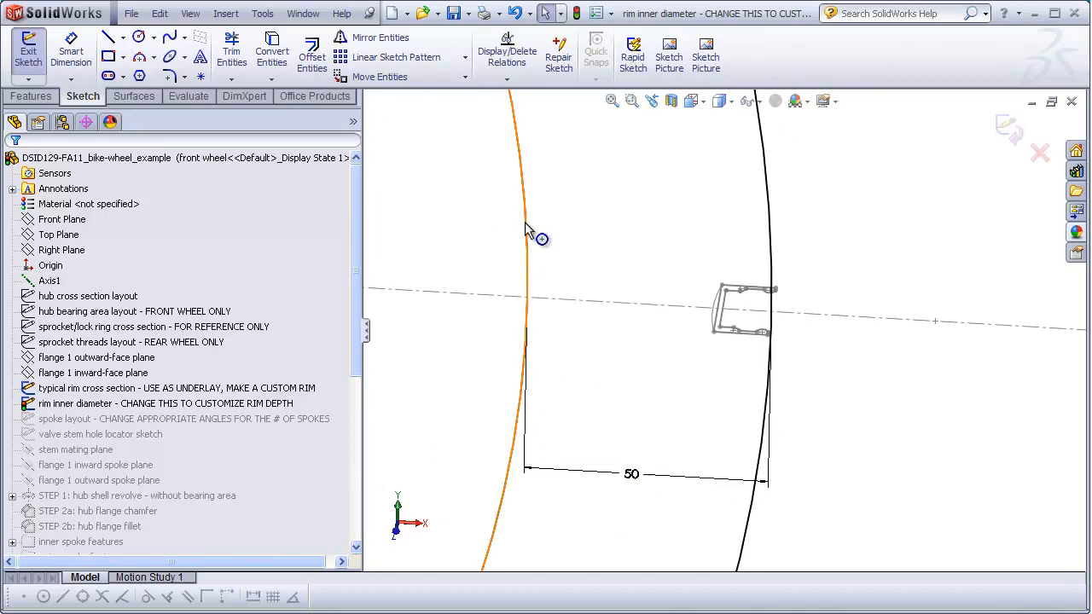
scroll(599, 293, down, 5)
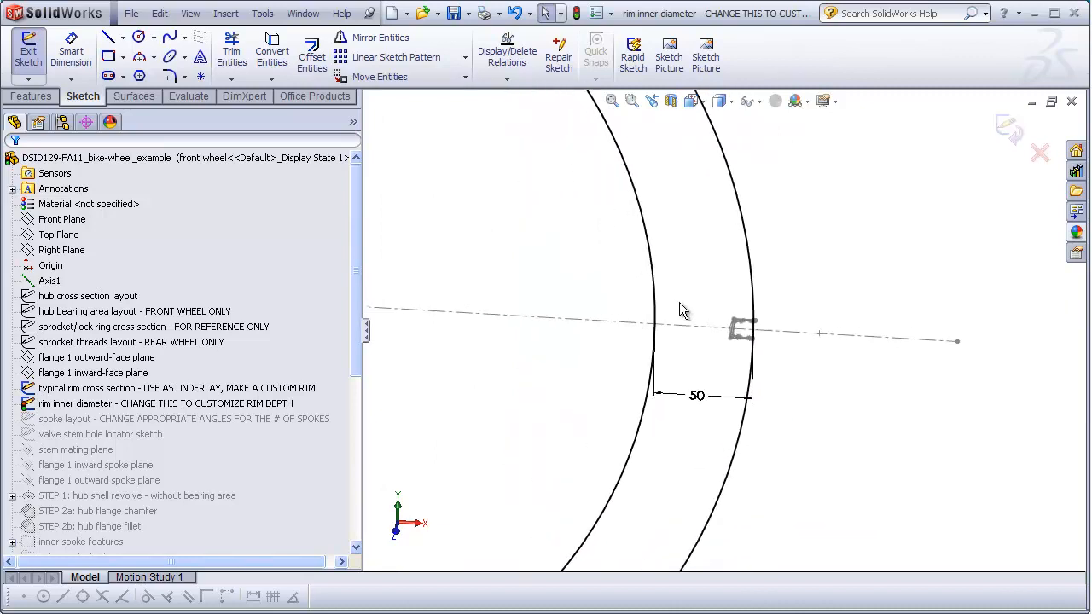
scroll(680, 304, up, 3)
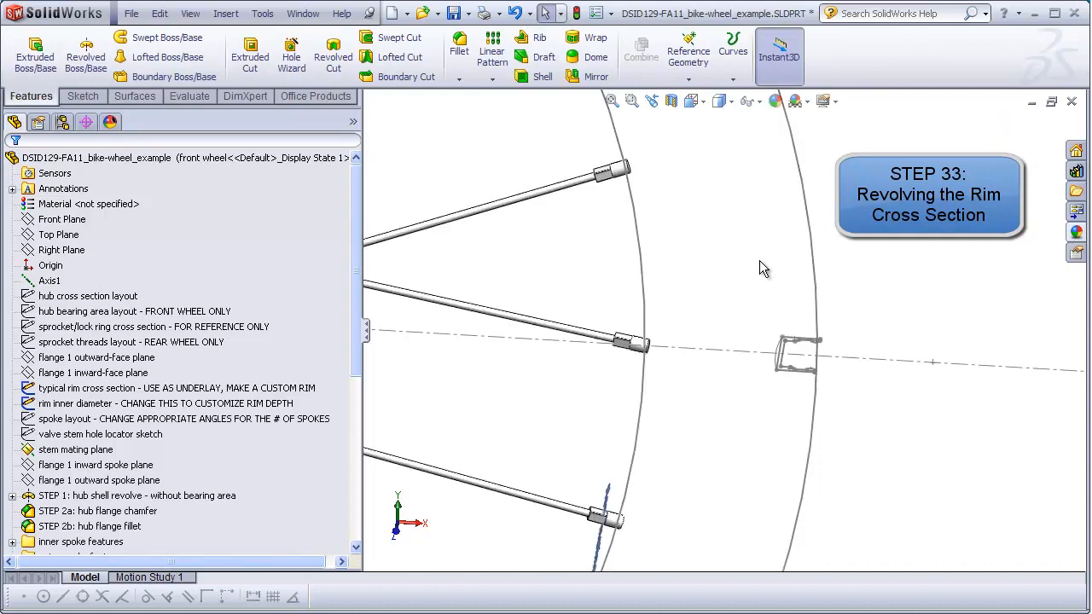
Step: Start a new sketch on the Top Plane for the rim revolve profile
scroll(664, 412, up, 10)
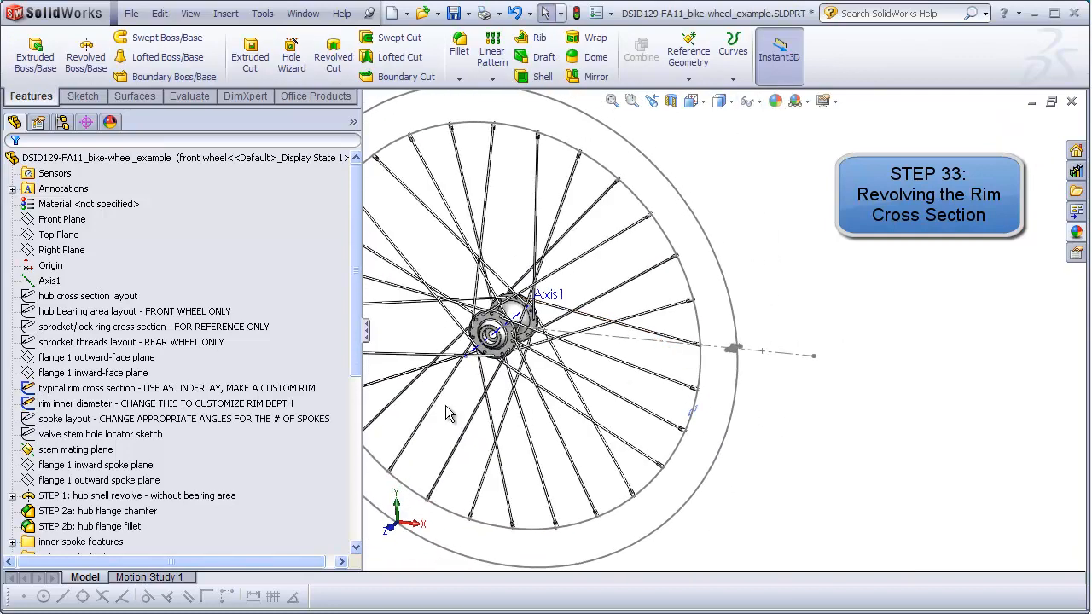
click(61, 238)
click(83, 96)
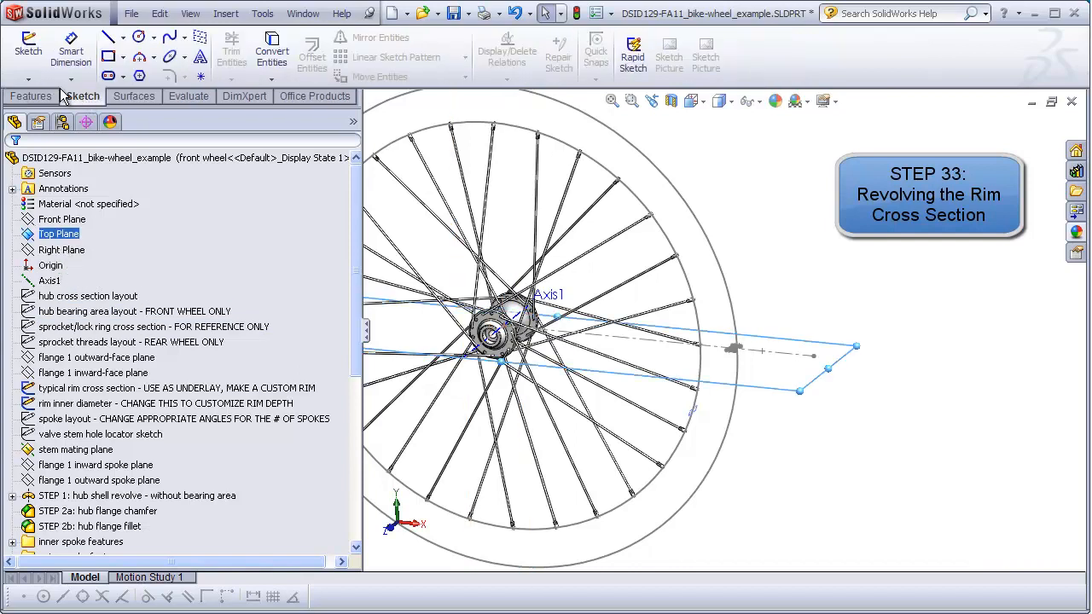
click(29, 43)
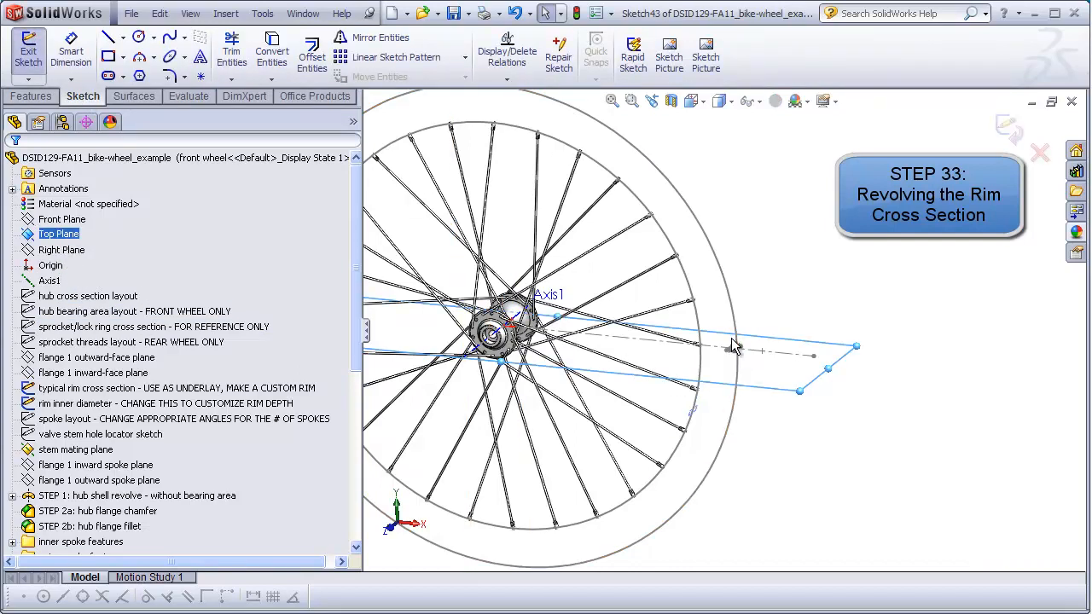
drag(359, 365, 359, 504)
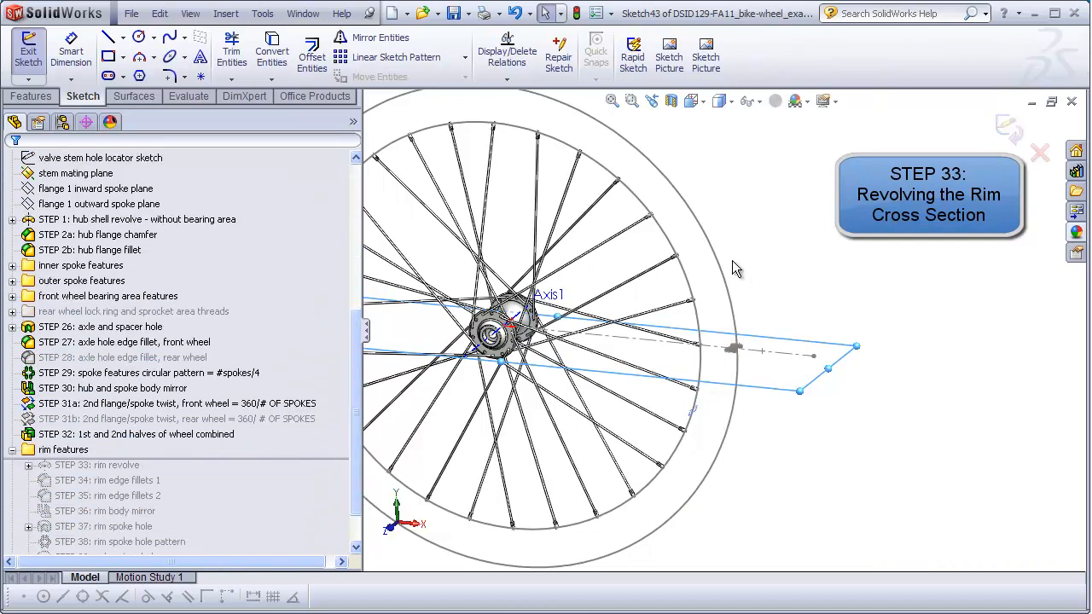
click(693, 102)
click(712, 122)
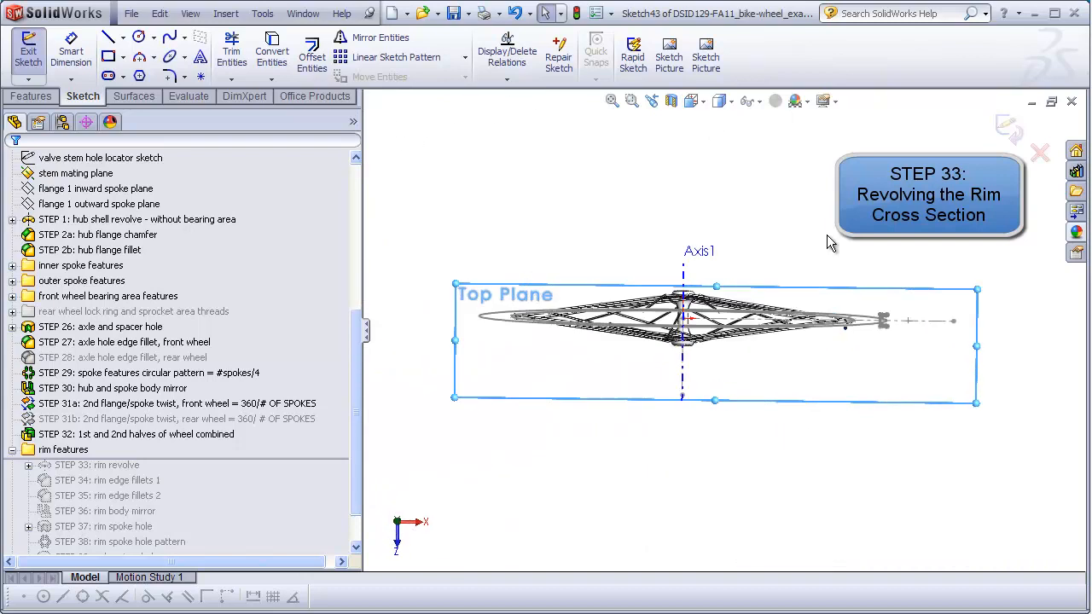
Step: Convert the typical rim cross section's lower flange outline, both bead arcs and the inner vertical wall line into the new sketch
scroll(826, 315, down, 10)
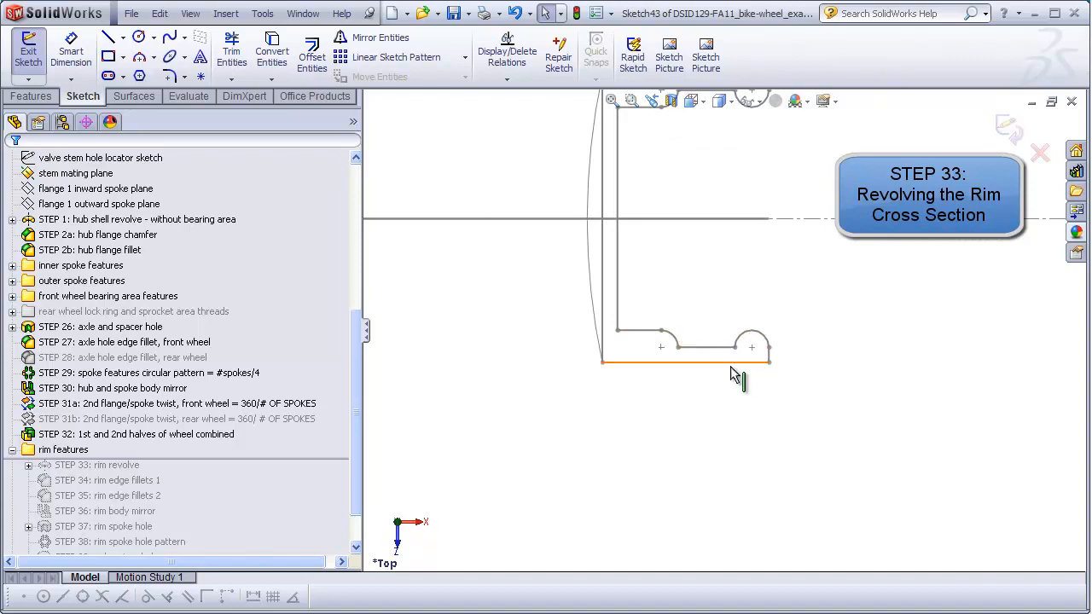
scroll(605, 368, up, 4)
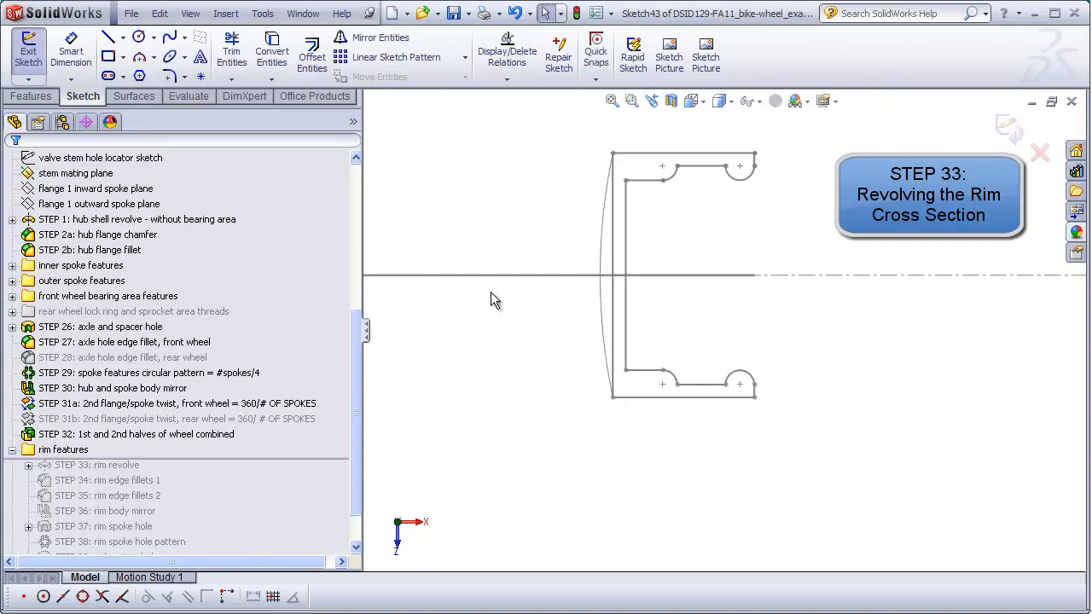
click(272, 53)
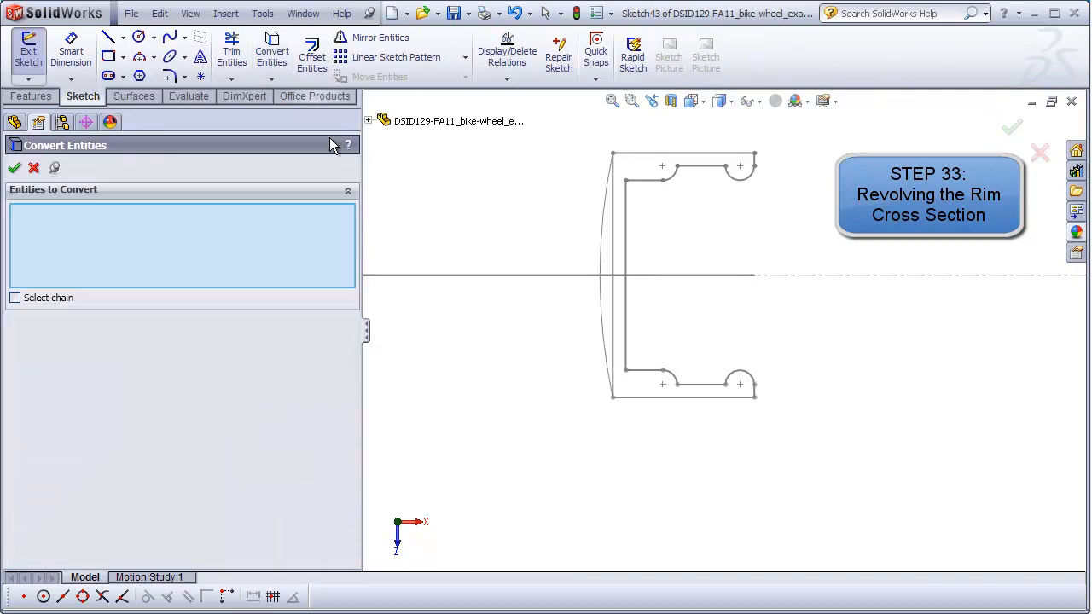
click(696, 397)
click(754, 392)
click(748, 378)
click(708, 384)
click(672, 379)
click(646, 370)
click(627, 358)
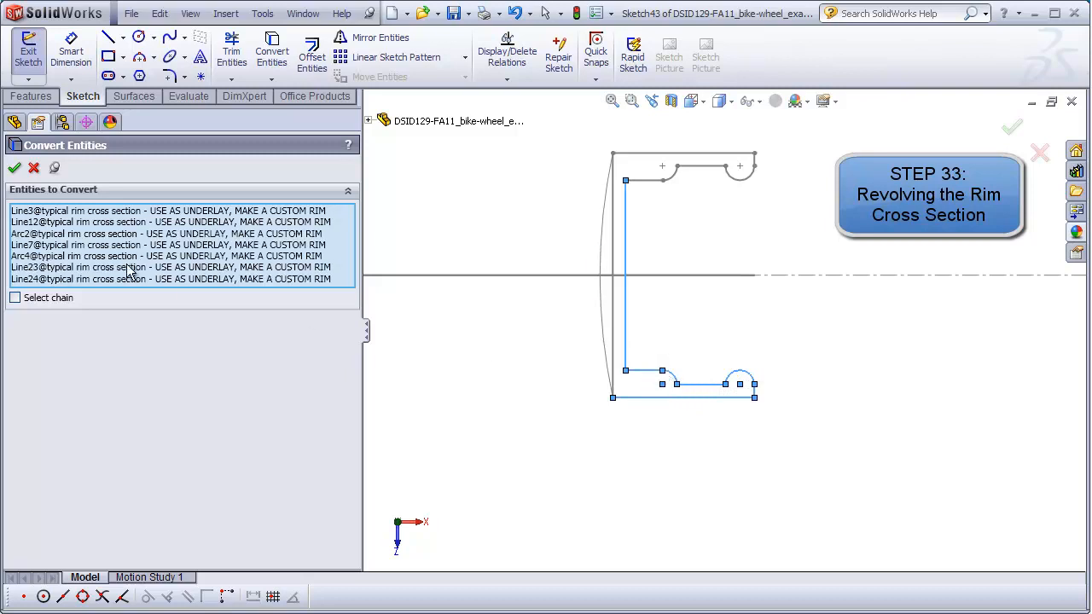
click(14, 168)
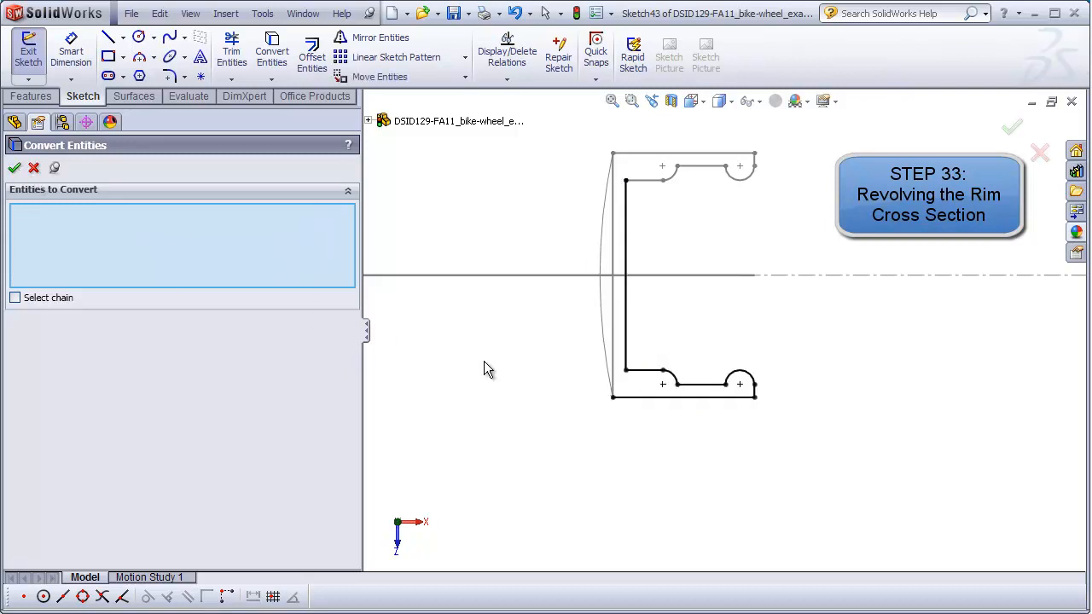
click(15, 168)
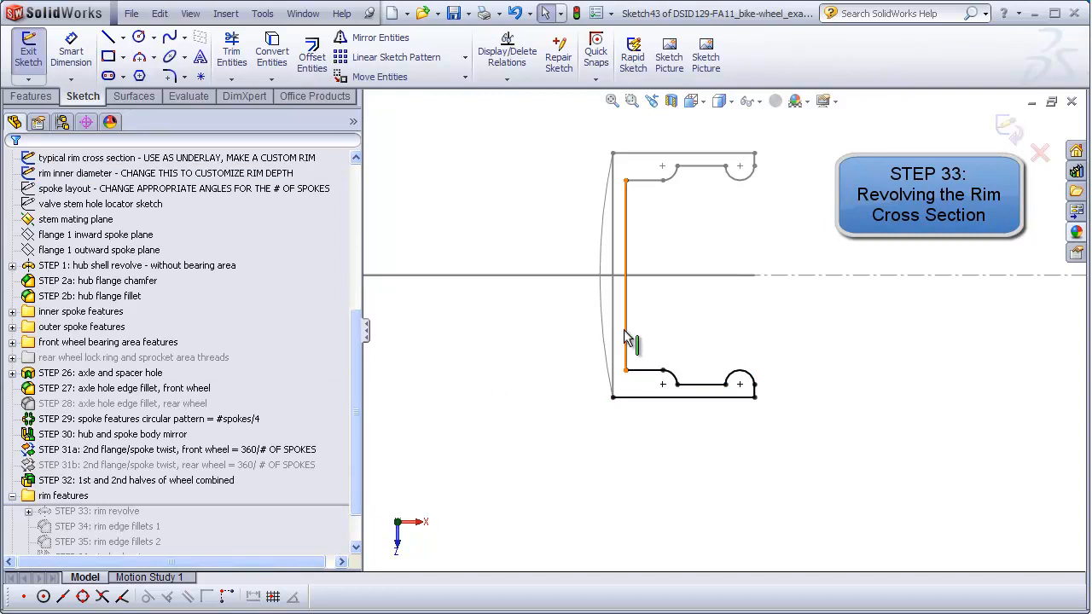
Step: Shorten the converted inner wall line by moving its upper endpoint down onto the horizontal centerline
scroll(626, 334, up, 2)
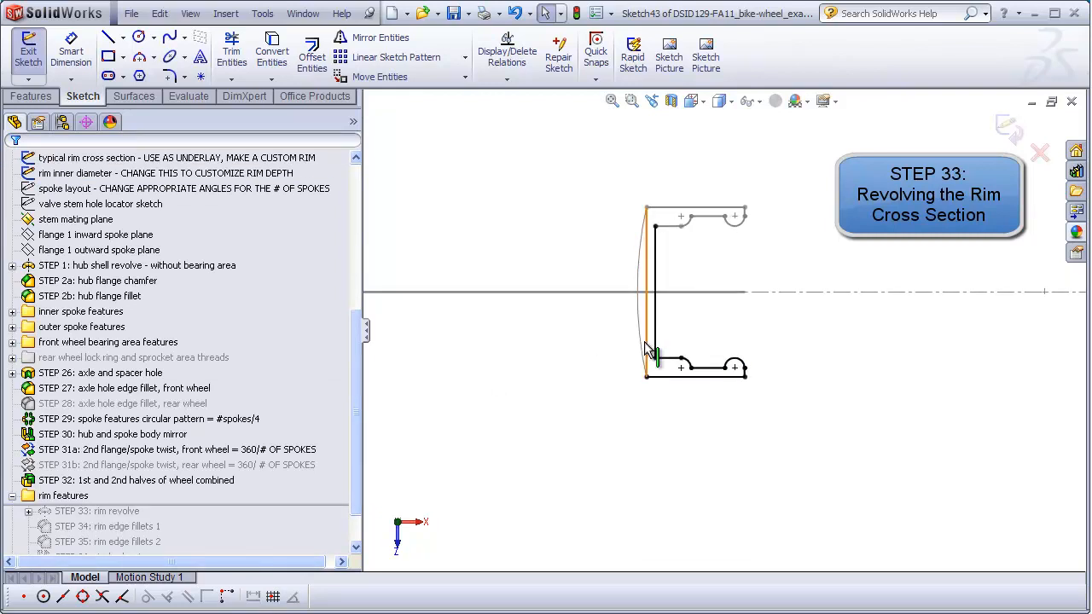
scroll(561, 331, up, 3)
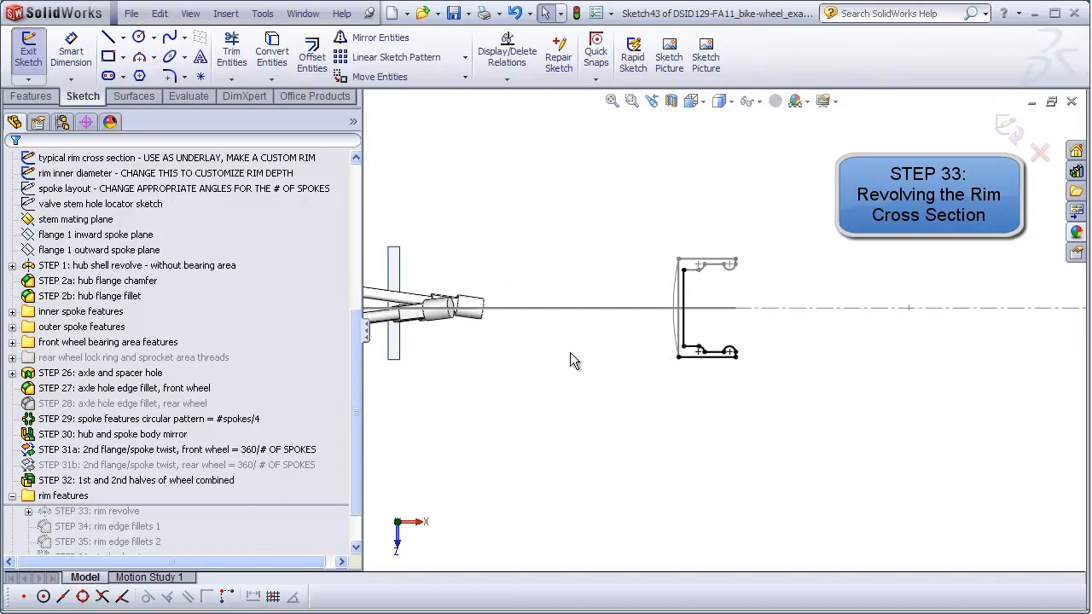
scroll(684, 294, down, 5)
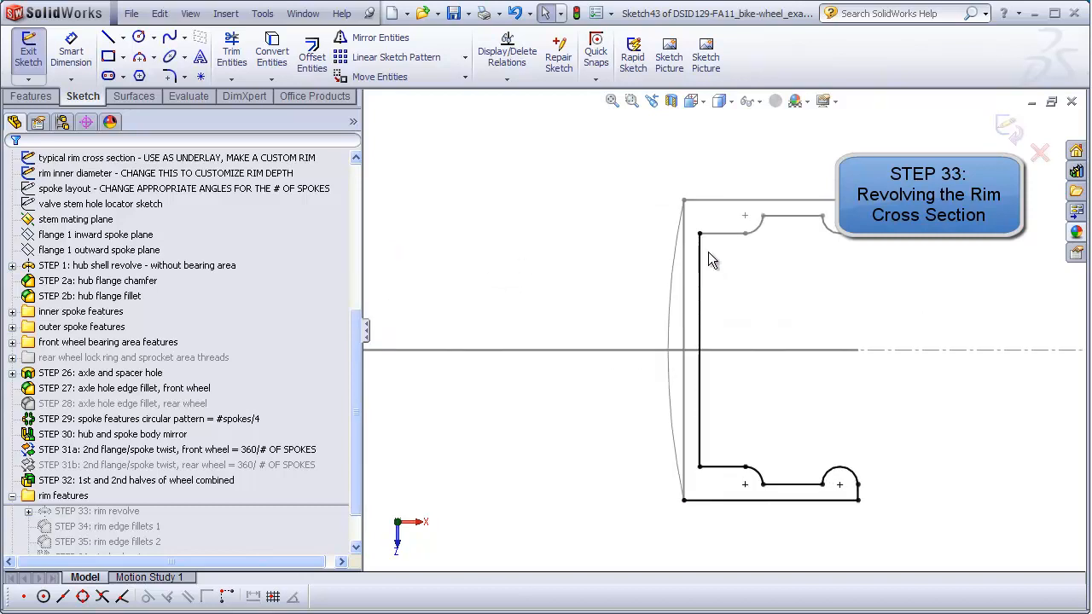
drag(697, 232, 700, 350)
click(618, 391)
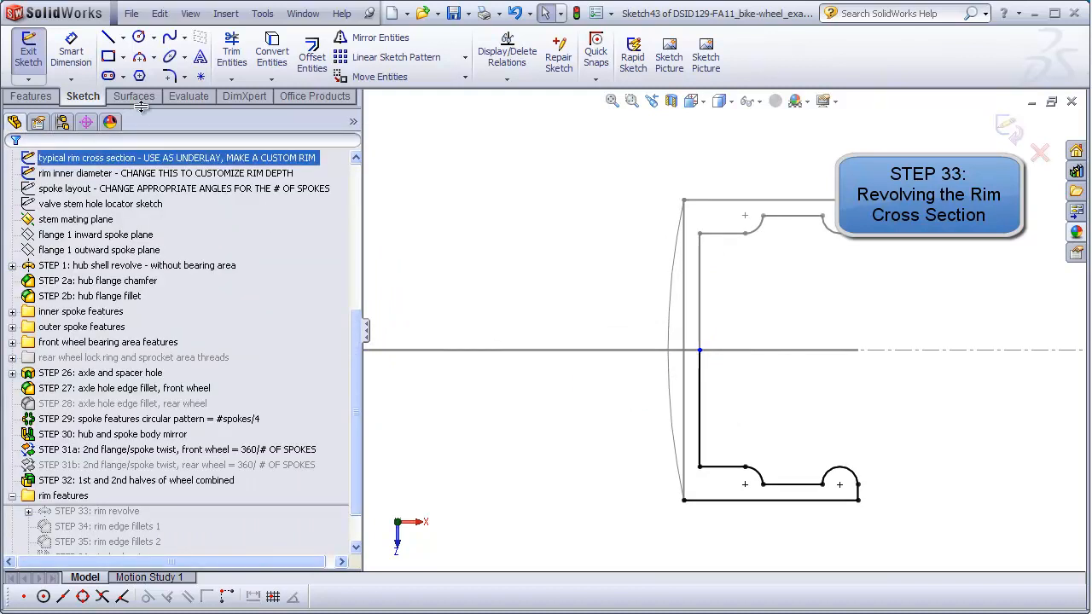
Step: Sketch a short vertical line upward from the profile's lower outer corner, along the underlay's outer wall
click(108, 38)
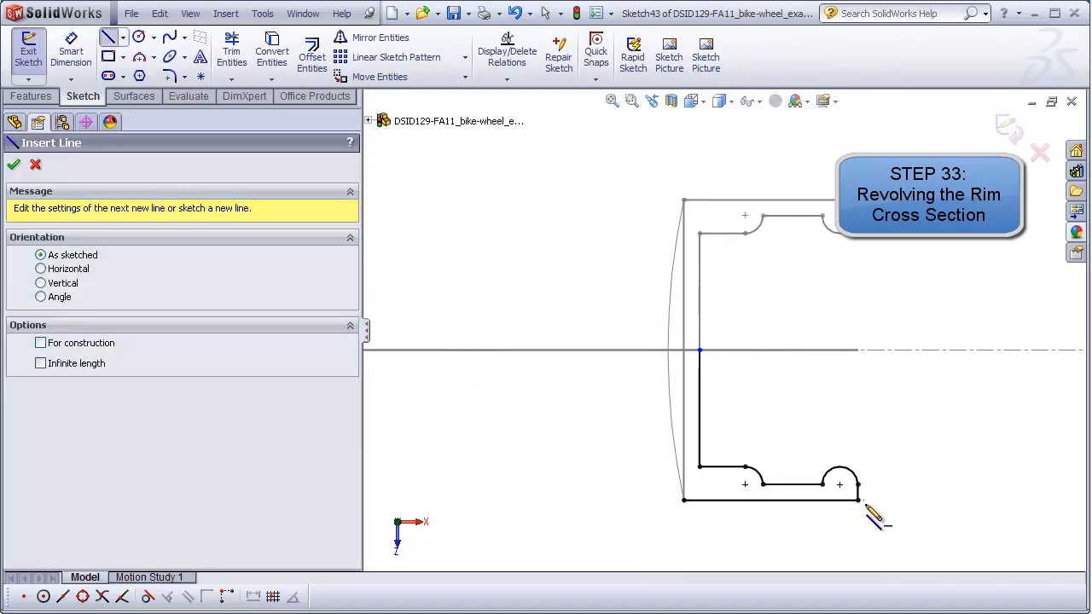
click(683, 501)
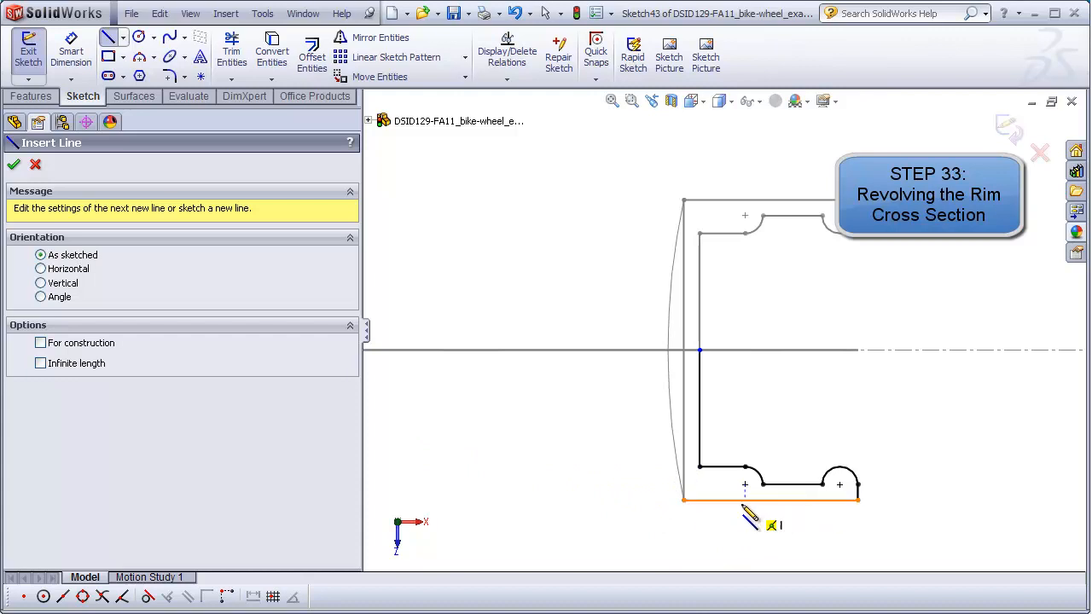
scroll(708, 497, down, 4)
click(661, 444)
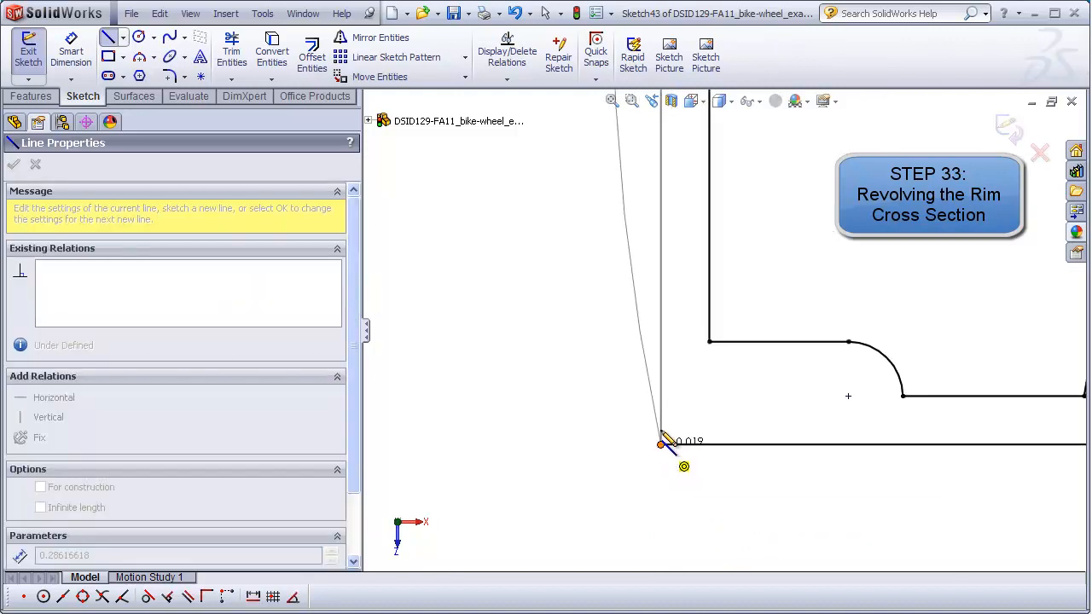
double_click(661, 409)
key(Escape)
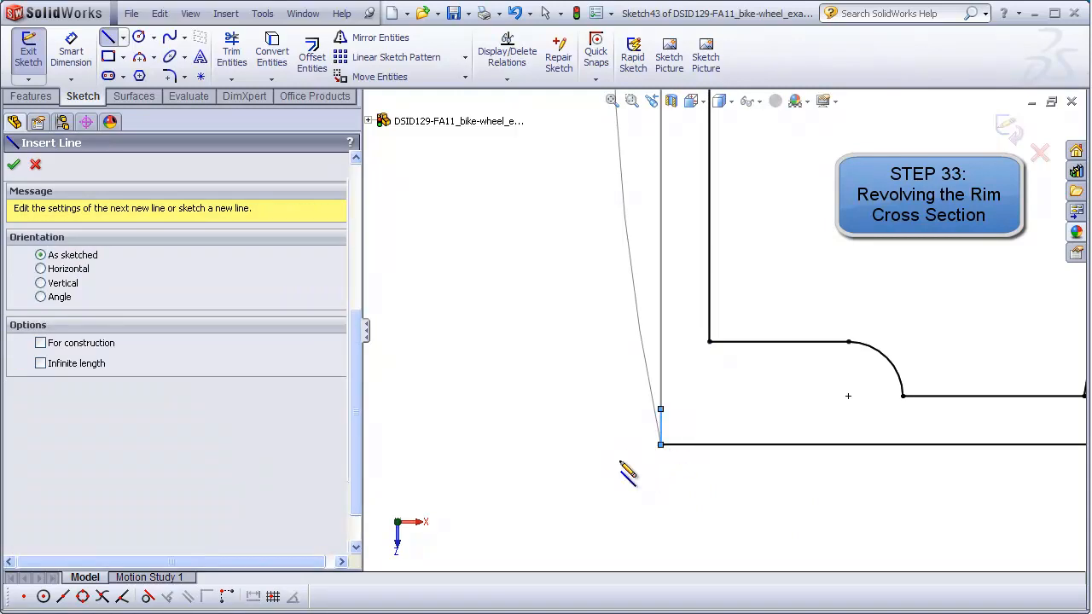
Step: Sketch a vertical line crossing the centerline just outside the spoke ends
key(f)
middle_drag(602, 373, 604, 296)
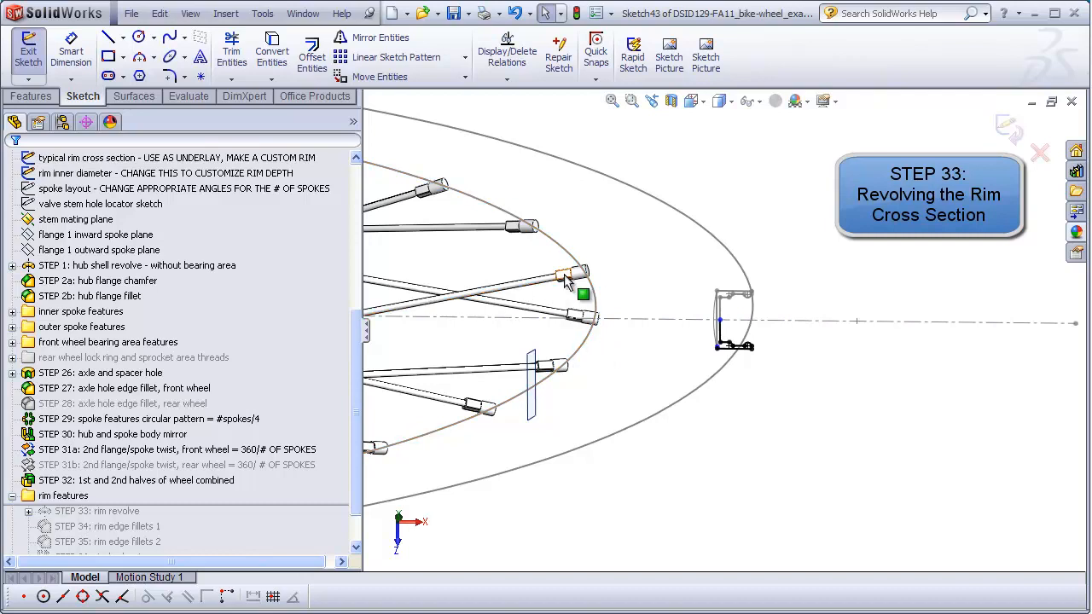
scroll(597, 275, down, 2)
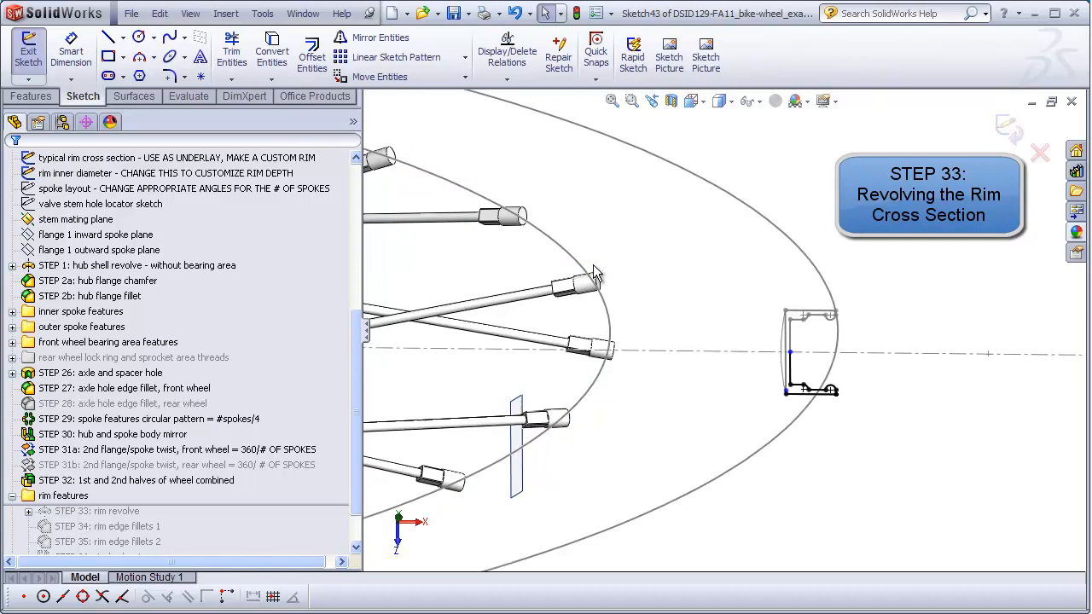
click(110, 40)
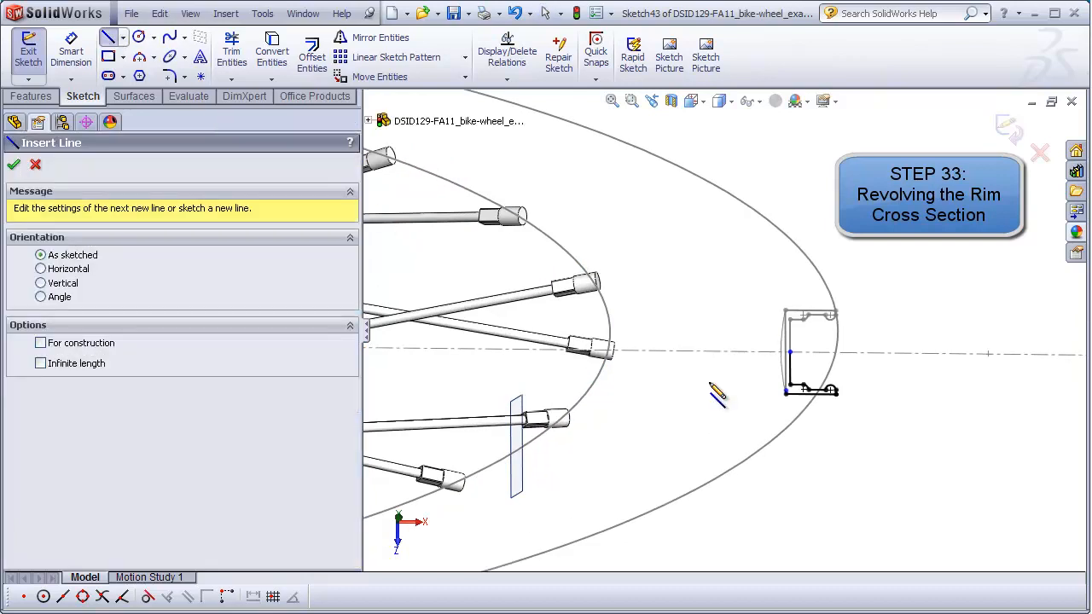
click(632, 322)
double_click(633, 370)
key(Escape)
Step: Draw a shallow three-point arc from the new vertical line's lower endpoint to the top of the short corner line
scroll(678, 324, down, 3)
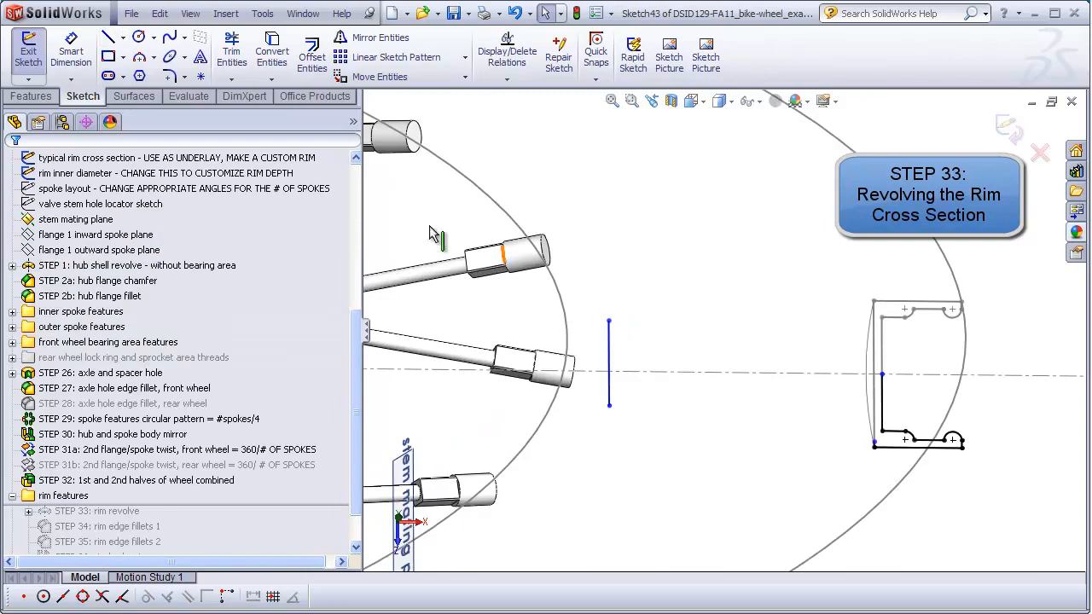
click(140, 58)
click(609, 404)
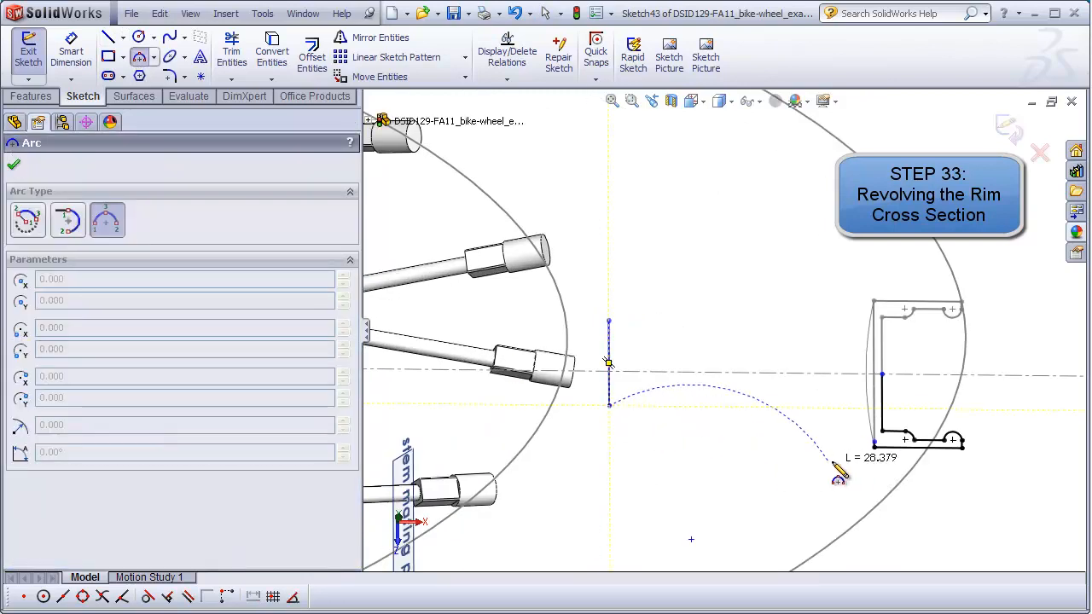
click(873, 444)
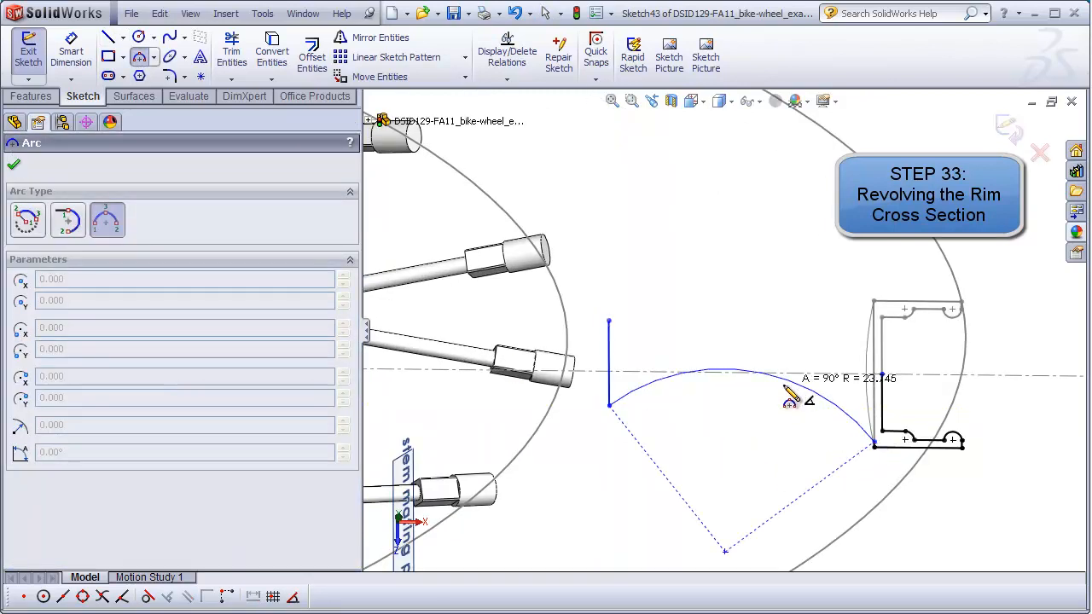
click(748, 435)
key(Escape)
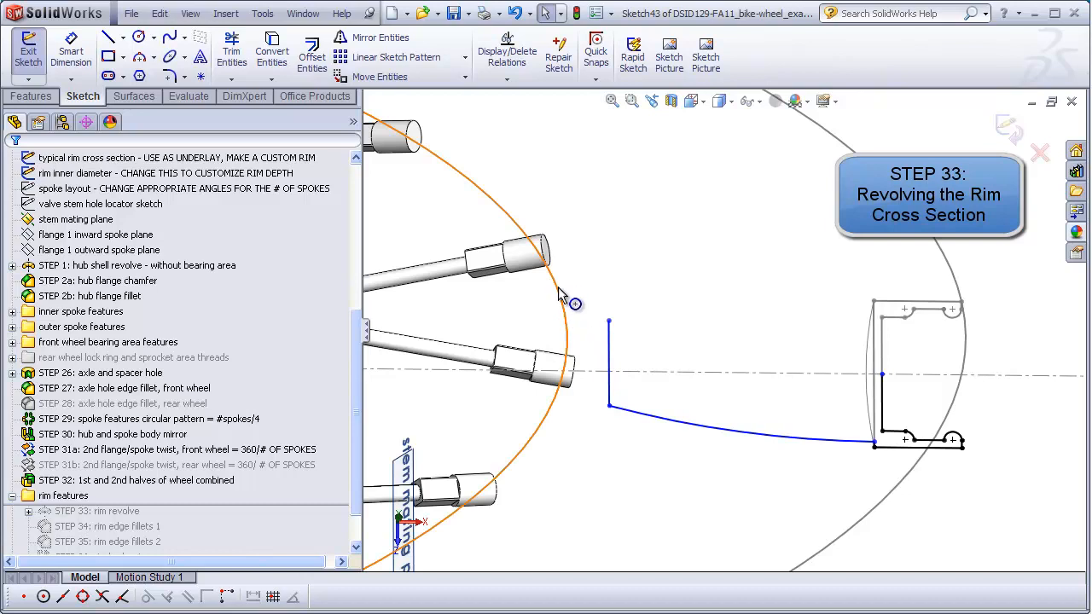
Step: Add a Pierce relation between the vertical line's upper endpoint and the rim inner diameter circle, and shorten the line from its lower endpoint
click(608, 322)
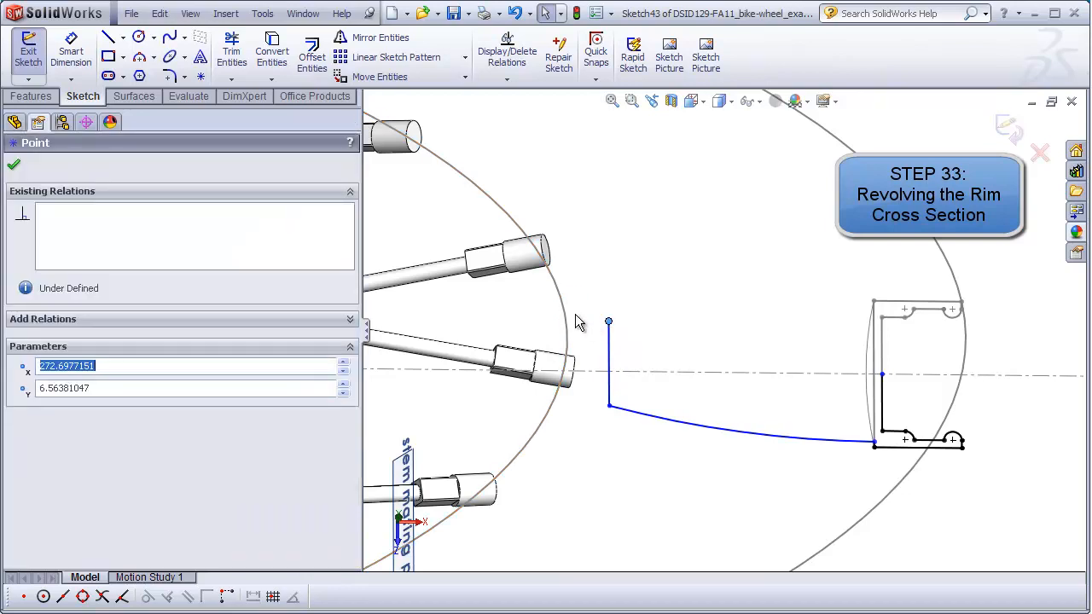
ctrl+click(565, 315)
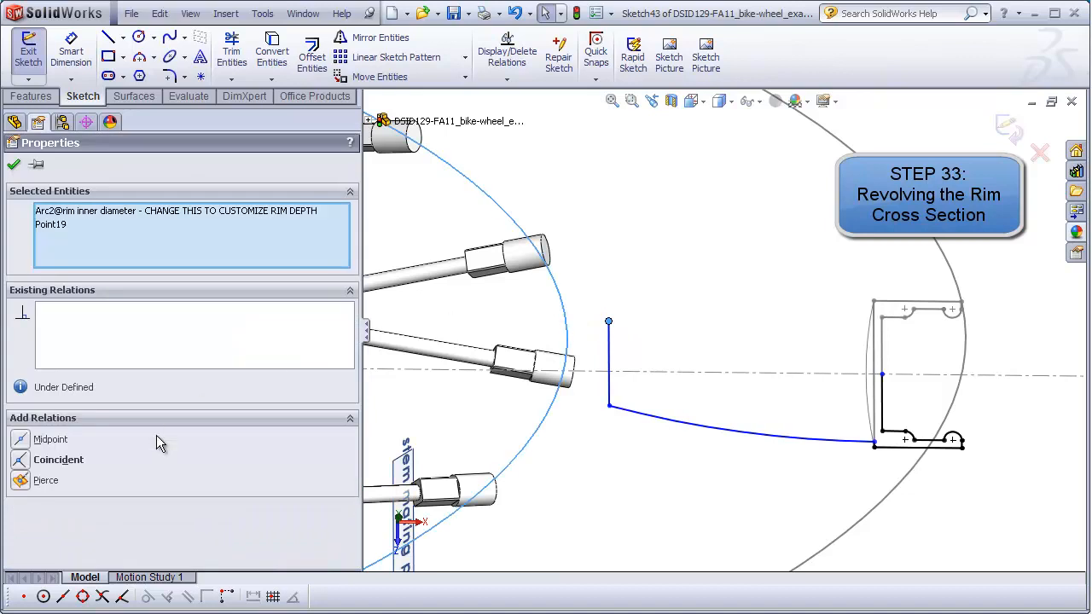
click(21, 481)
click(609, 517)
drag(564, 457, 565, 404)
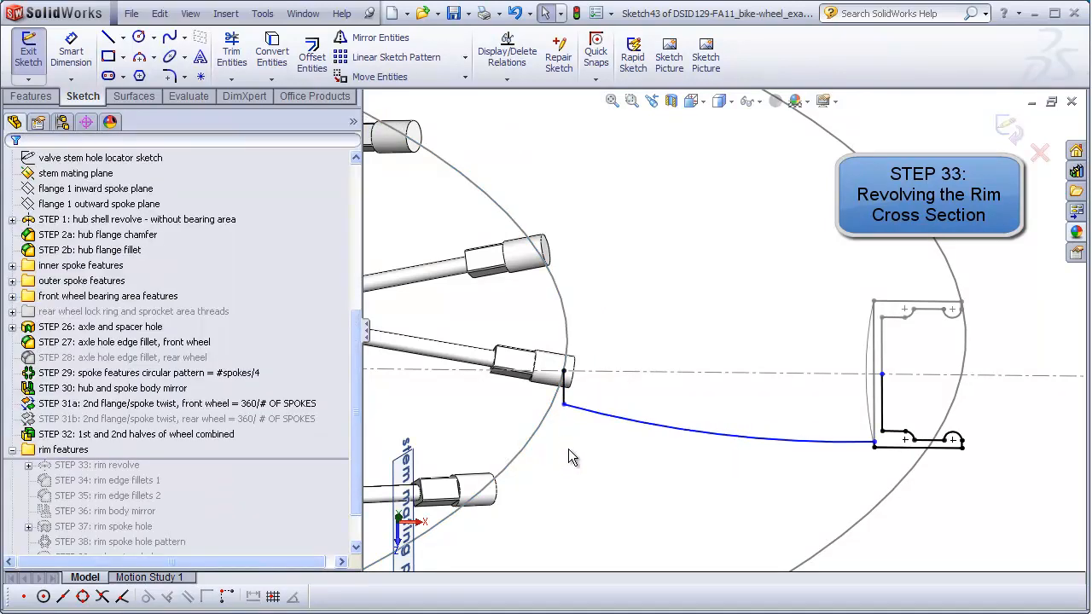
Step: Dimension the short vertical line near the spoke ends to 4 mm
click(71, 51)
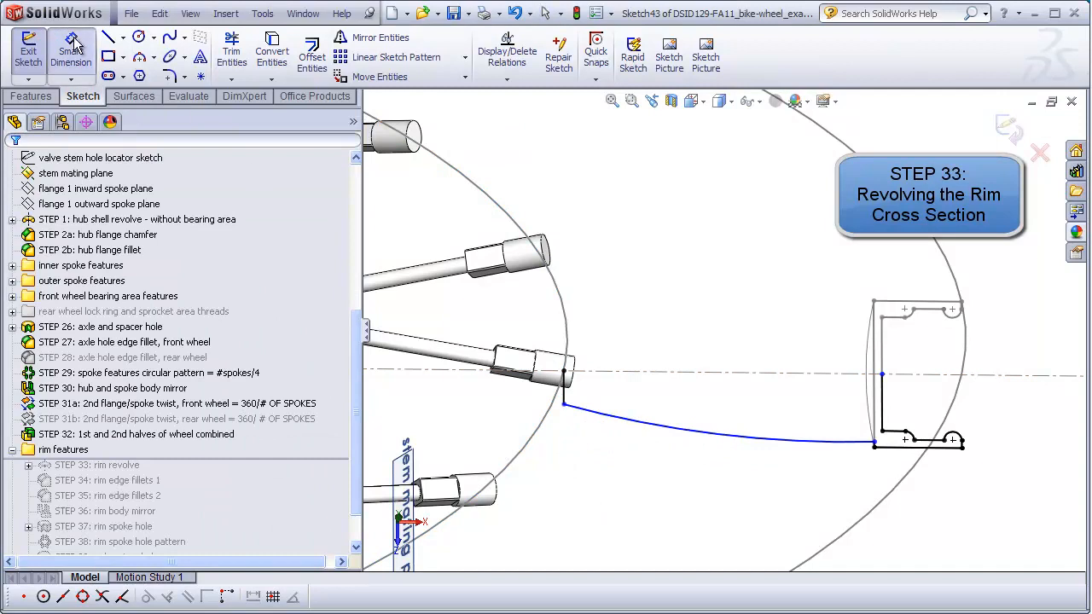
click(566, 390)
click(465, 396)
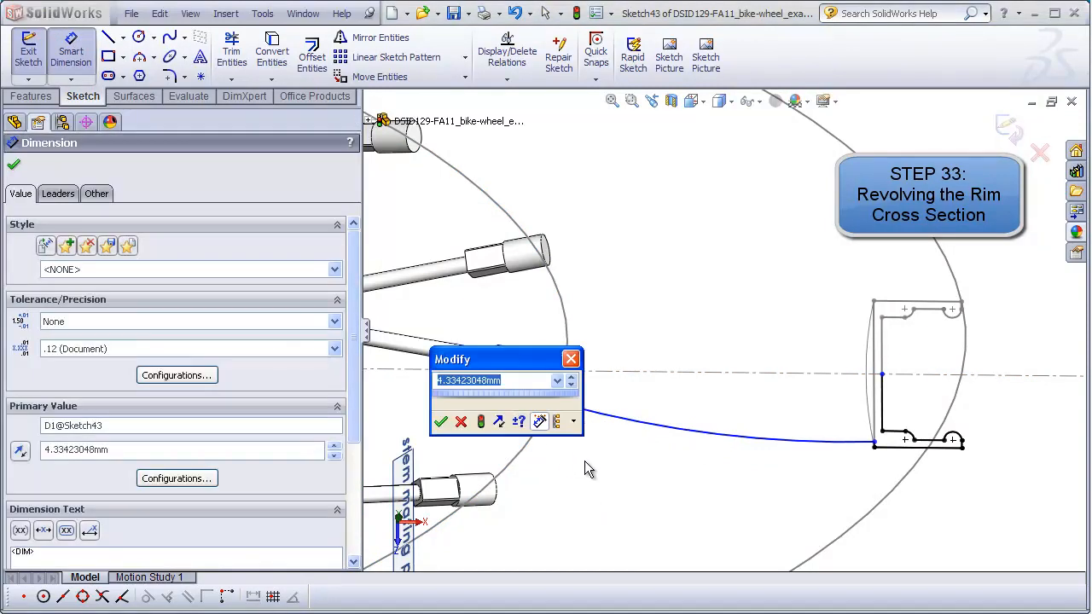
text(4)
key(Return)
key(Escape)
key(Escape)
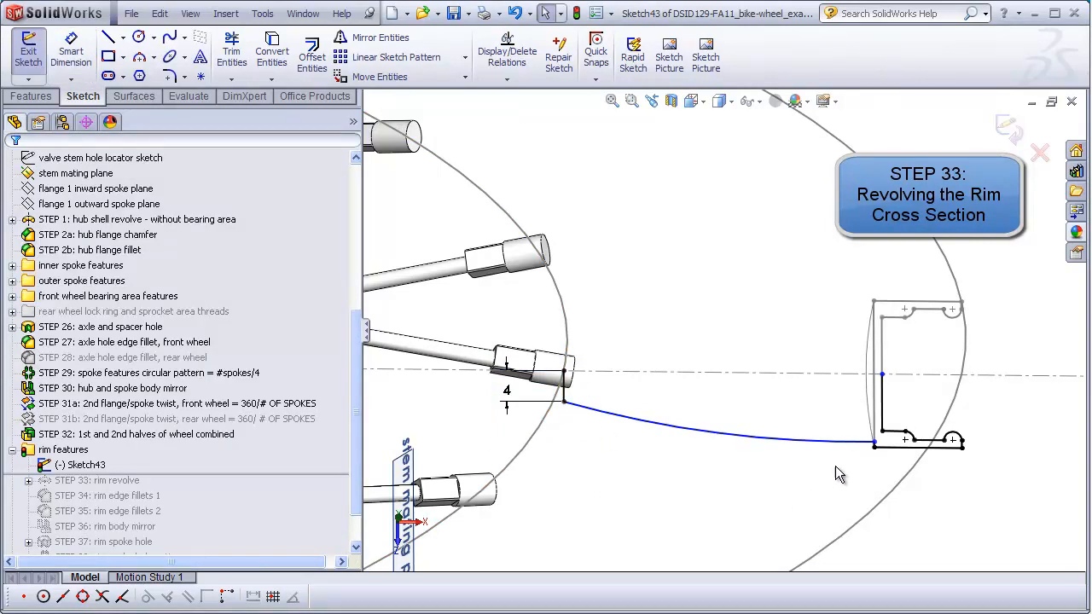
Step: Sketch a horizontal centerline from the arc's outer endpoint to beyond the rim profile's outer edge
click(122, 37)
click(153, 85)
click(874, 442)
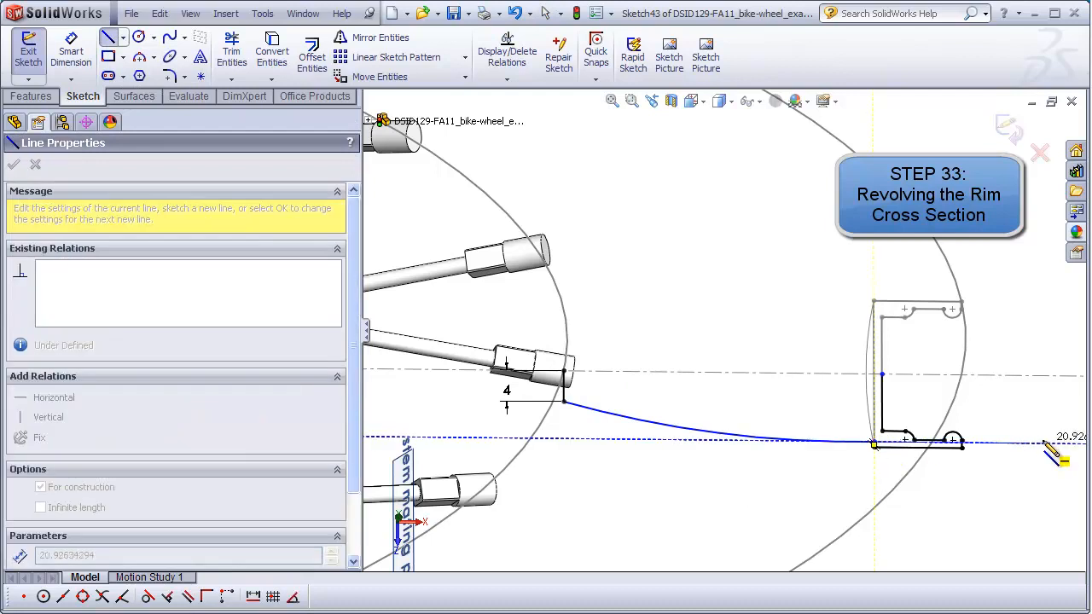
click(1052, 443)
key(Escape)
key(Escape)
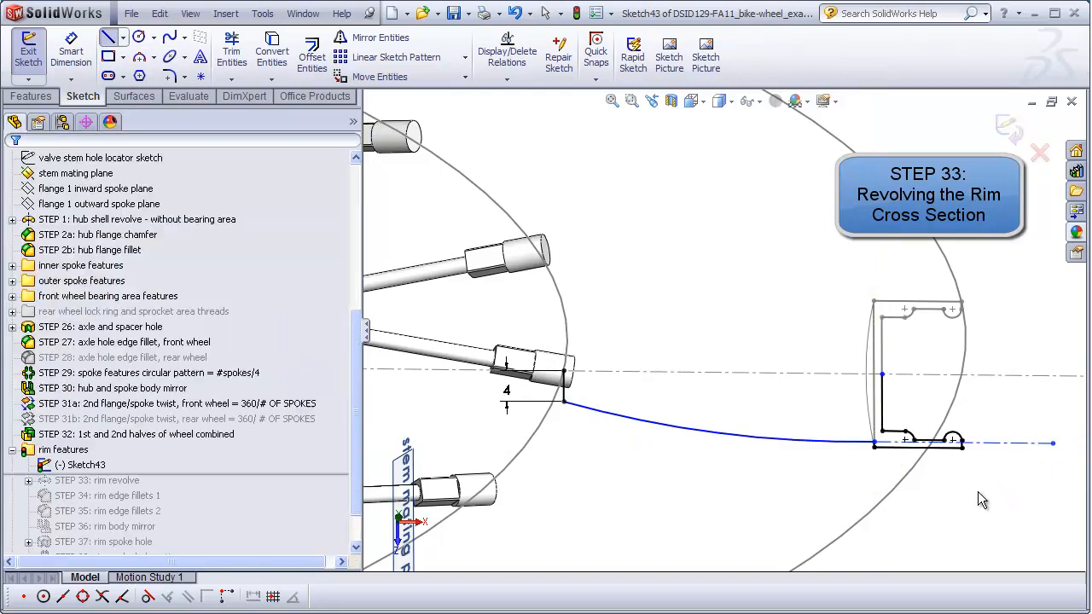
Step: Add a Tangent relation between the shallow arc and the new horizontal centerline
click(807, 439)
ctrl+click(1003, 443)
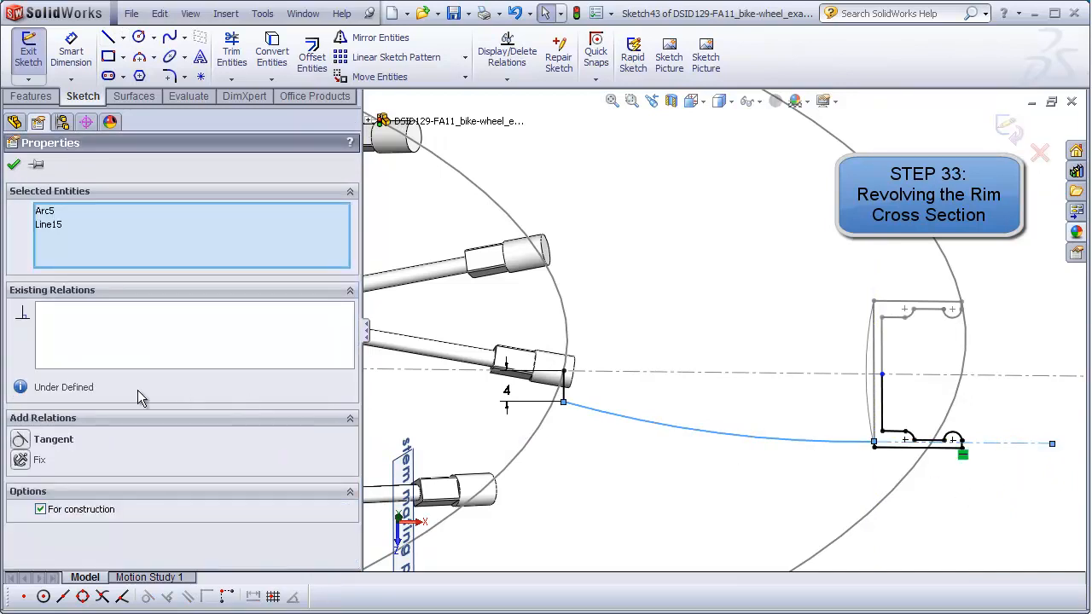
click(21, 441)
click(660, 500)
Step: Dimension the short vertical line at the profile's lower corner, where the arc ends, to 0.50 mm
scroll(872, 437, down, 4)
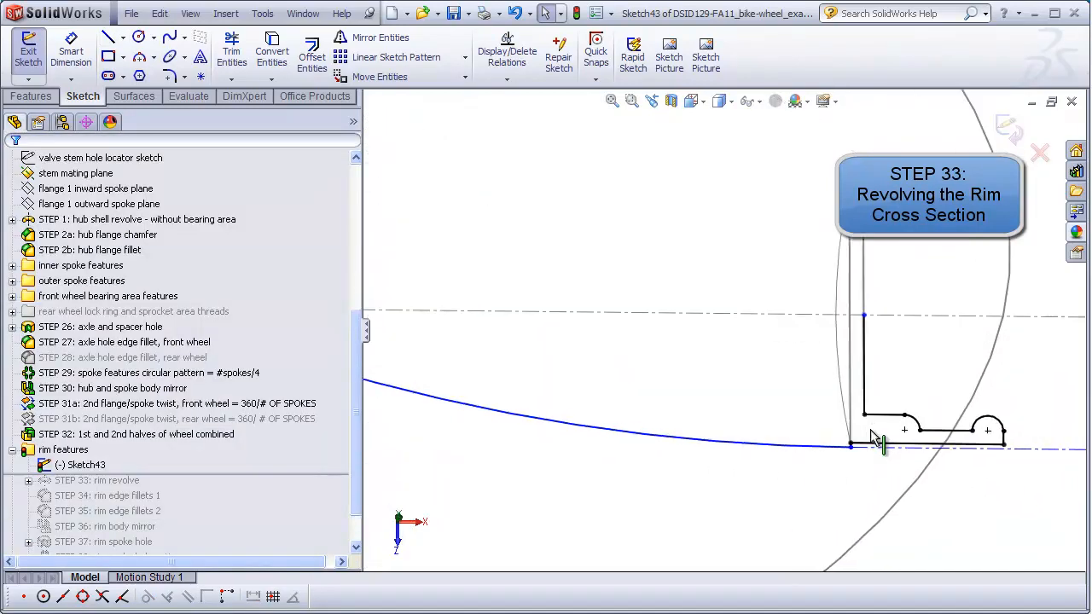
scroll(871, 437, down, 1)
drag(765, 433, 765, 403)
click(72, 52)
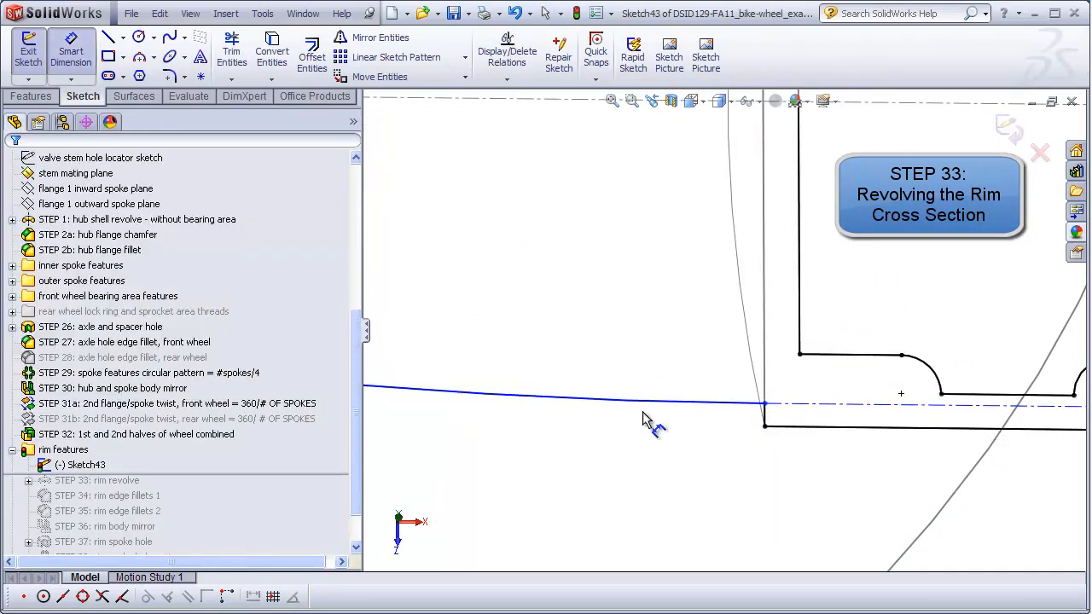
click(764, 426)
click(722, 507)
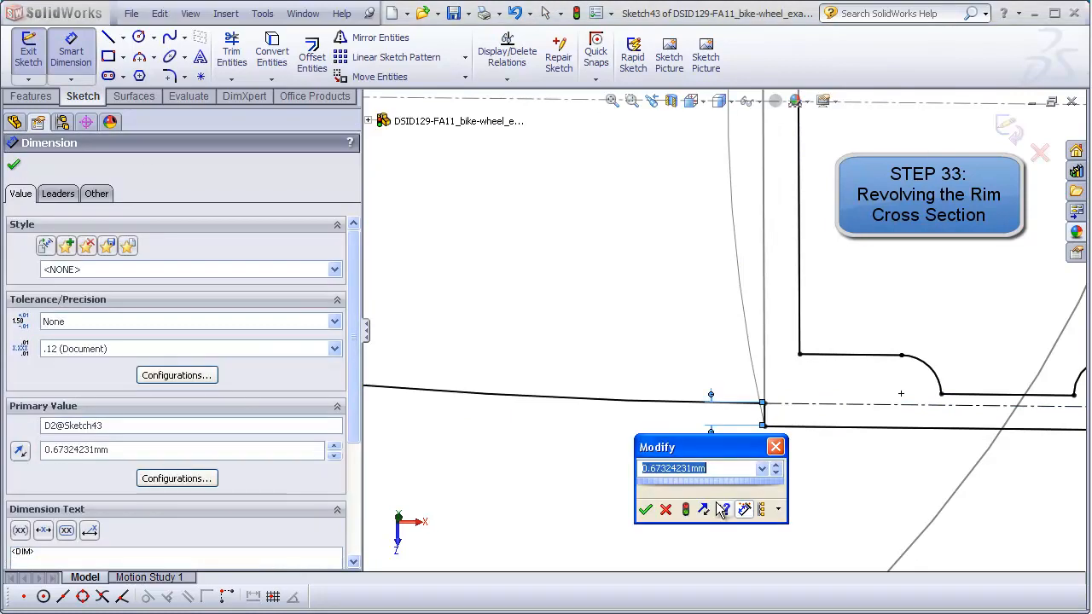
text(.)
key(Return)
key(Escape)
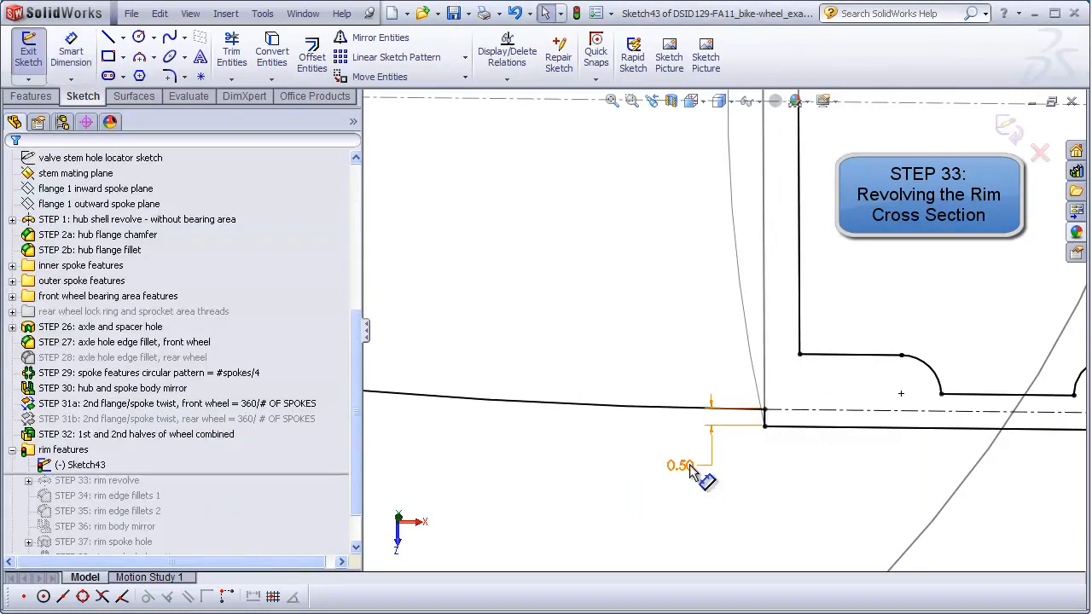
Step: Close the profile with a horizontal line from the 4 mm line's upper endpoint to the inner wall line's upper endpoint
scroll(700, 477, up, 5)
scroll(623, 309, up, 2)
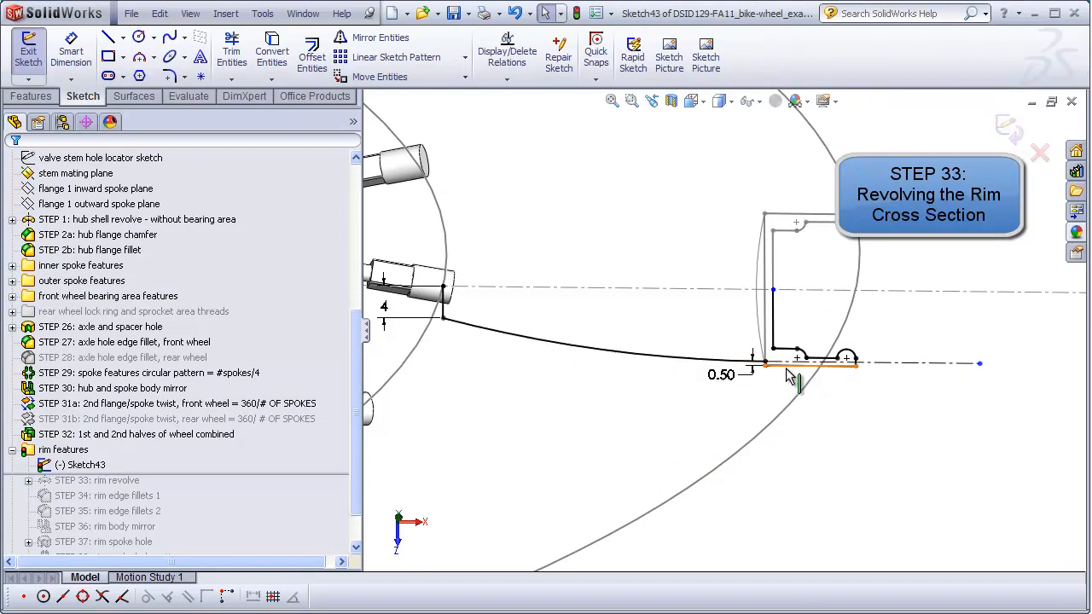
scroll(802, 362, down, 2)
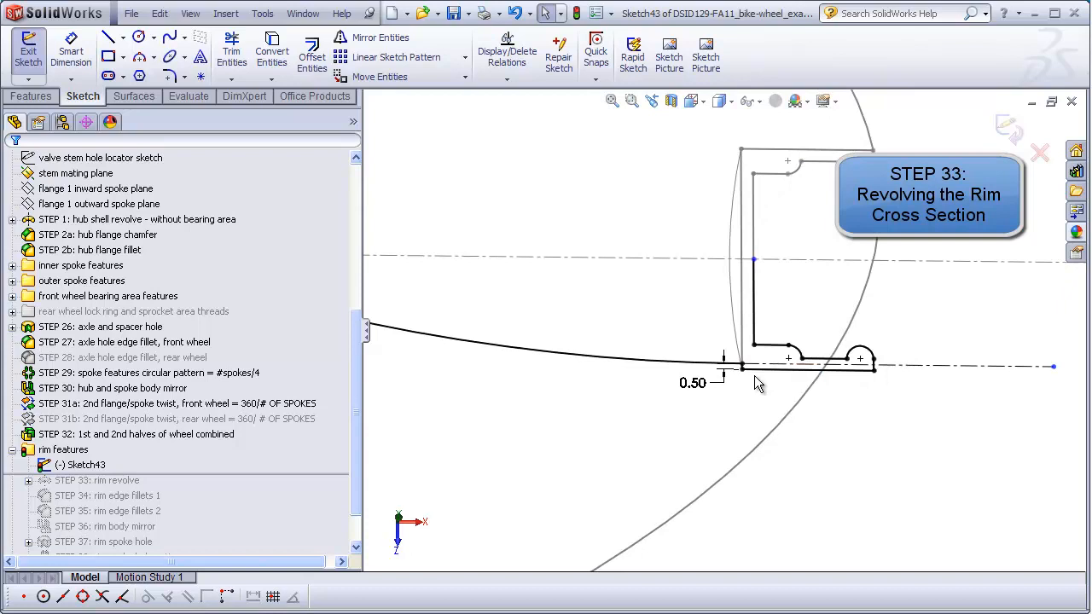
scroll(635, 282, up, 3)
click(109, 41)
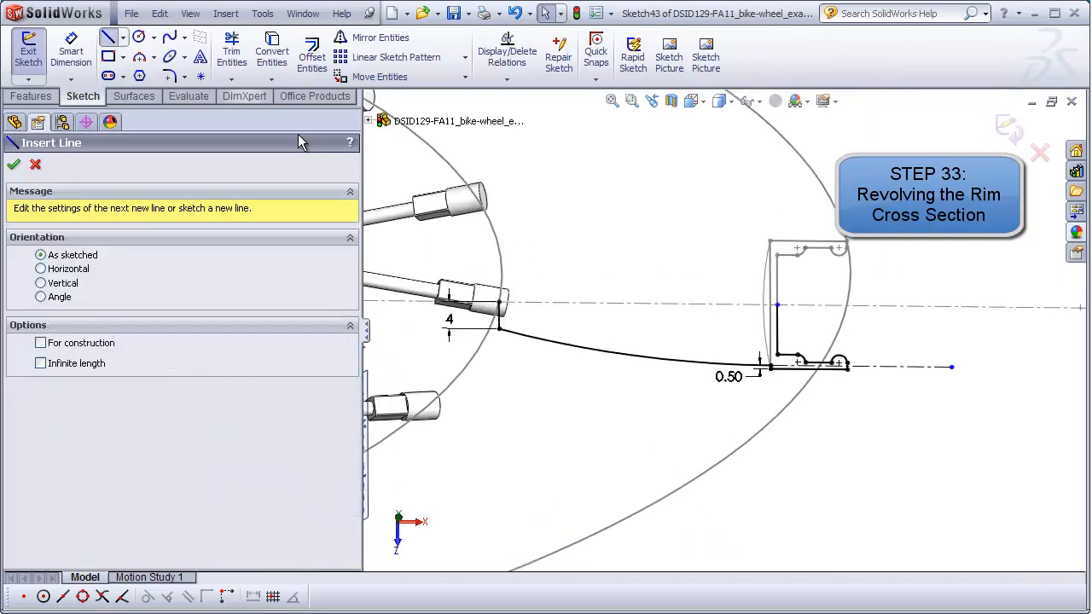
click(506, 301)
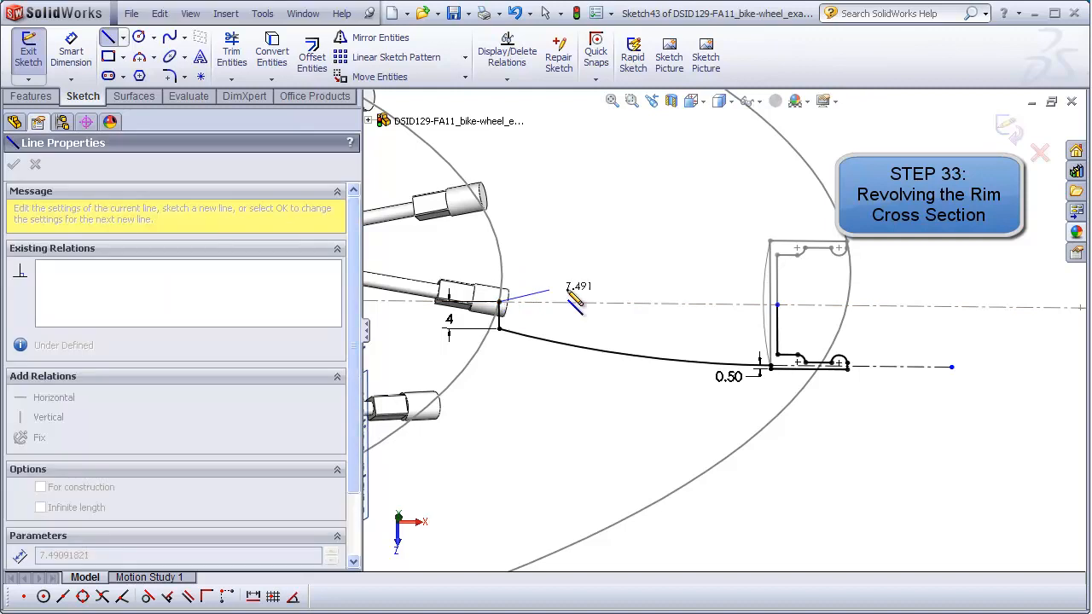
click(777, 305)
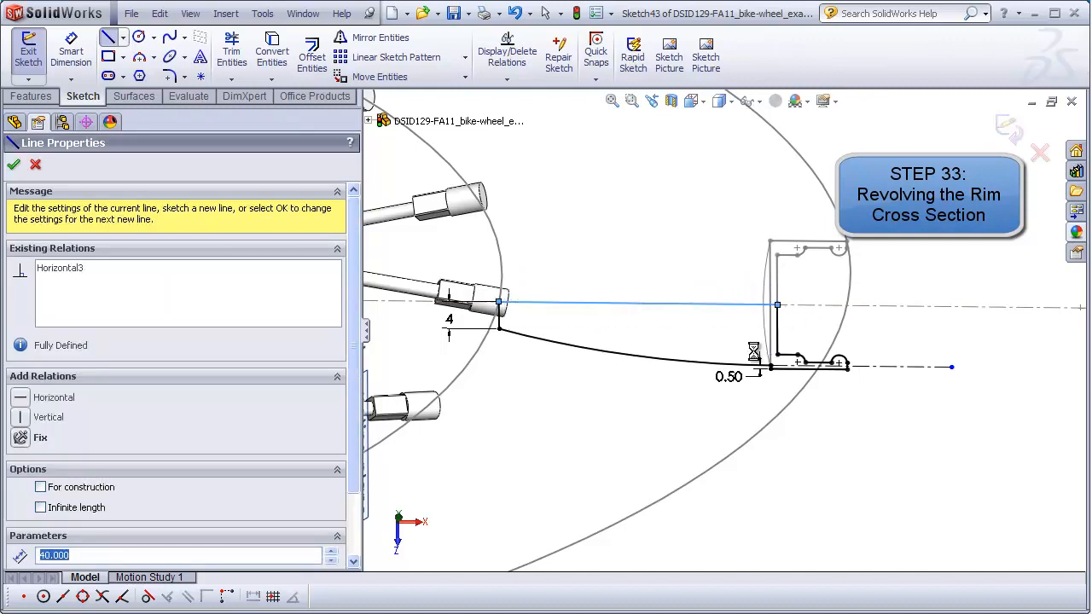
key(Escape)
Step: Hide all reference geometry and sketch types in the view, and highlight the rim inner diameter layout sketch
click(191, 14)
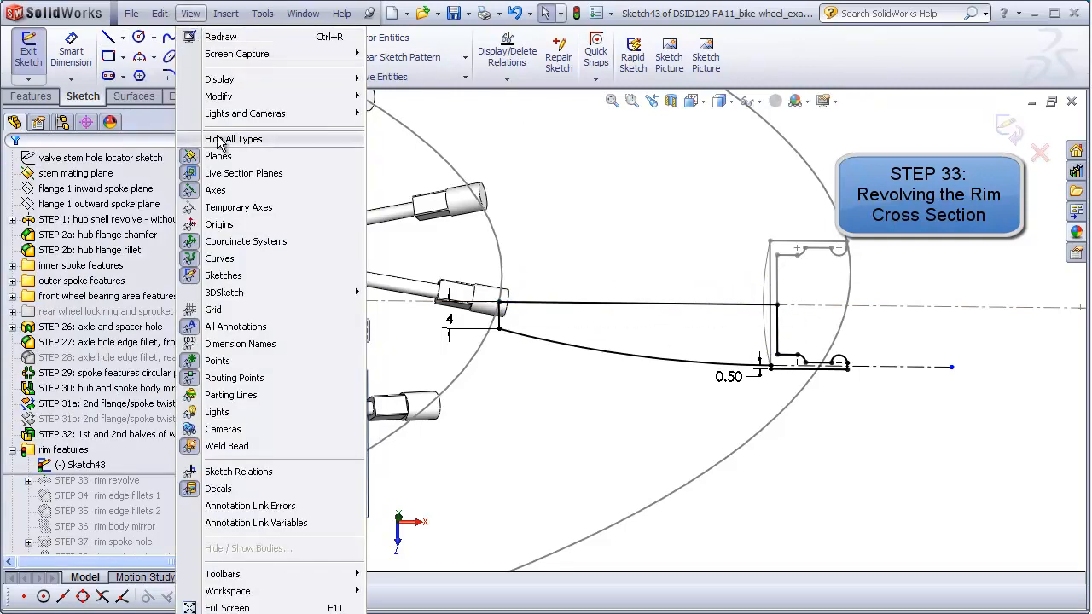
click(246, 139)
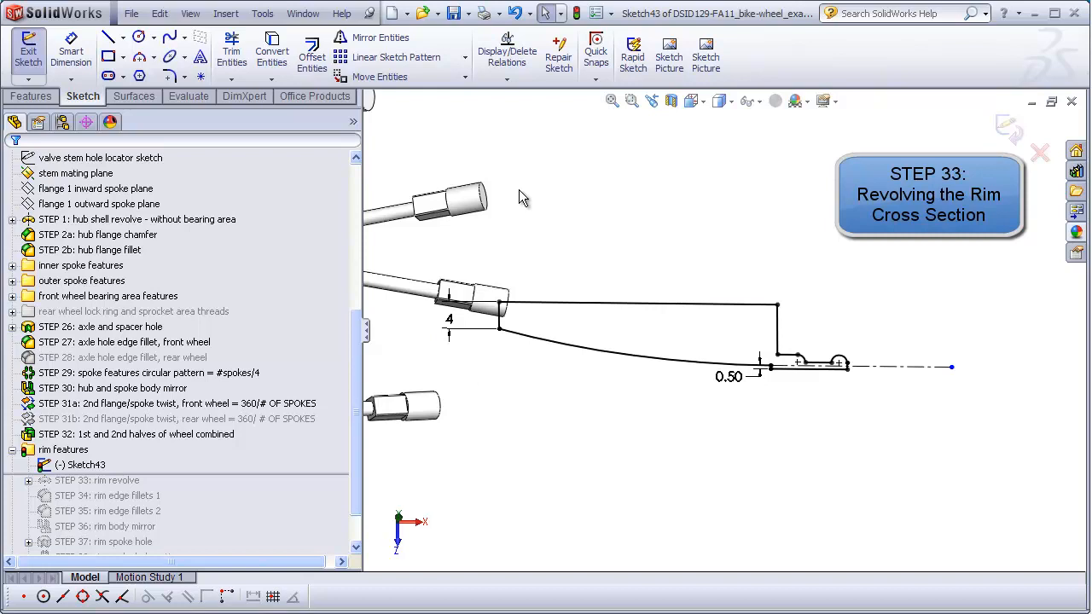
drag(355, 351, 354, 237)
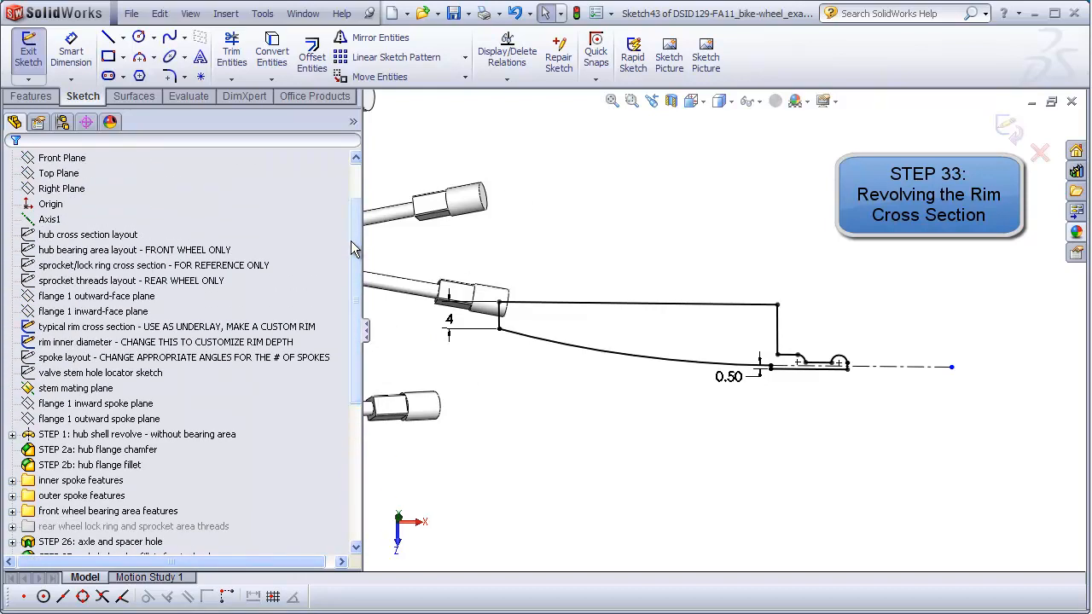
click(182, 342)
click(182, 342)
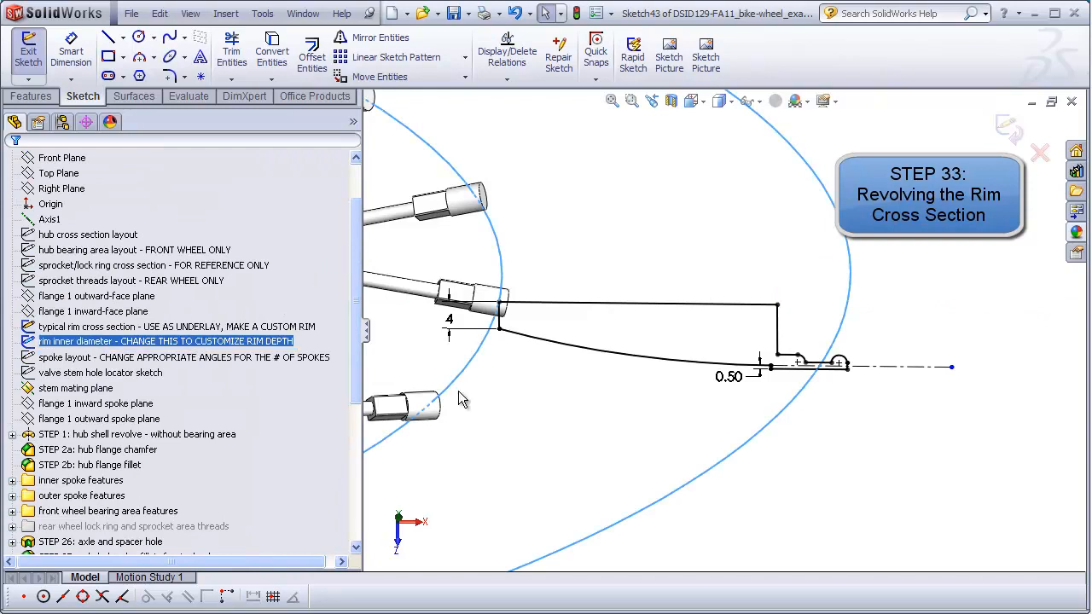
click(507, 397)
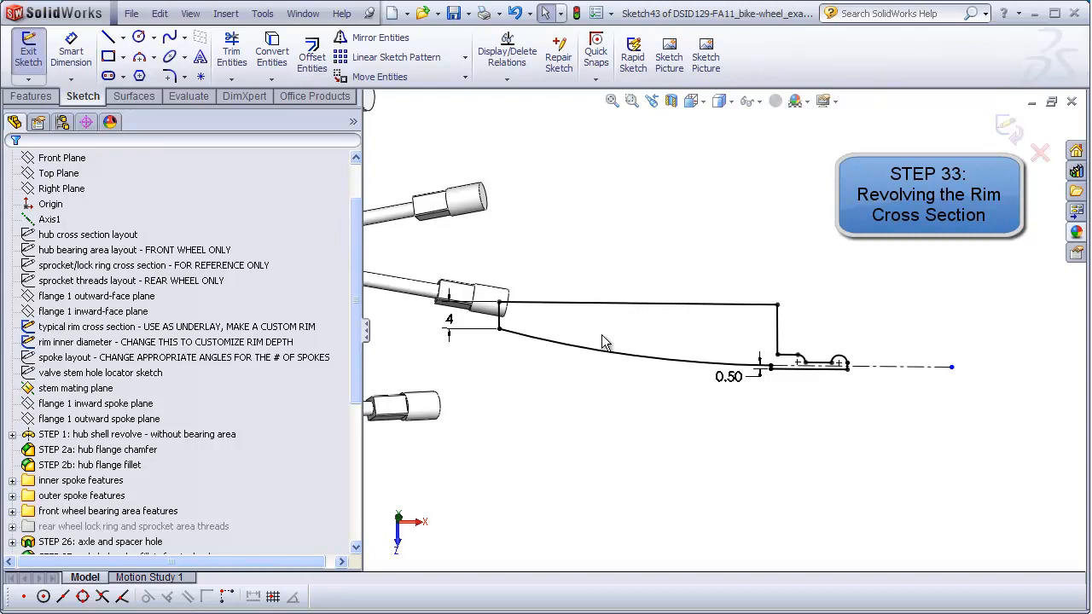
Step: Sketch a centerline about 230 mm long from the hub center along the hub axis
click(611, 101)
mouse_move(697, 377)
middle_down()
mouse_move(710, 284)
mouse_move(717, 311)
middle_up()
click(123, 37)
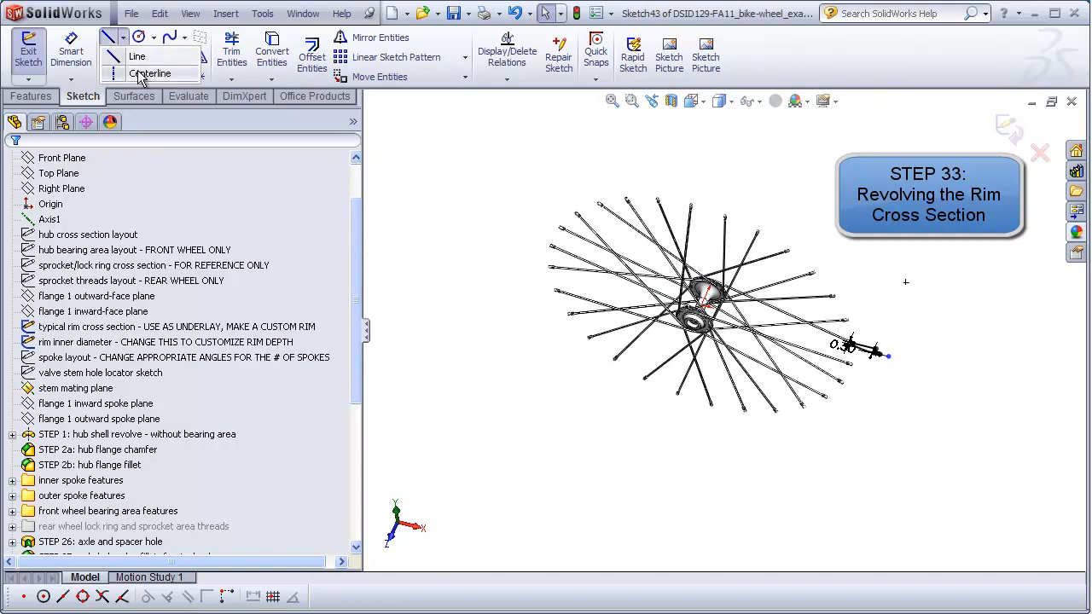
click(136, 56)
click(695, 316)
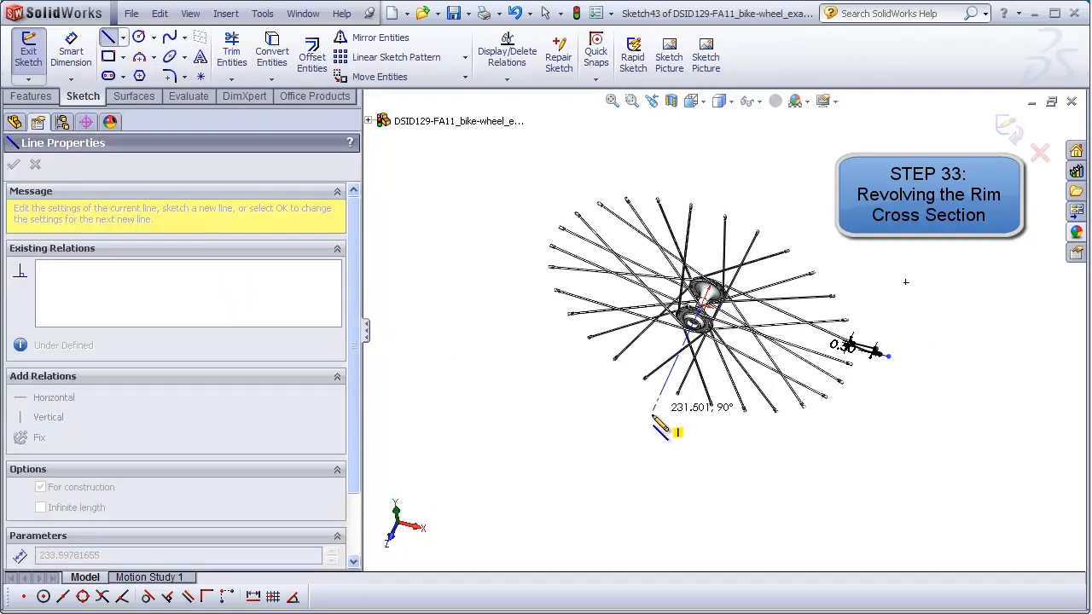
click(649, 418)
key(Escape)
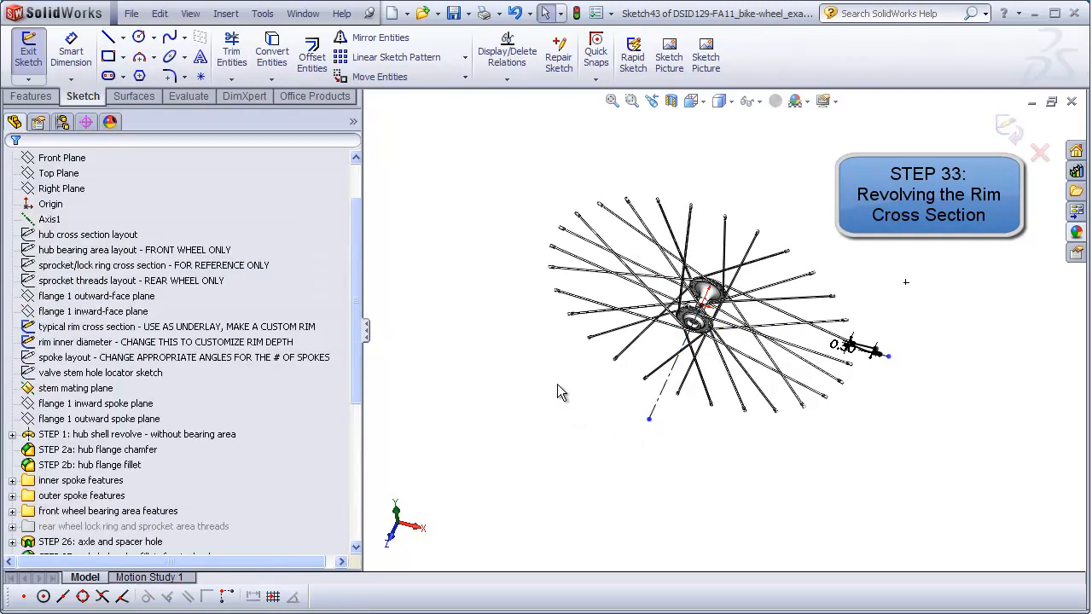
Step: Revolve the closed rim profile 360° about the hub-axis centerline
click(41, 98)
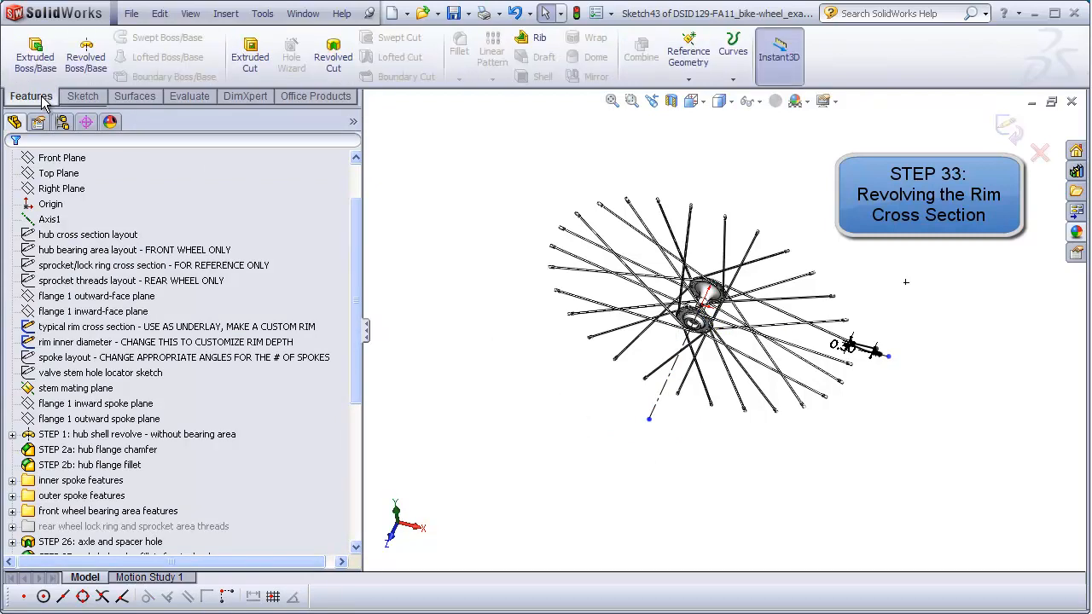
click(85, 53)
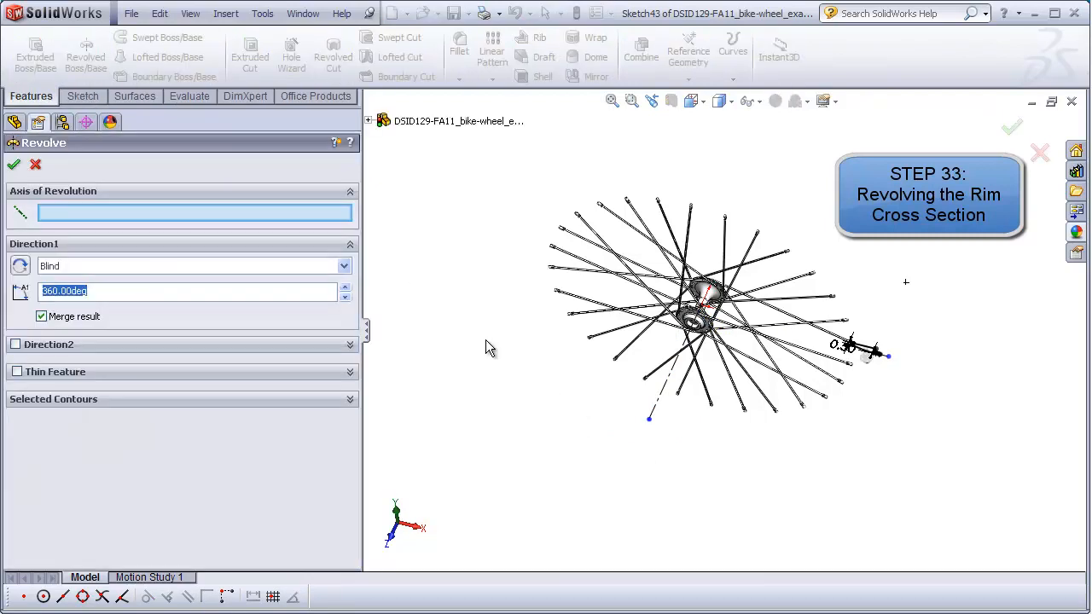
click(655, 408)
click(14, 164)
Step: Examine the revolved rim around the spoke ends and list the part's solid bodies
middle_drag(523, 419, 509, 332)
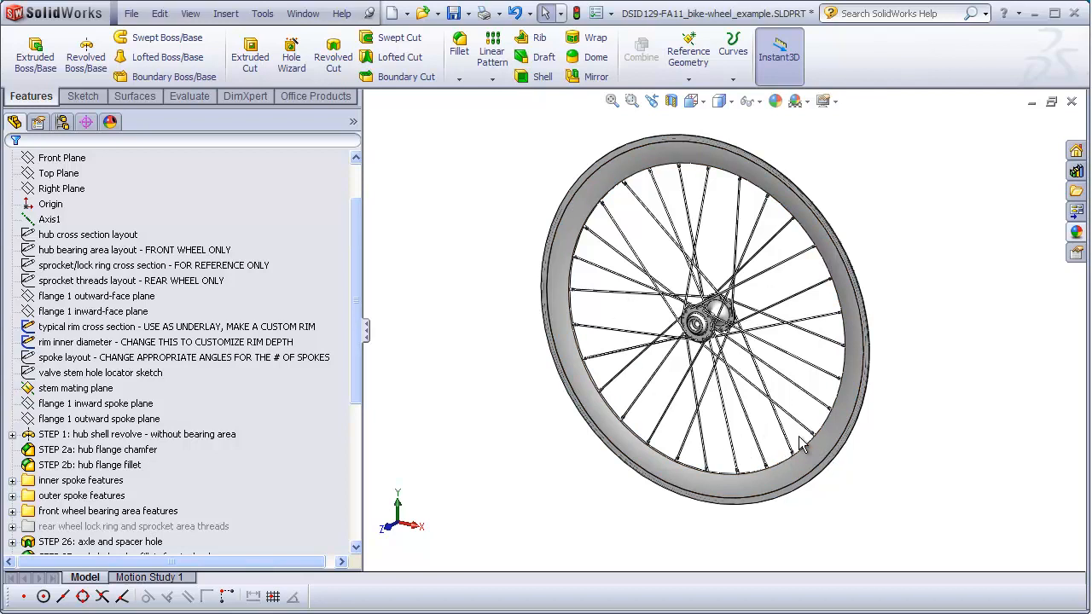
scroll(800, 447, down, 4)
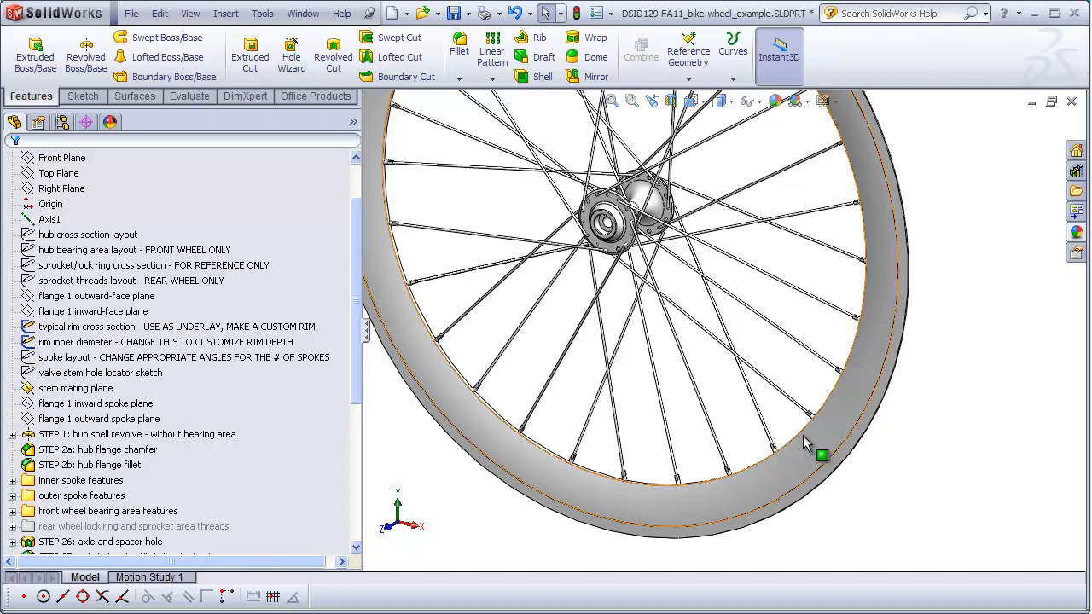
middle_drag(807, 451, 783, 458)
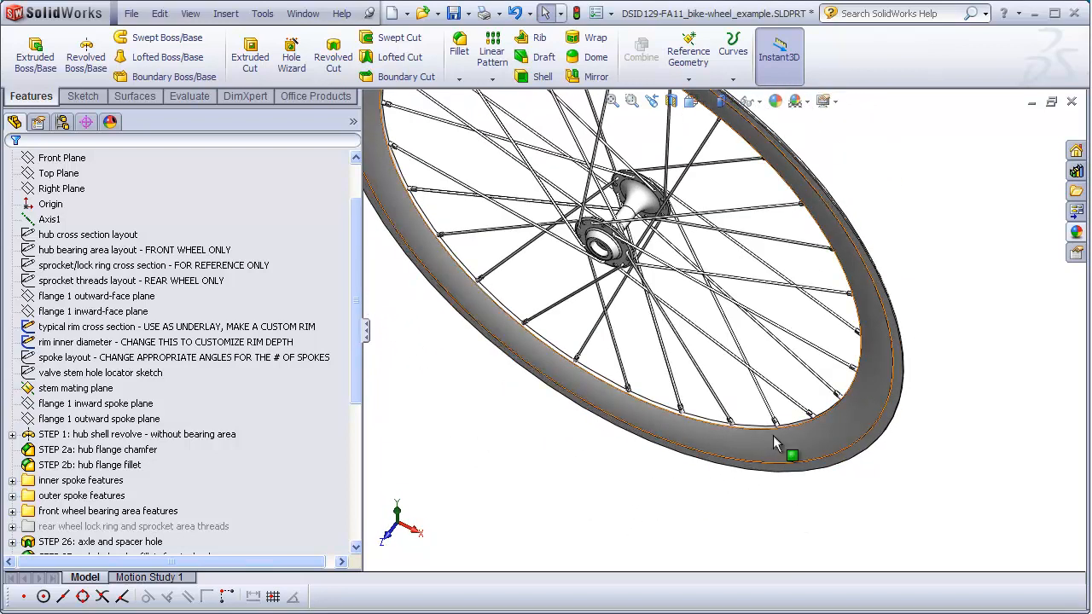
scroll(783, 457, down, 6)
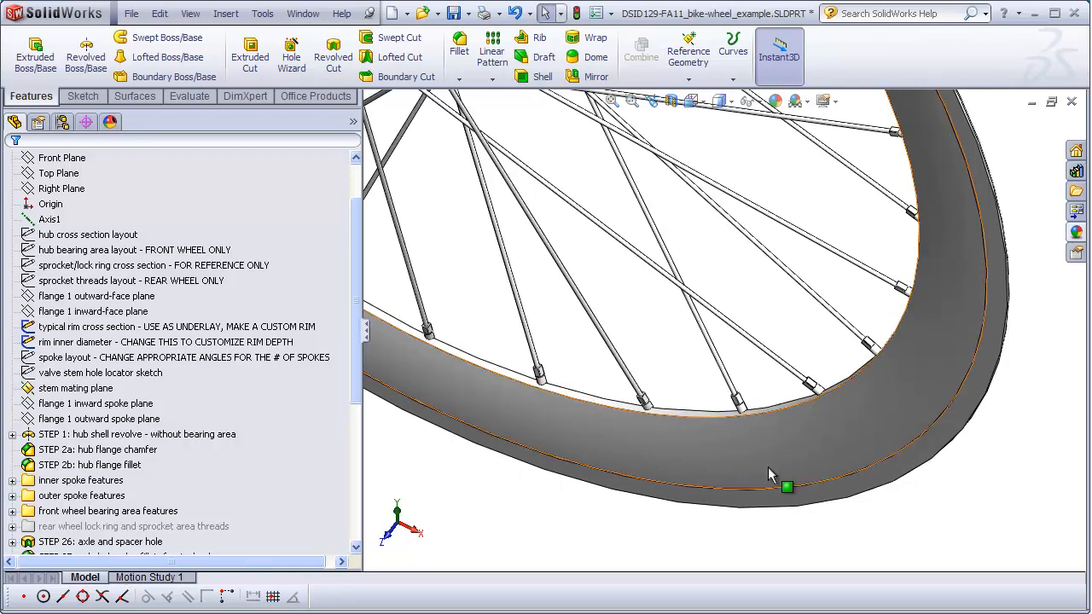
middle_drag(772, 446, 731, 376)
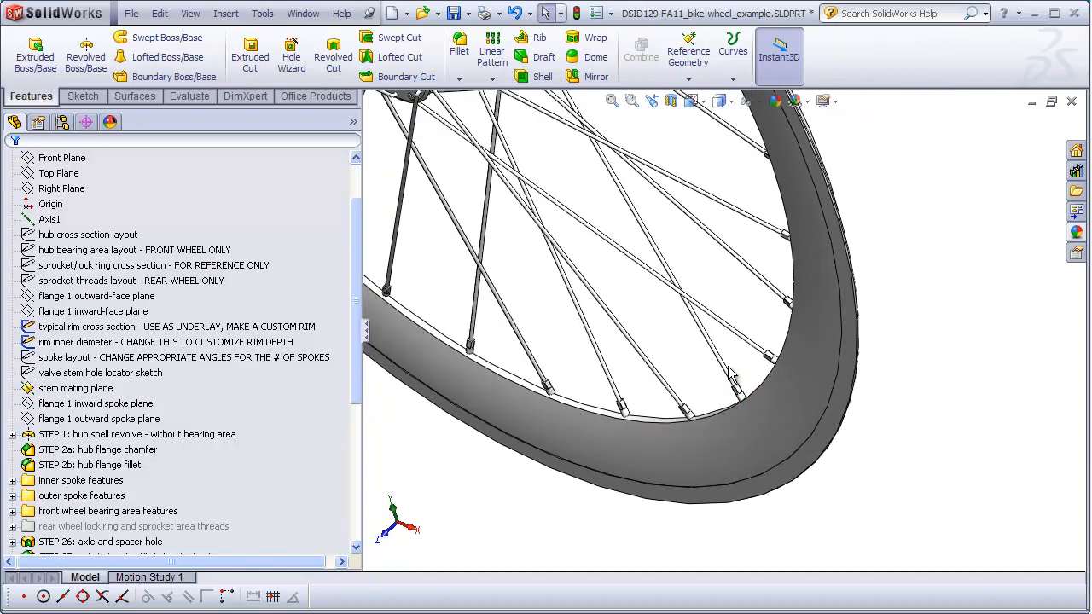
click(731, 376)
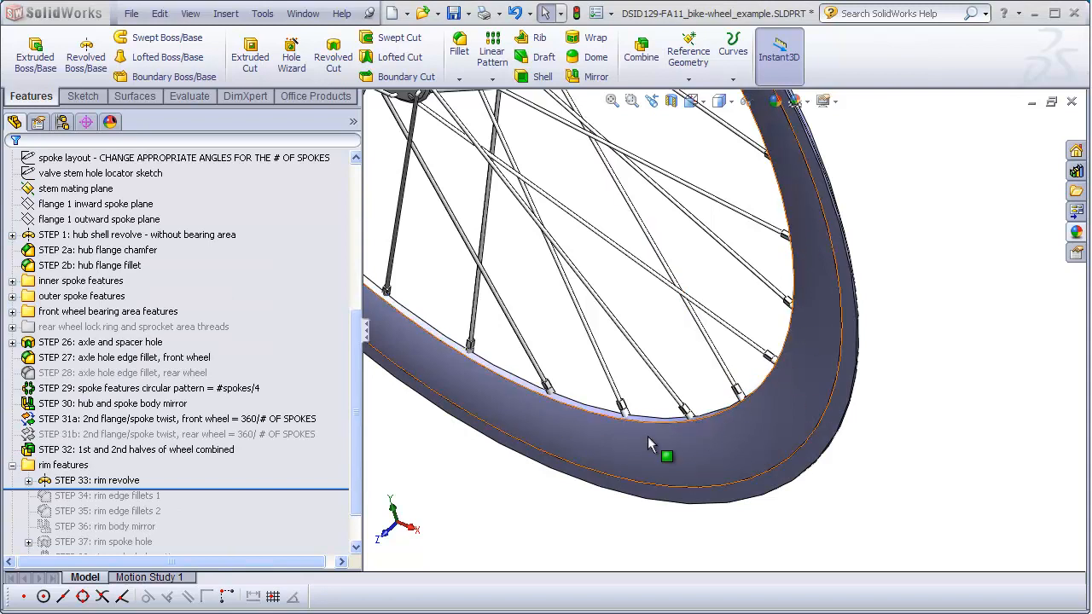
drag(358, 365, 361, 210)
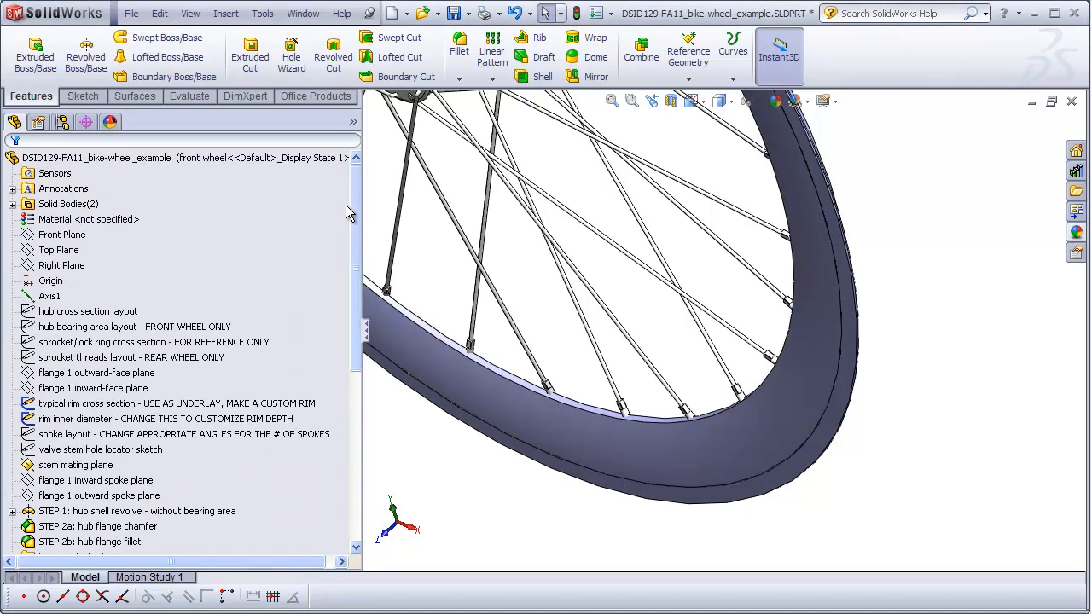
click(34, 206)
click(12, 204)
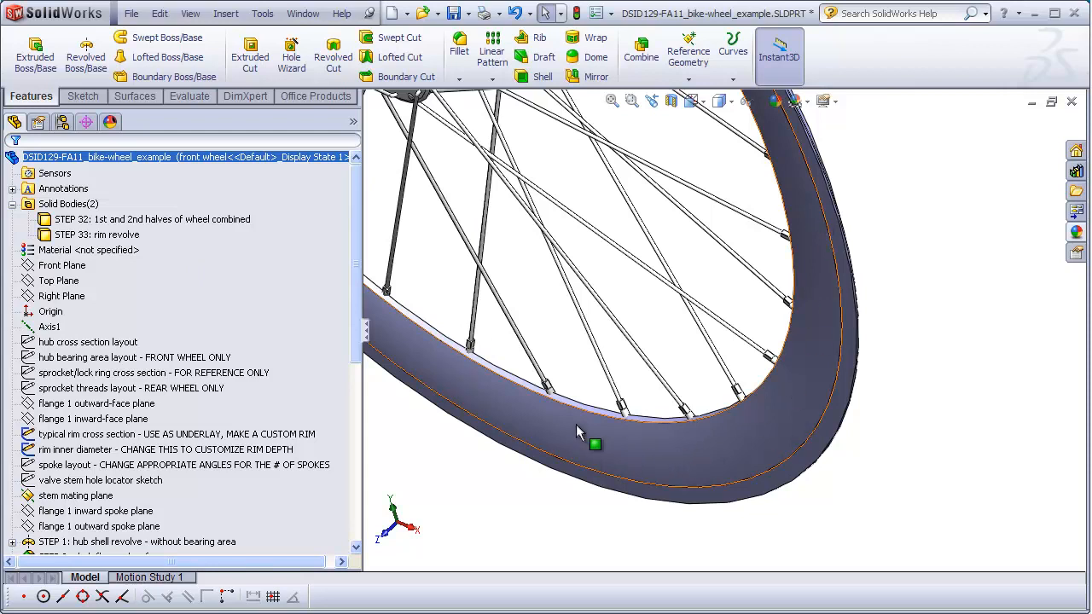
Step: Reopen the rim revolve's definition, check that its Merge result option is cleared, and accept it
drag(354, 351, 348, 504)
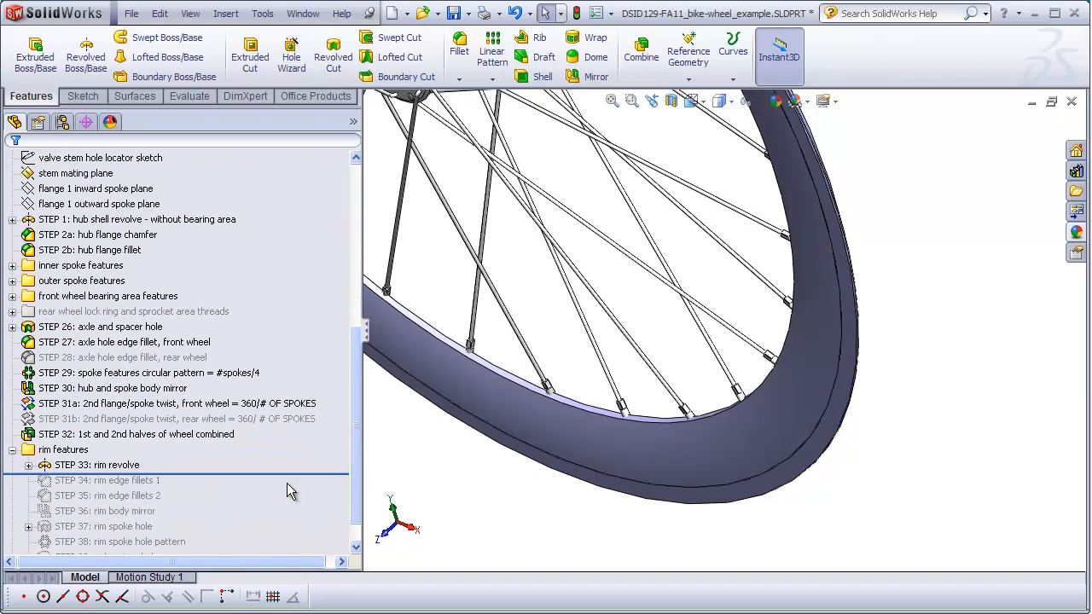
right_click(123, 467)
click(132, 418)
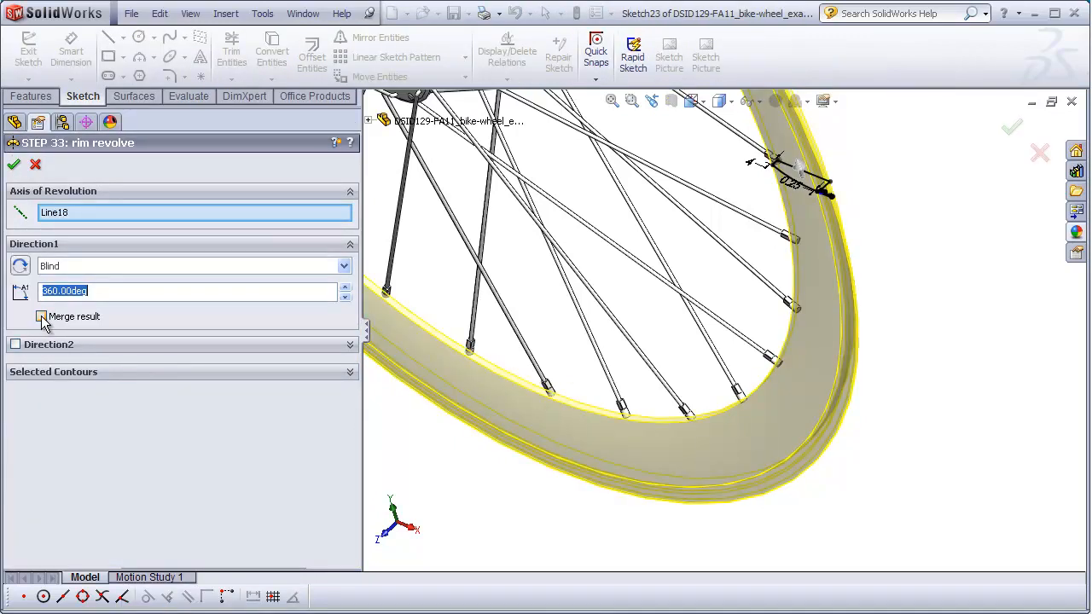
click(14, 165)
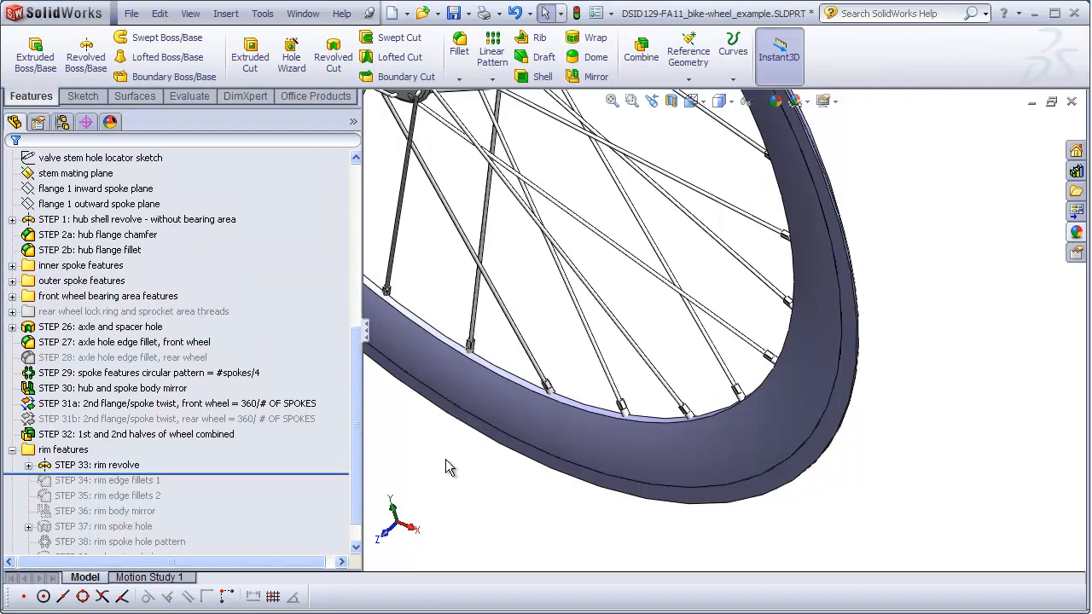
Step: Roll the feature history forward past rim edge fillets 2 and examine the fillet on the rim's inner edge
drag(331, 473, 319, 504)
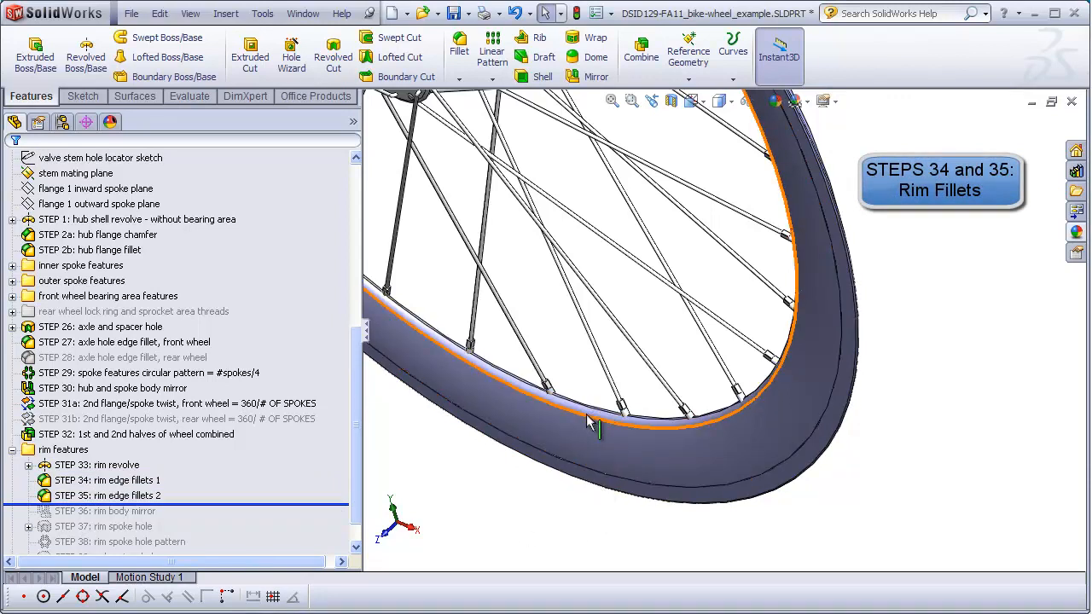
scroll(793, 491, down, 3)
middle_drag(793, 491, 758, 497)
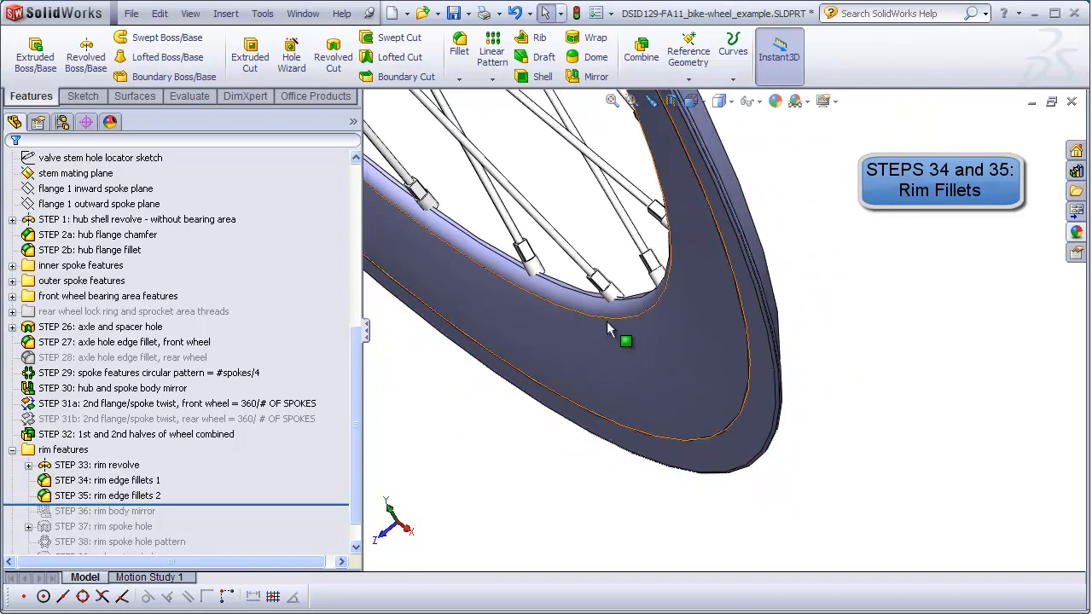
click(594, 307)
click(506, 437)
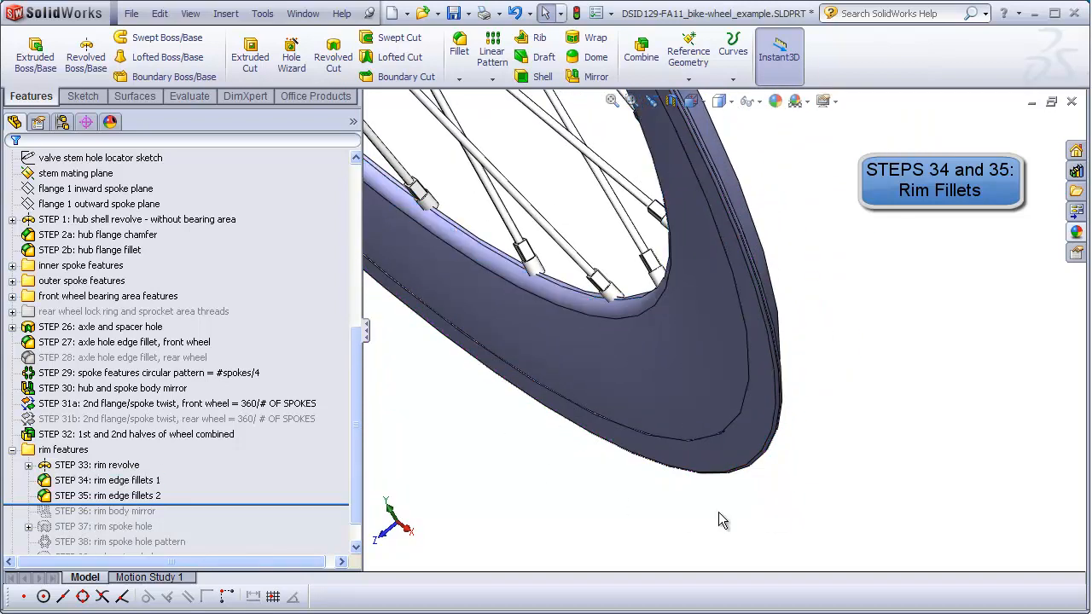
Step: Compare the rim's outer edge without and with rim edge fillets 2 by rolling the history back one feature and forward again
middle_drag(795, 411, 792, 438)
drag(346, 504, 348, 489)
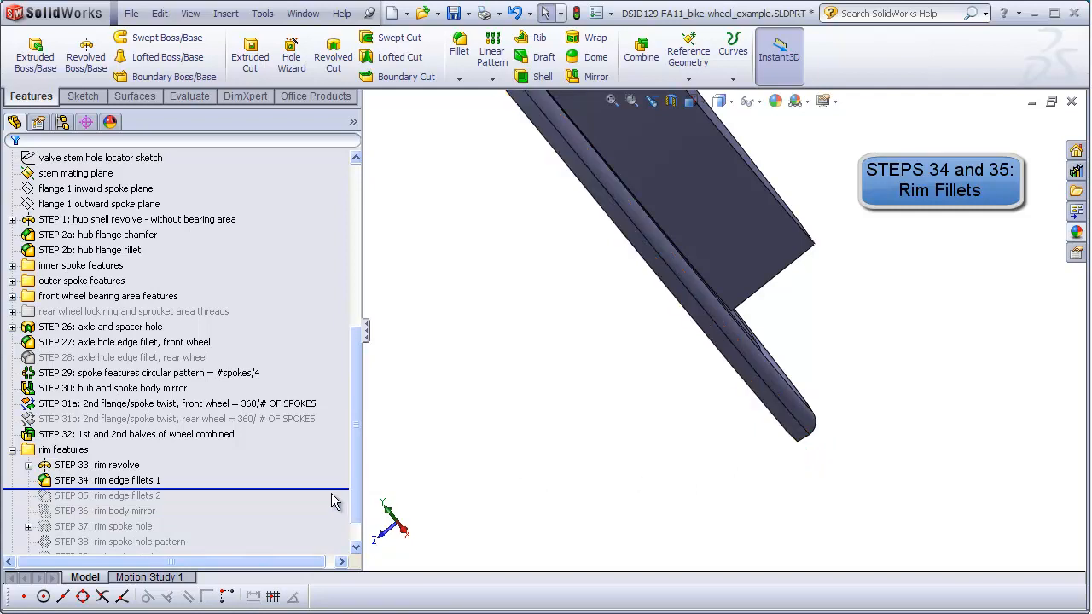
drag(341, 488, 342, 504)
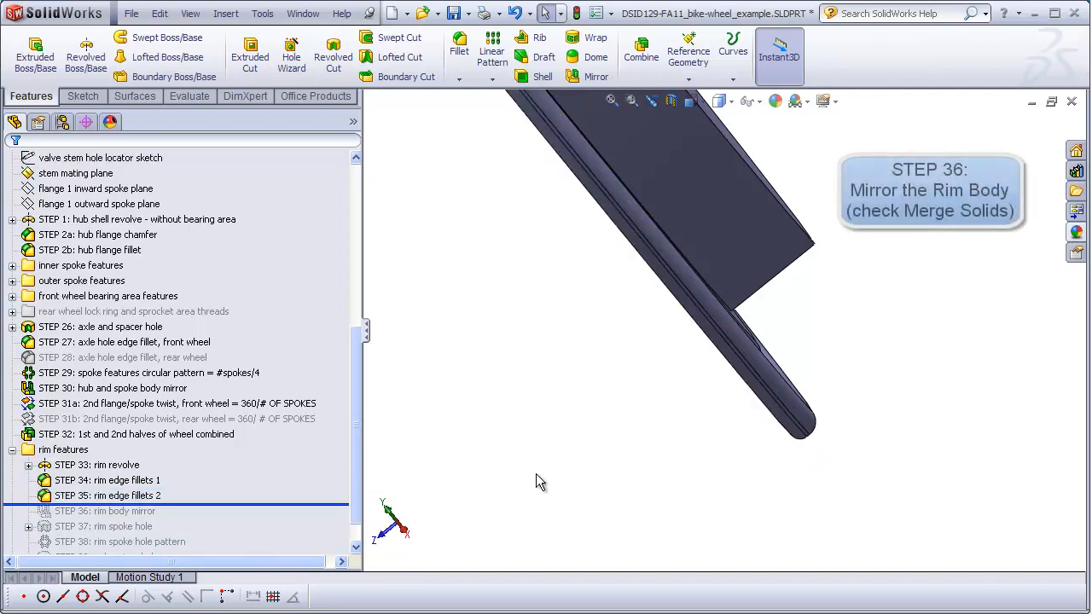
Step: Mirror the filleted rim body about the Front Plane with Merge solids enabled
middle_drag(574, 462, 574, 267)
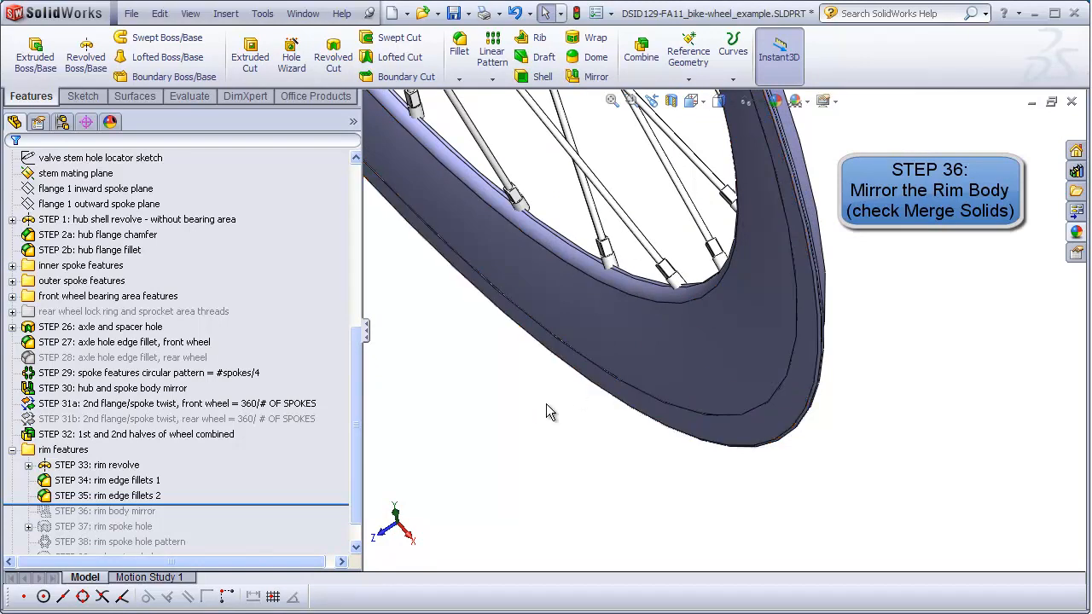
click(601, 81)
middle_drag(529, 354, 477, 205)
key(f)
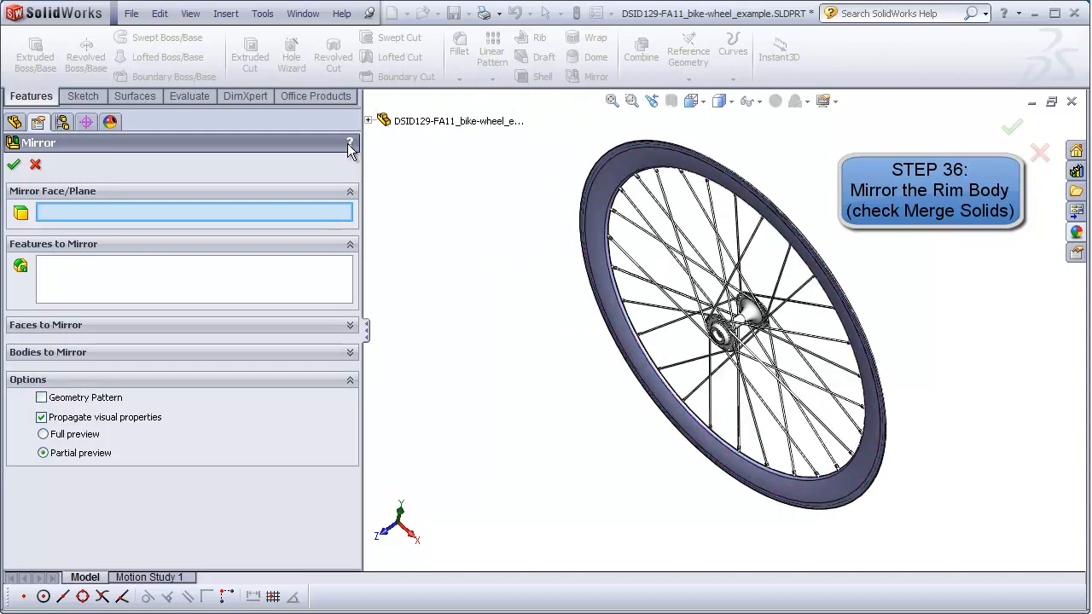
click(370, 121)
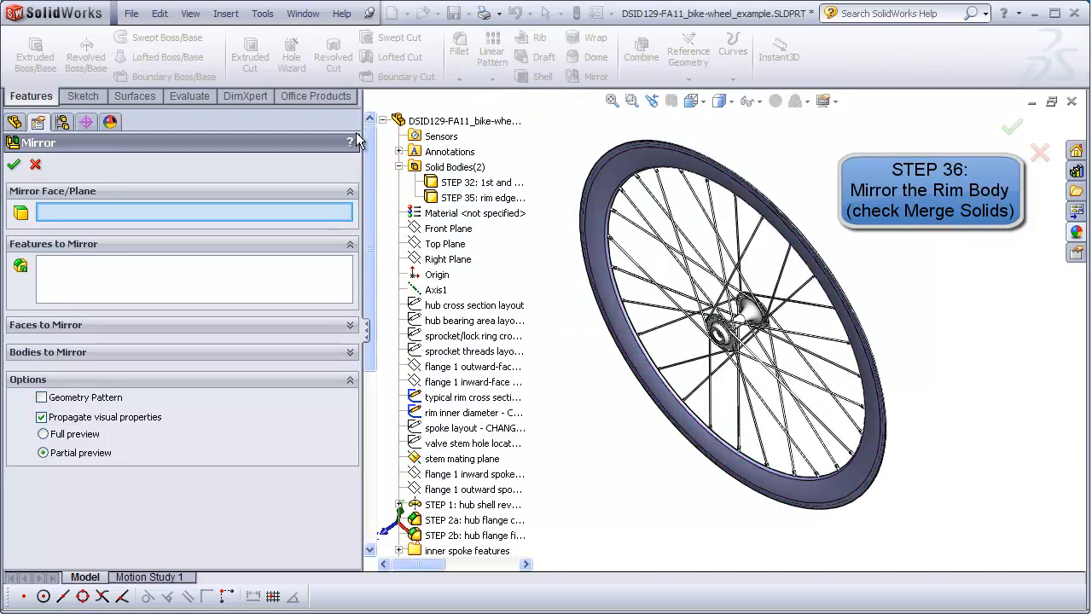
click(446, 229)
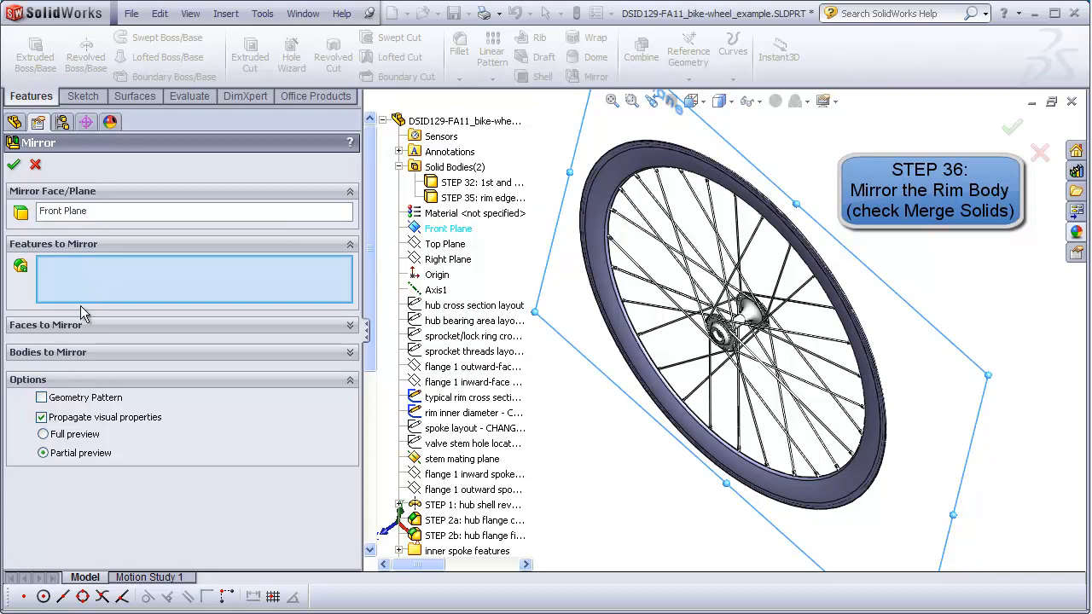
click(56, 352)
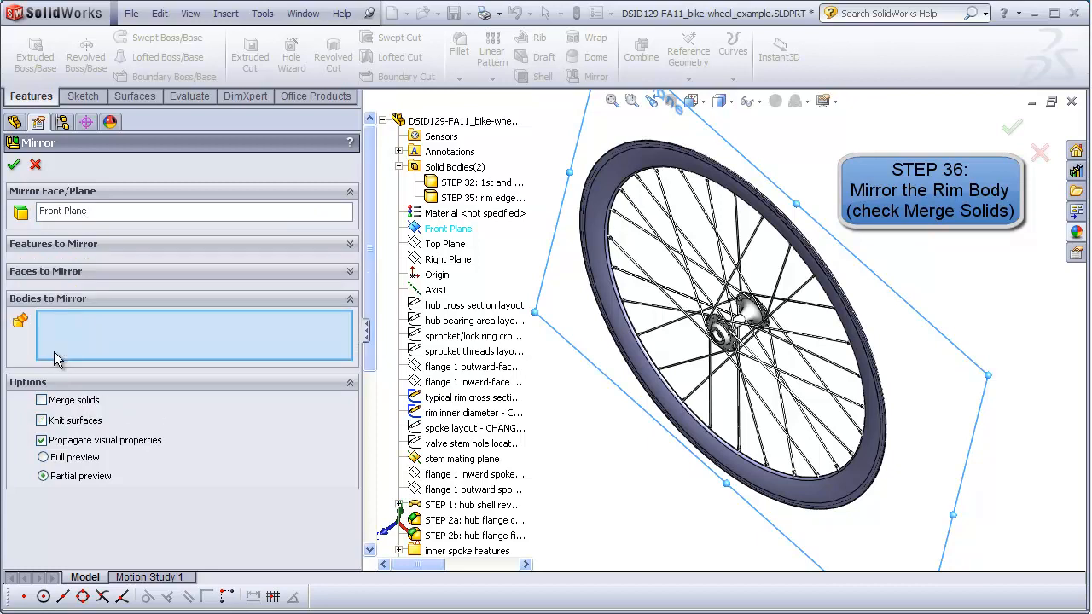
click(863, 479)
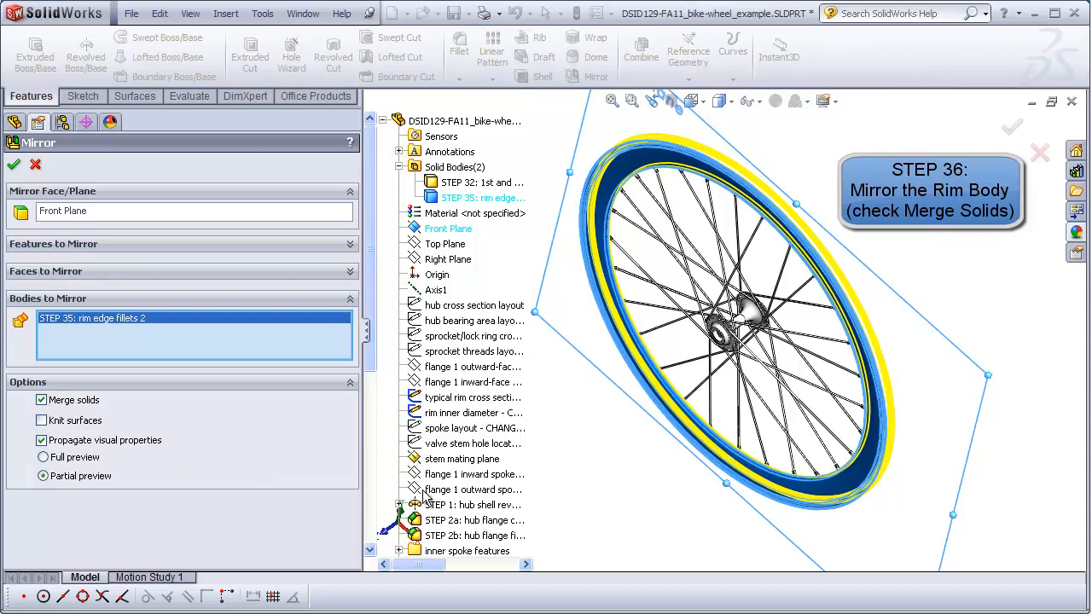
scroll(897, 462, down, 3)
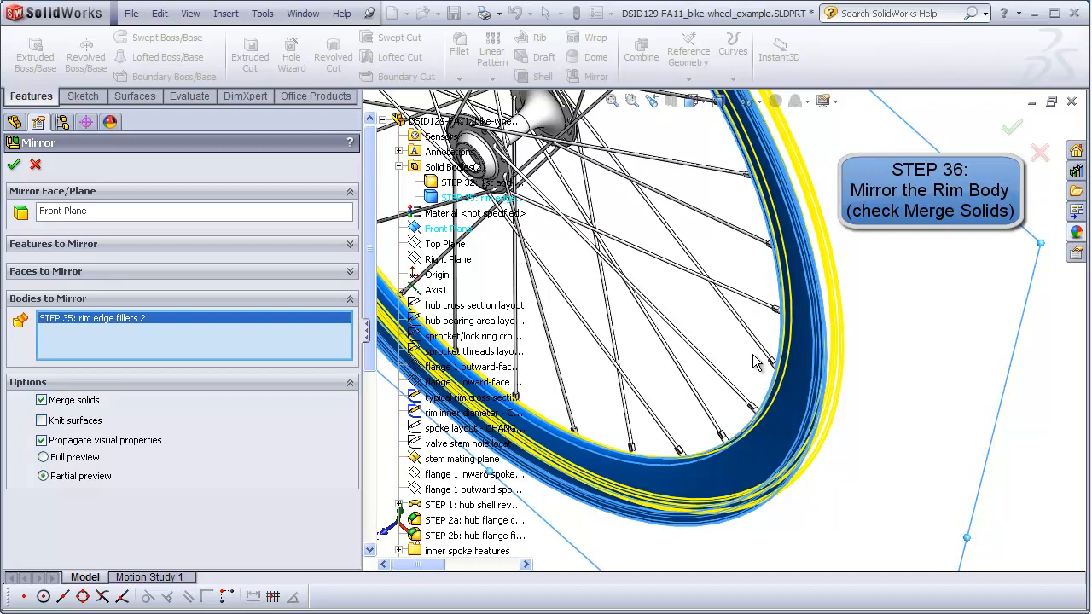
click(14, 164)
click(892, 500)
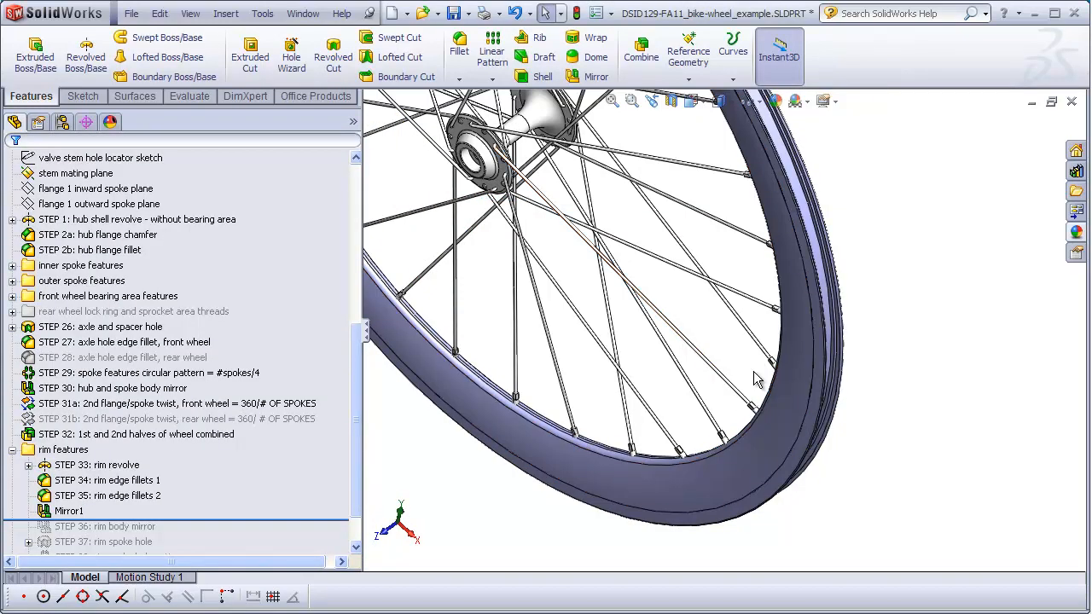
Step: Roll the history forward past the rim spoke hole pattern and examine the hole around a spoke nipple on the mirrored rim
middle_drag(776, 365, 814, 390)
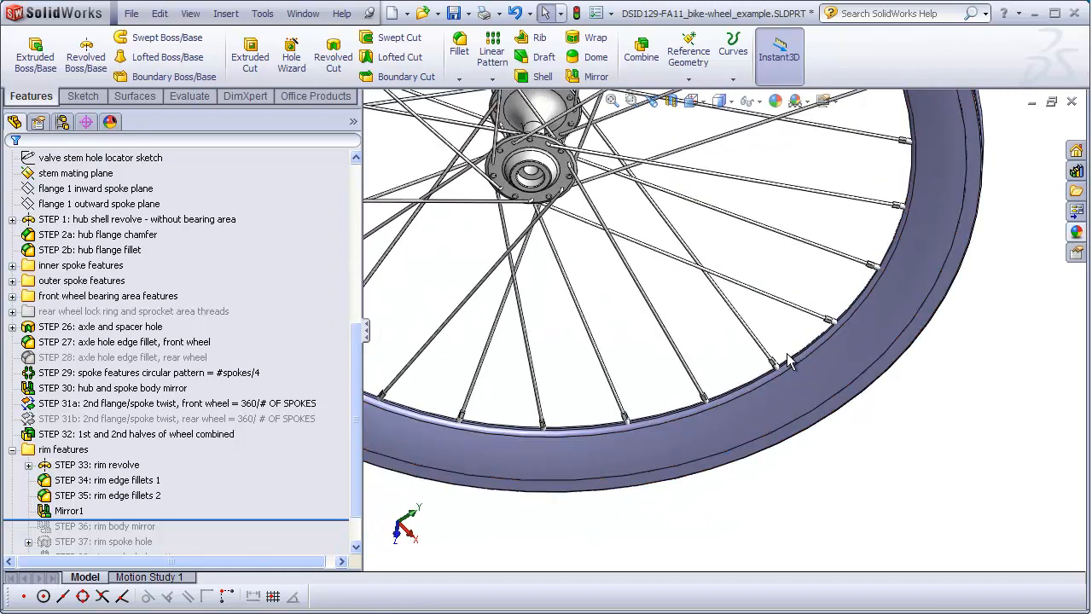
scroll(789, 361, down, 6)
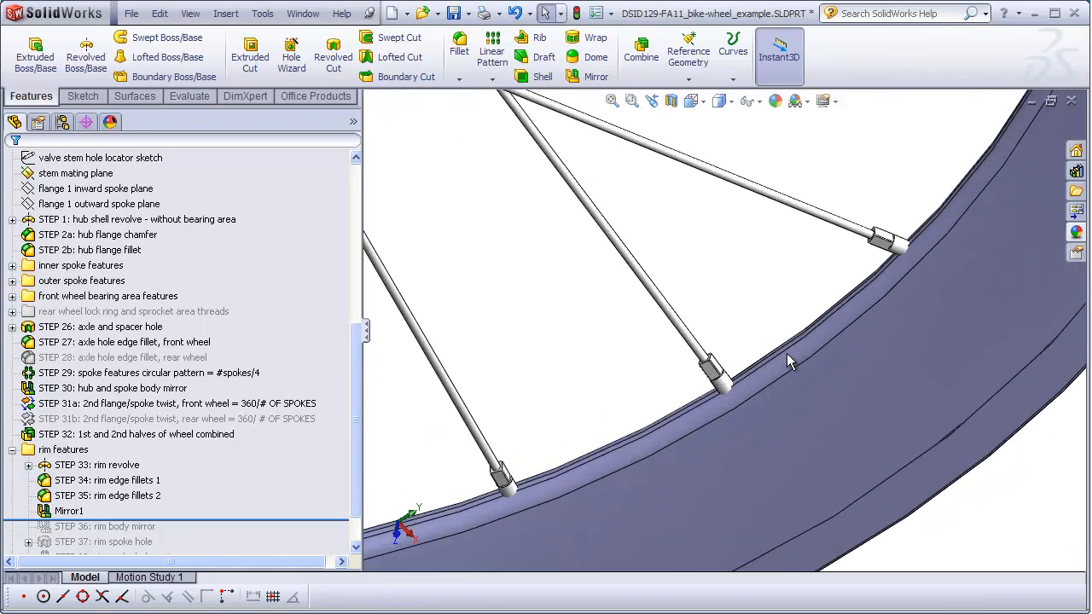
middle_drag(786, 356, 767, 335)
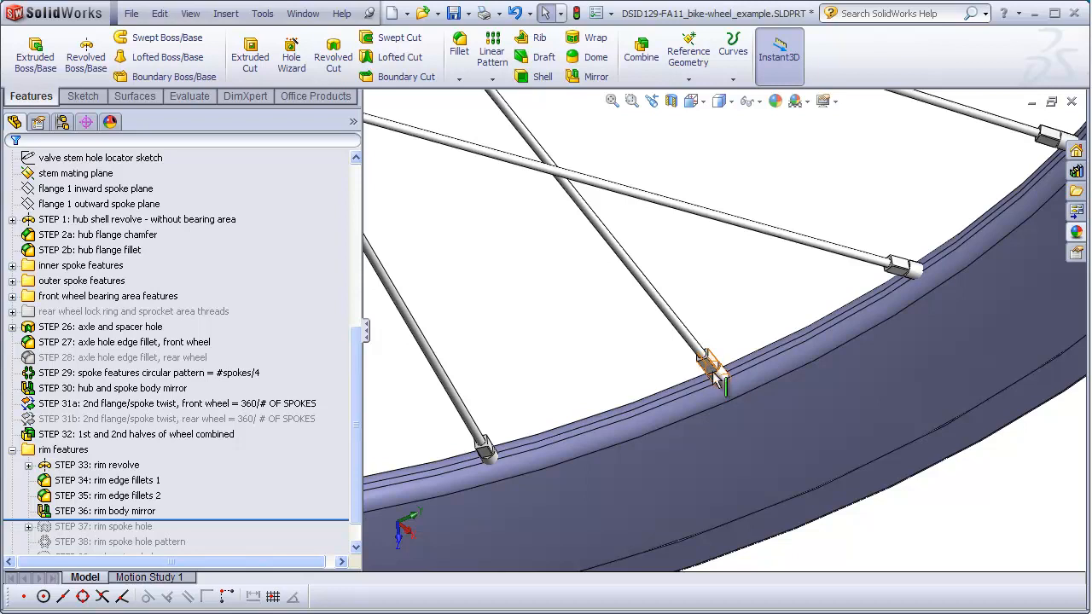
scroll(698, 353, down, 3)
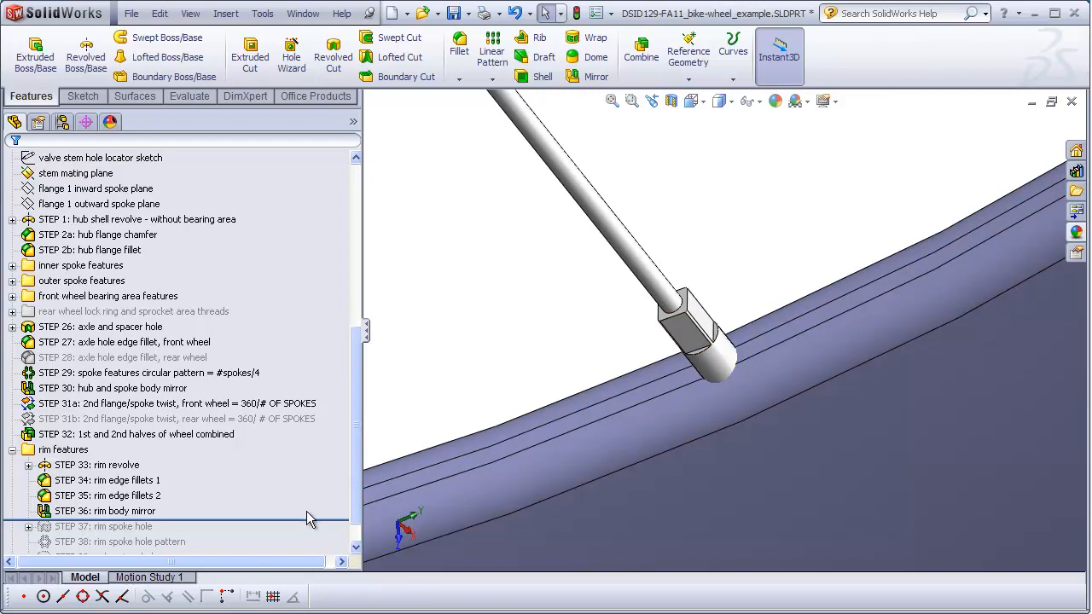
mouse_move(316, 518)
mouse_down()
mouse_move(324, 538)
mouse_move(318, 520)
mouse_up()
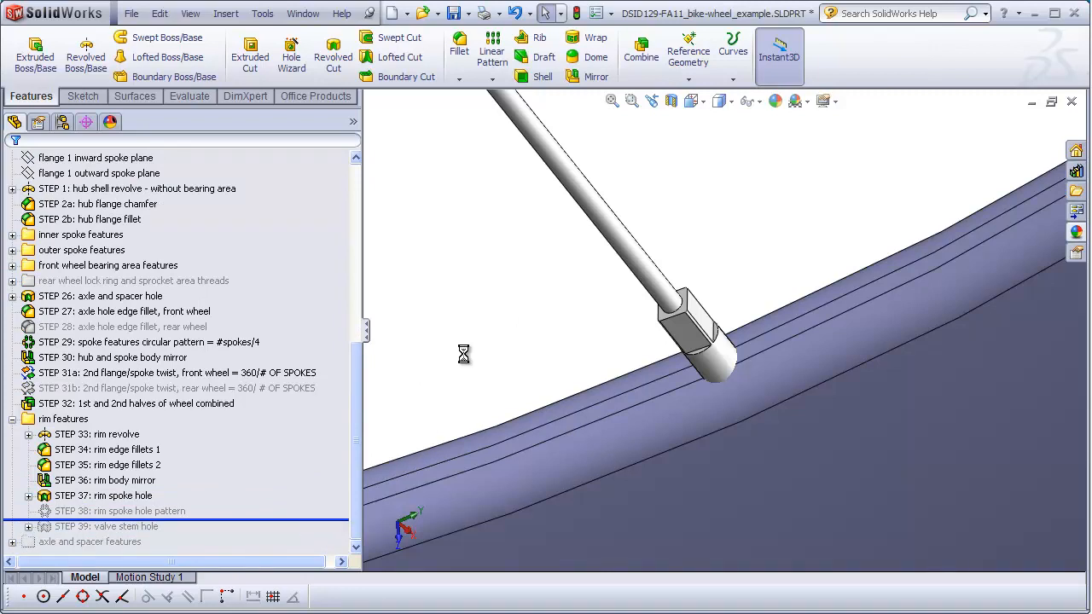
scroll(738, 362, down, 2)
scroll(741, 362, down, 3)
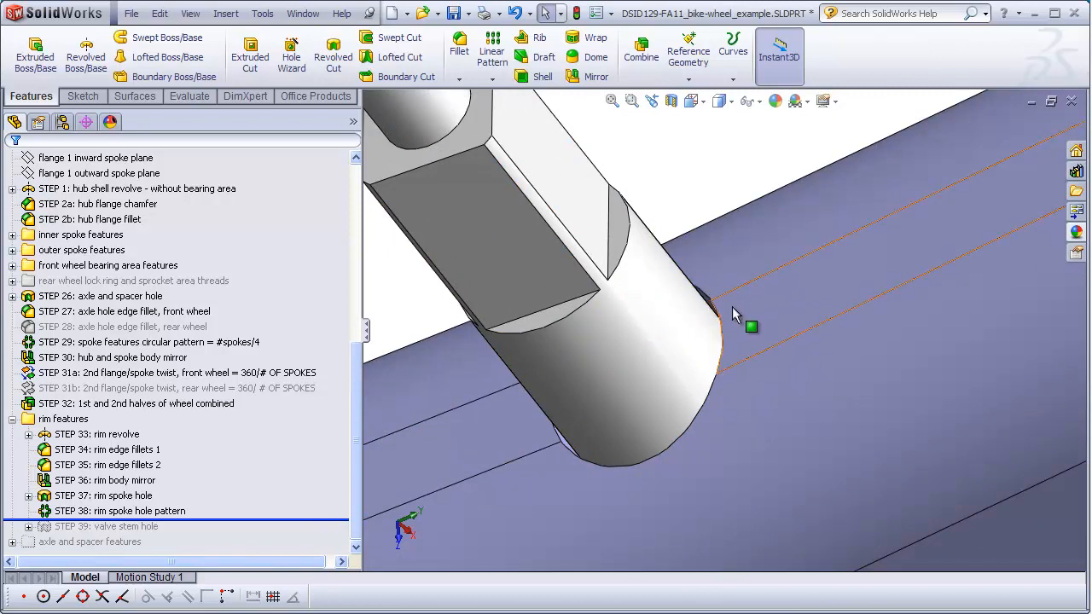
middle_drag(647, 456, 454, 338)
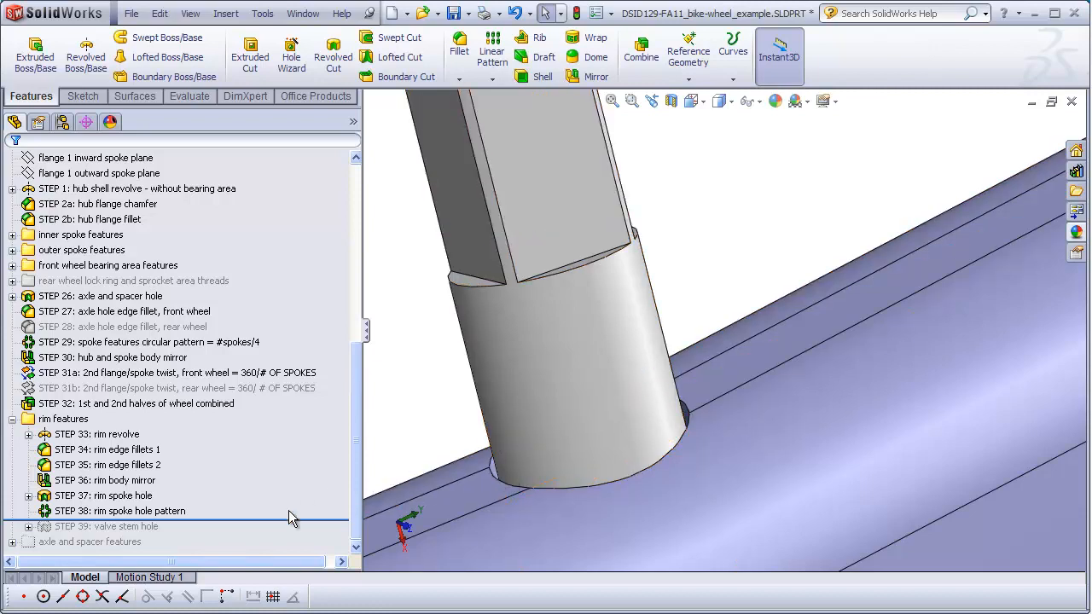
Step: Roll the history back to just after the rim body mirror and show the whole wheel in the Front view
drag(298, 518, 298, 488)
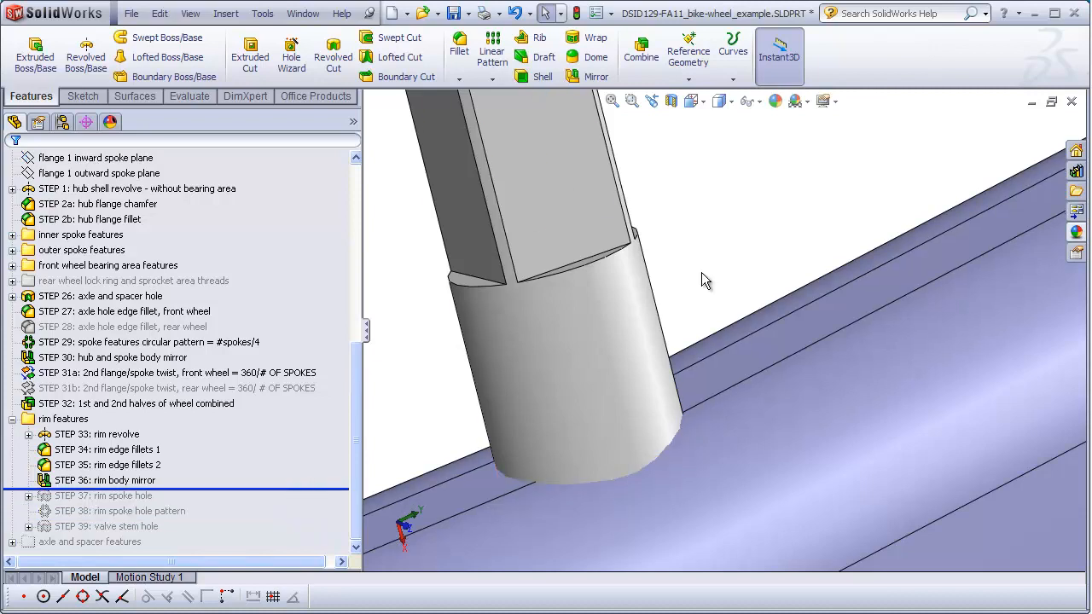
click(611, 101)
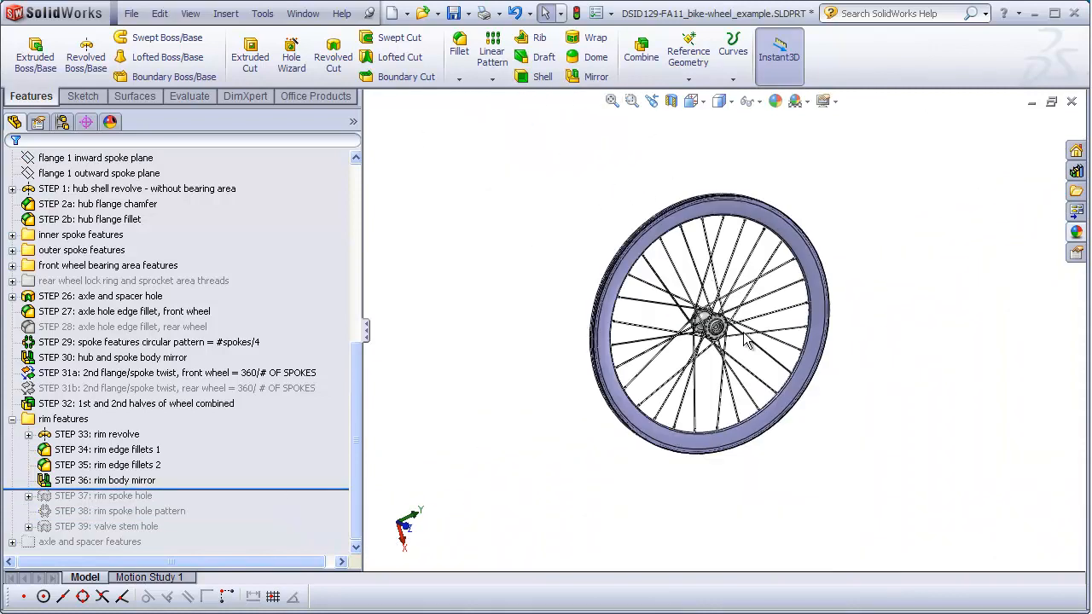
click(693, 100)
click(698, 126)
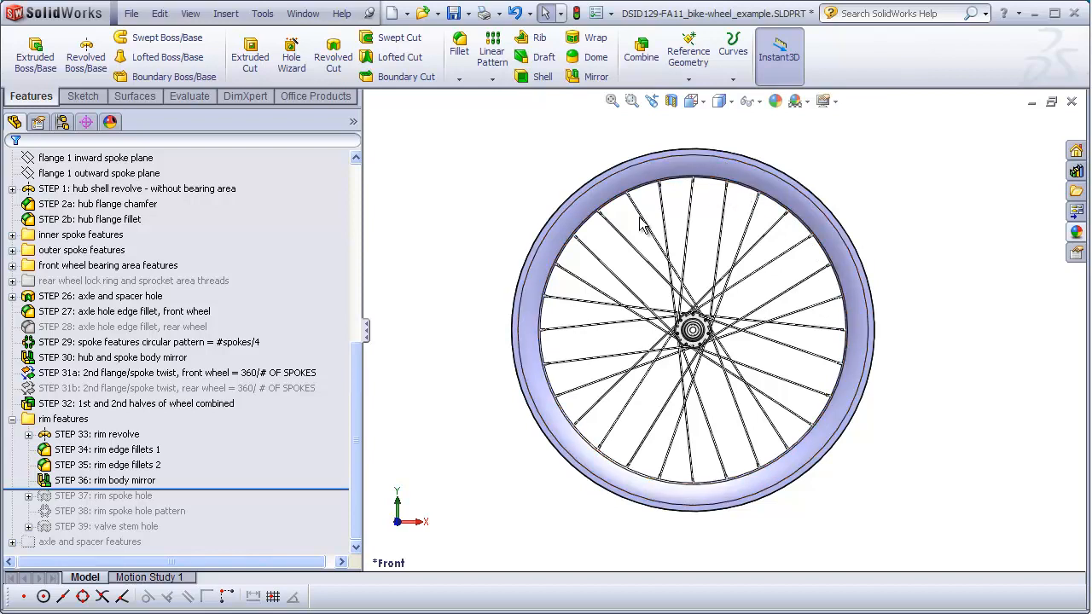
Step: Highlight the spoke layout sketch on the wheel to view its geometry and dimensions, and deselect it
drag(358, 362, 358, 220)
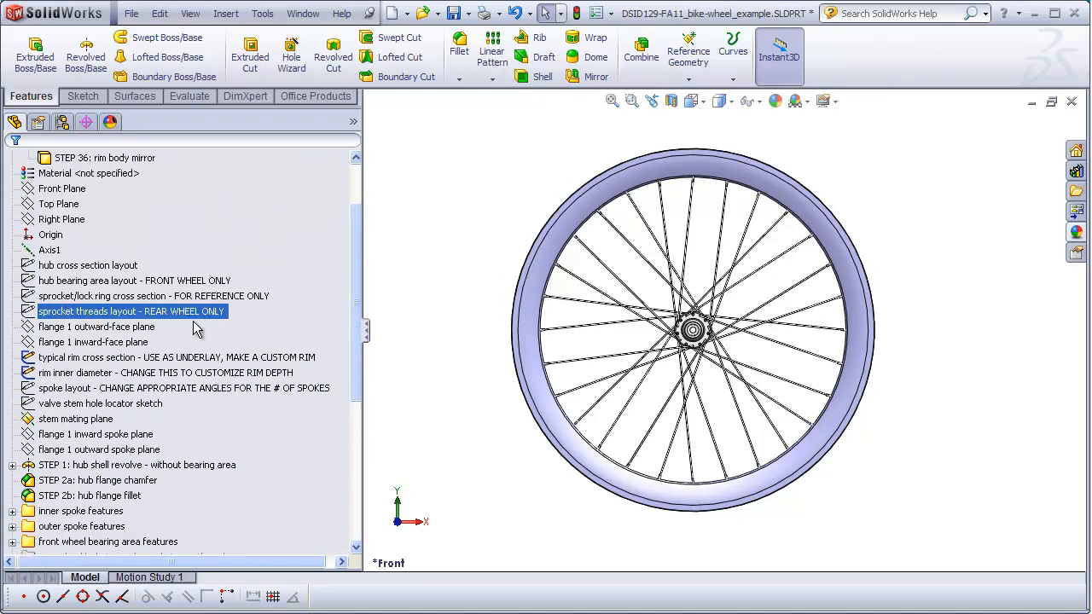
click(106, 388)
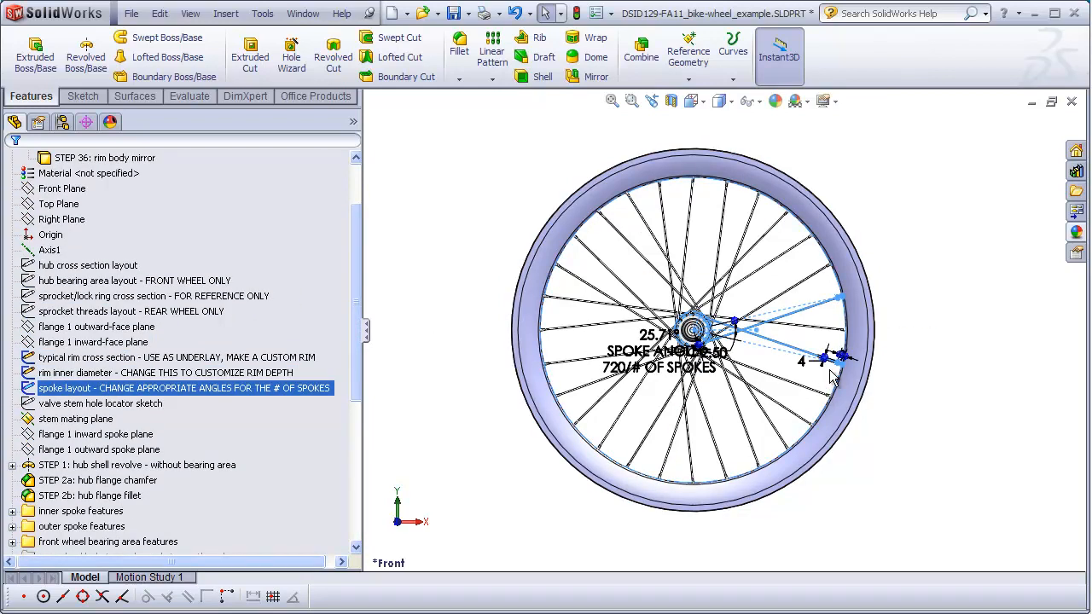
click(834, 320)
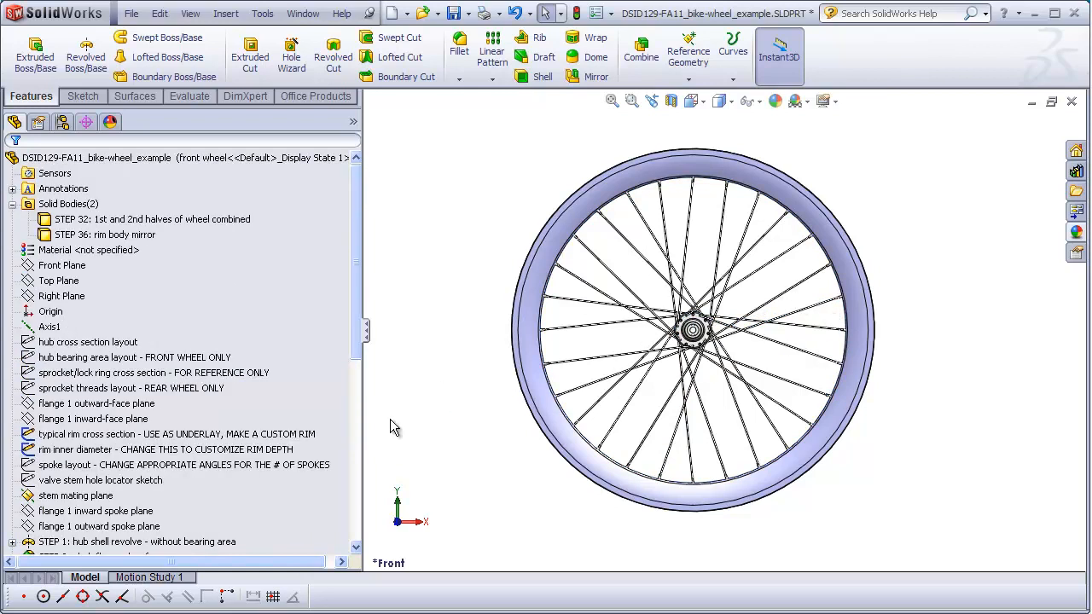
Step: Turn off Hide All Types and show the spoke layout sketch
click(189, 15)
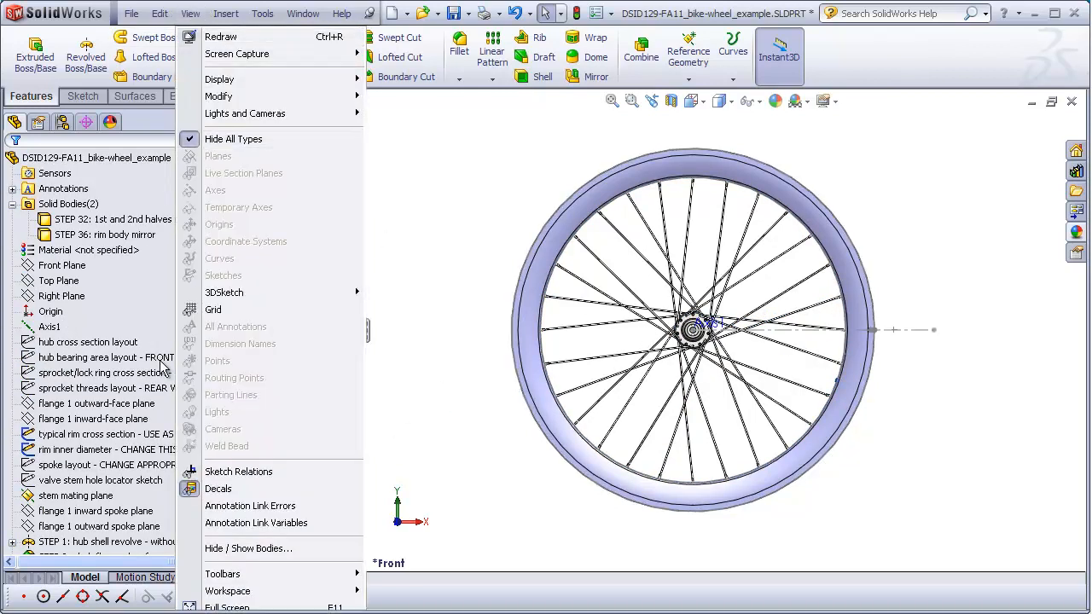
click(239, 139)
click(133, 435)
click(132, 465)
right_click(136, 465)
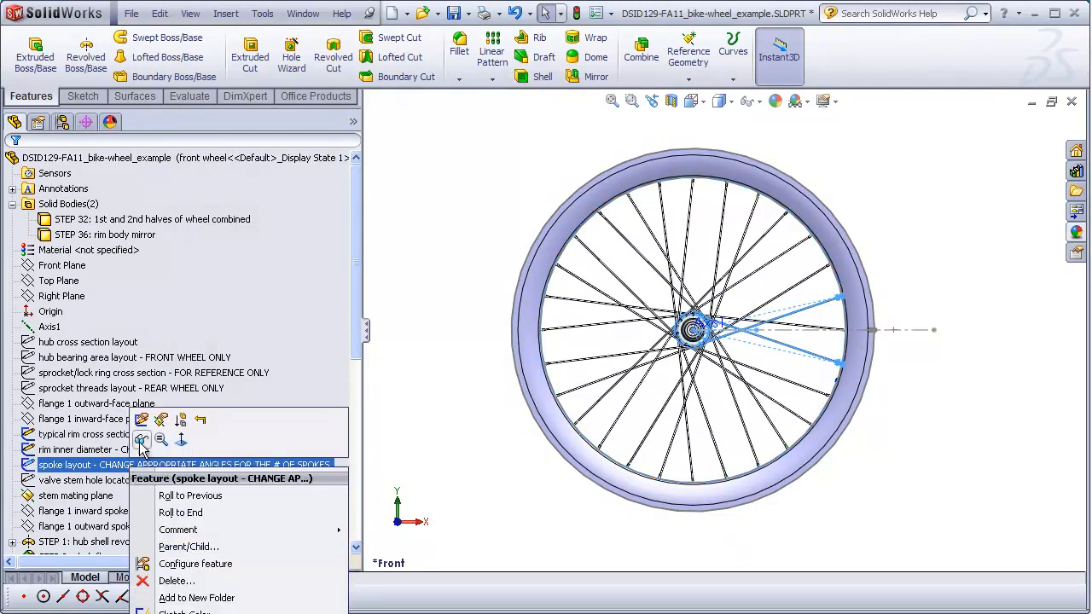
Step: Hide the typical rim cross section and rim inner diameter sketches
click(100, 436)
right_click(106, 437)
right_click(86, 450)
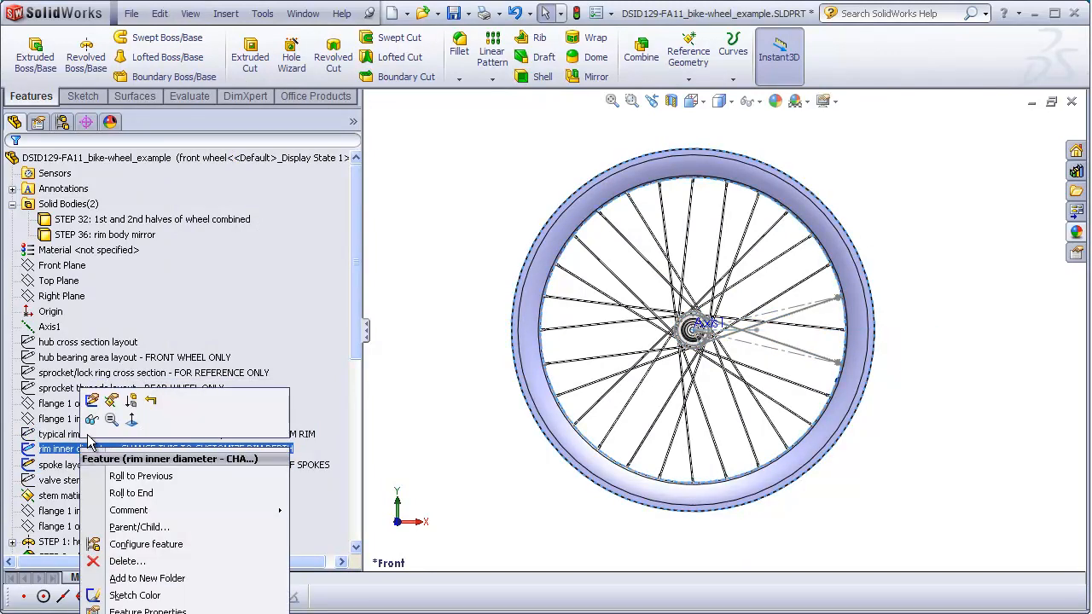
click(723, 404)
Step: Select the spoke layout sketch to display its dimensions near the hub and the spoke nipple
scroll(810, 349, down, 6)
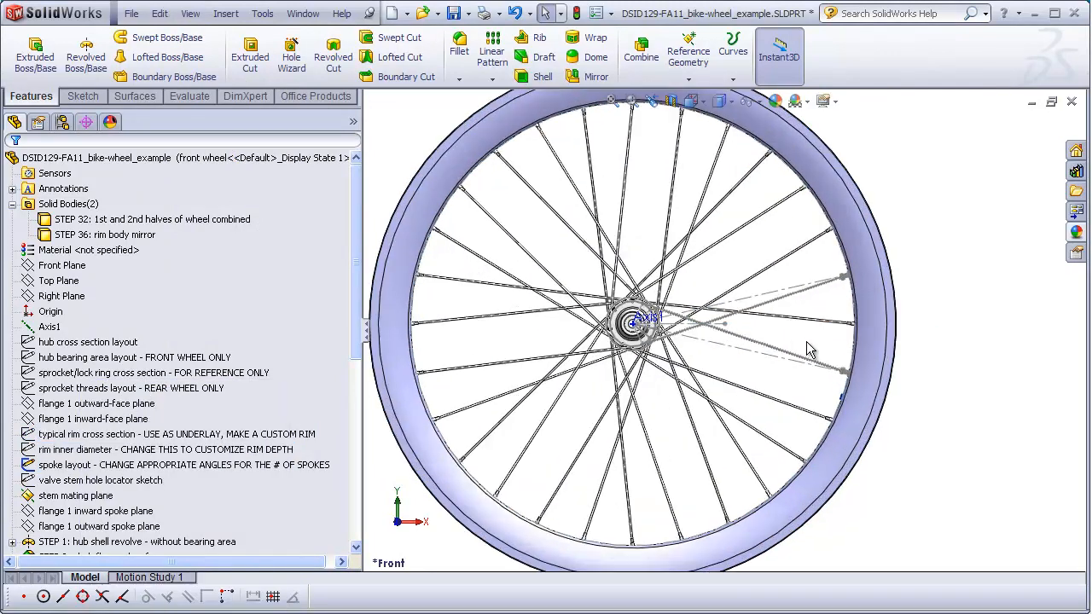
scroll(829, 347, down, 2)
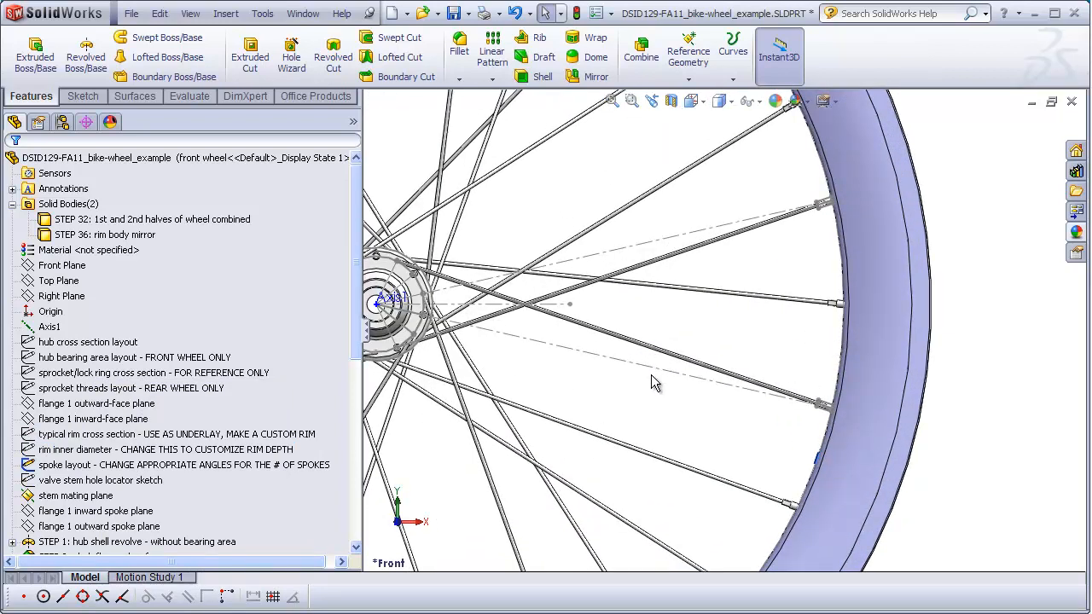
click(171, 466)
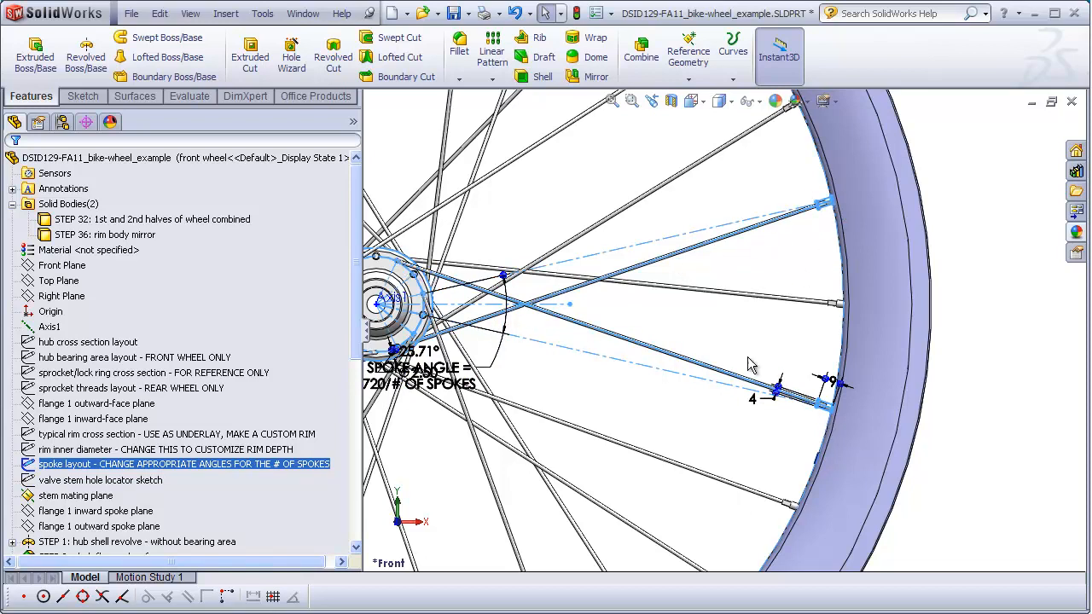
Step: Deselect the spoke layout sketch and start a new sketch on the Front Plane
click(750, 442)
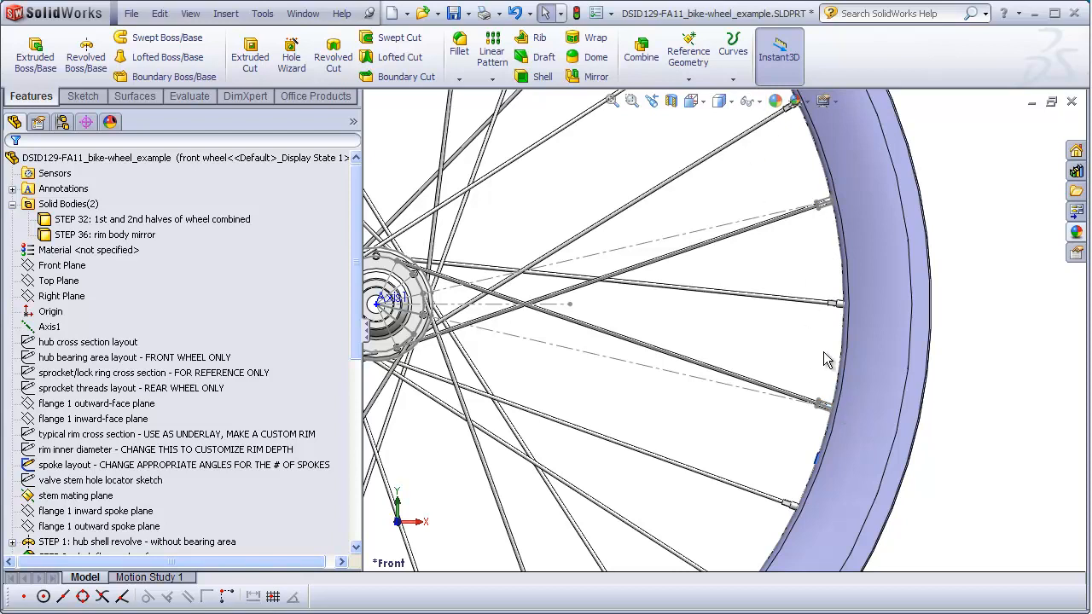
scroll(814, 385, down, 3)
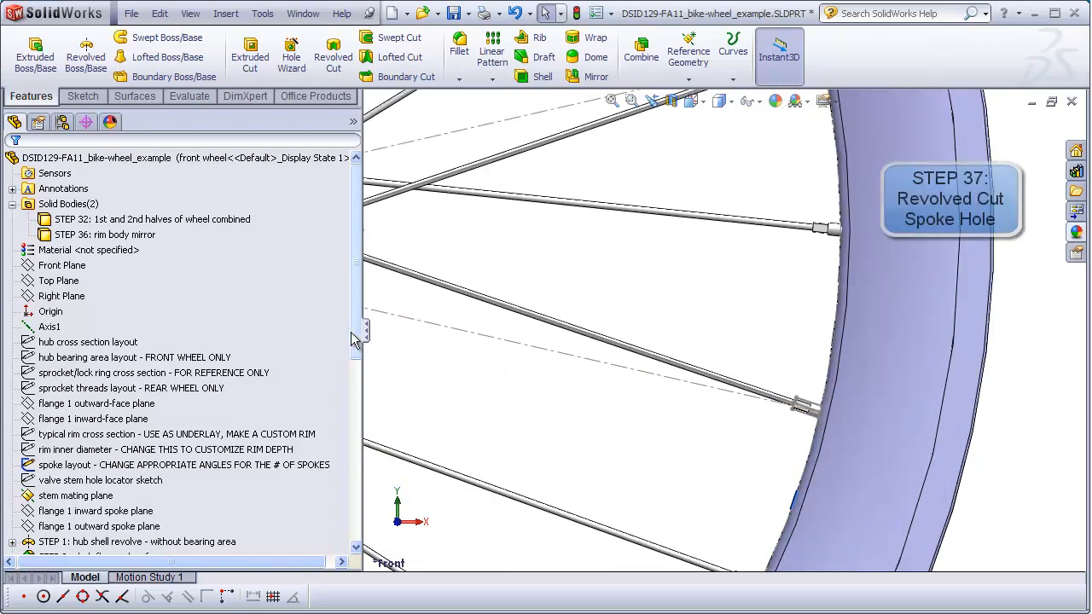
click(65, 268)
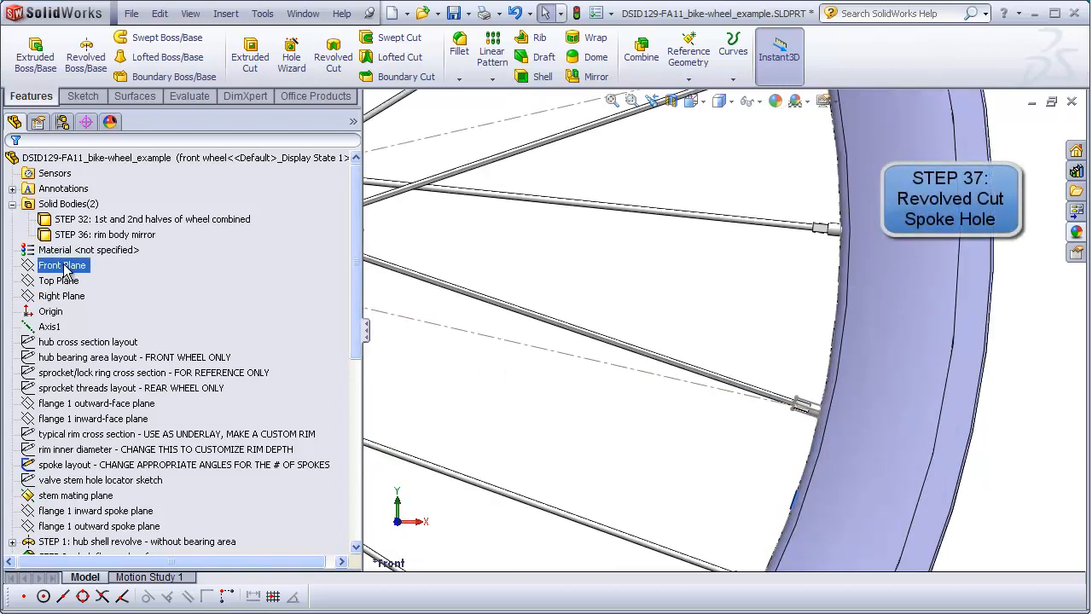
click(85, 116)
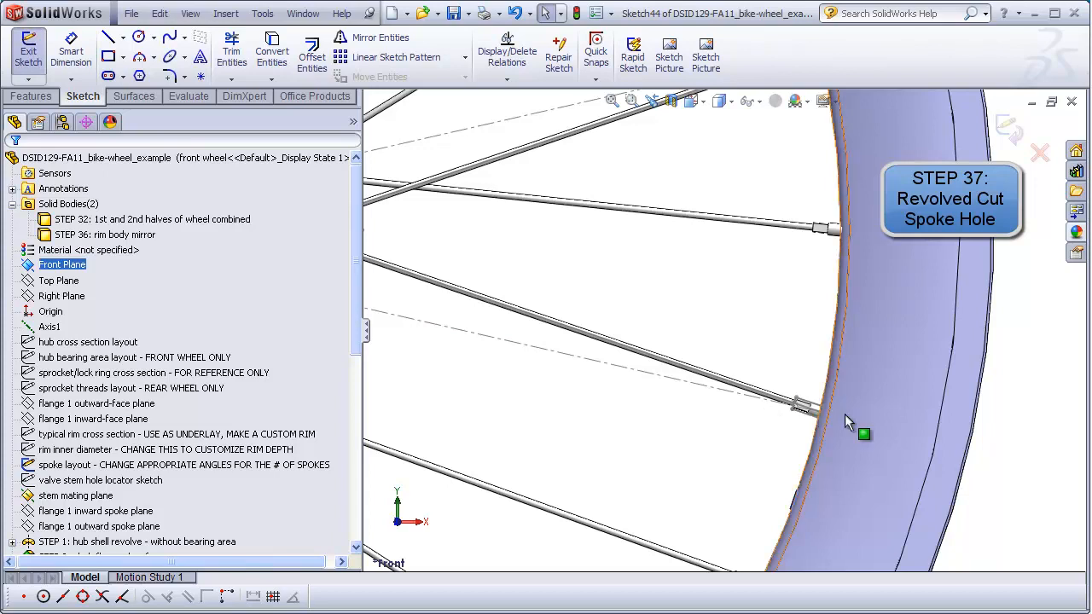
Step: Convert the spoke layout's lower radial centerline, which runs from the hub to the spoke nipple at the rim, into the sketch
scroll(685, 402, up, 5)
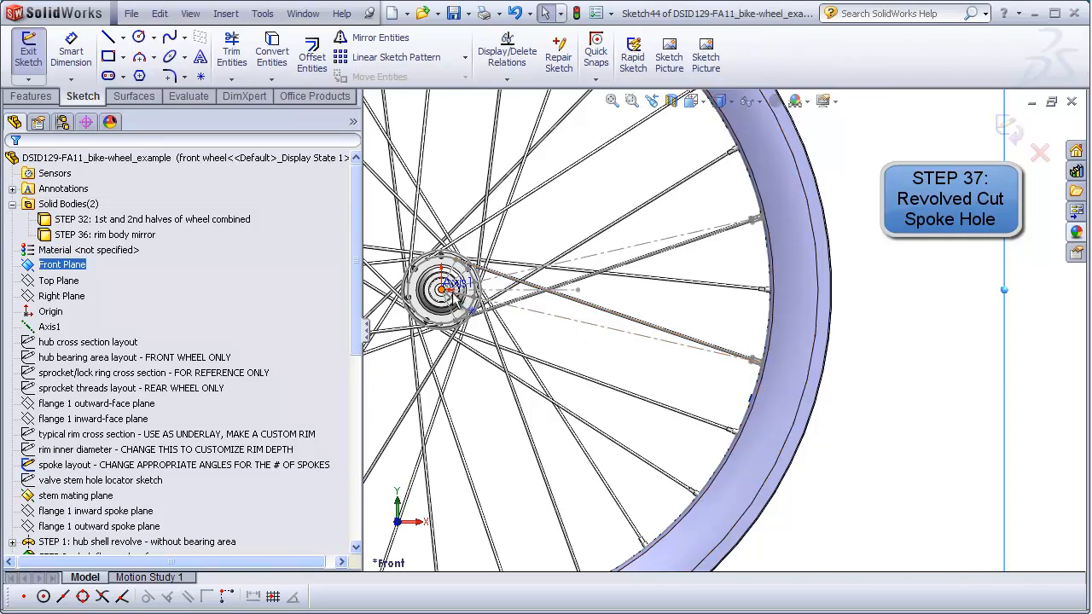
scroll(762, 346, down, 6)
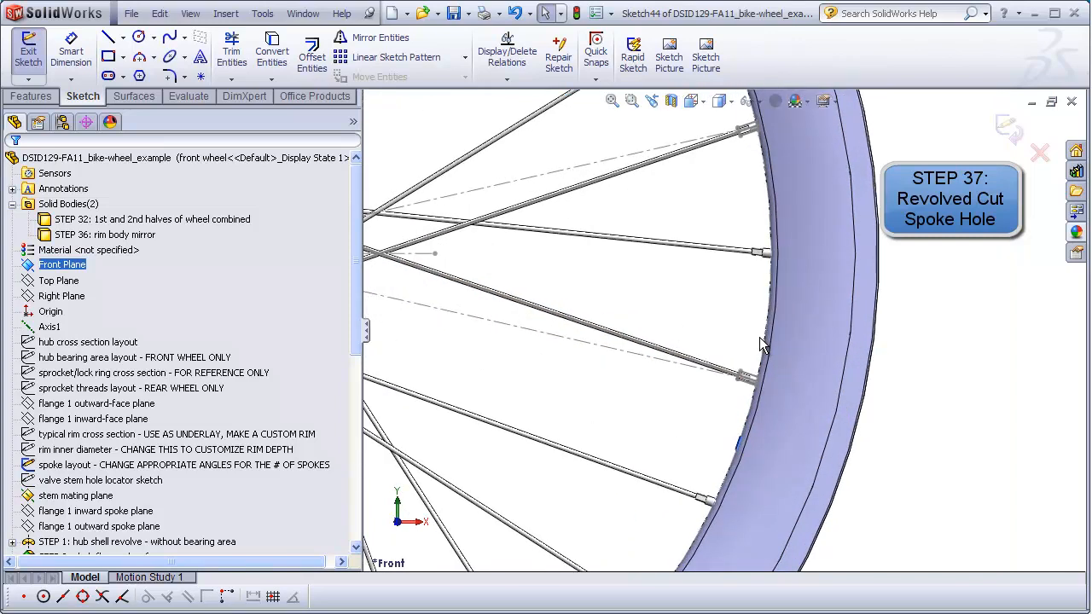
scroll(750, 362, down, 2)
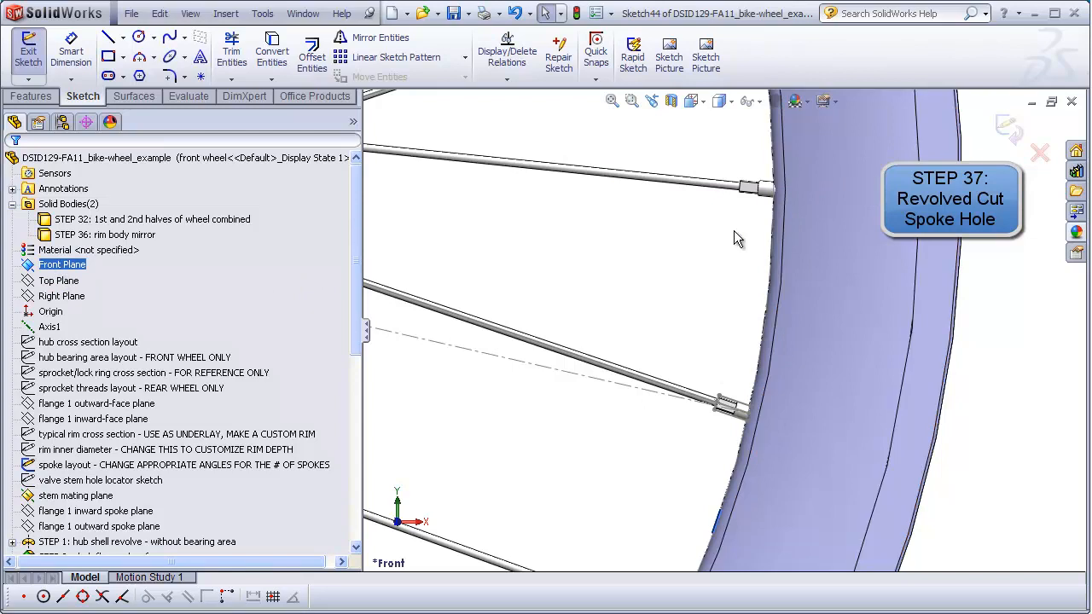
click(718, 271)
click(582, 374)
scroll(572, 388, up, 3)
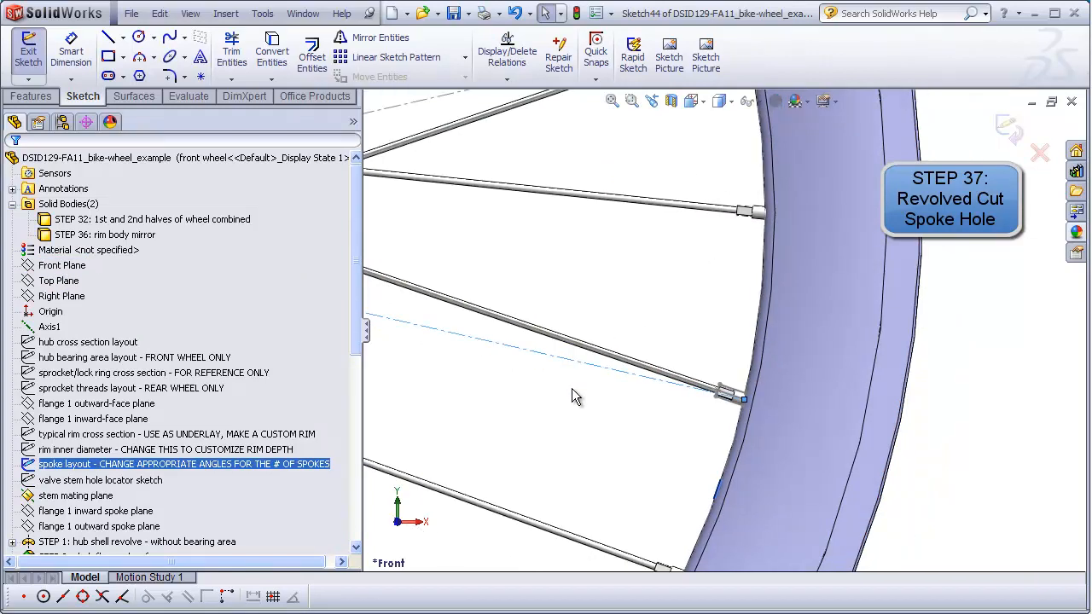
scroll(571, 388, up, 2)
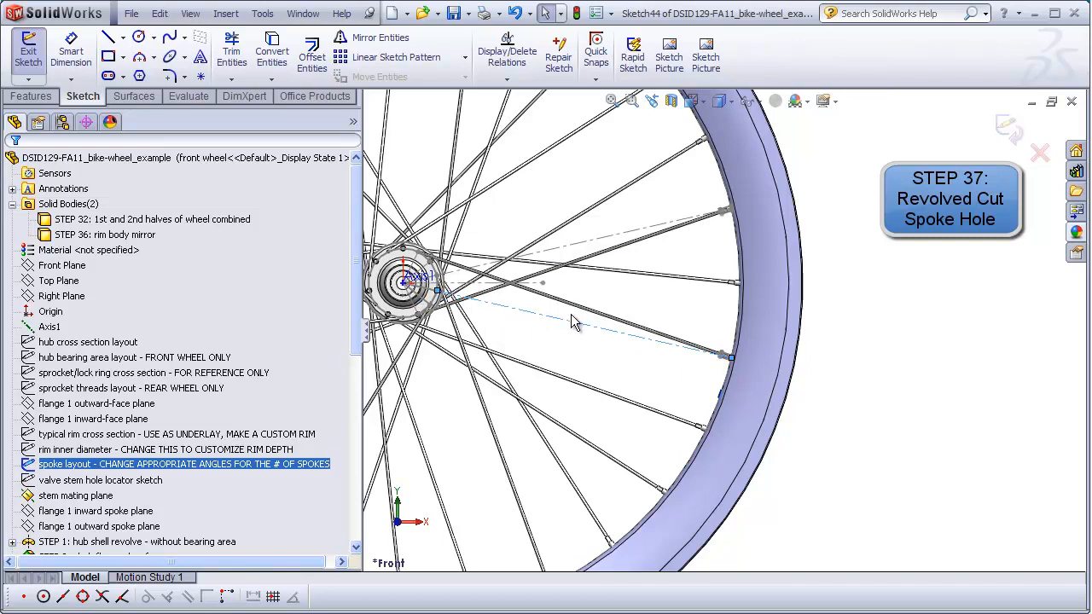
scroll(712, 367, down, 4)
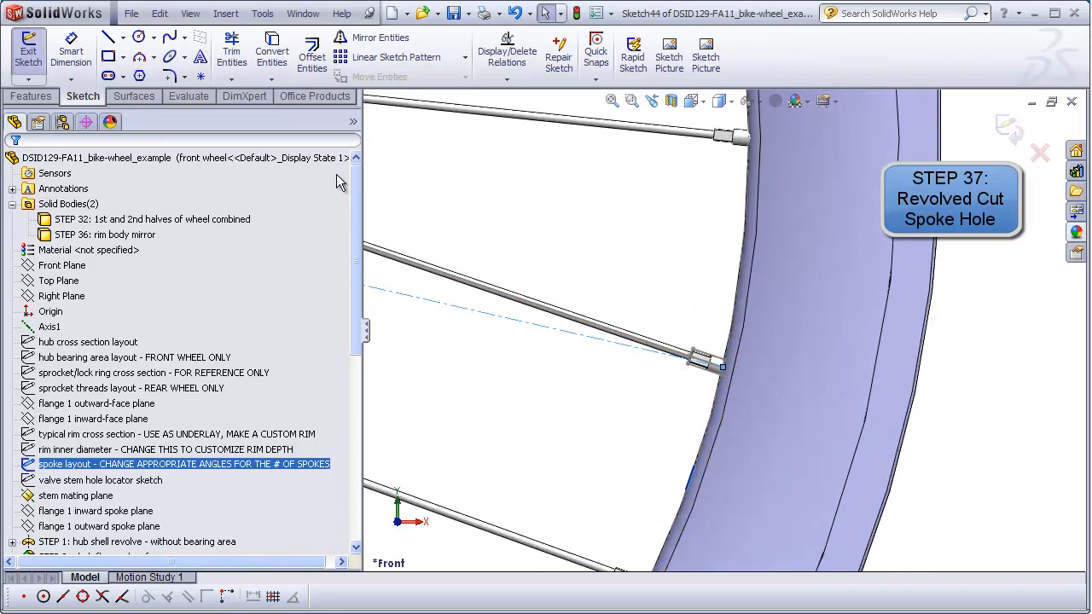
click(272, 51)
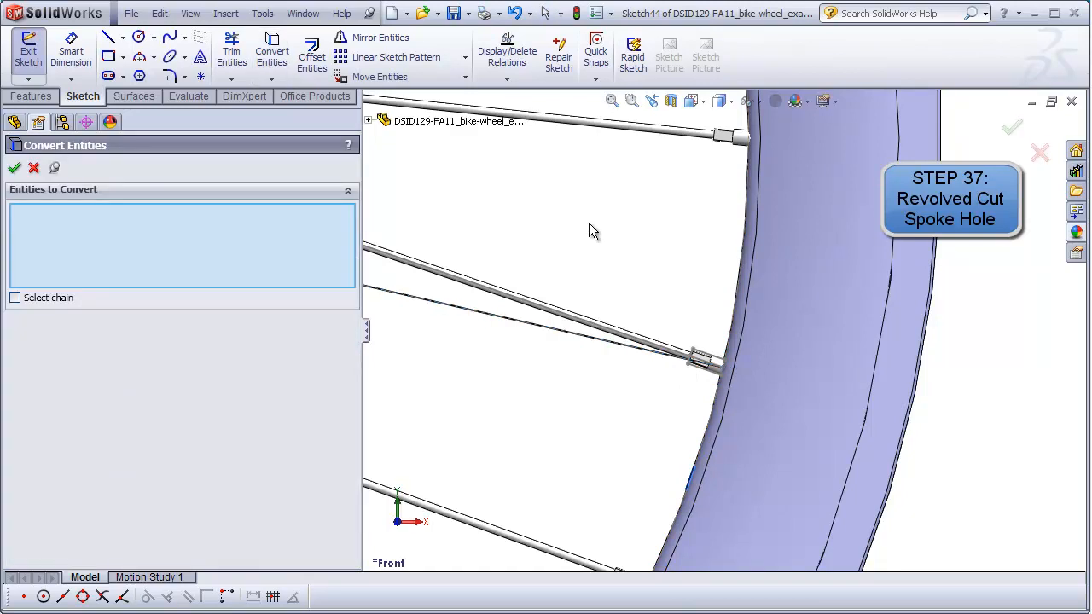
key(Escape)
Step: Change the converted radial line to construction geometry
click(554, 325)
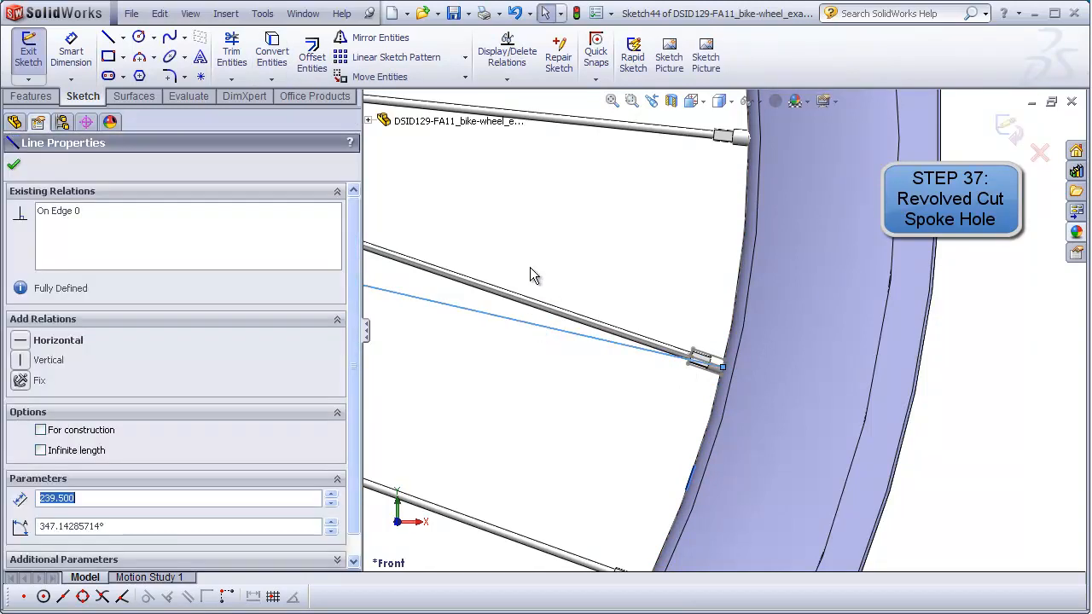
click(41, 430)
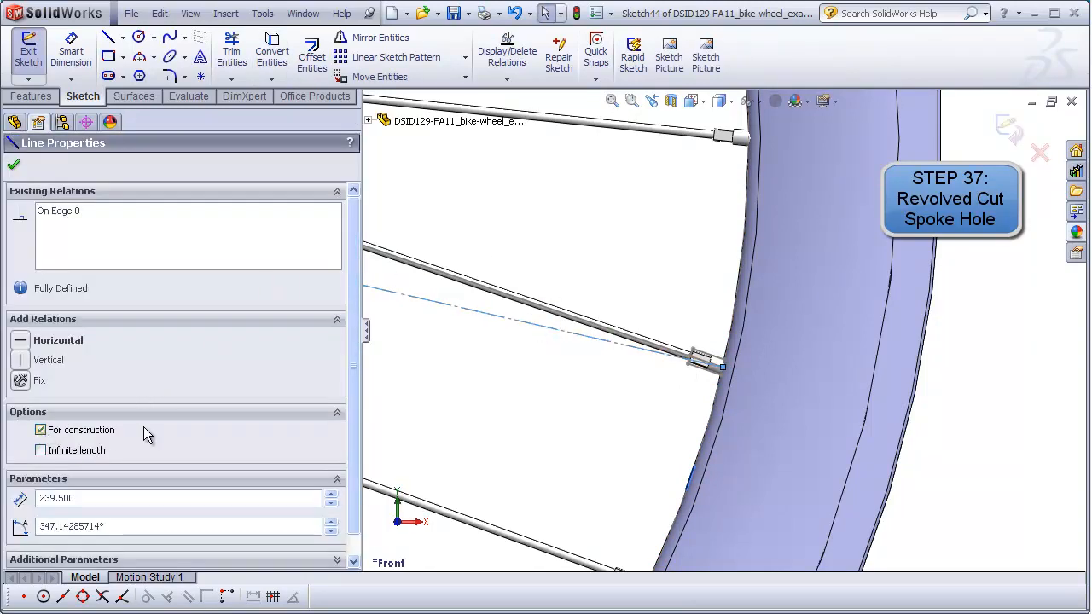
click(563, 420)
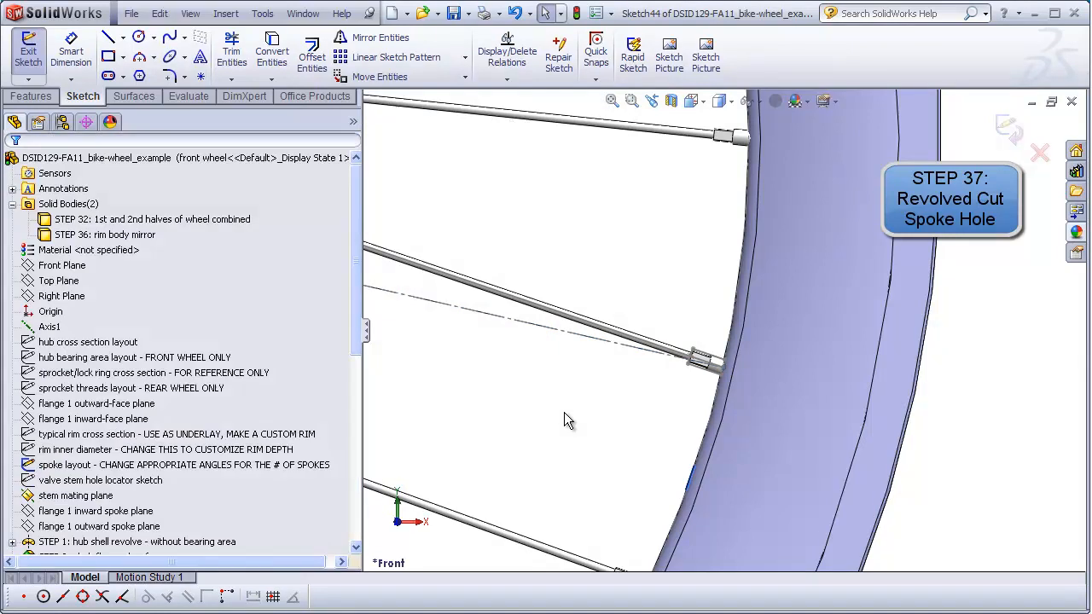
Step: Turn on Hide All Types and extend the construction line's rim end past the rim's outer edge
click(190, 14)
click(227, 142)
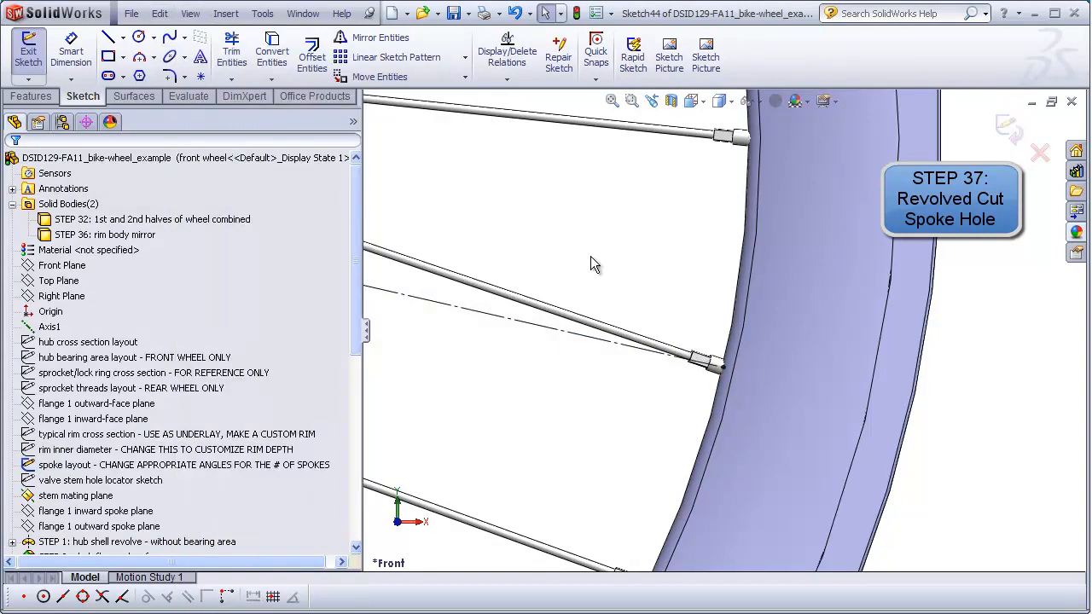
drag(720, 365, 986, 426)
click(649, 294)
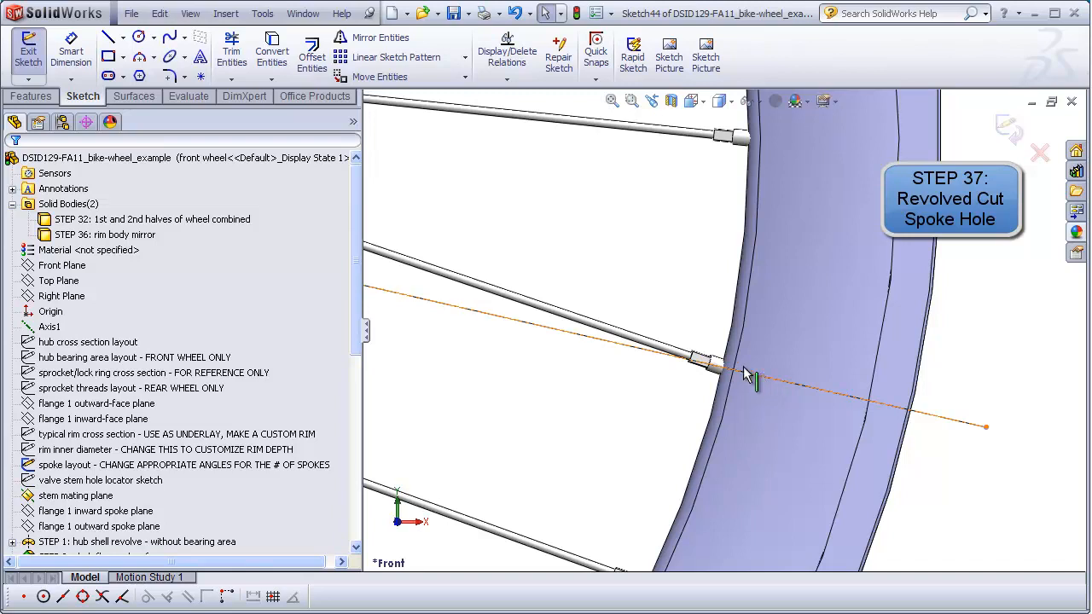
Step: Sketch a closed four-sided profile about 45 mm long with its base on the construction line, spanning the nipple and the rim's inner edge
scroll(735, 372, down, 1)
scroll(735, 372, down, 1)
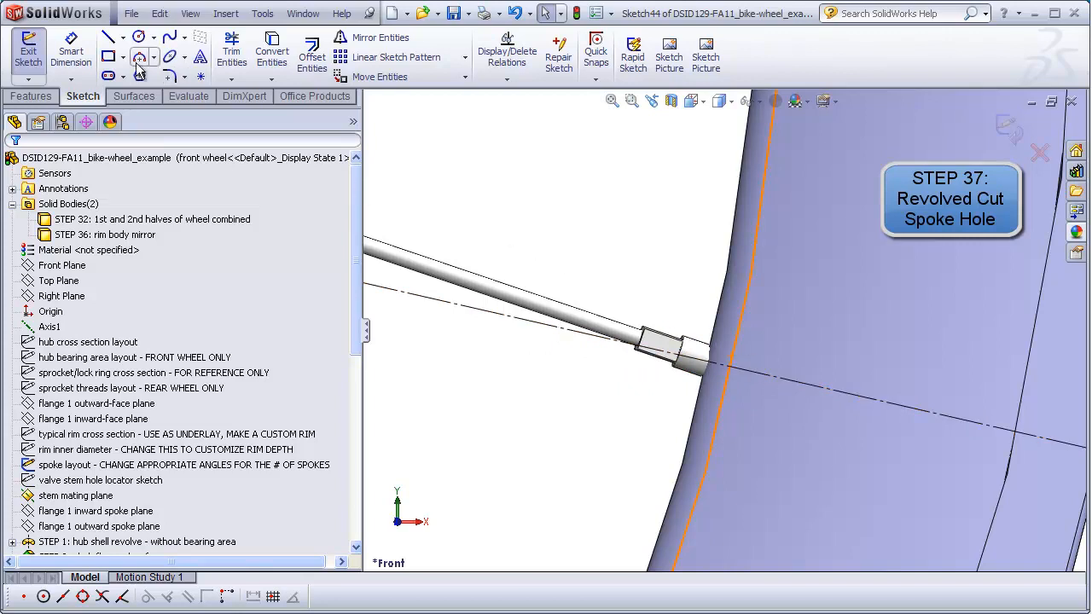
click(108, 36)
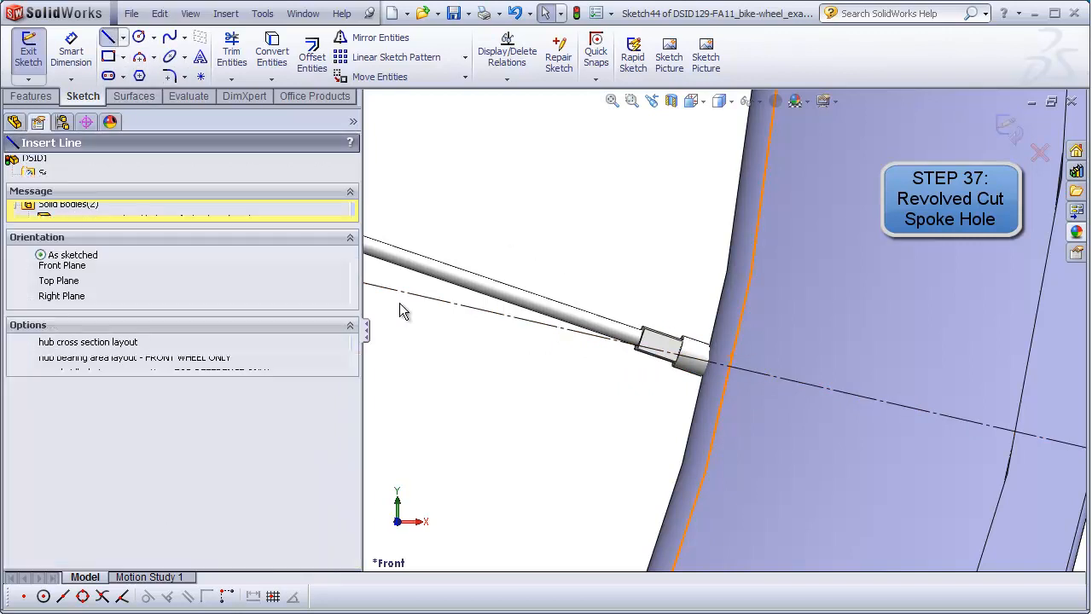
click(546, 333)
click(882, 401)
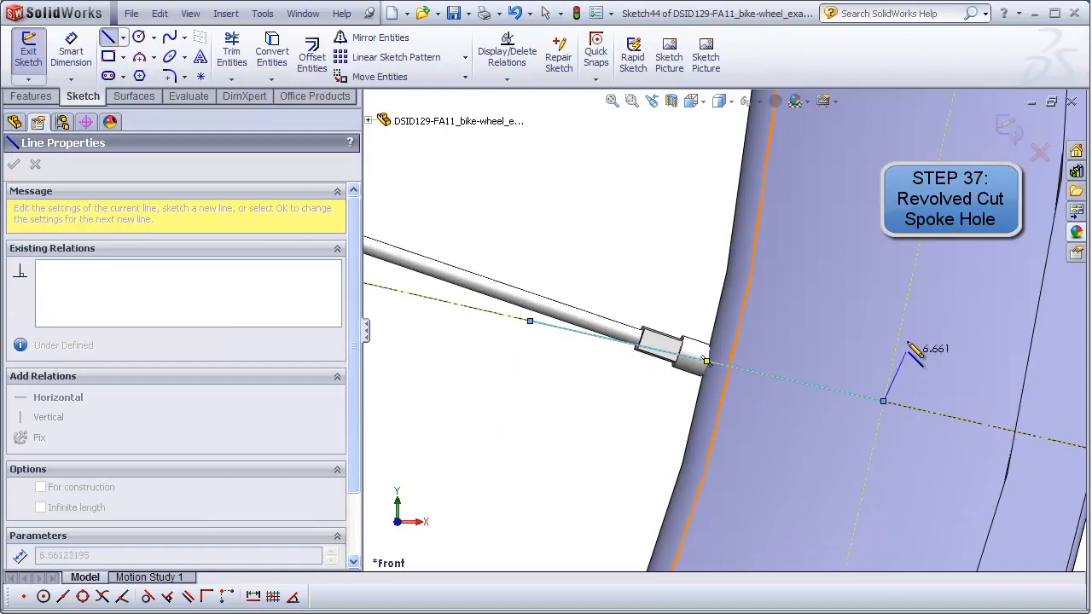
click(898, 330)
click(541, 249)
click(533, 324)
key(Escape)
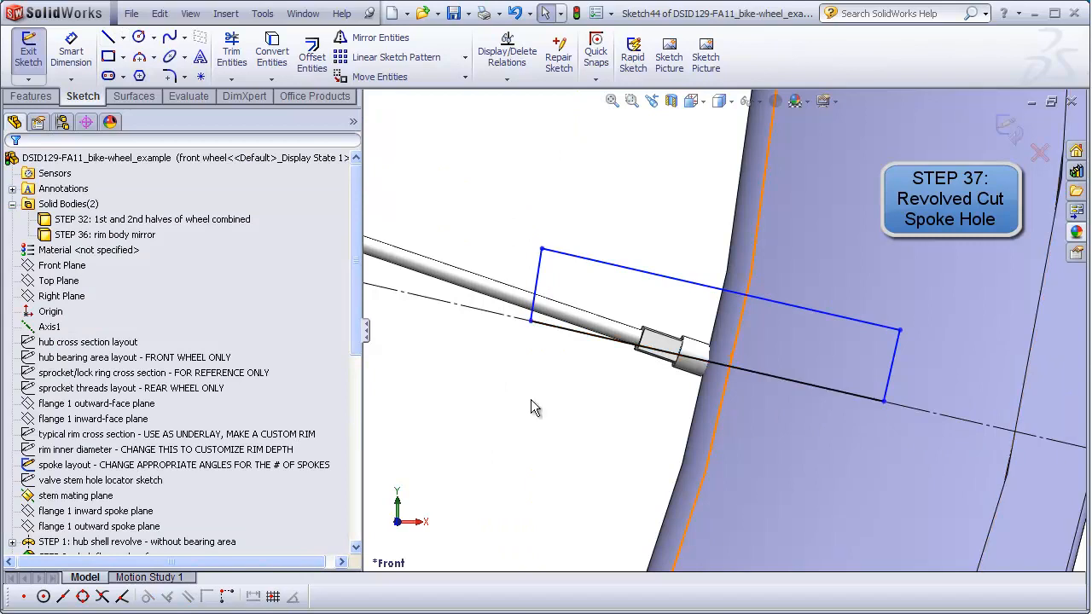
Step: Make the profile's hub-side end line perpendicular to its base line and turn on the display of sketch relations
click(537, 290)
ctrl+click(554, 327)
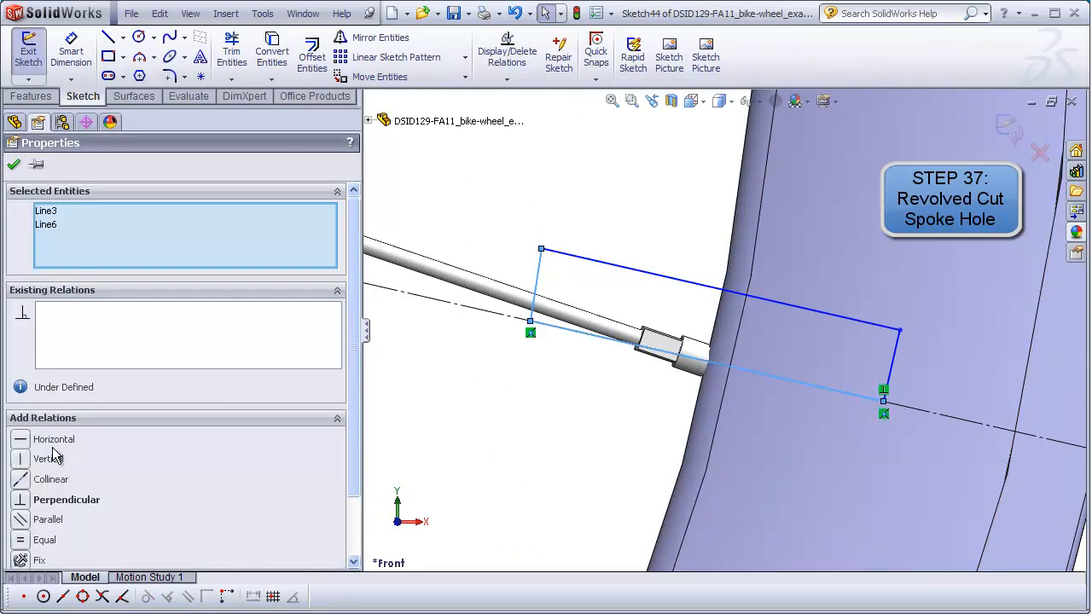
click(21, 501)
click(522, 434)
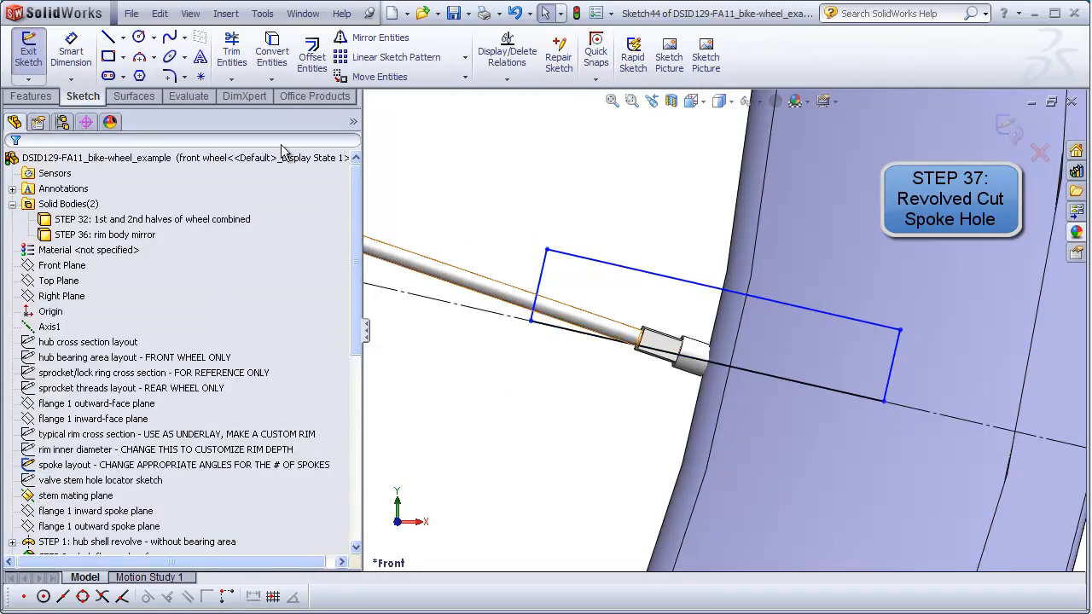
click(190, 13)
click(238, 472)
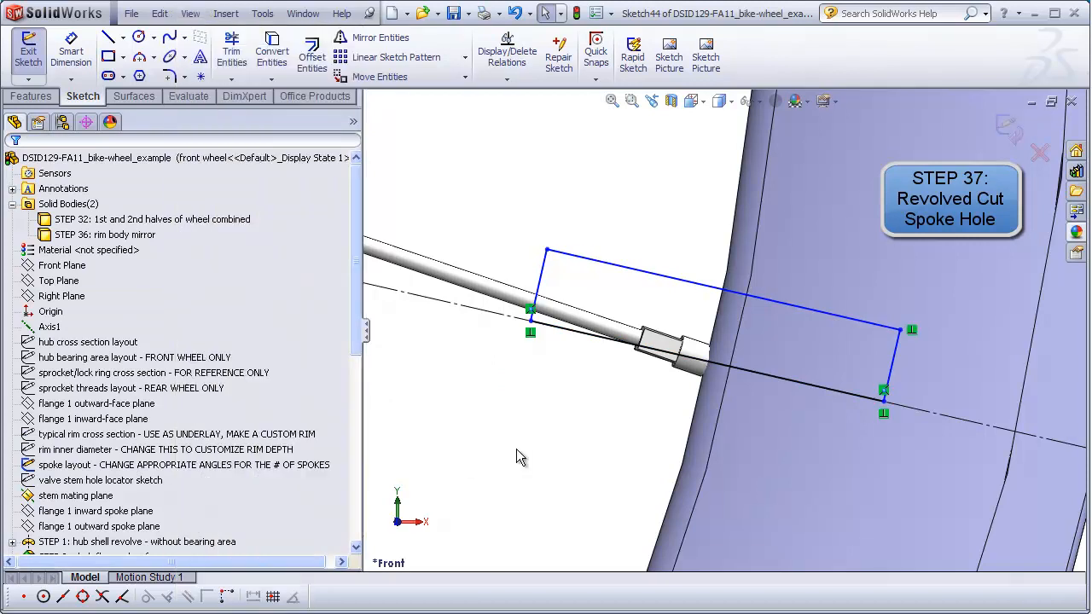
Step: Dimension the profile's long outer line about the centerline as a 4.25 mm diameter
click(70, 51)
click(577, 261)
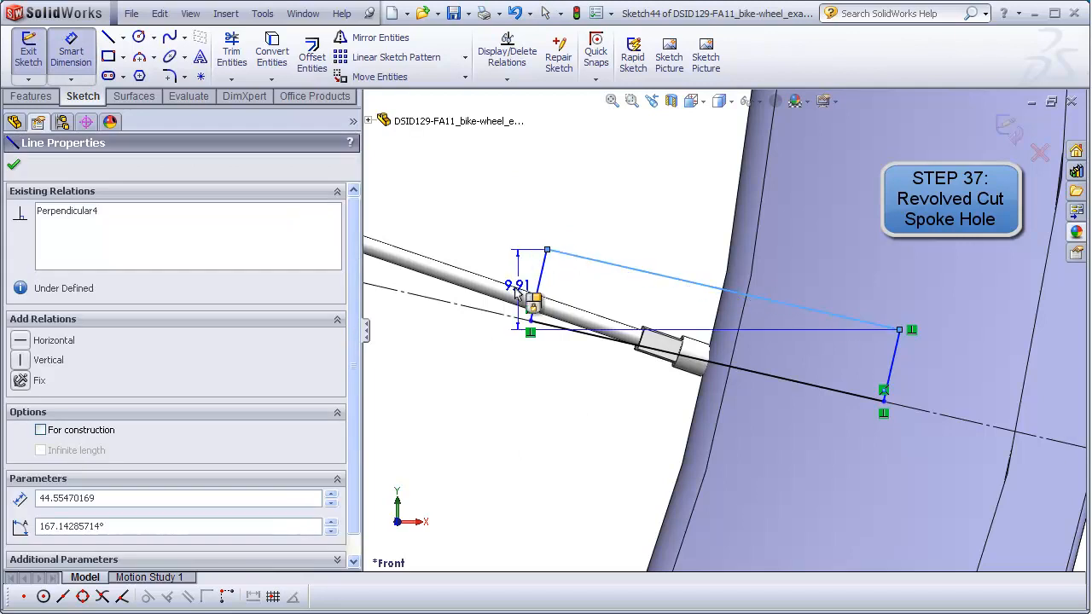
click(505, 316)
click(496, 403)
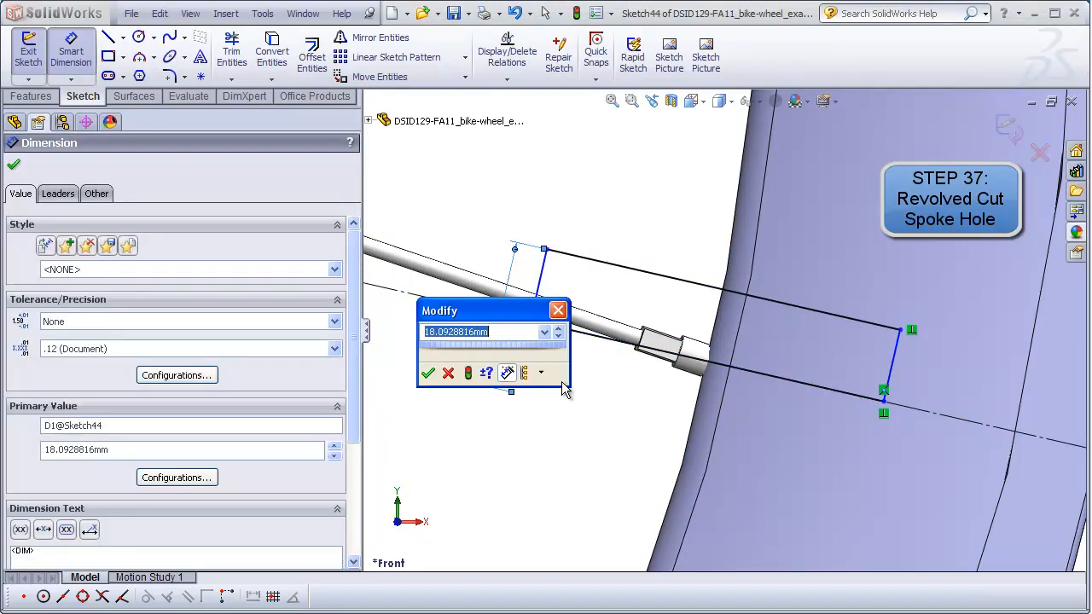
text(4.2)
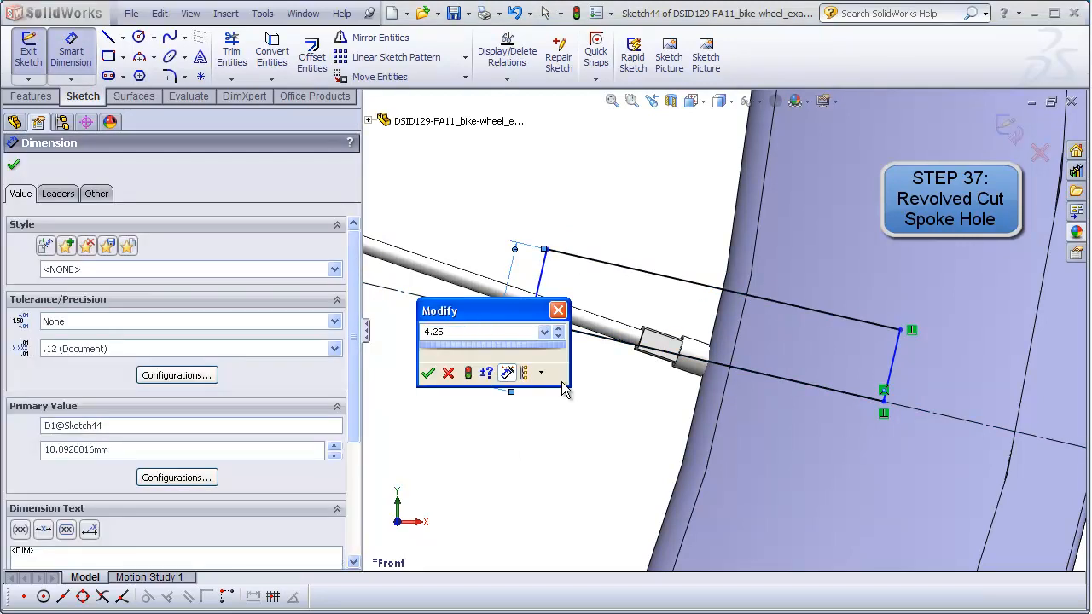
text(5)
key(Return)
key(Escape)
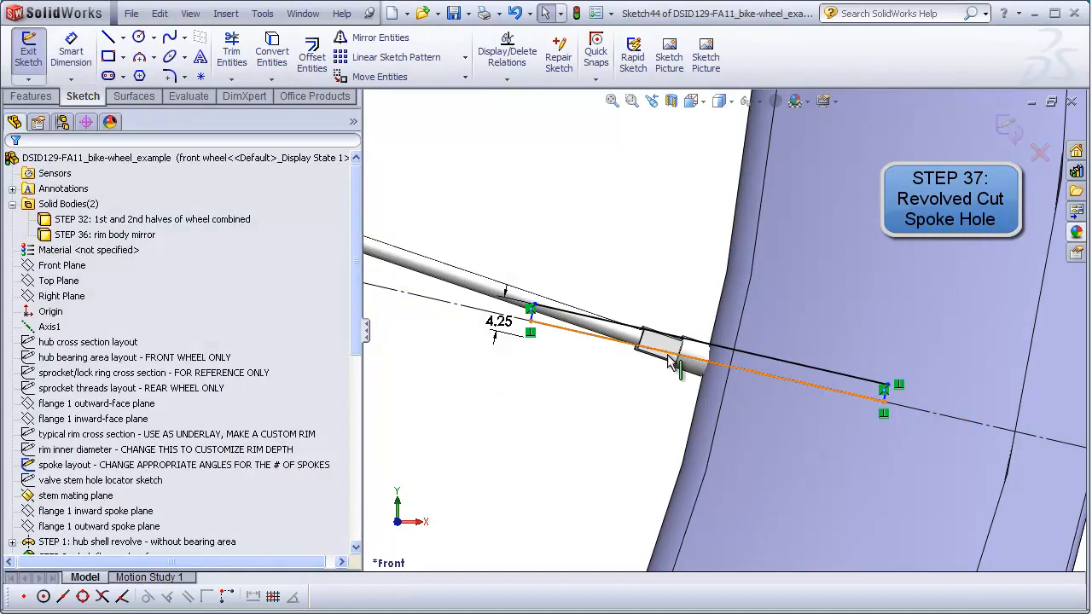
Step: Stretch the profile's rim-side end along the centerline until it passes the rim's outer edge
mouse_move(753, 414)
middle_down()
mouse_move(826, 423)
mouse_move(840, 388)
mouse_move(814, 375)
middle_up()
click(839, 370)
drag(849, 376, 979, 409)
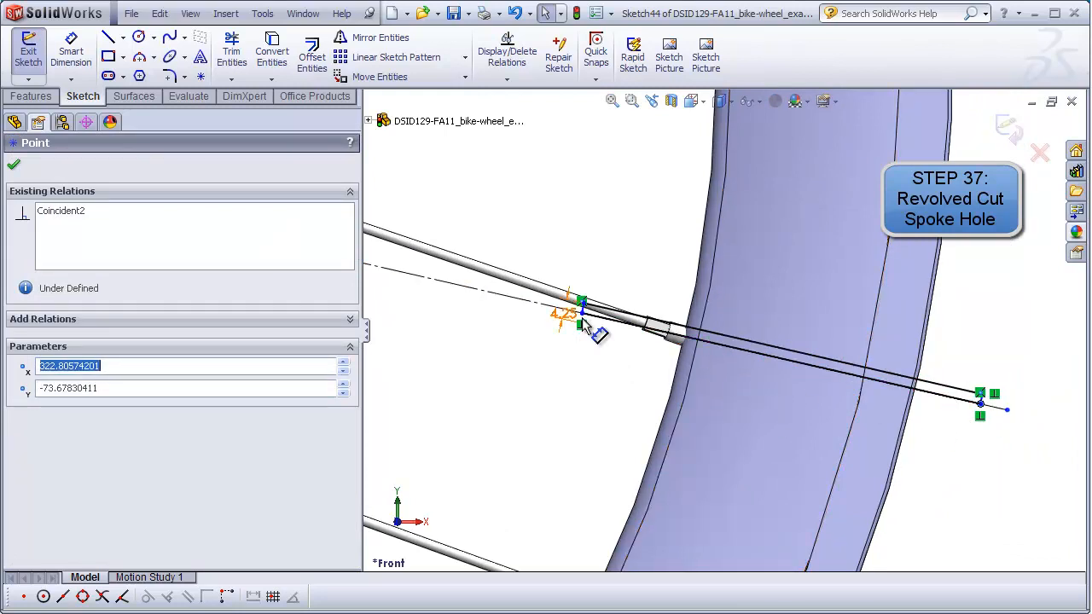
click(607, 366)
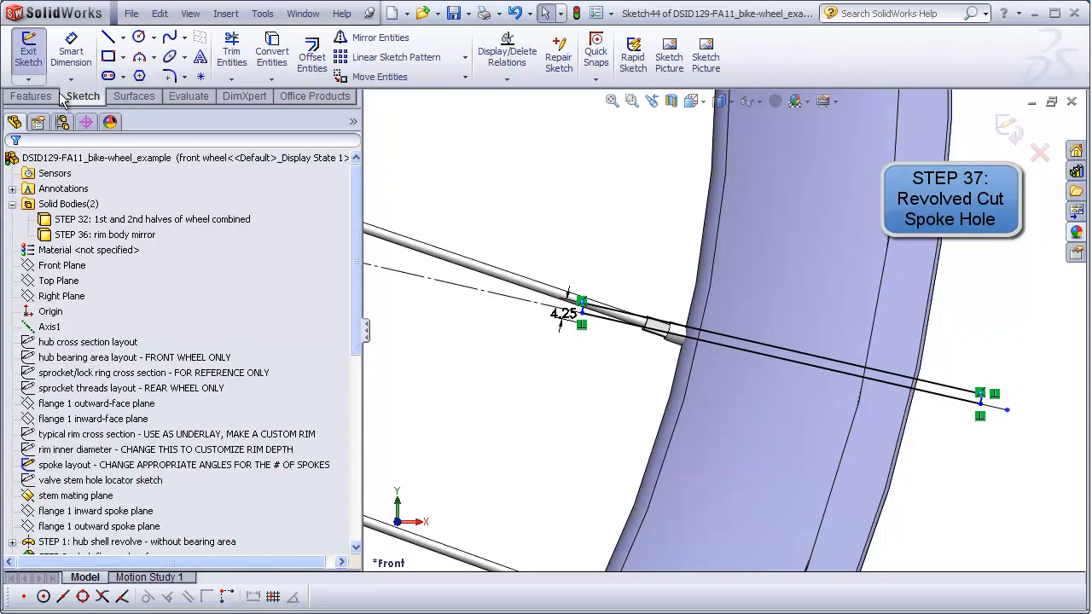
Step: Revolve-cut the profile 360° about the centerline, with Auto-select off and only the rim body in the feature scope
click(30, 95)
click(332, 63)
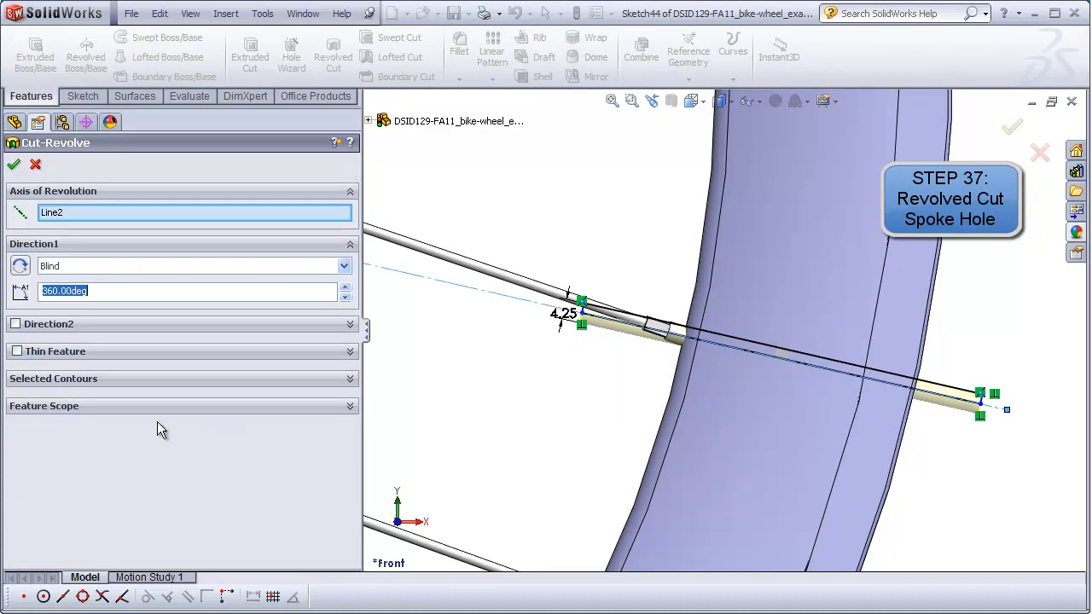
click(352, 407)
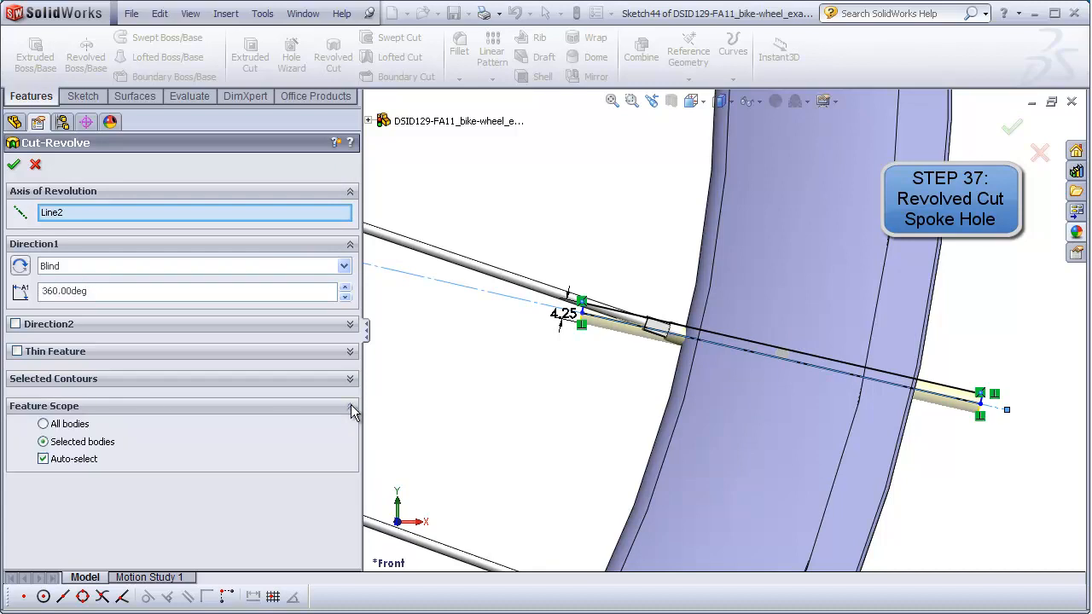
click(44, 459)
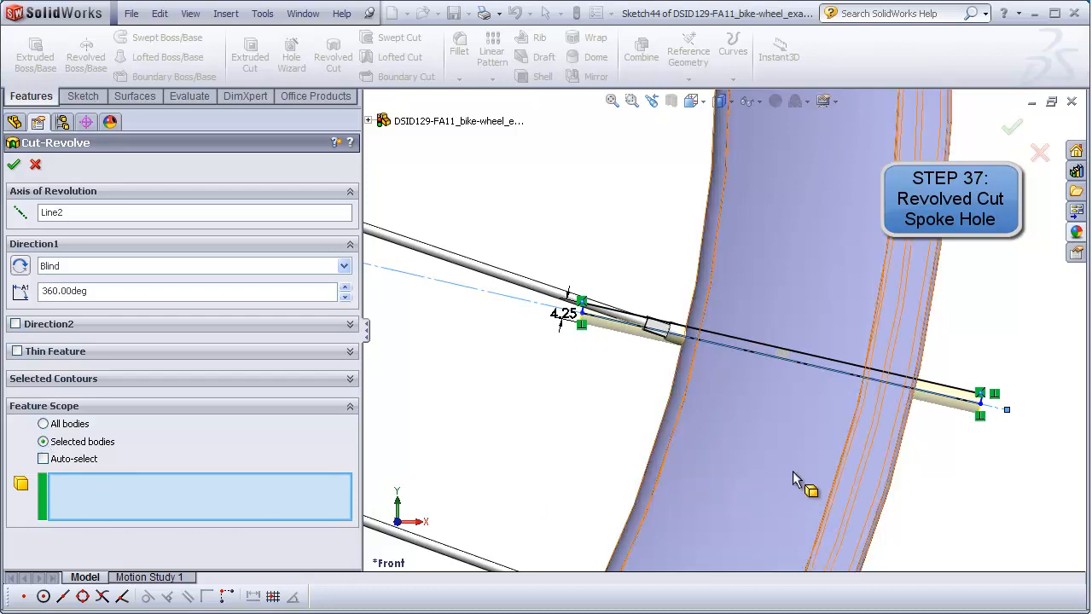
click(743, 432)
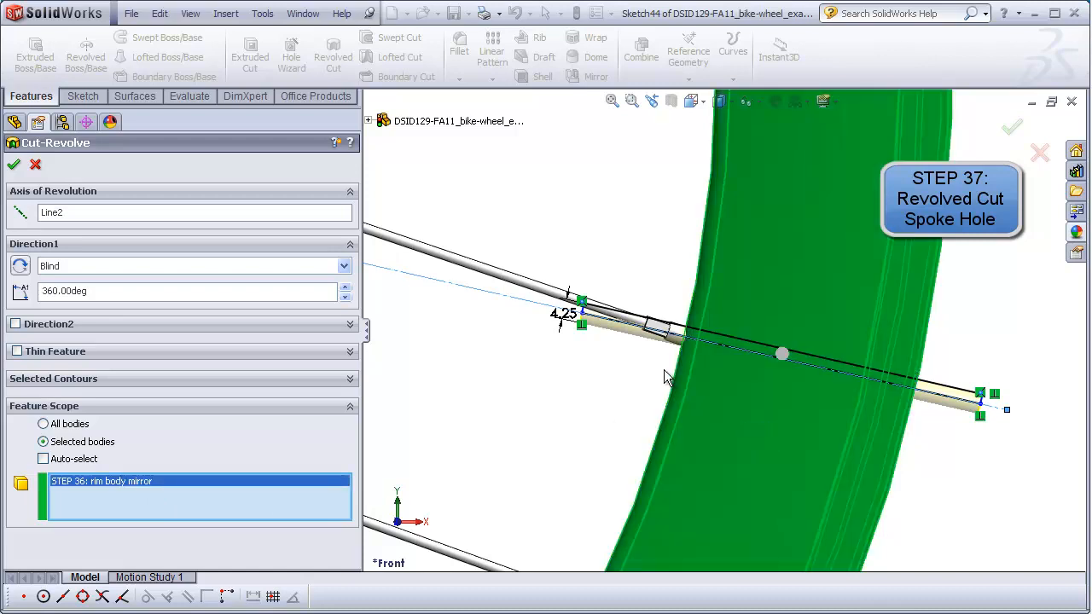
click(14, 168)
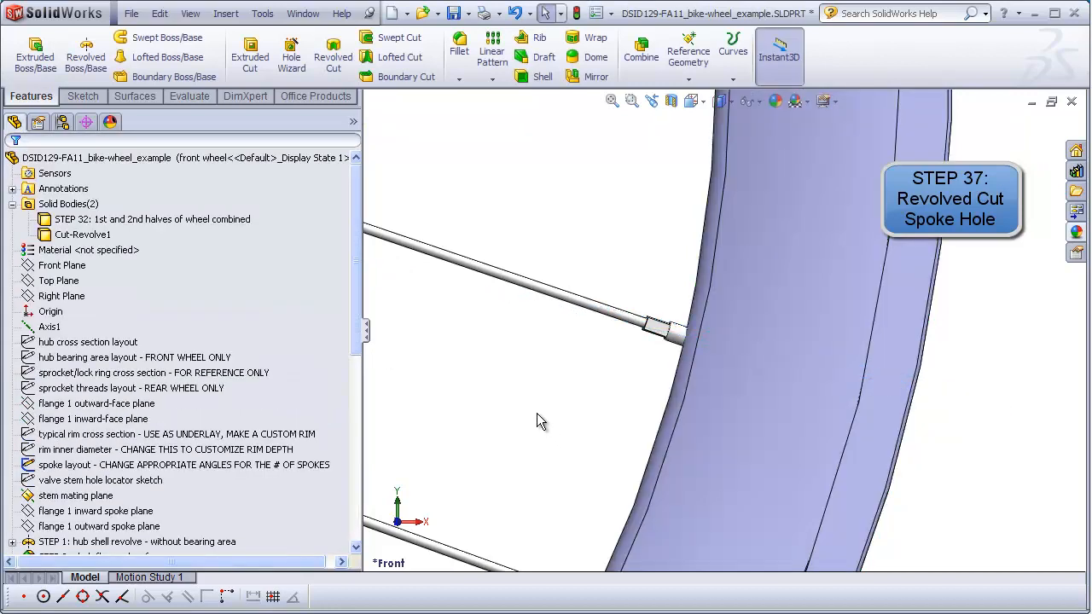
Step: Inspect the cut hole around the spoke nipple up close and the rim features at the end of the feature tree
middle_drag(553, 406, 628, 432)
scroll(556, 290, down, 3)
scroll(556, 291, down, 2)
drag(359, 343, 361, 504)
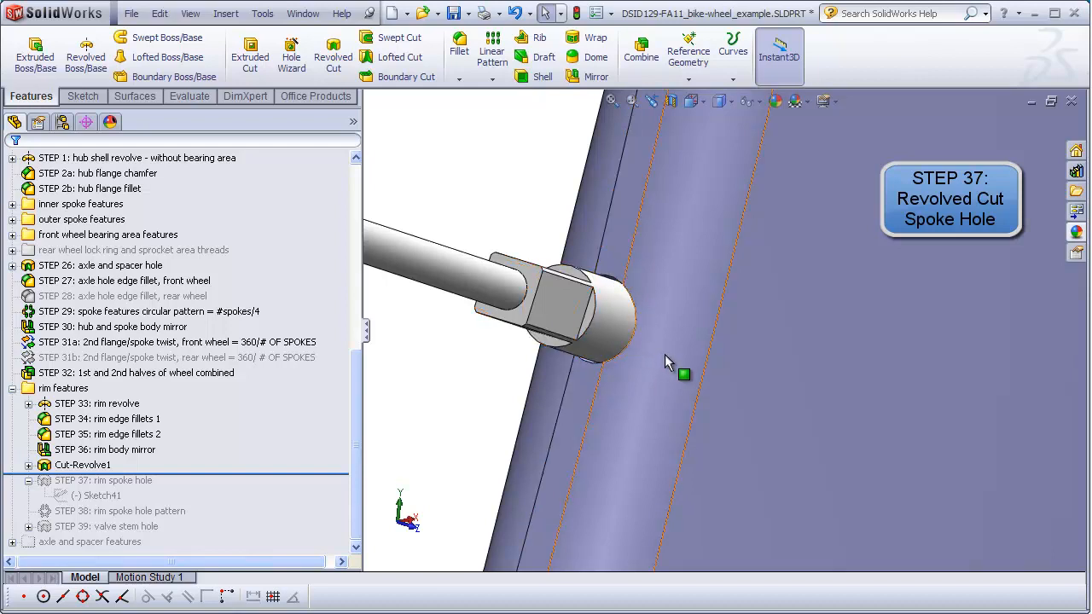
Step: Inspect the nipple seated in the rim's spoke hole up close, including its spoke feature, and the whole wheel
scroll(665, 358, up, 2)
middle_drag(670, 318, 637, 292)
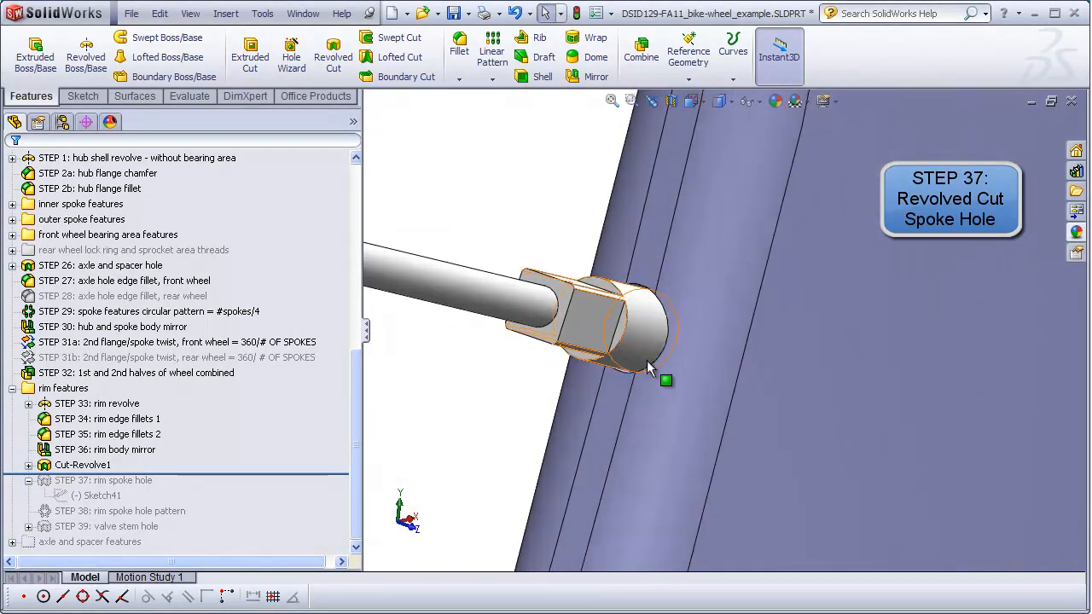
middle_drag(654, 346, 629, 282)
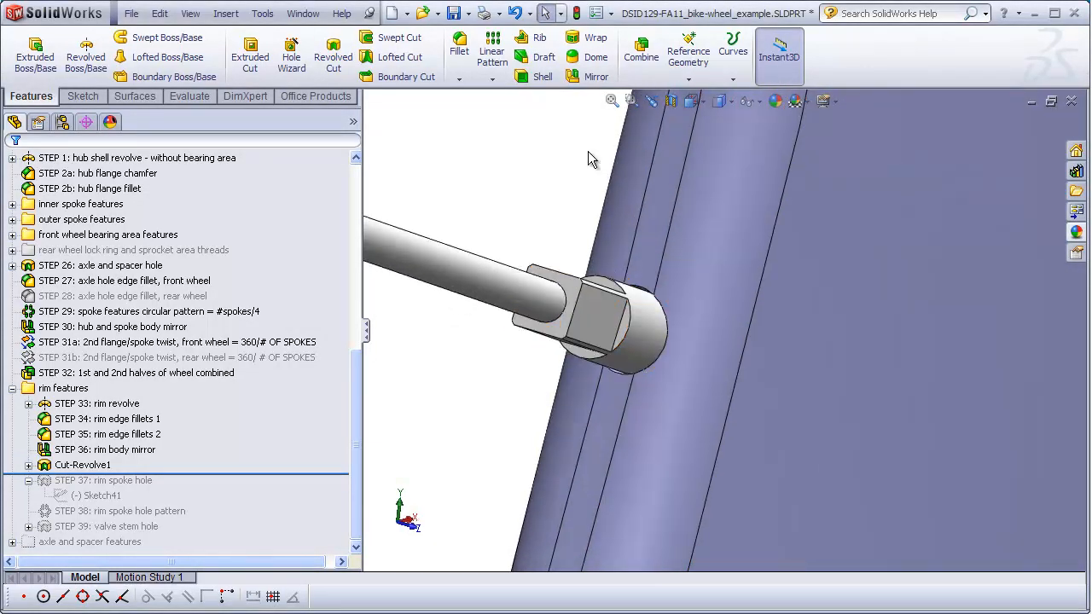
click(649, 320)
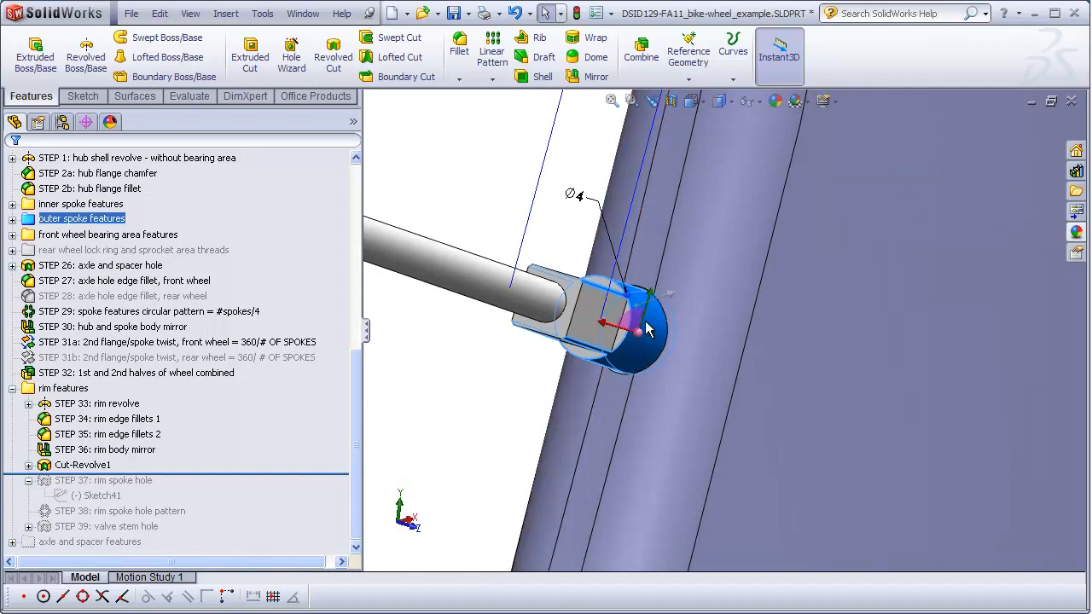
click(500, 373)
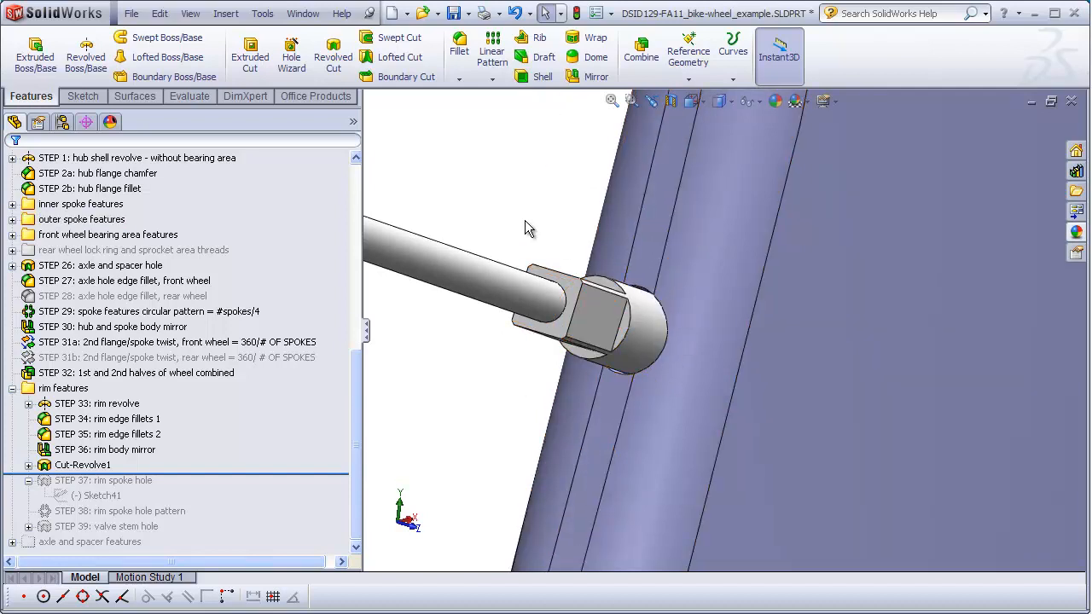
click(611, 101)
middle_drag(614, 261, 546, 205)
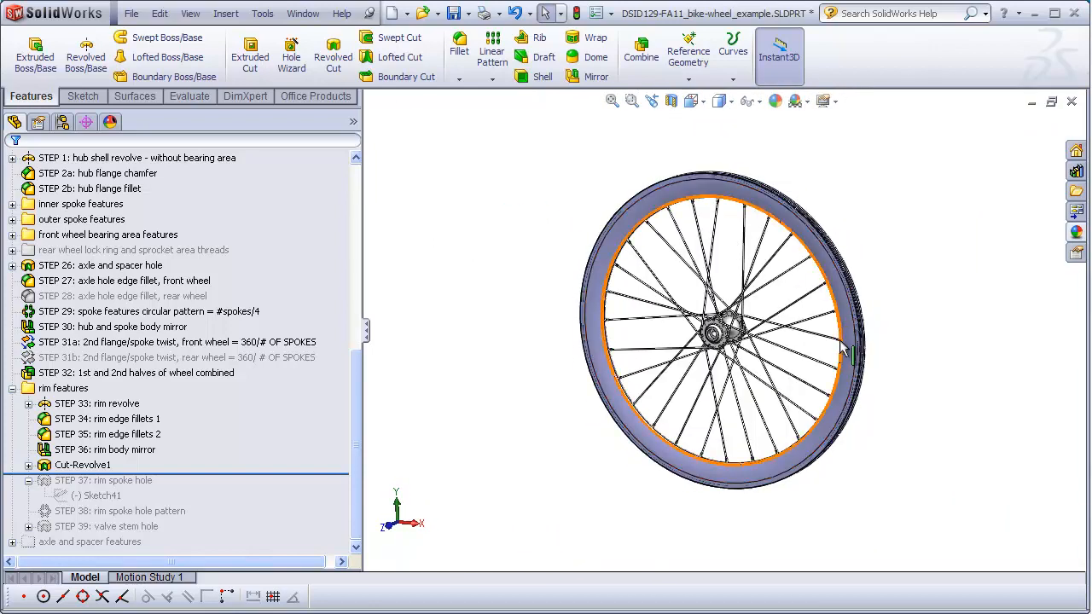
scroll(800, 318, down, 3)
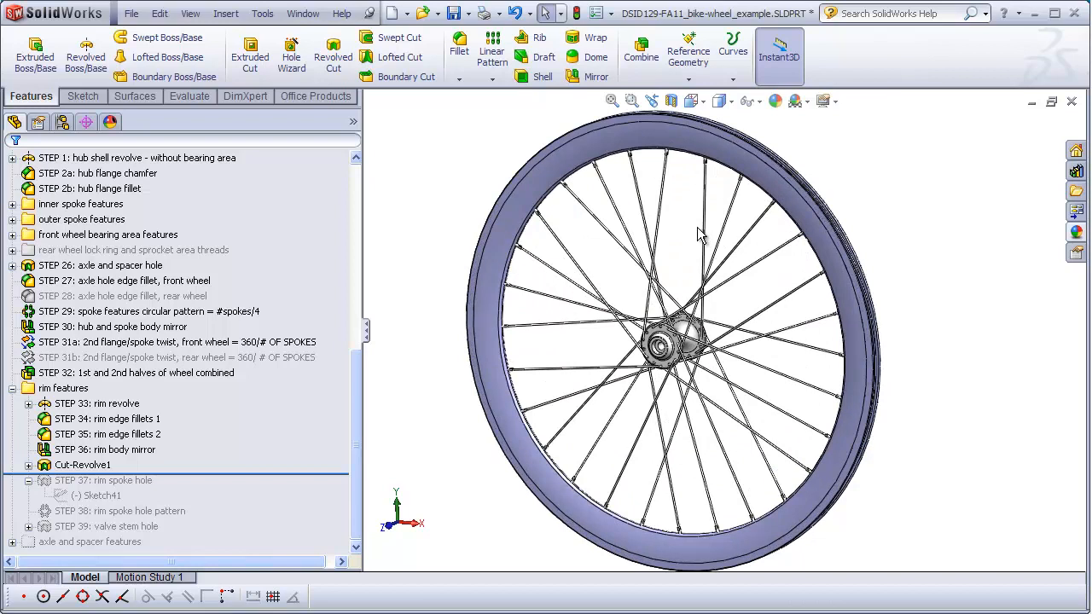
click(487, 342)
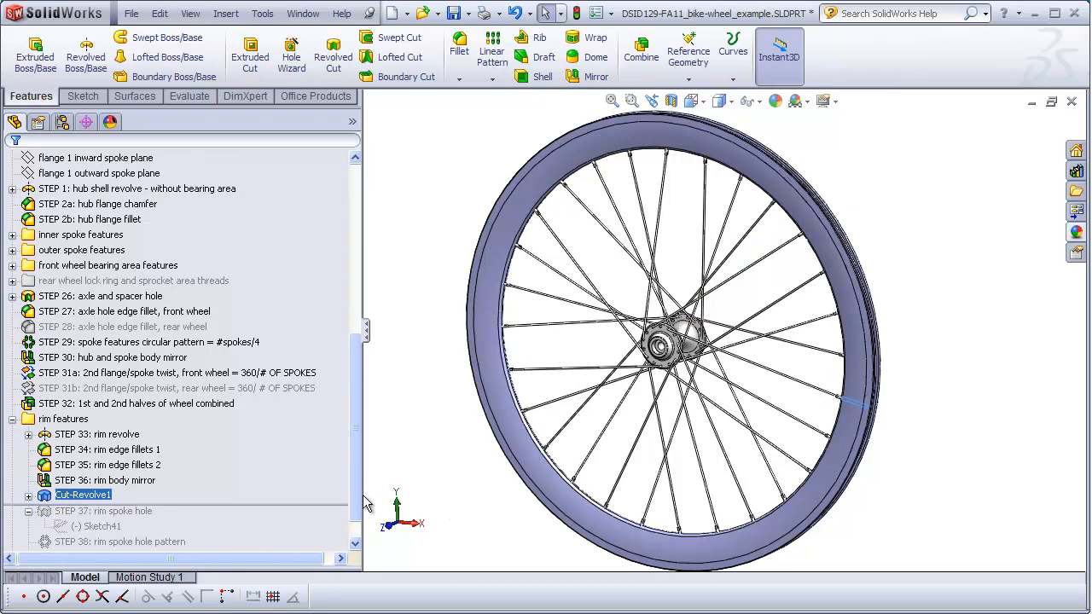
Step: Circular-pattern the revolved spoke-hole cut about Axis1 with 28 equally spaced instances over 360°
click(102, 499)
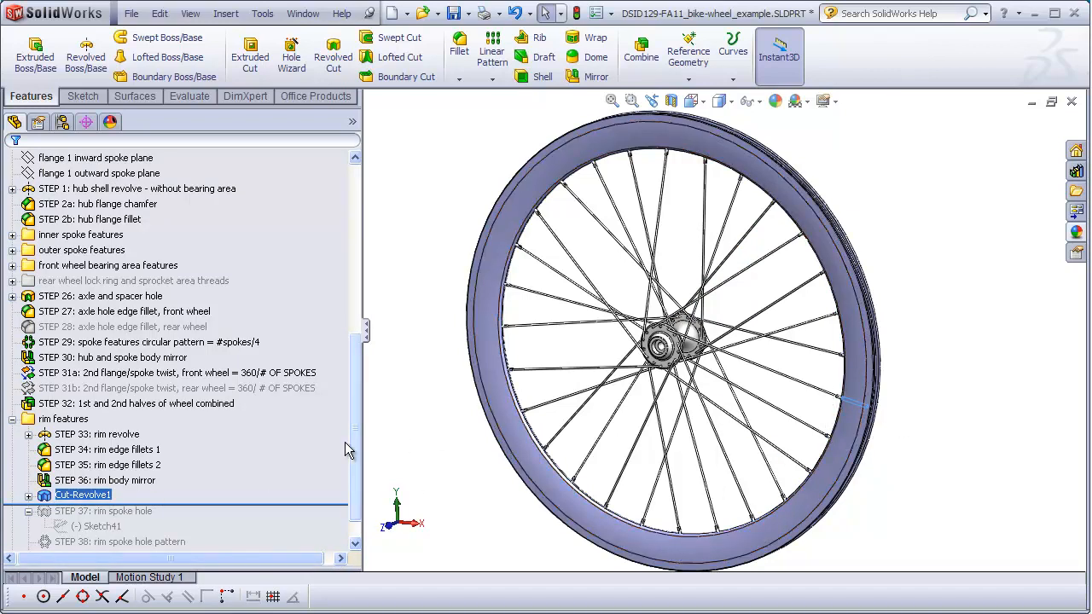
drag(355, 373, 352, 199)
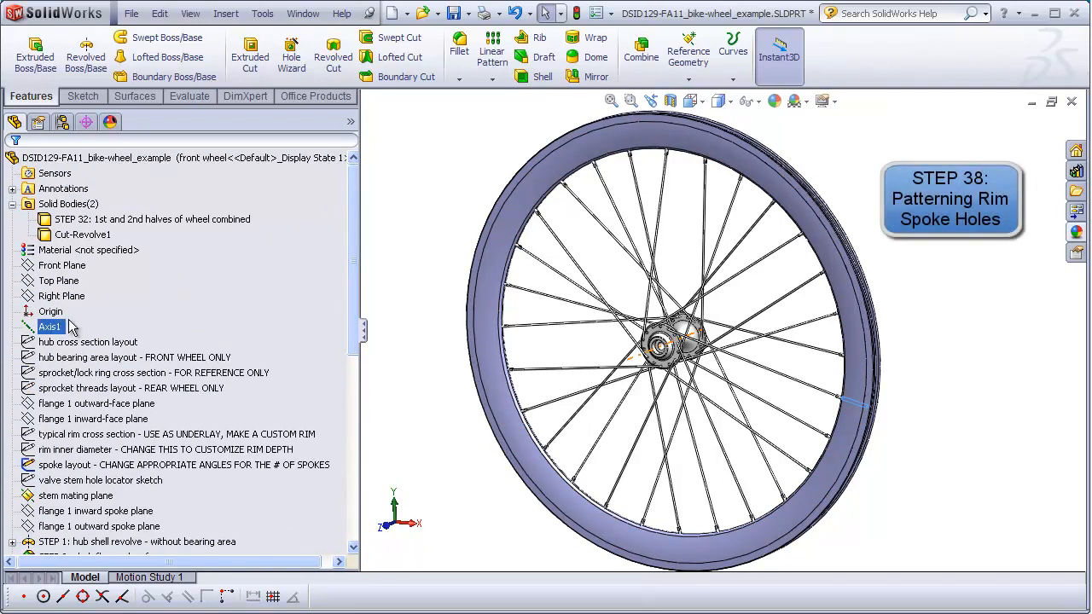
click(492, 80)
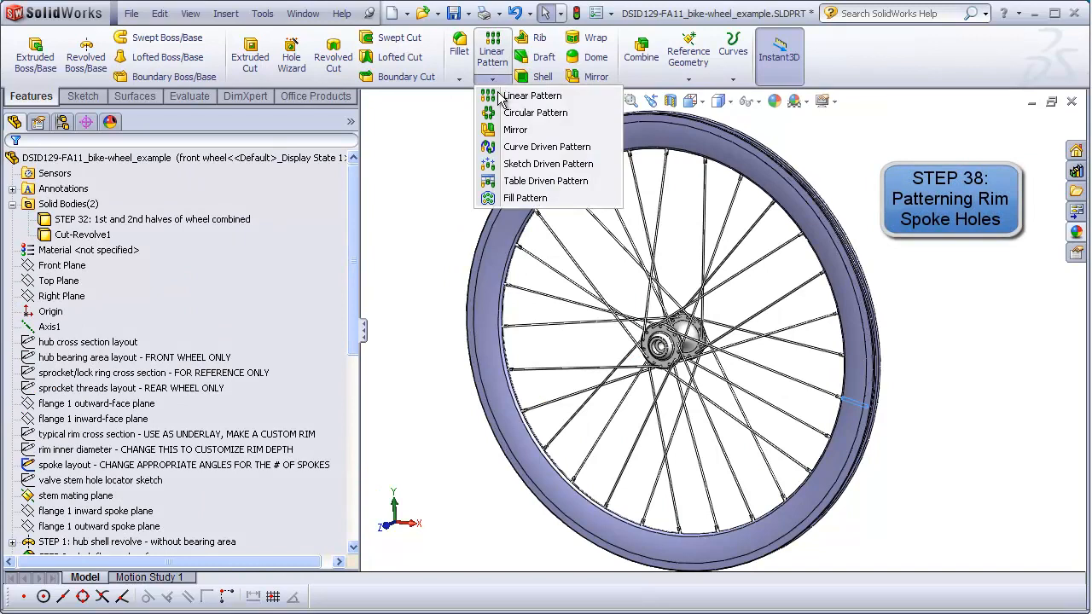
click(527, 108)
click(366, 121)
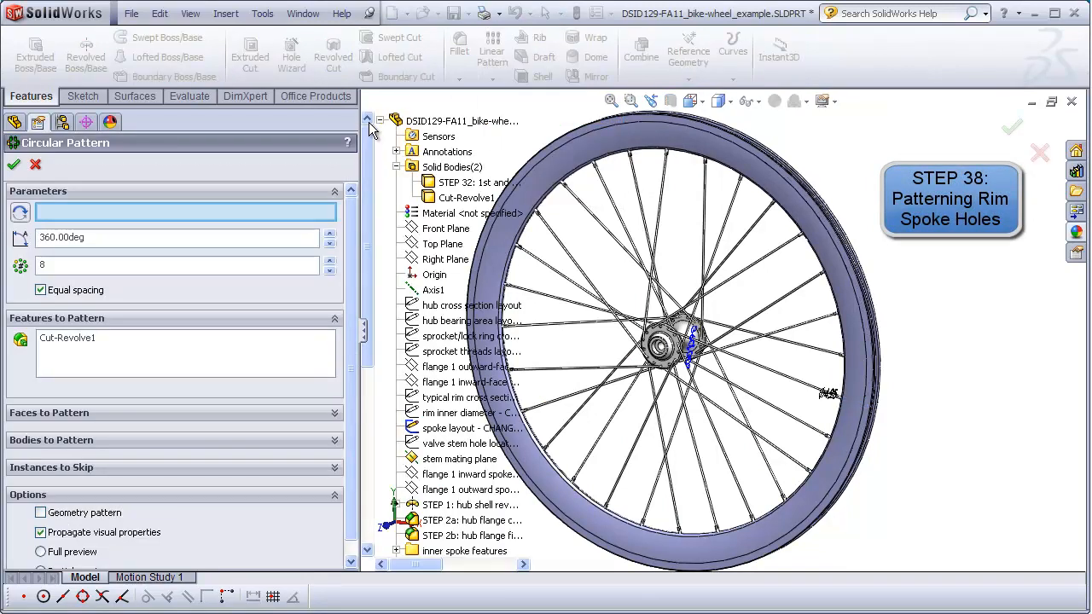
click(434, 290)
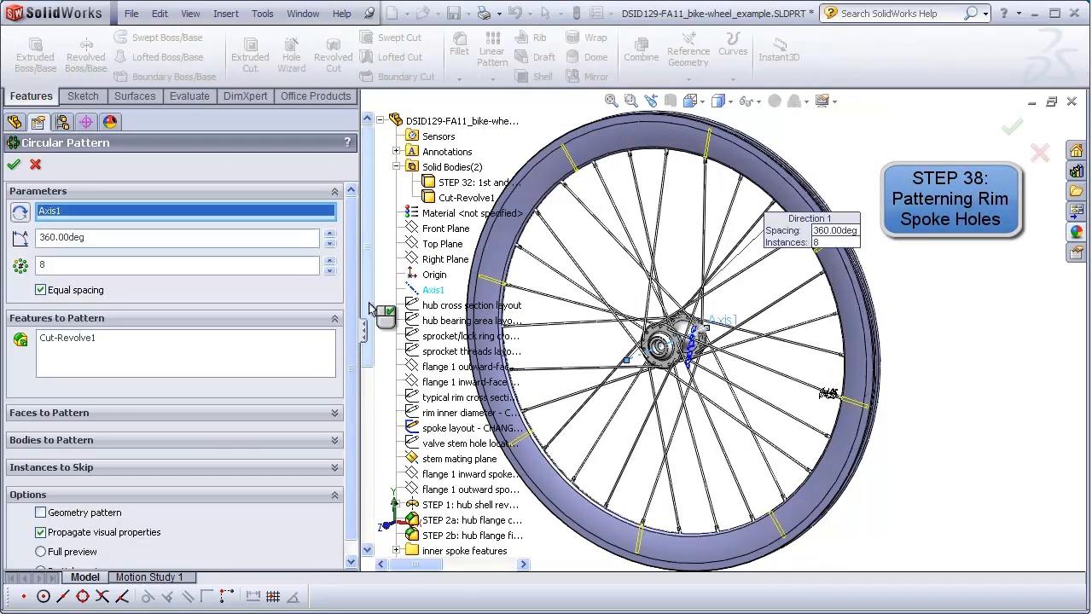
drag(369, 291, 372, 470)
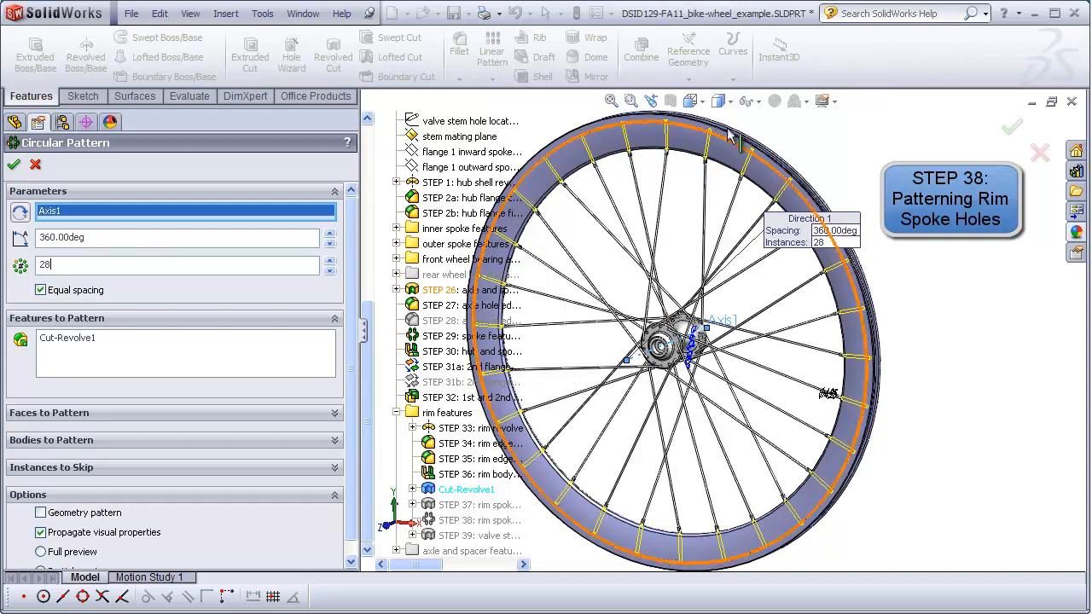
click(690, 101)
click(712, 149)
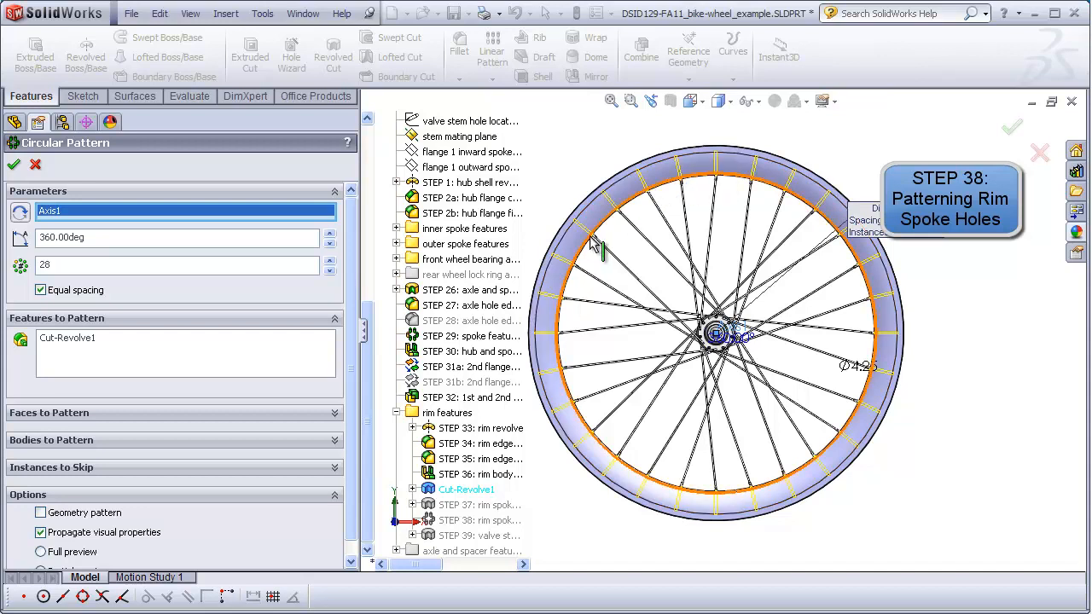
click(13, 165)
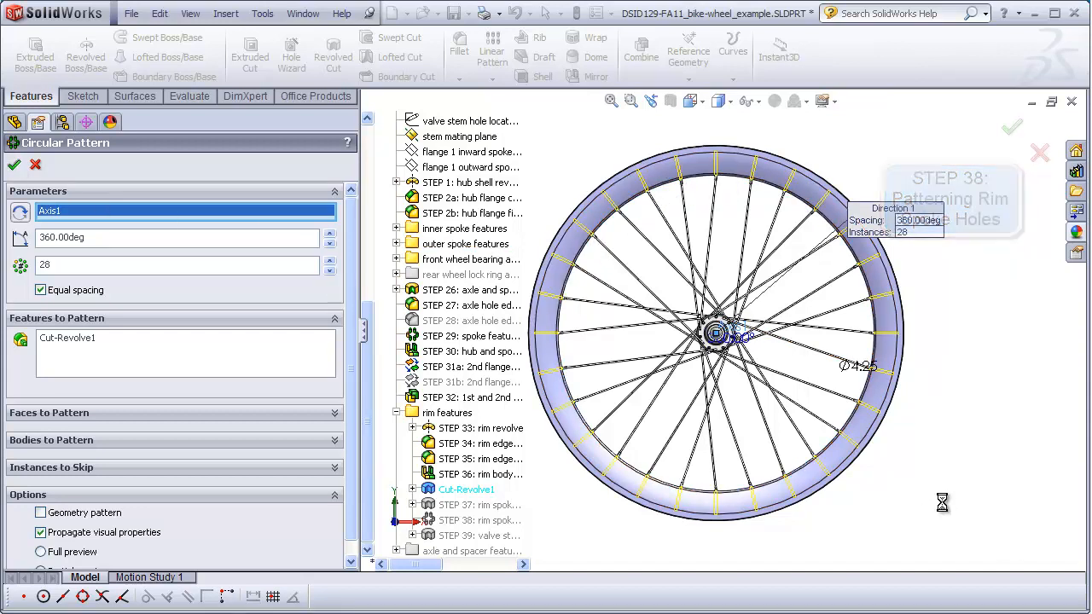
Step: Examine the patterned rim holes around several spoke nipples up close and the complete wheel
scroll(870, 366, down, 3)
scroll(870, 367, down, 2)
middle_drag(852, 366, 833, 465)
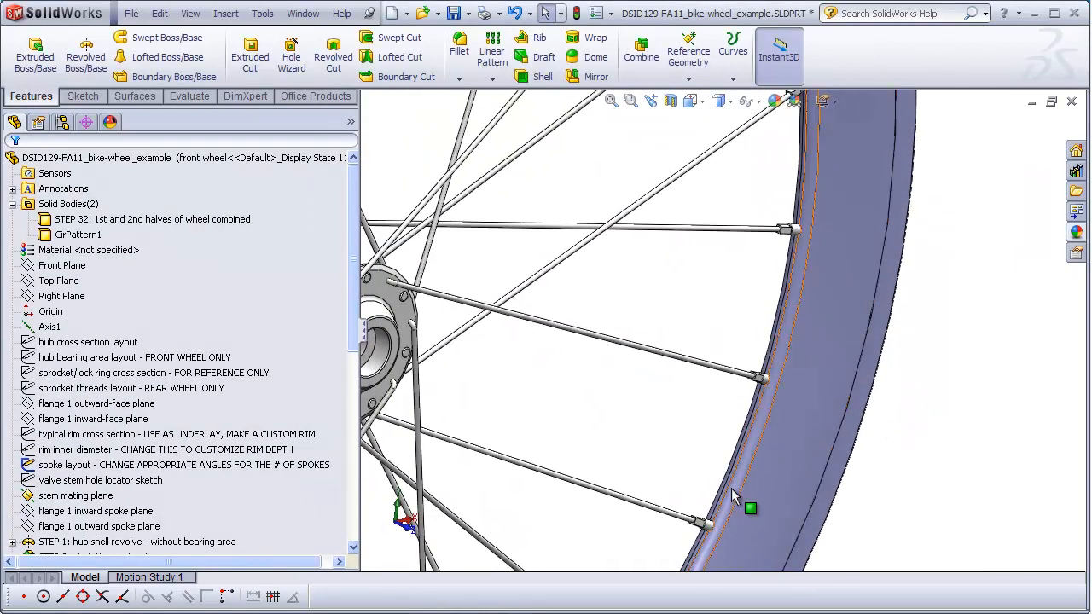
scroll(735, 497, down, 5)
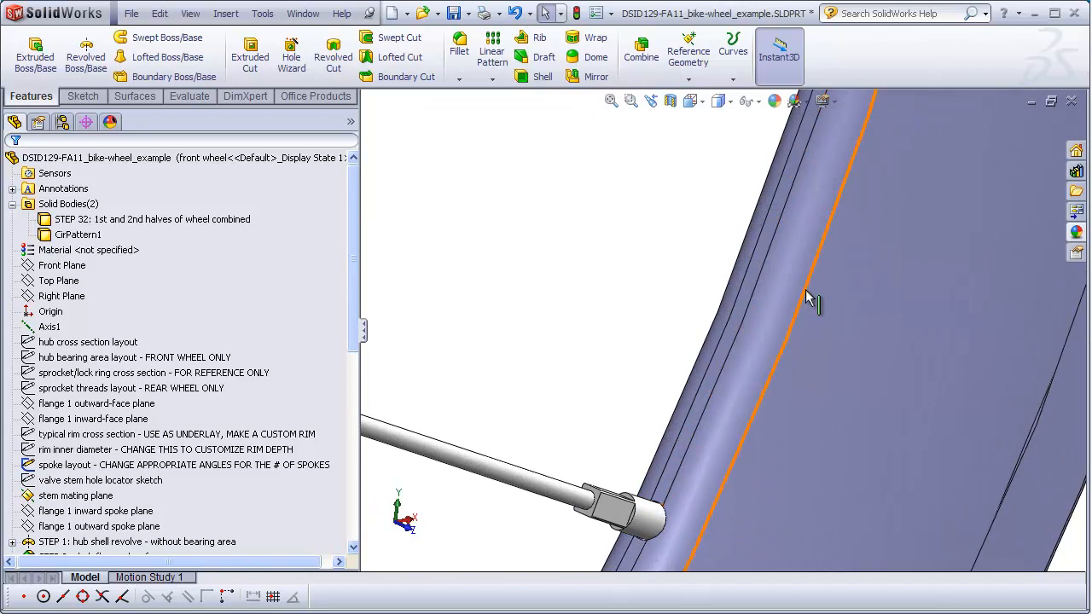
scroll(793, 290, up, 4)
scroll(776, 260, down, 4)
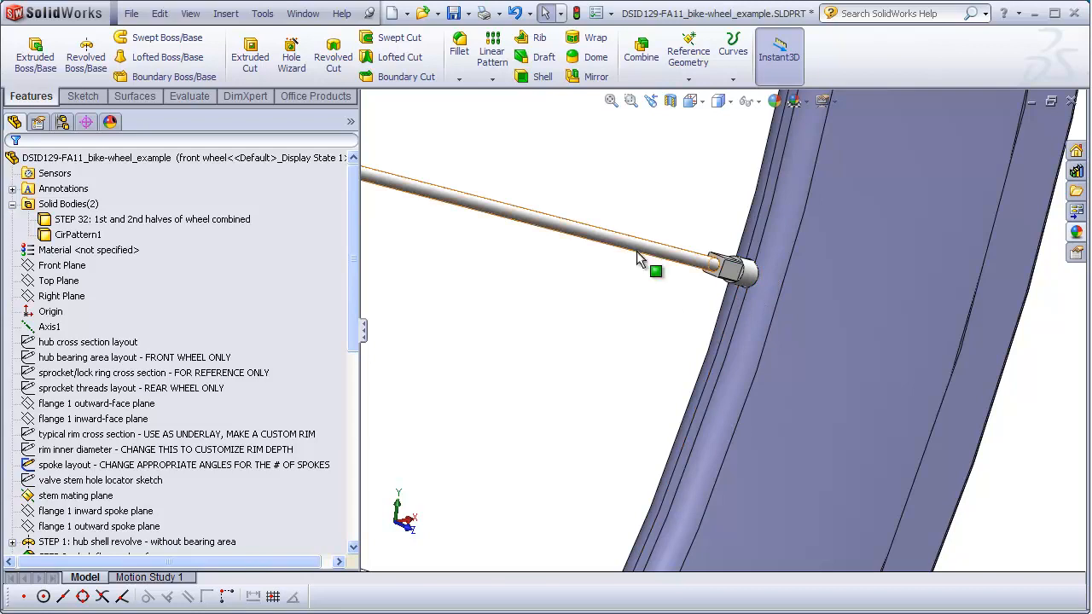
click(610, 101)
middle_drag(803, 389, 894, 378)
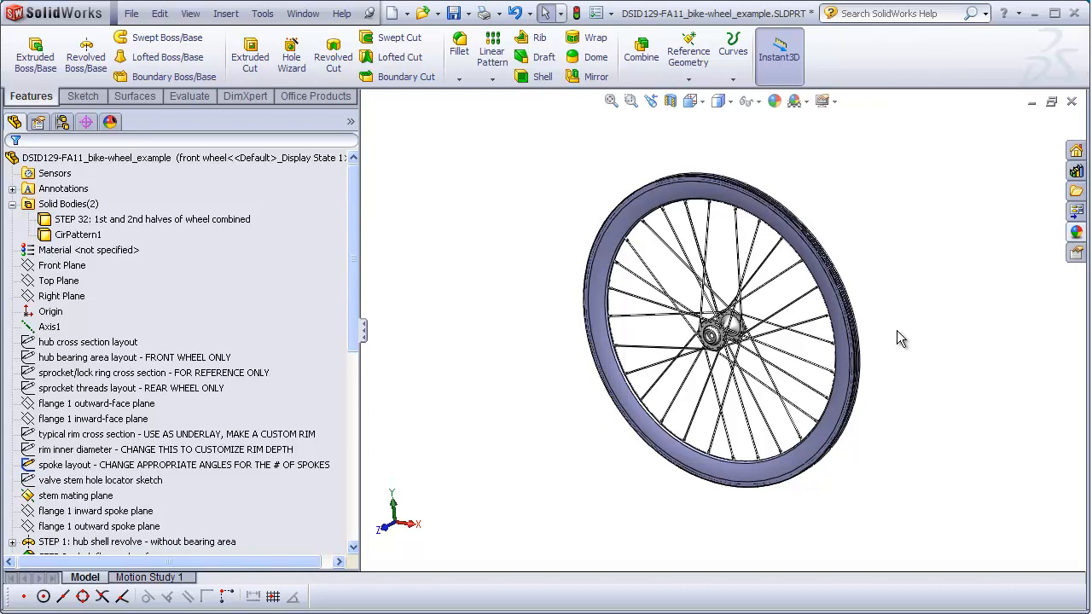
Step: Roll the model forward past the valve stem hole feature and examine where the hole sits between the spokes on the rim
click(542, 465)
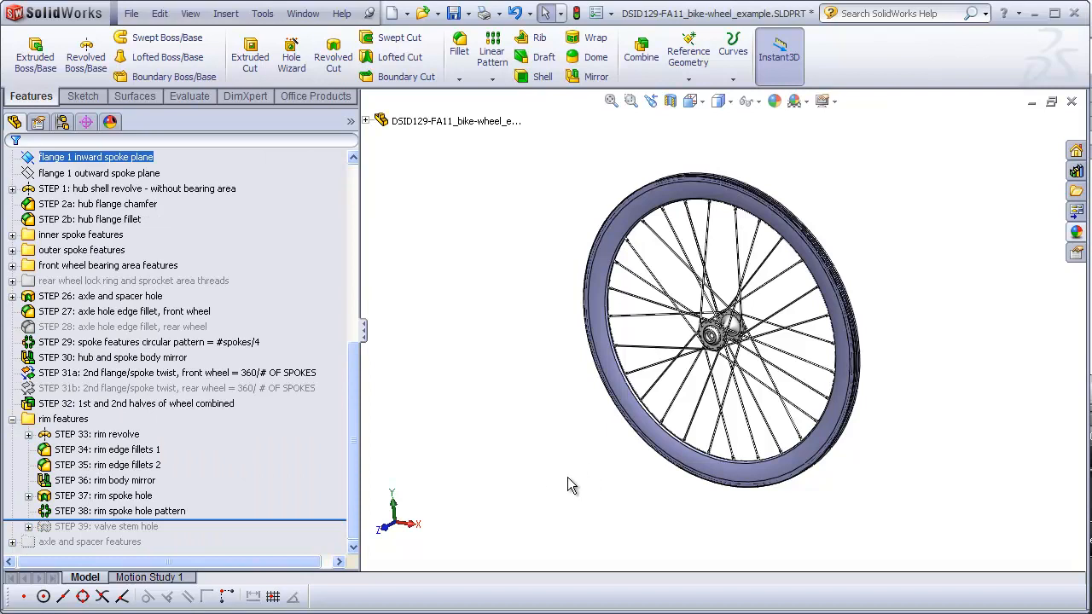
drag(339, 520, 339, 536)
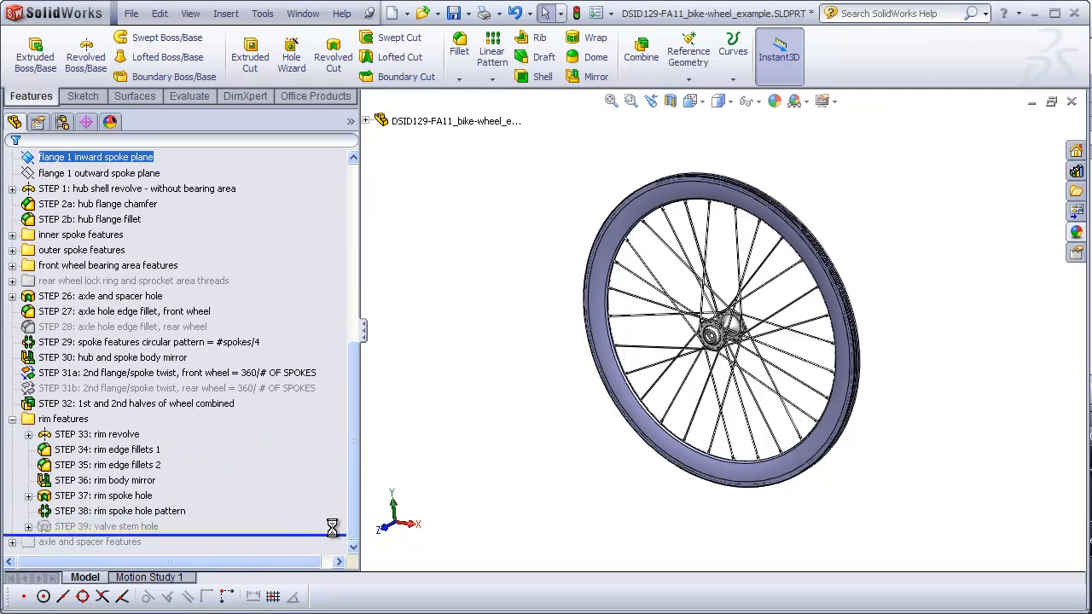
scroll(798, 424, down, 4)
middle_drag(797, 424, 816, 353)
scroll(903, 344, down, 5)
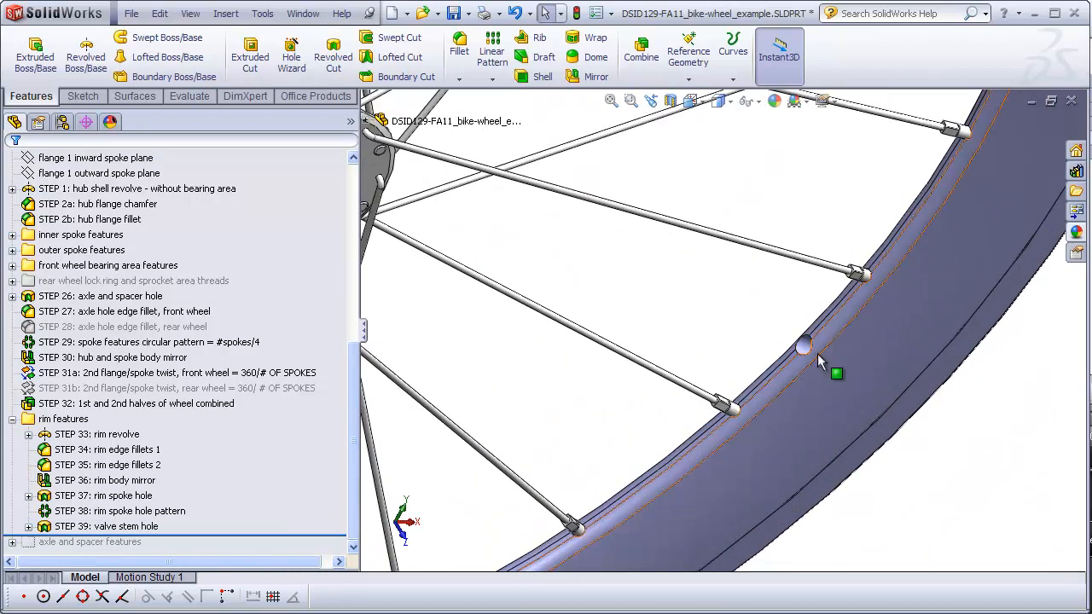
scroll(840, 427, up, 10)
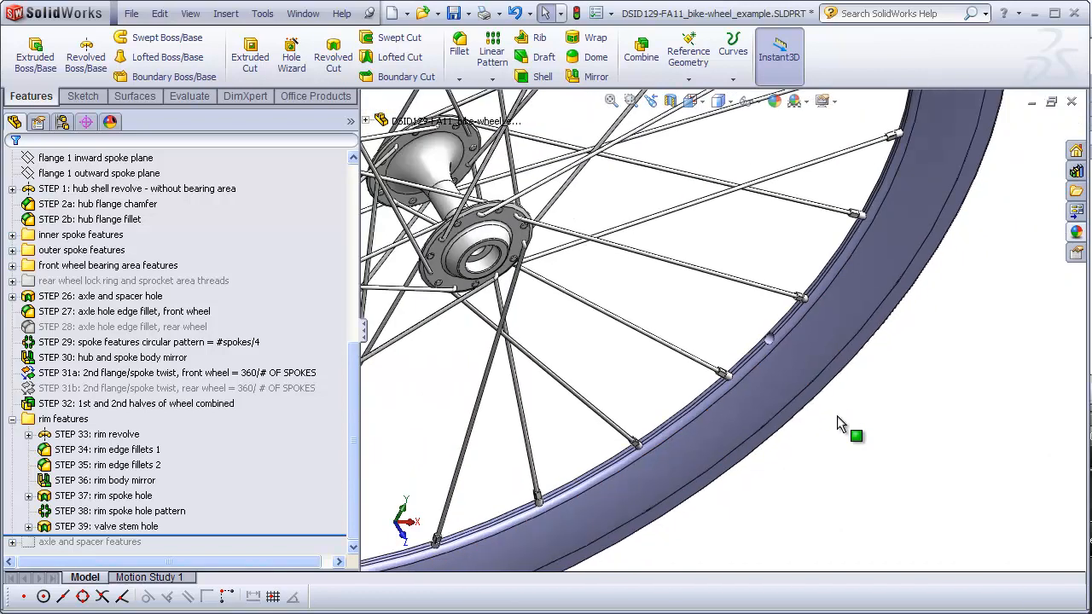
click(700, 102)
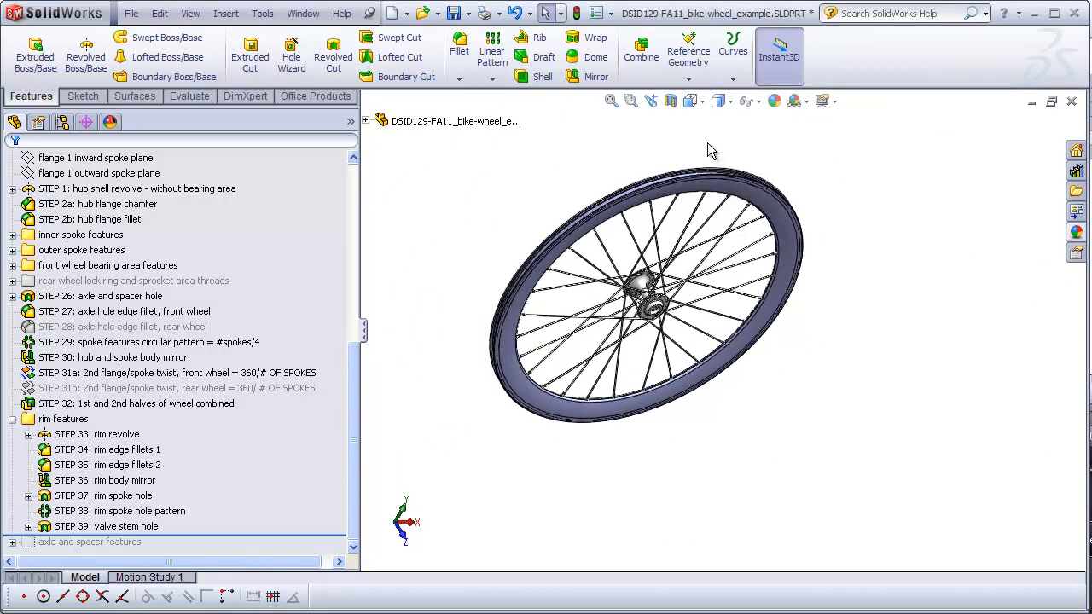
click(693, 152)
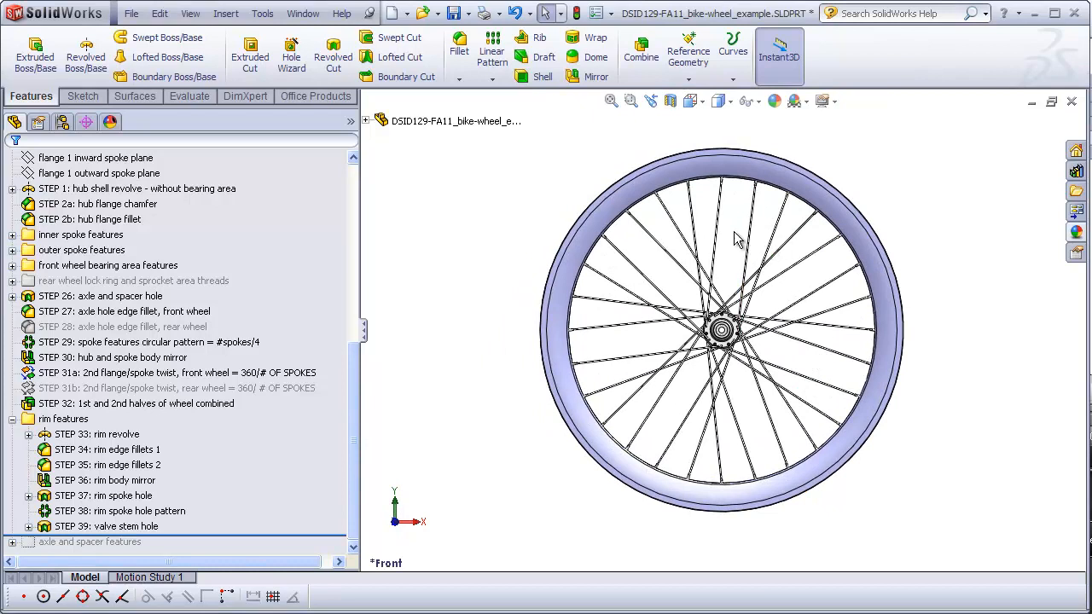
scroll(857, 378, down, 5)
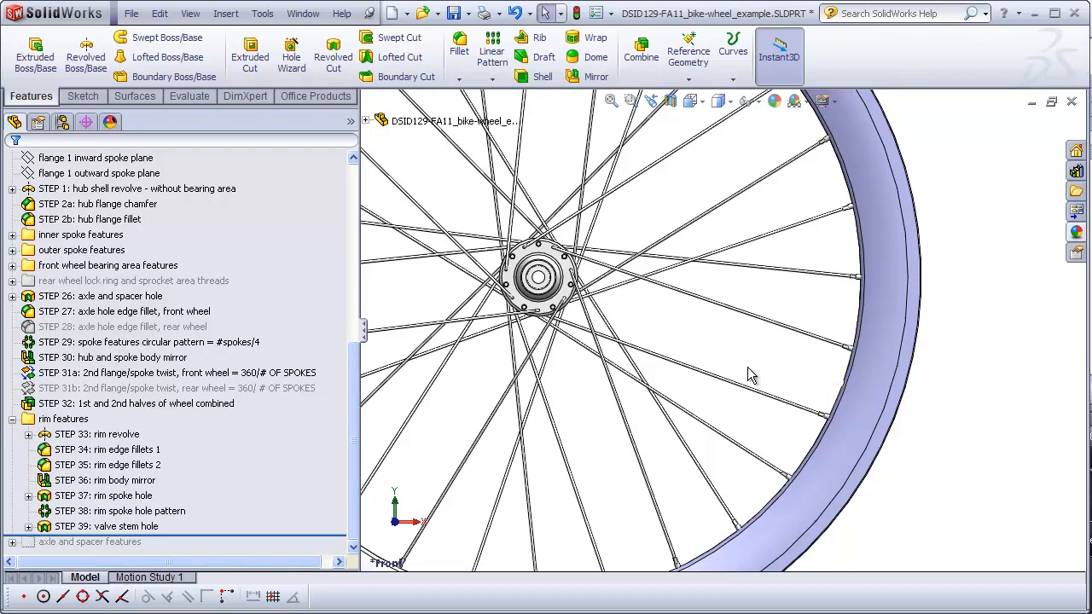
Step: Open the valve stem hole locator sketch, examine its stem profile and position between the neighbouring spoke lines, and exit the sketch
drag(350, 400, 348, 284)
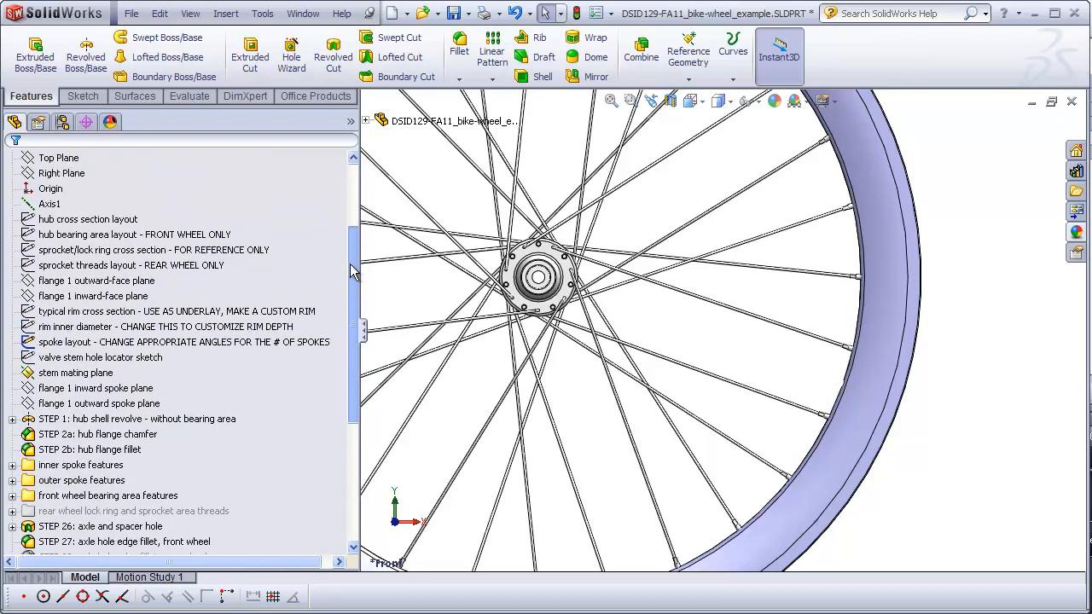
right_click(127, 357)
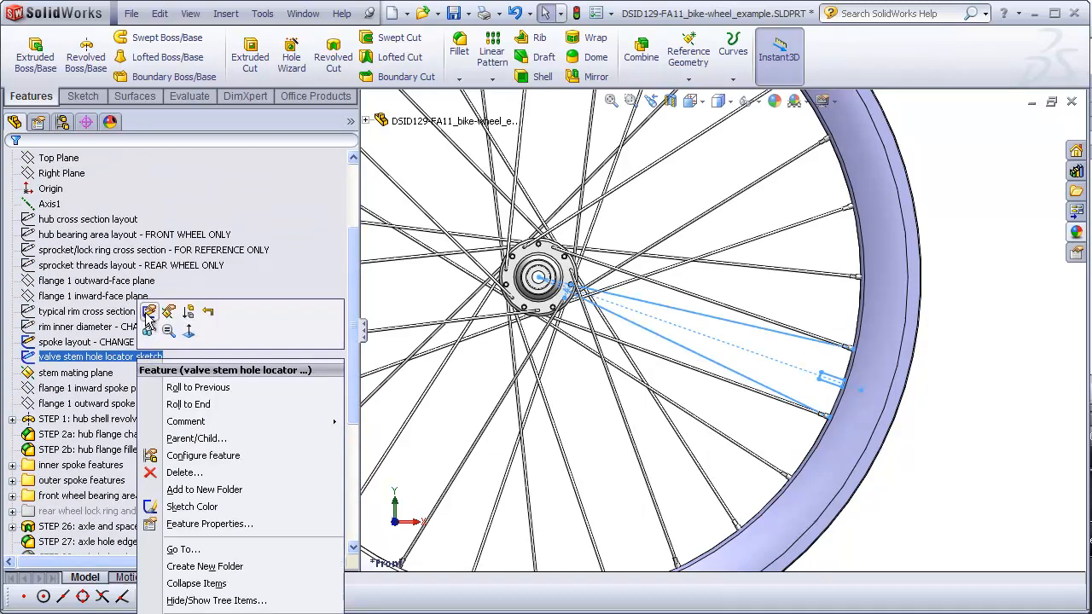
click(147, 312)
scroll(829, 377, down, 3)
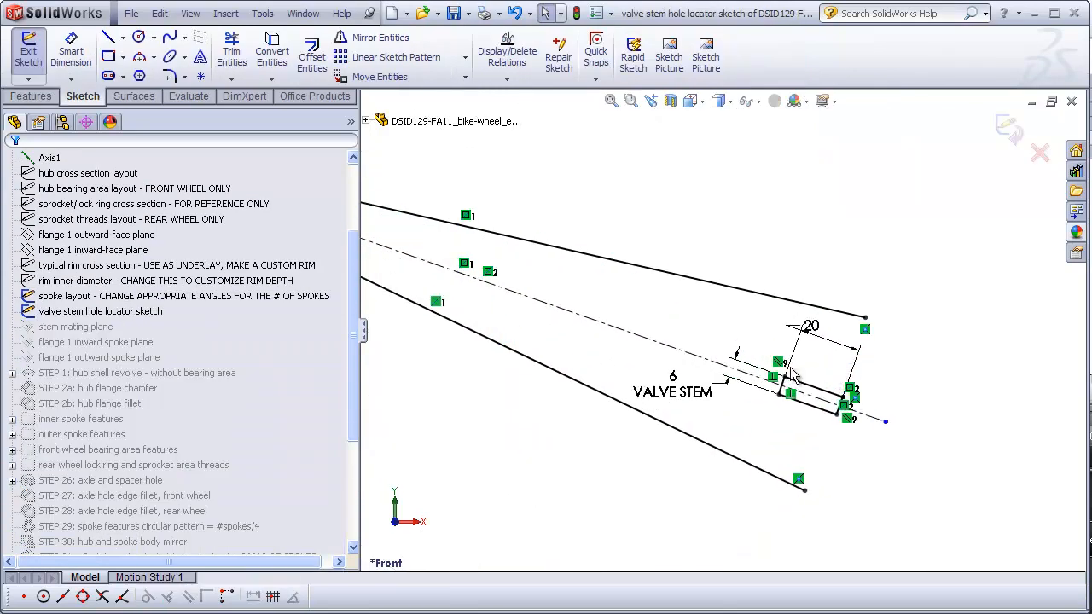
scroll(829, 388, up, 2)
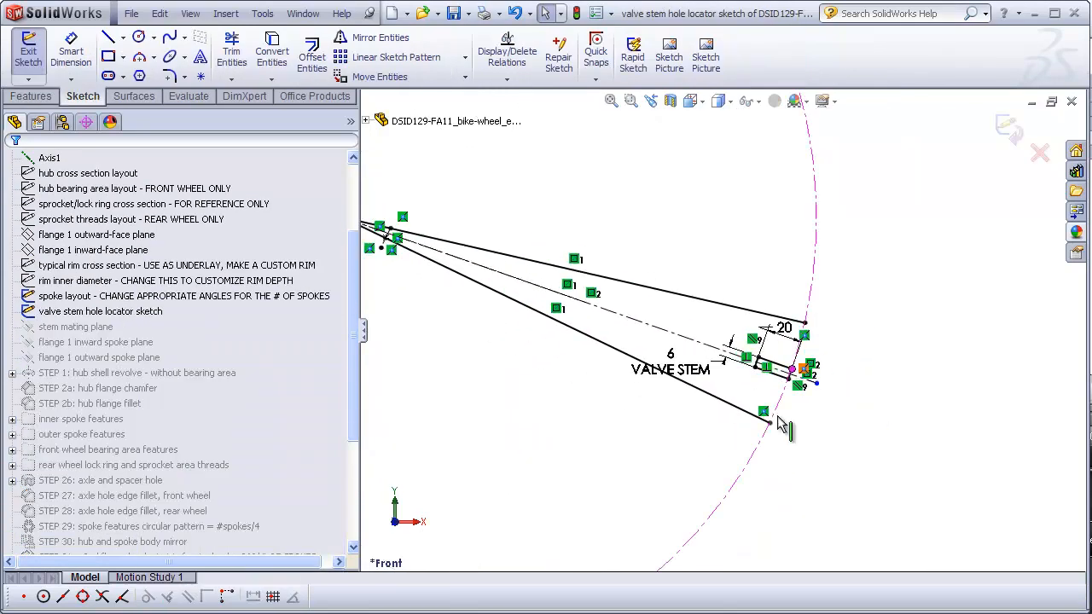
scroll(793, 424, down, 1)
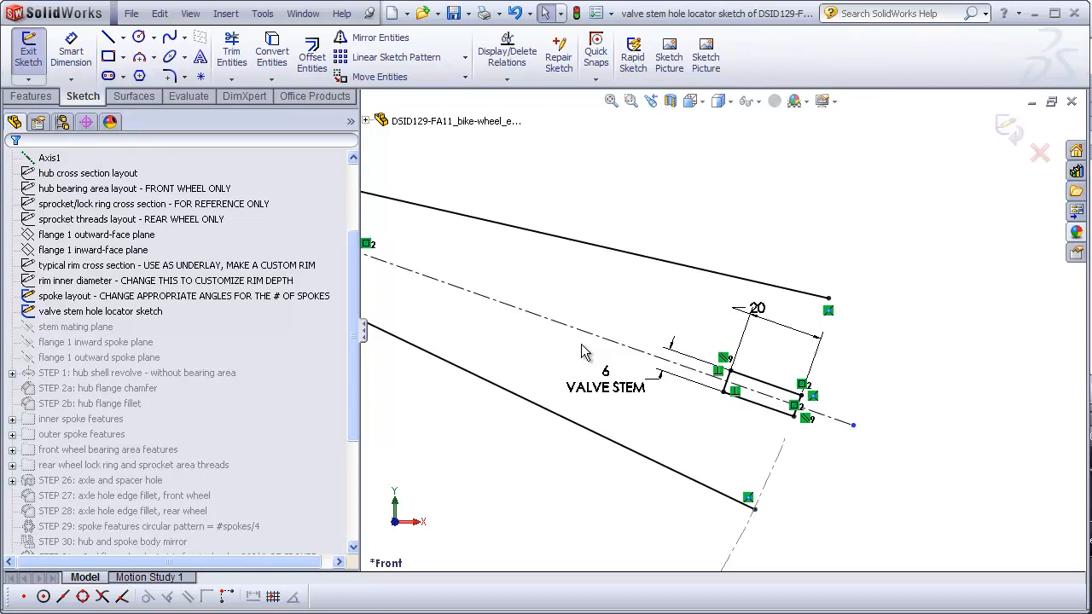
click(1008, 127)
click(611, 101)
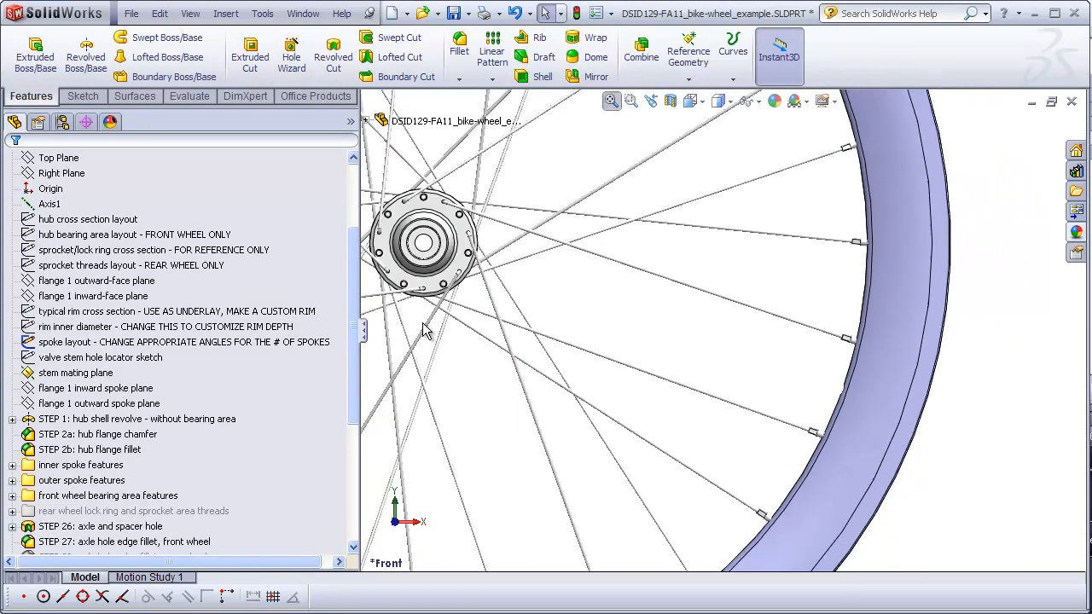
Step: Roll the model back to just before the valve stem hole feature and turn on the display of the layout sketches and axis
drag(353, 422, 327, 518)
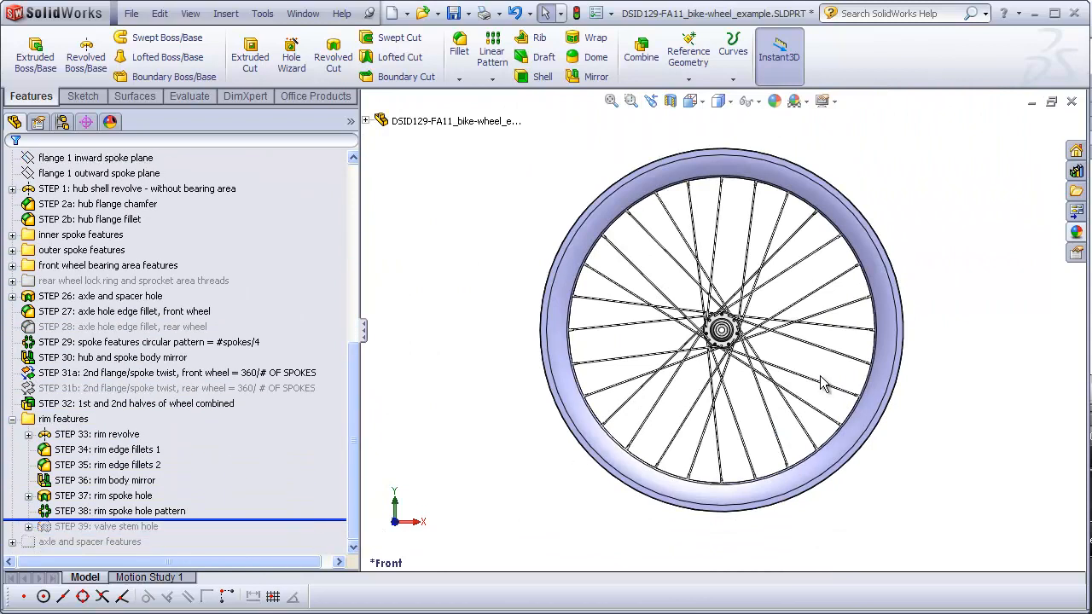
scroll(854, 358, up, 5)
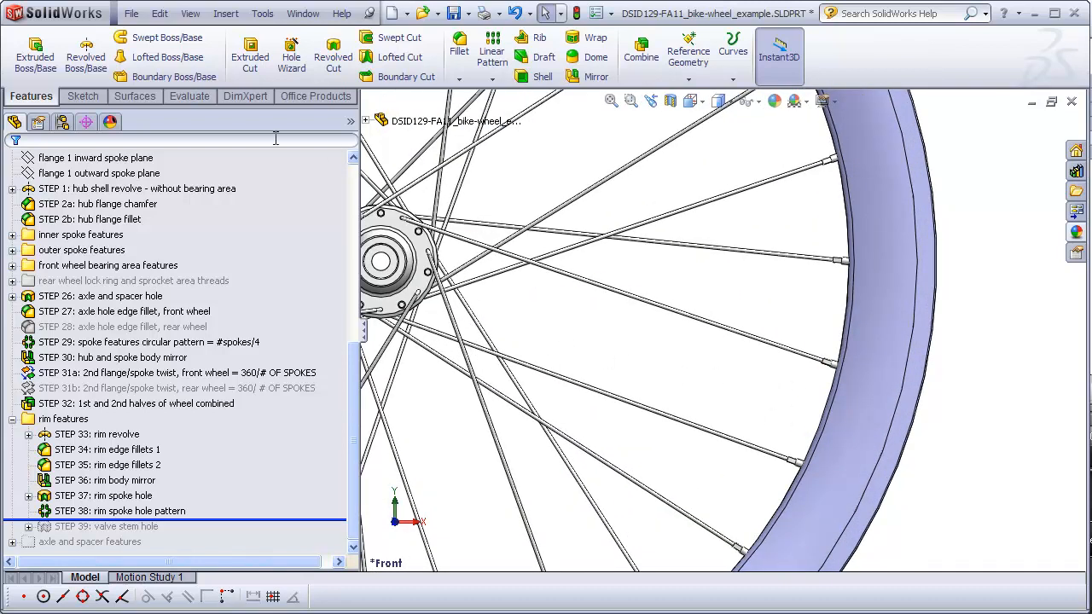
click(190, 14)
click(248, 139)
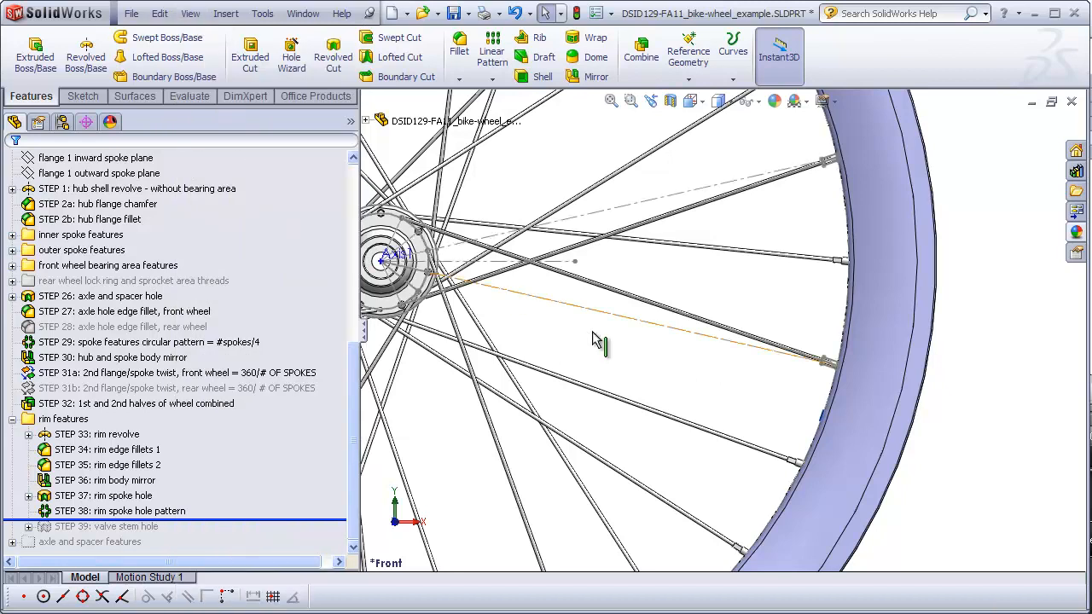
Step: Hide the spoke layout sketch and show the valve stem hole locator sketch
right_click(230, 418)
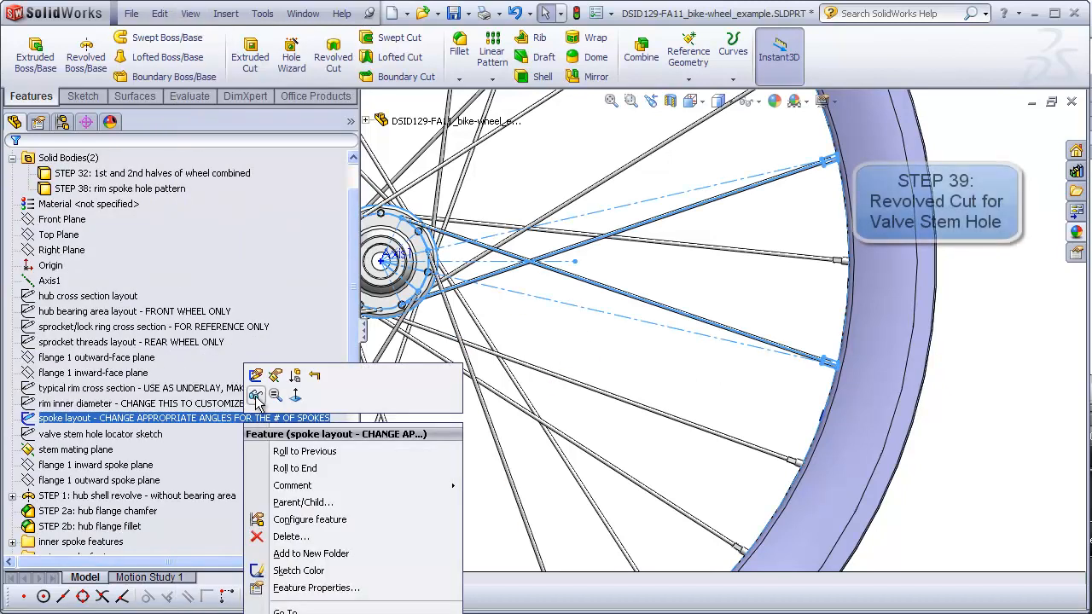
click(258, 390)
click(52, 436)
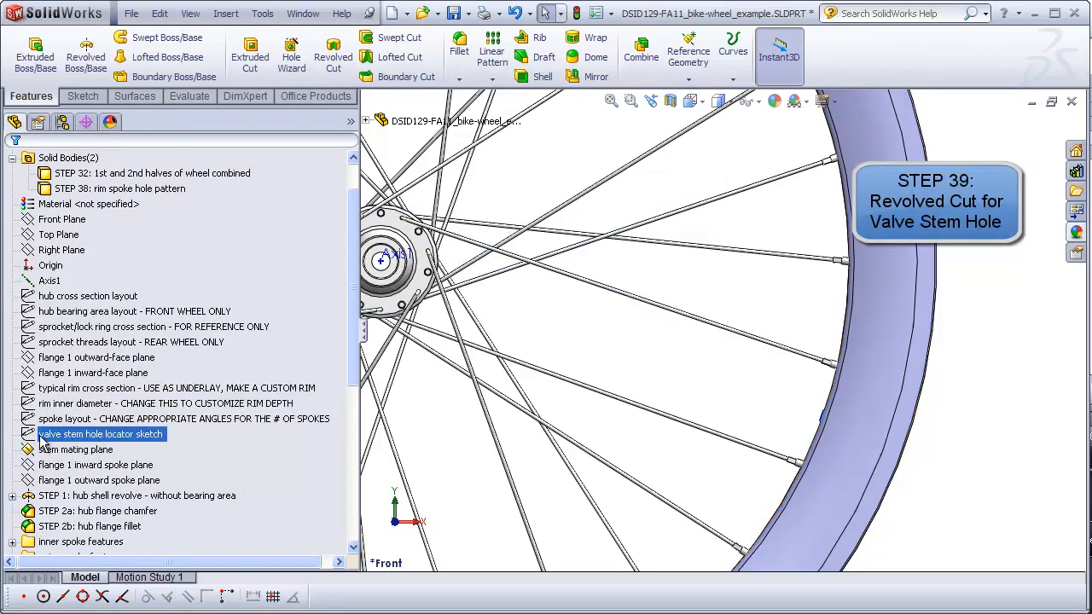
right_click(94, 436)
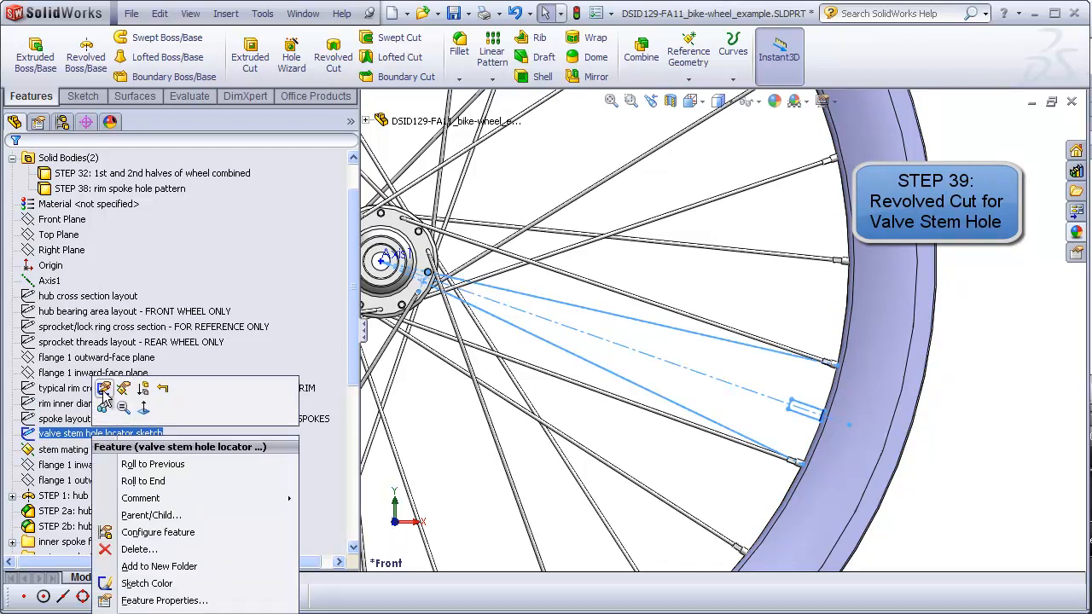
click(635, 426)
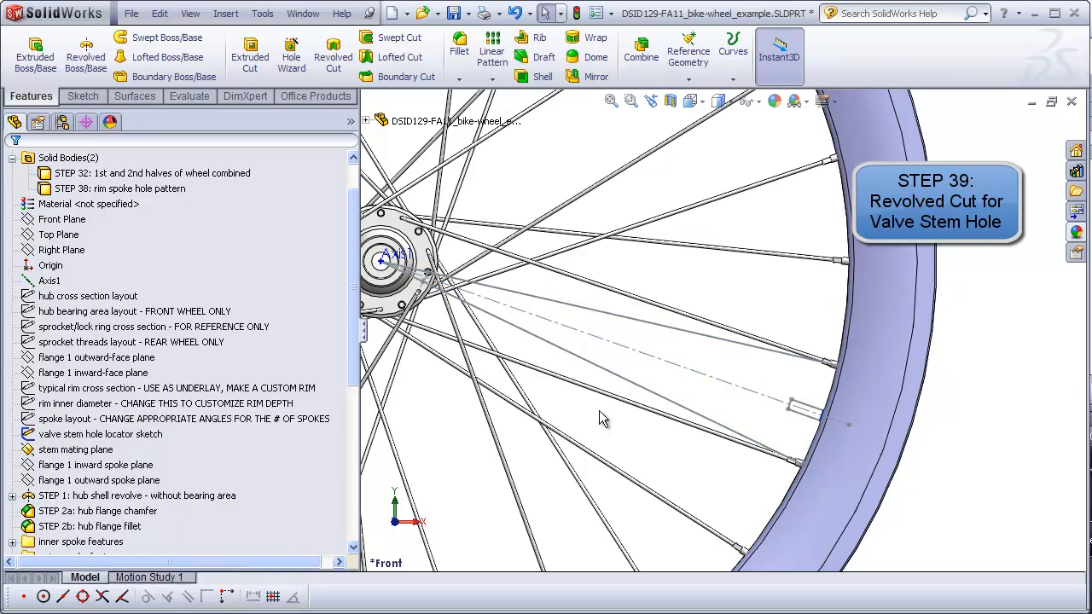
Step: Start a sketch on the Front Plane and convert the locator sketch's centreline into it
click(70, 220)
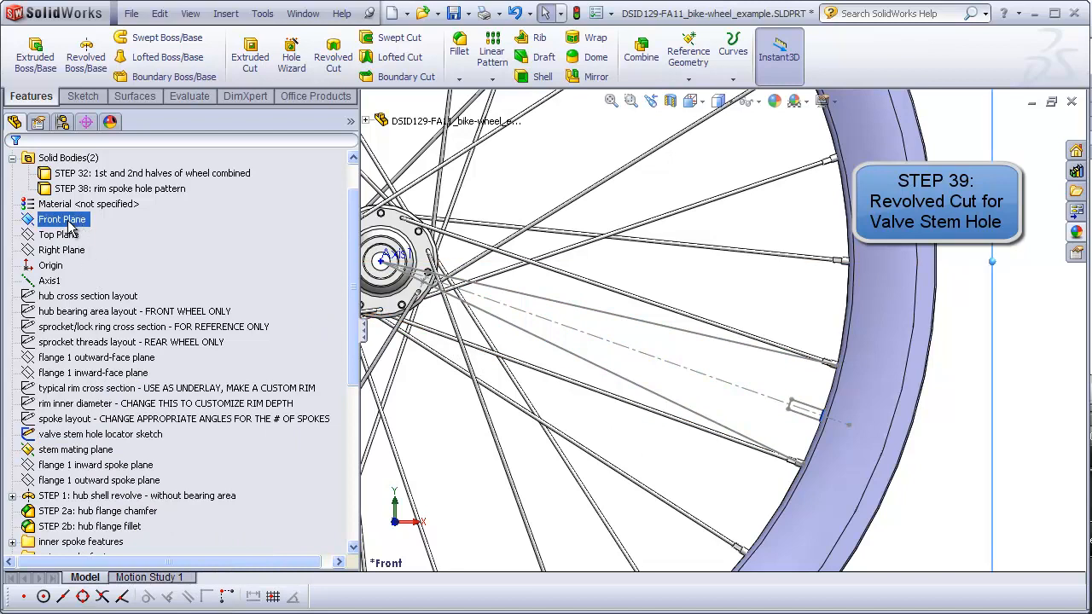
click(83, 95)
click(28, 51)
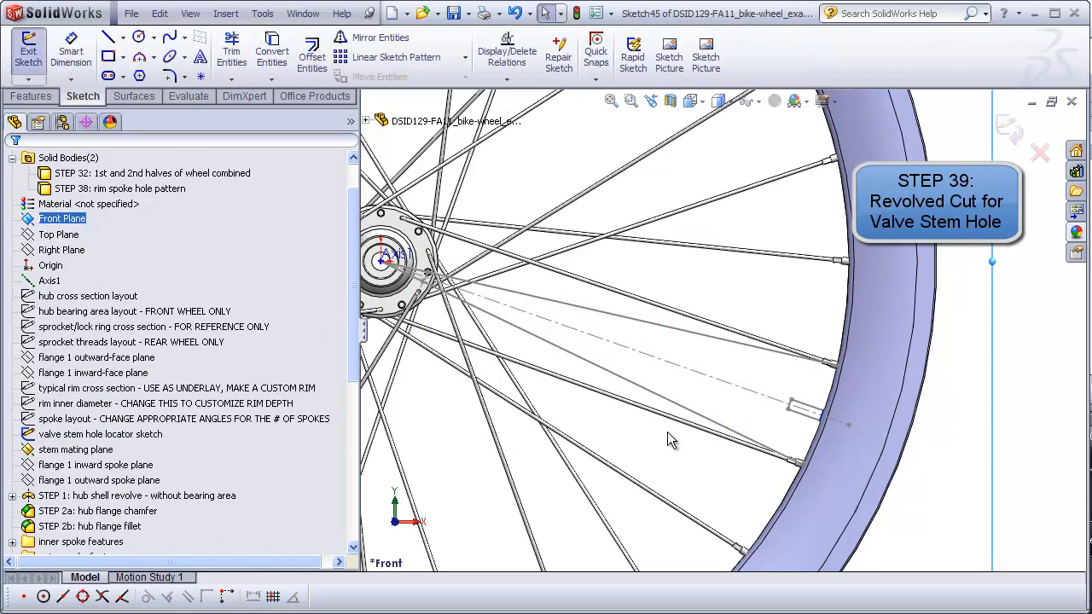
click(759, 394)
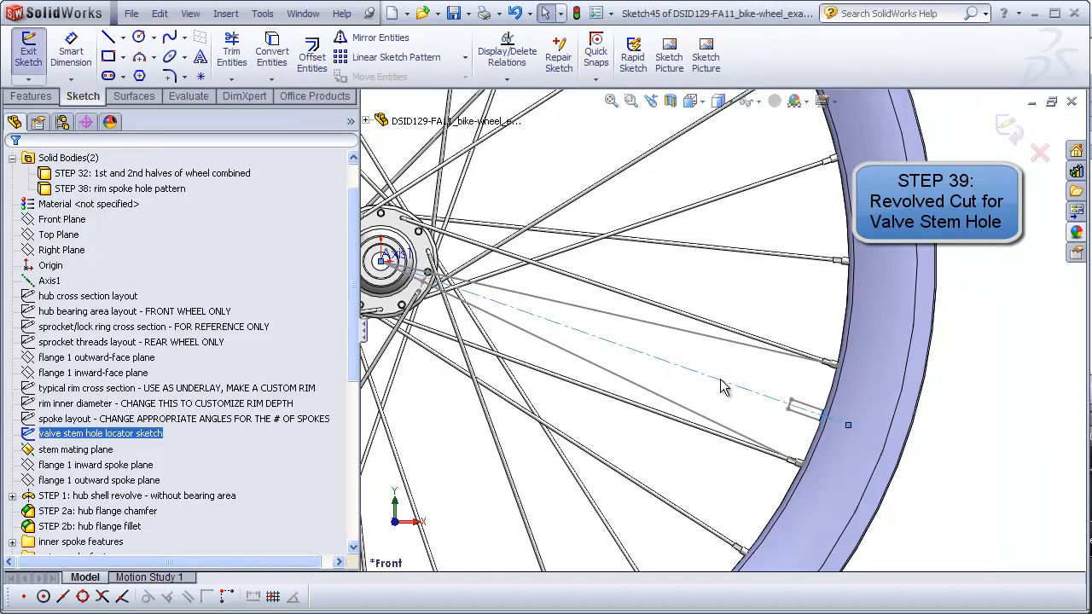
click(272, 51)
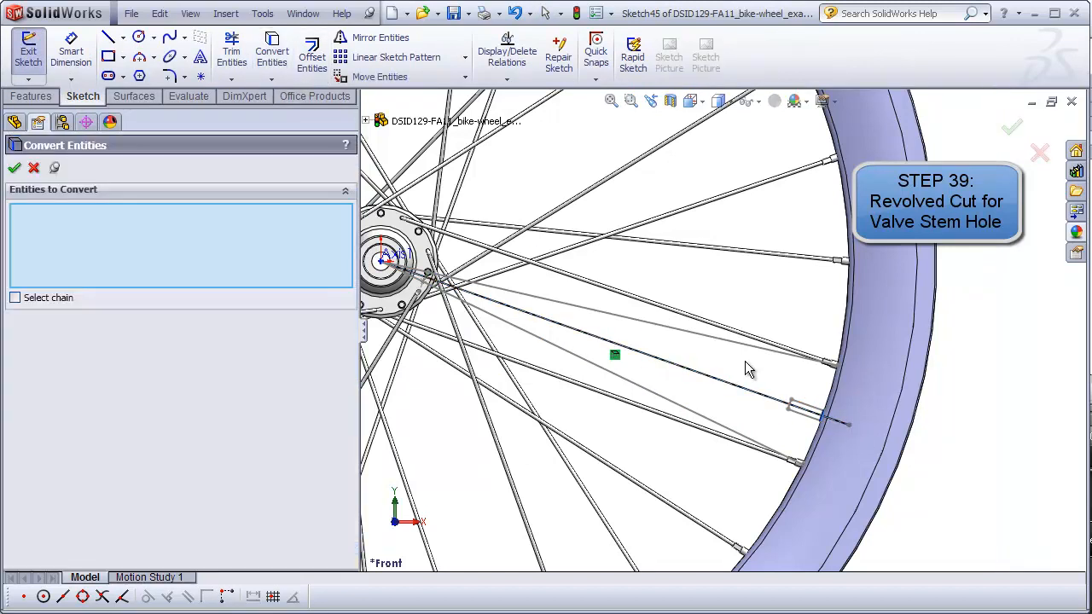
Step: Extend the converted line beyond the rim's outer edge to about 365 mm and make it construction geometry
drag(850, 423, 984, 472)
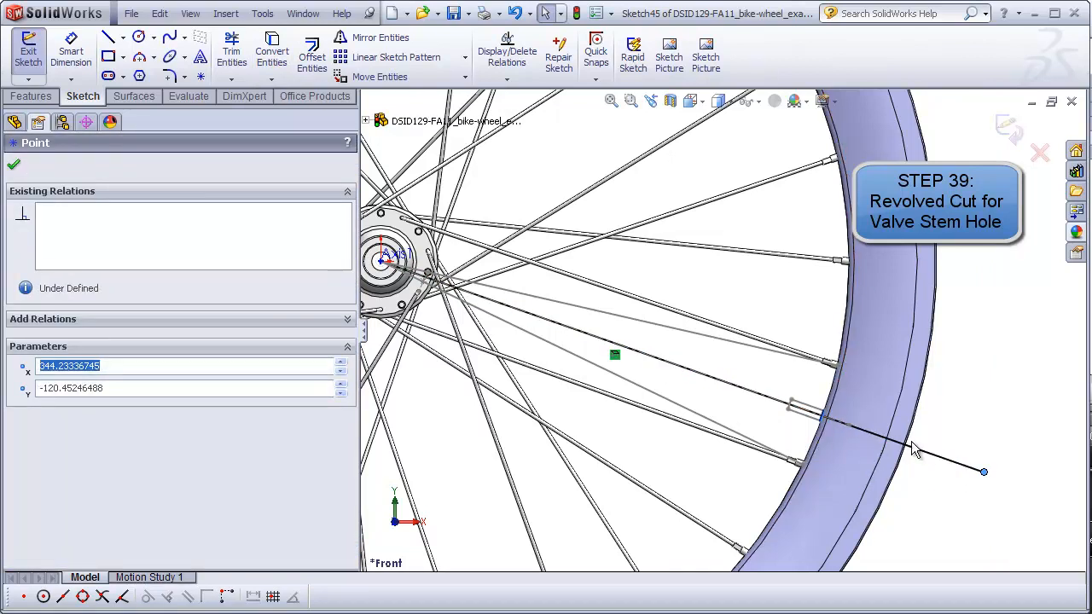
click(766, 397)
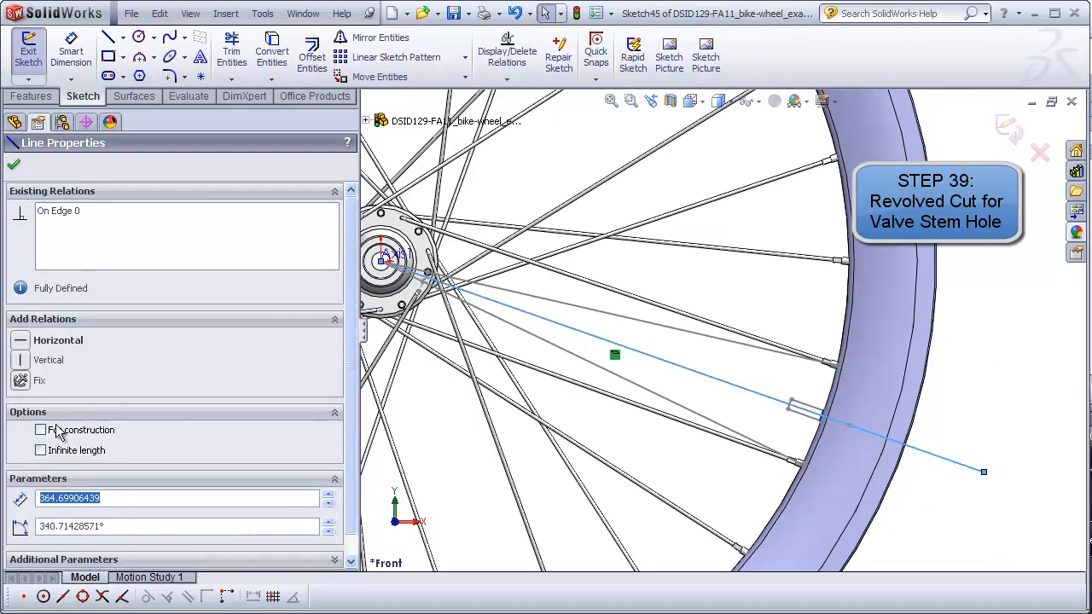
click(40, 430)
click(728, 409)
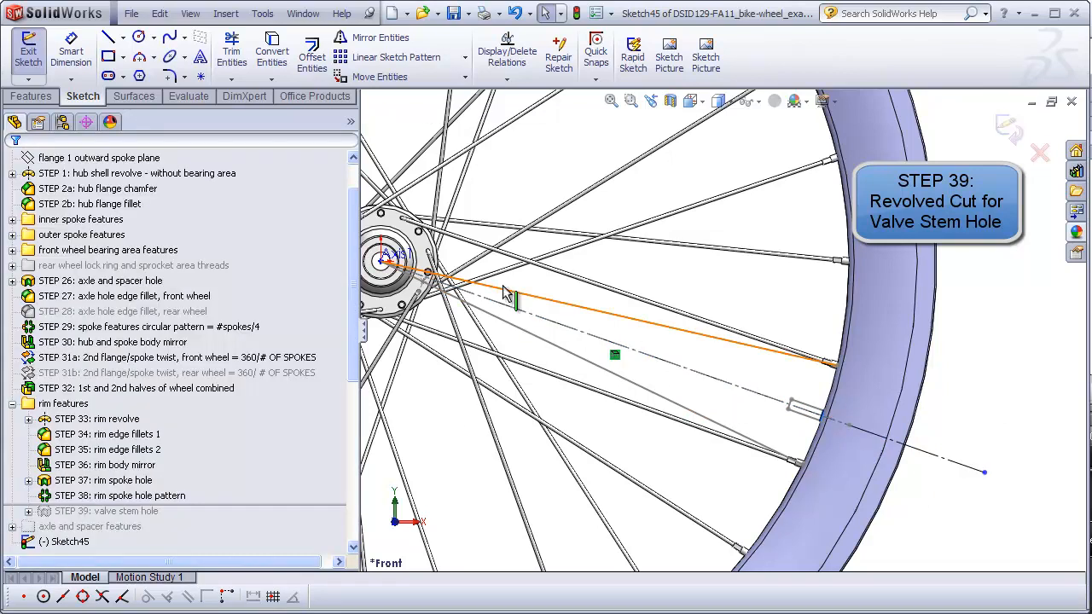
Step: Hide all display types and sketch a closed rectangle about 41 by 13 mm along the centreline, just inside the rim
click(189, 13)
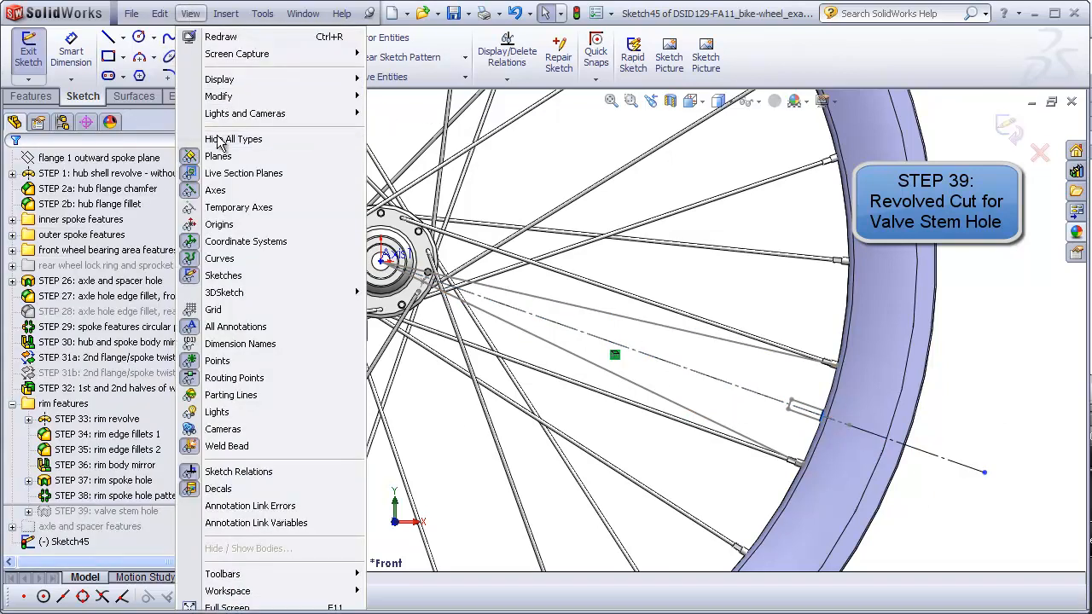
click(220, 142)
scroll(818, 416, down, 5)
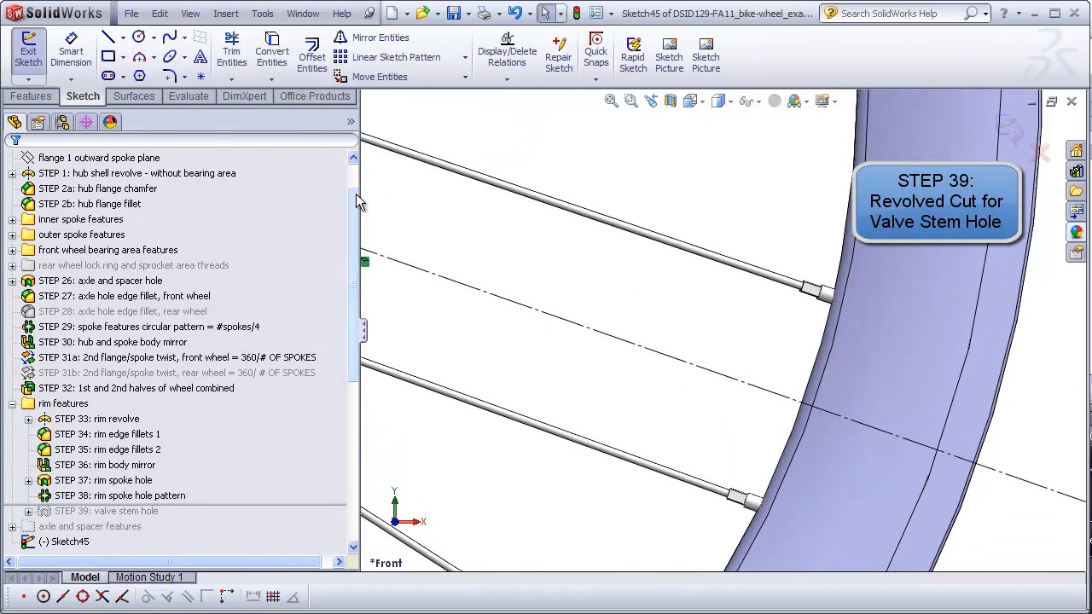
click(108, 38)
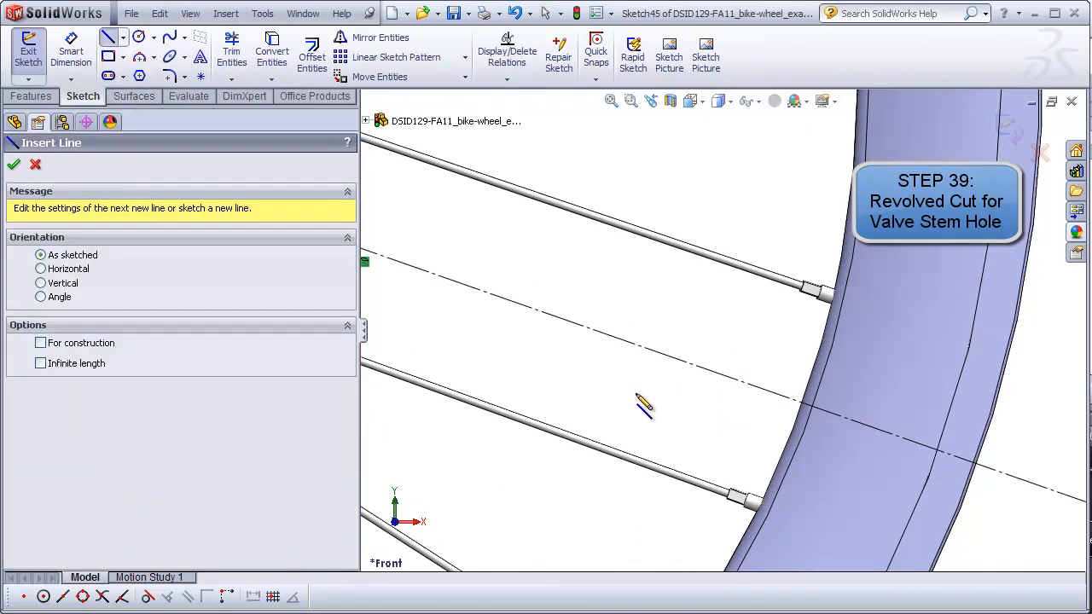
click(640, 346)
click(780, 394)
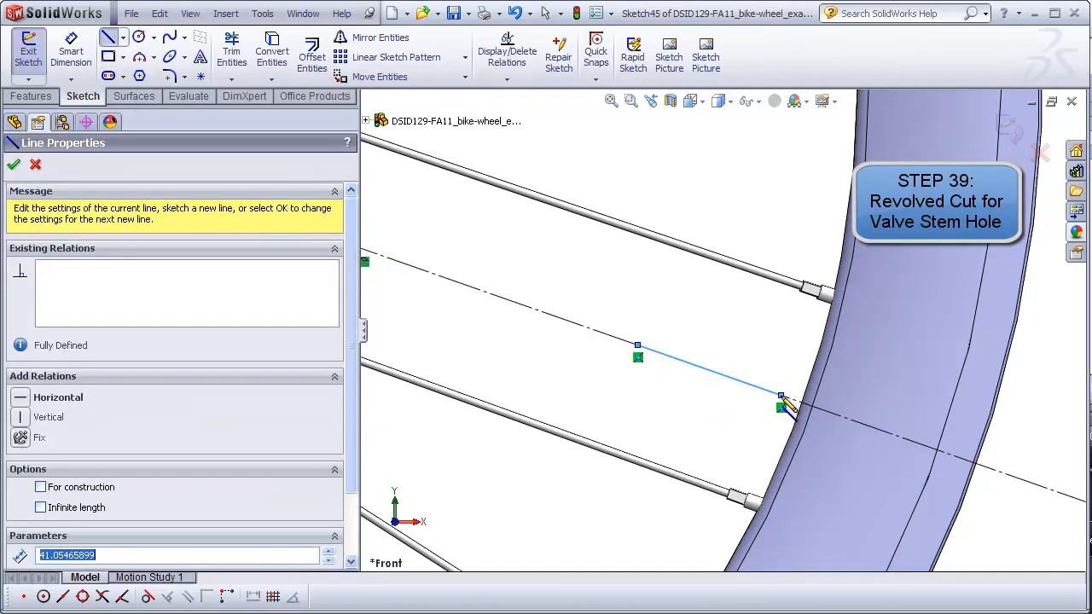
click(797, 349)
click(653, 300)
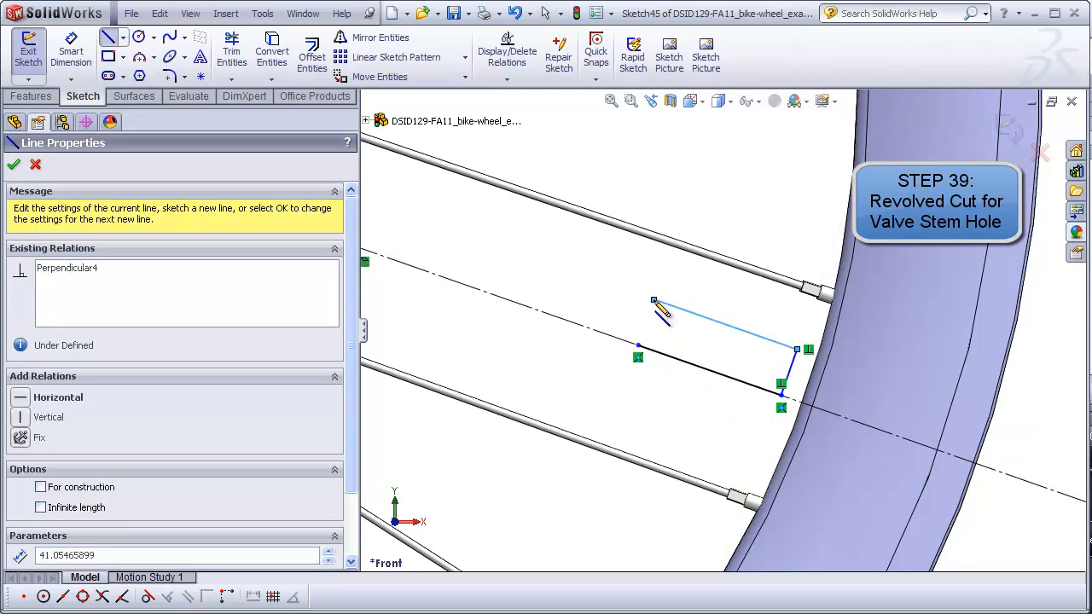
click(640, 345)
key(Escape)
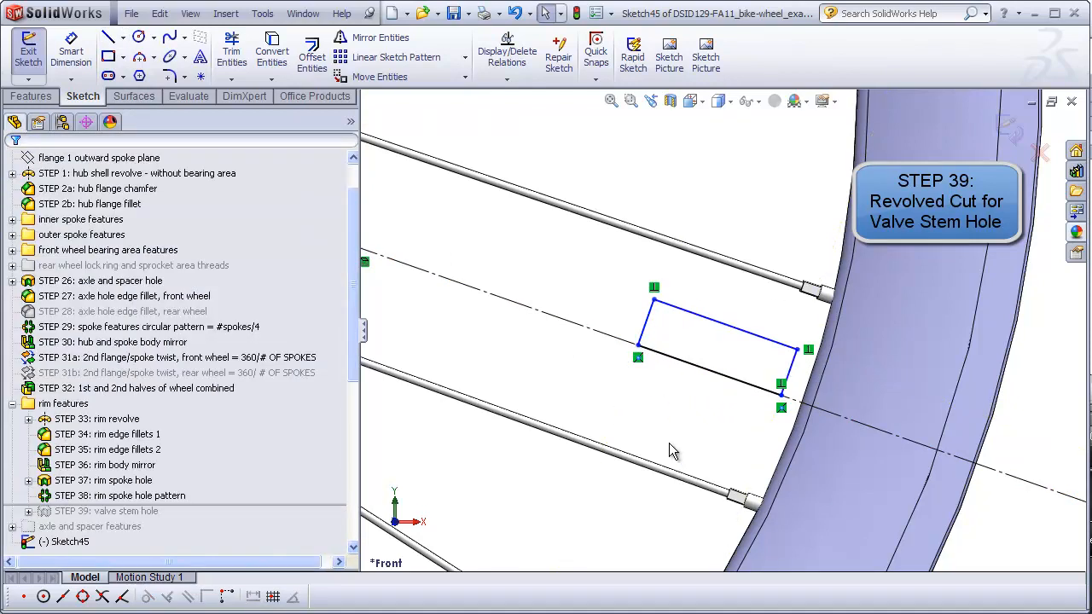
Step: Stretch the rectangle through the rim to about 123 mm long and dimension its diameter about the centreline as 6.35 mm
scroll(751, 430, up, 2)
drag(762, 375, 960, 443)
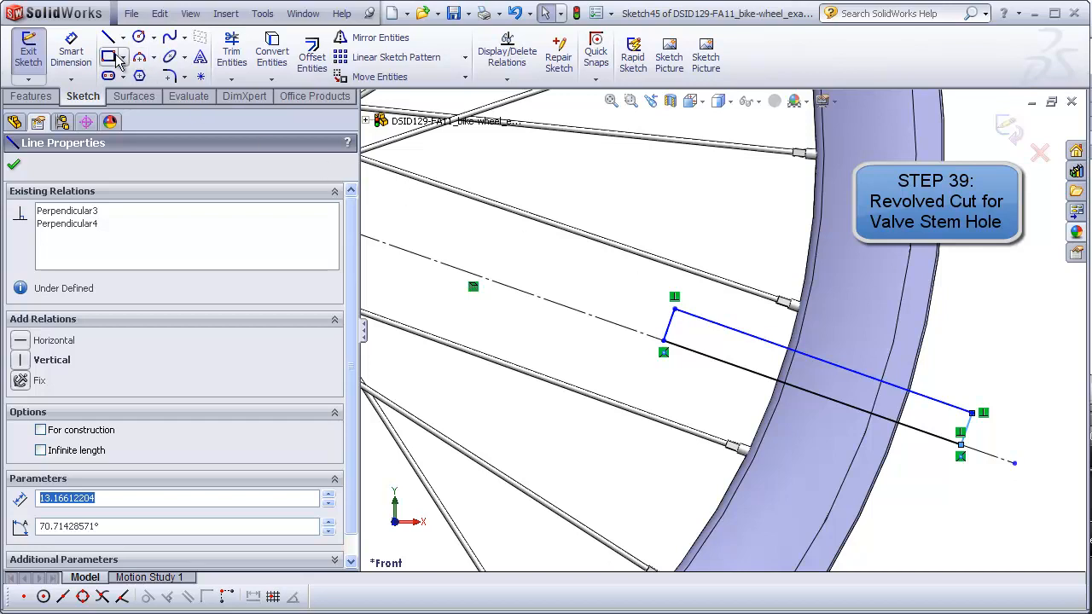
click(71, 53)
click(669, 326)
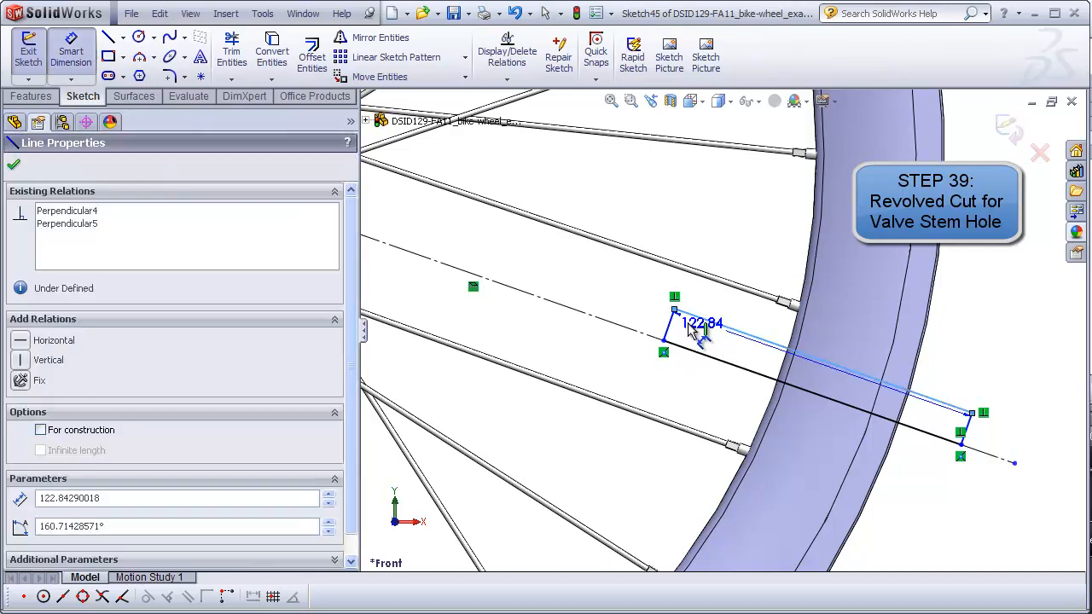
click(607, 350)
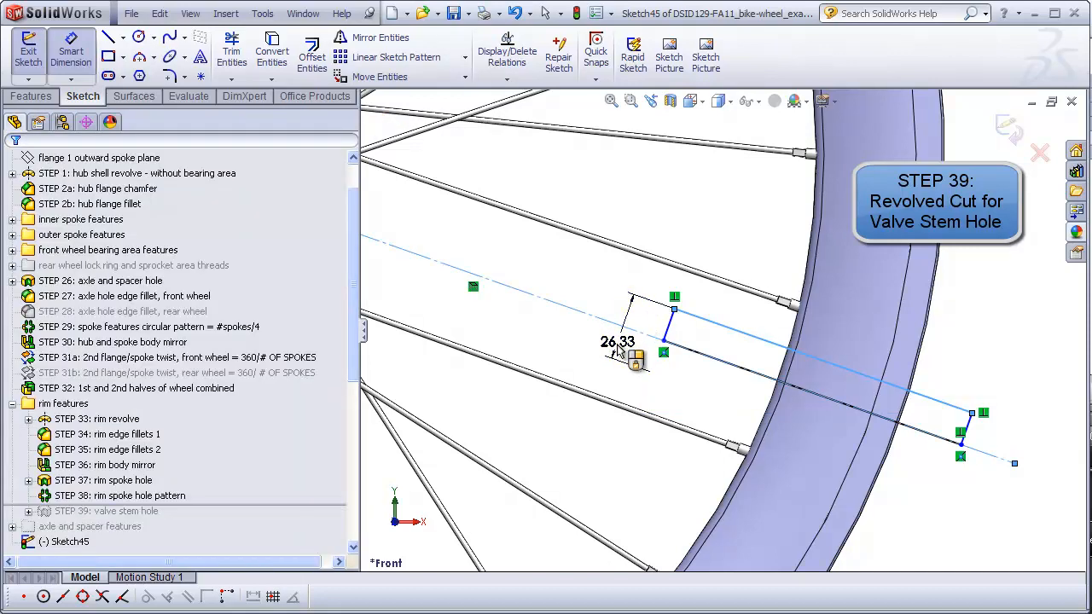
text(6.35)
key(Return)
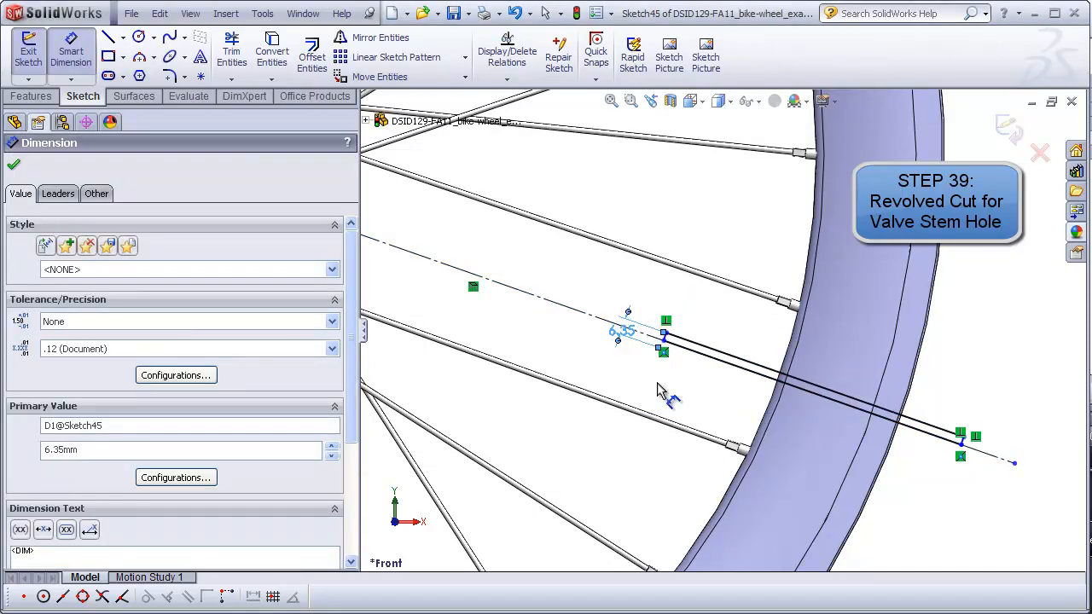
key(Escape)
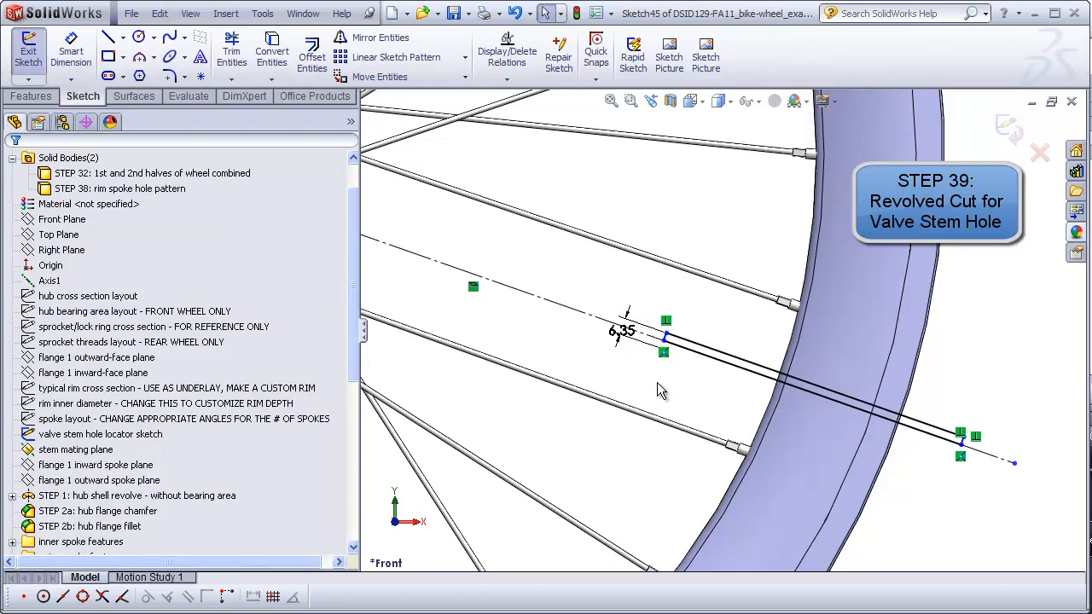
Step: Make a 360° revolved cut of the rectangle about the centreline through the rim and inspect the valve stem hole
click(41, 99)
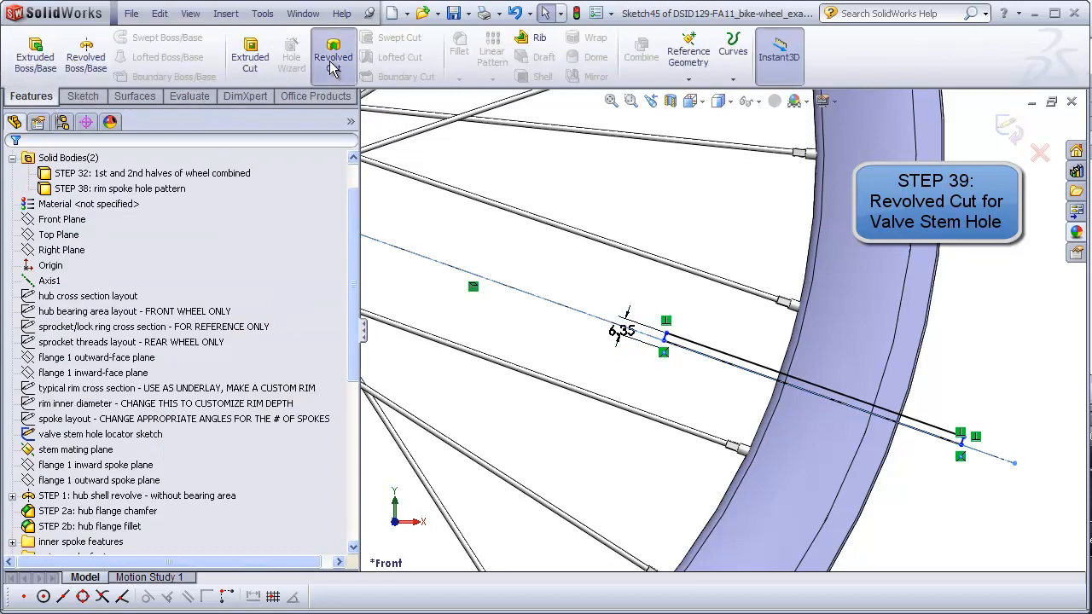
click(334, 57)
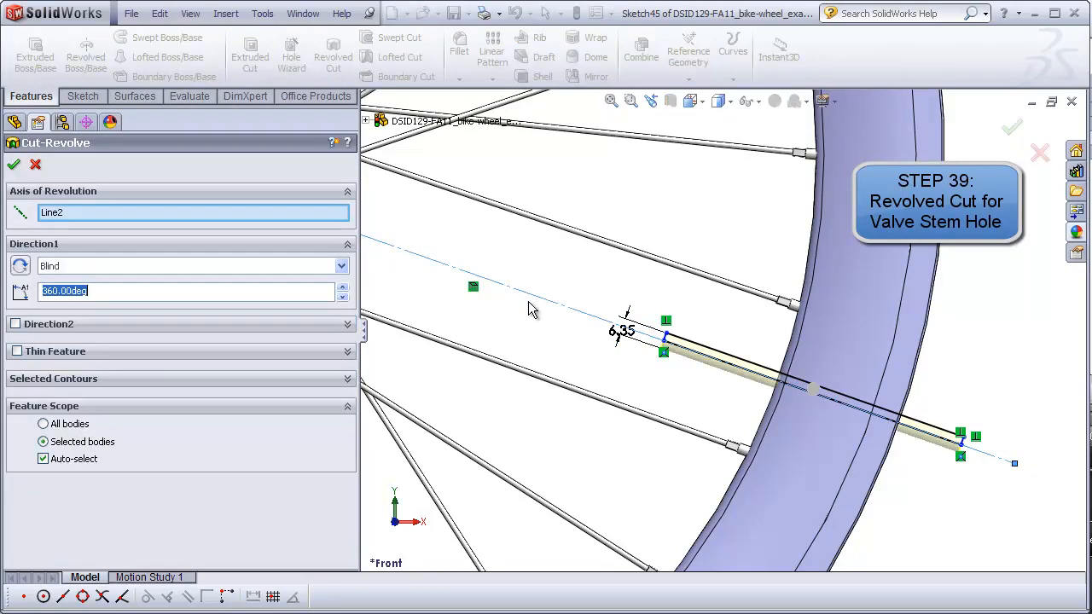
click(14, 164)
middle_drag(689, 372, 511, 310)
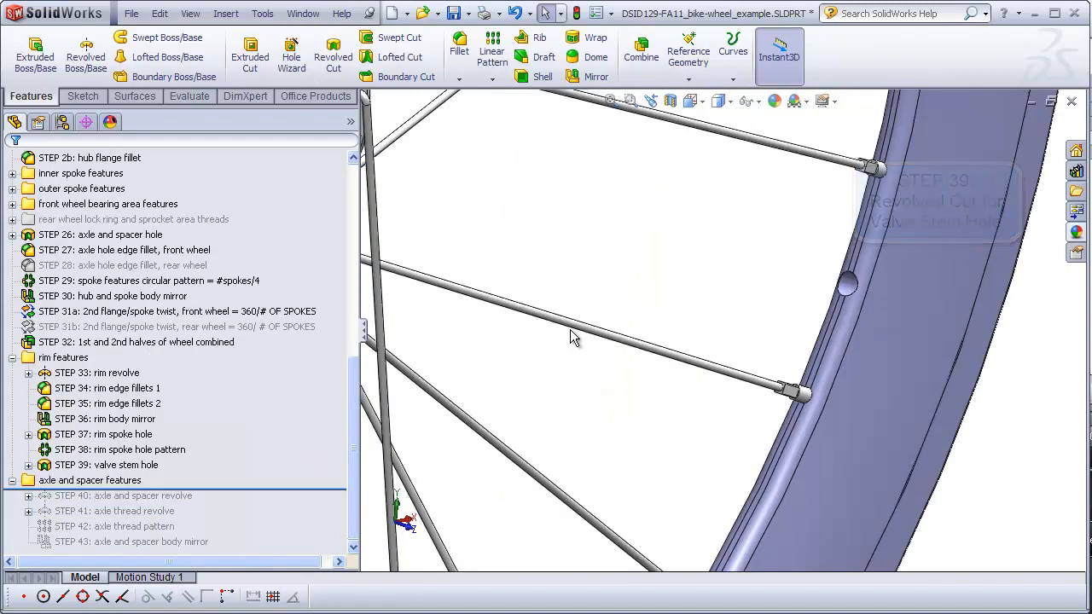
key(ctrl+7)
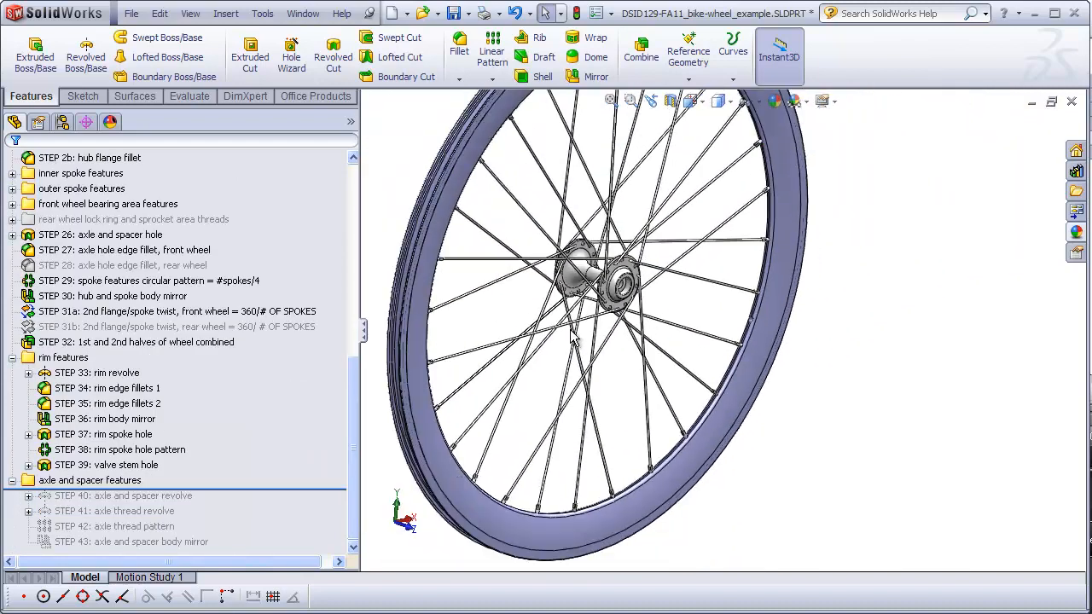
key(ctrl+7)
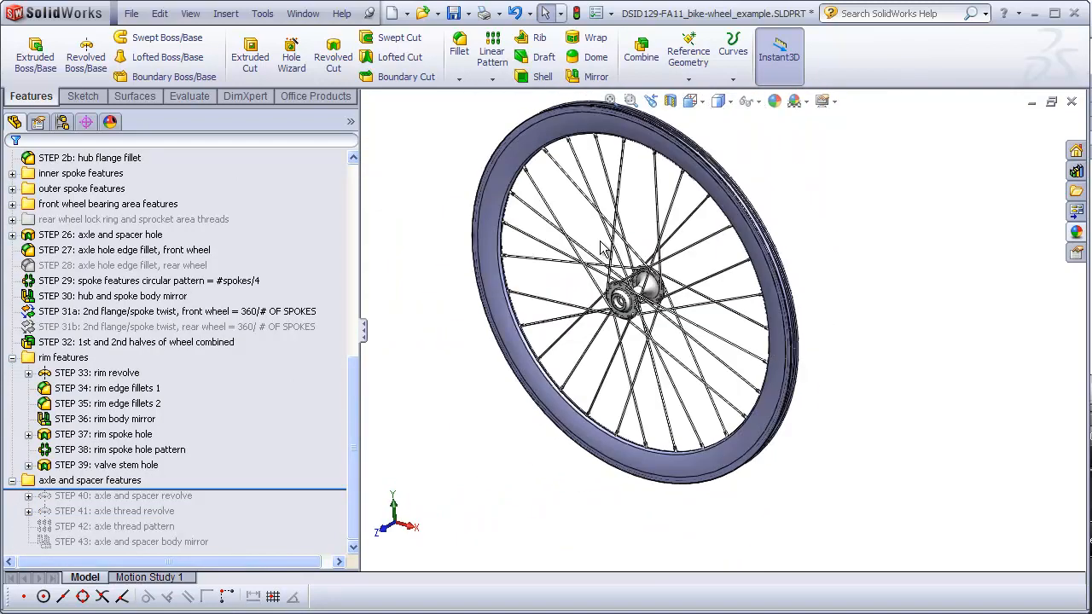
Step: Roll the model forward past the axle and spacer revolve and examine the axle end at the hub
click(158, 496)
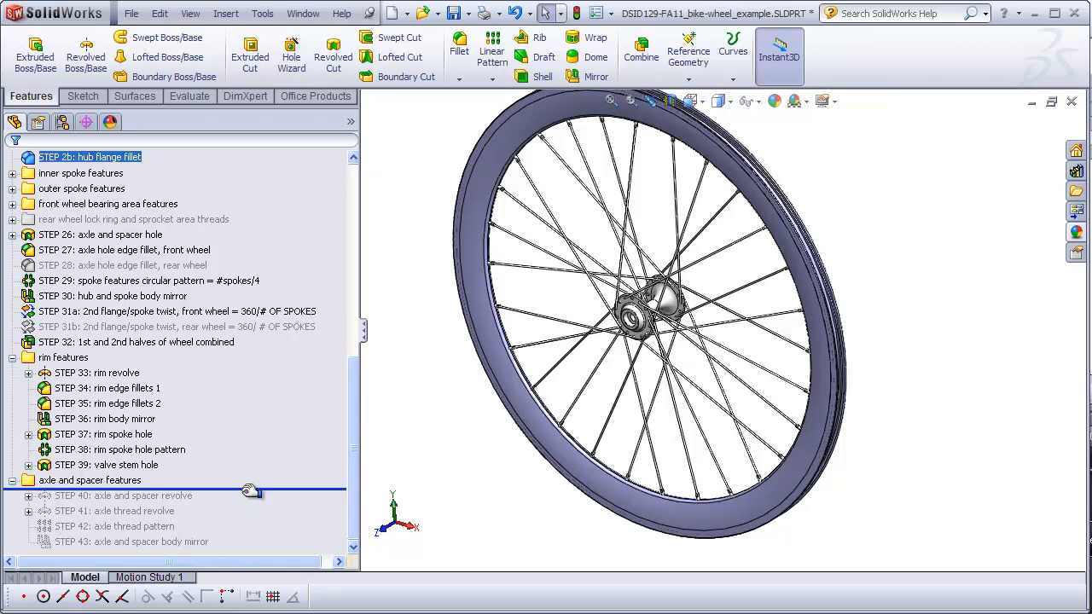
drag(251, 489, 250, 504)
scroll(638, 320, down, 6)
middle_drag(638, 320, 553, 388)
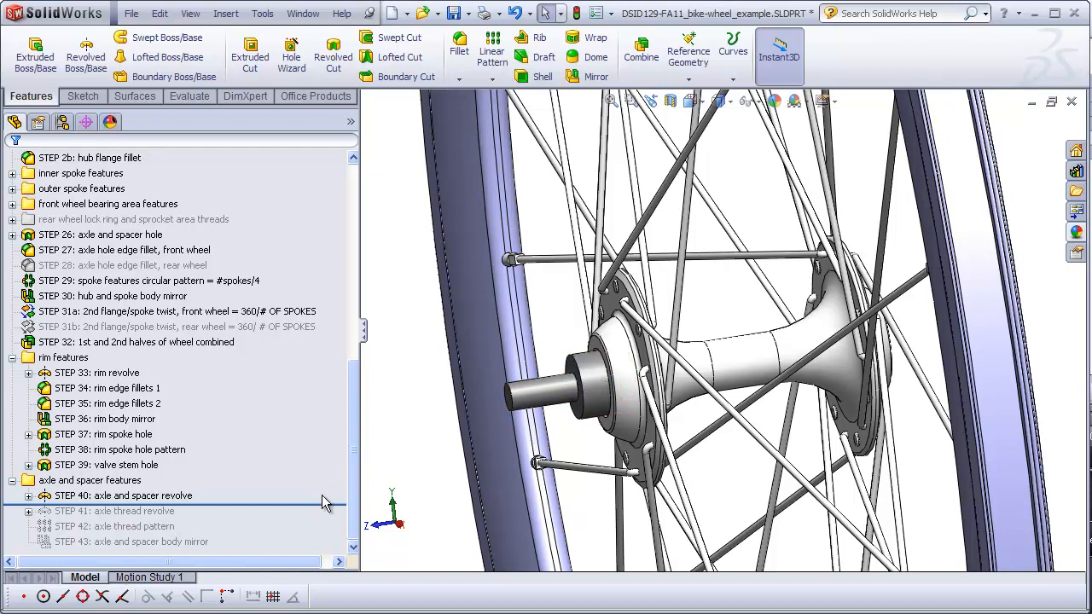
Step: Roll the model forward past the axle thread revolve and axle thread pattern, examining the threads on the axle end
drag(329, 505, 326, 518)
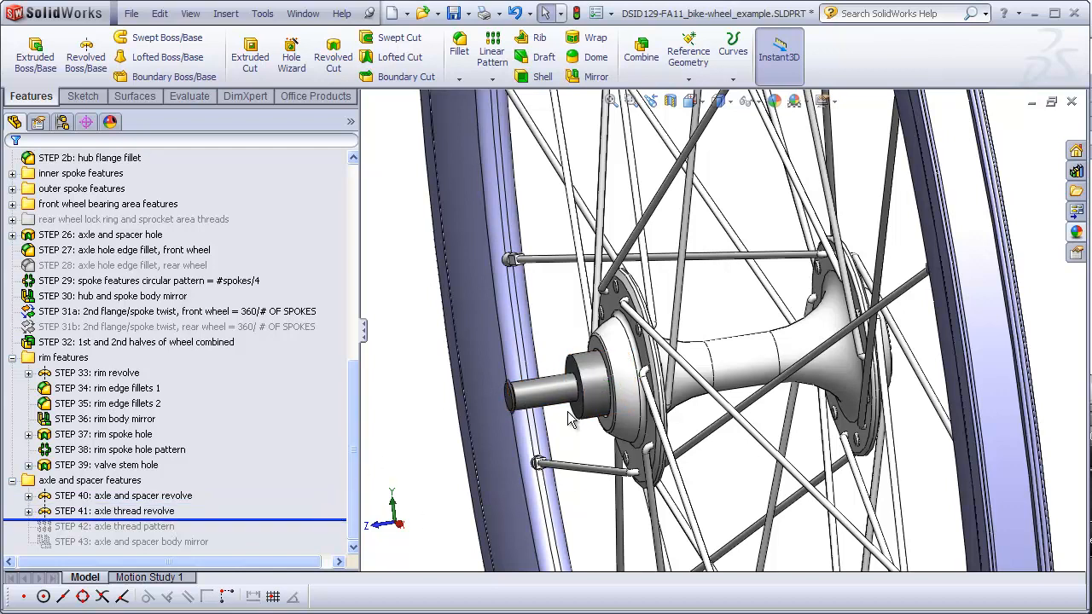
scroll(548, 407, down, 2)
middle_drag(548, 406, 529, 410)
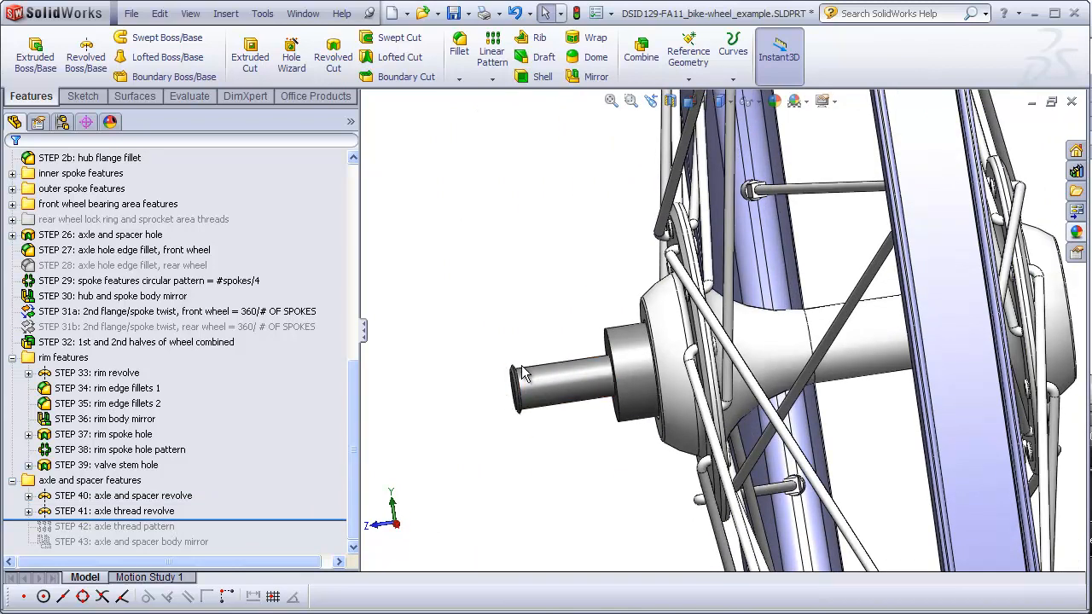
click(332, 520)
drag(333, 523, 333, 539)
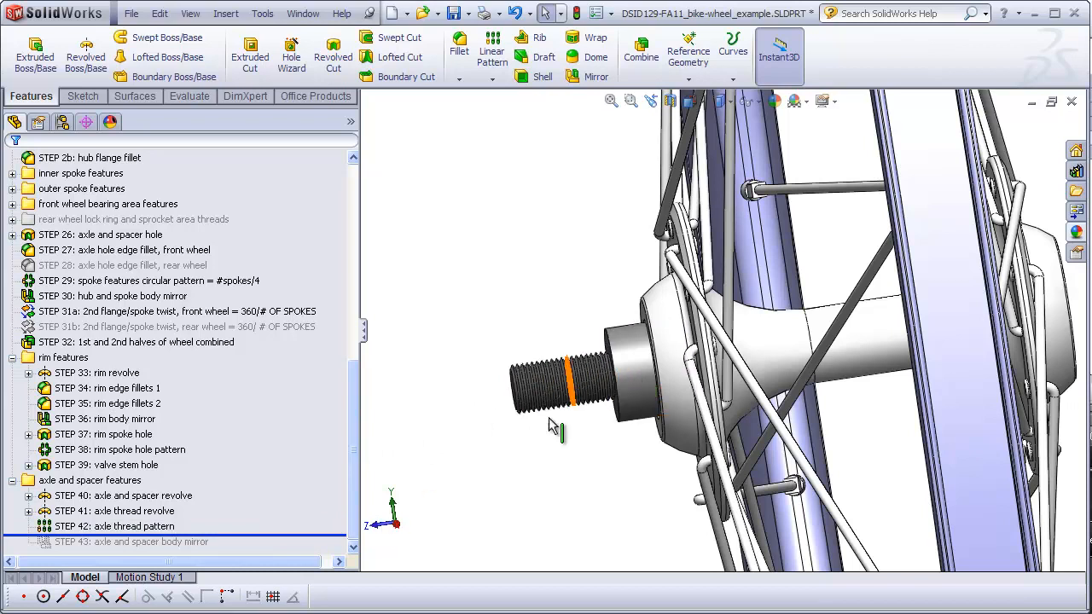
middle_drag(567, 453, 590, 453)
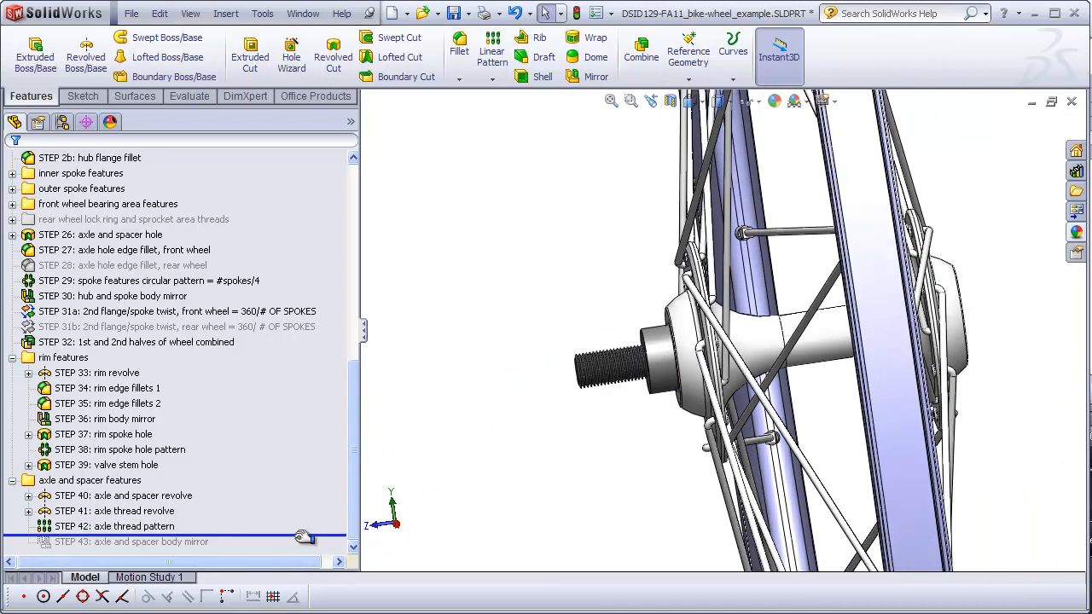
Step: Roll the model forward past the axle and spacer body mirror and view both axle ends with the whole wheel
click(303, 542)
drag(302, 542, 303, 551)
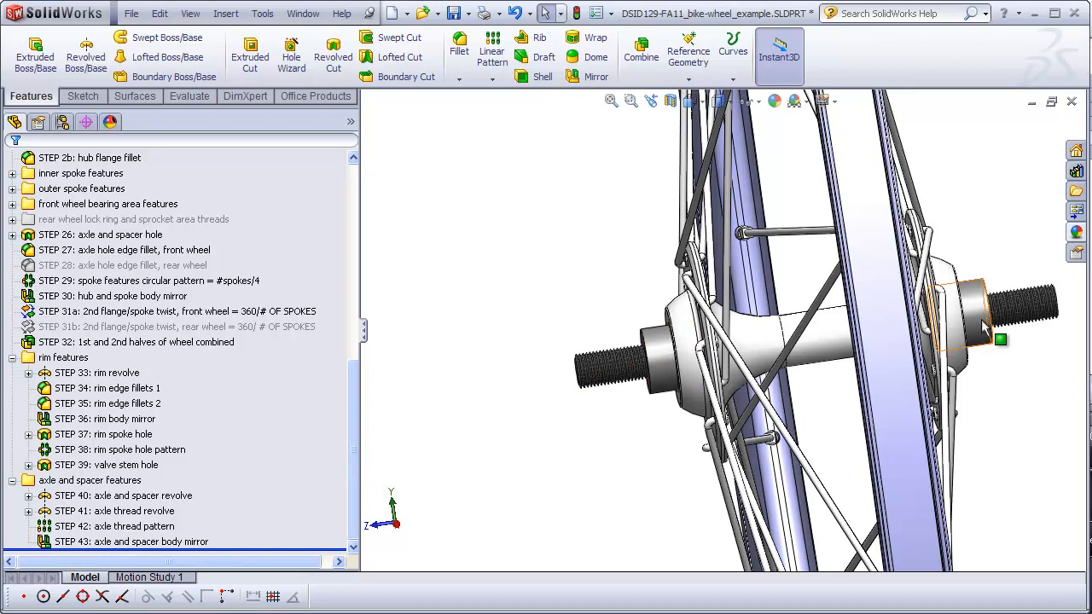
key(f)
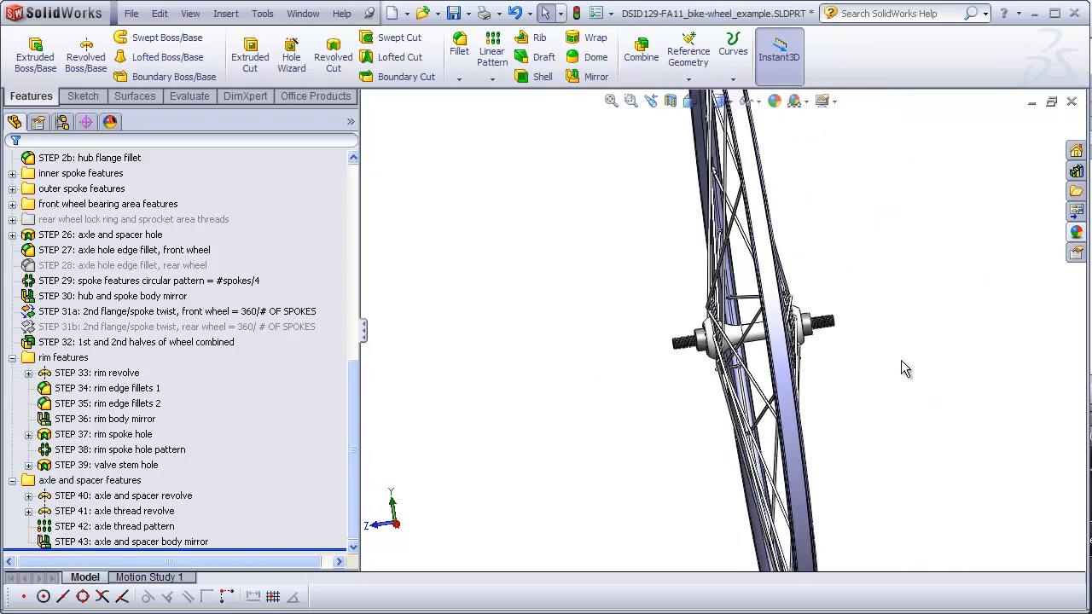
Step: Roll the model back to before the axle and spacer revolve and preview the hub cross section and front wheel bearing area layout sketches
middle_drag(902, 370, 918, 394)
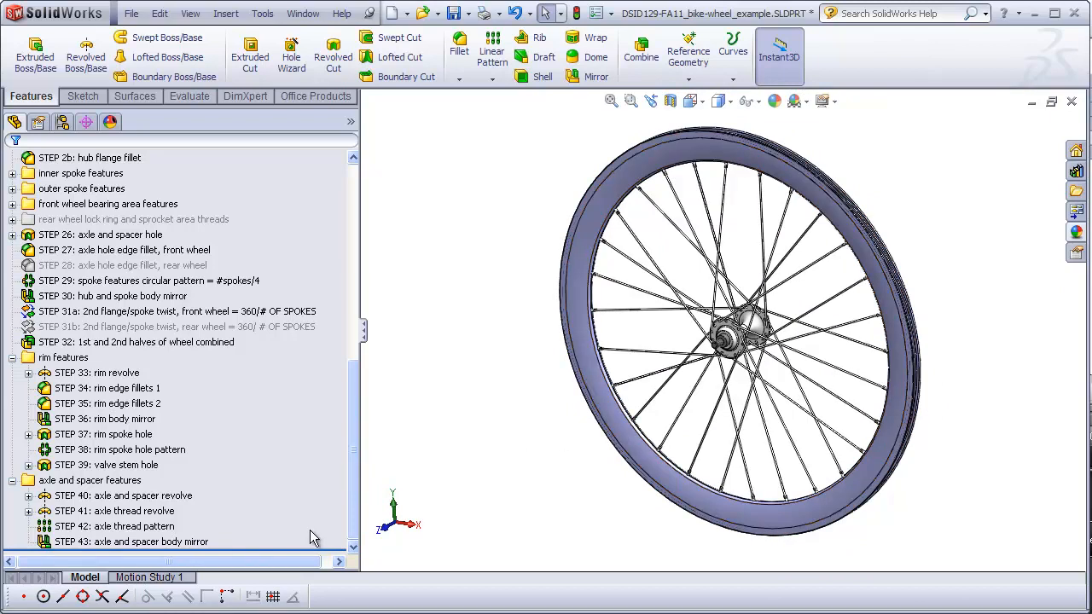
drag(309, 550, 313, 487)
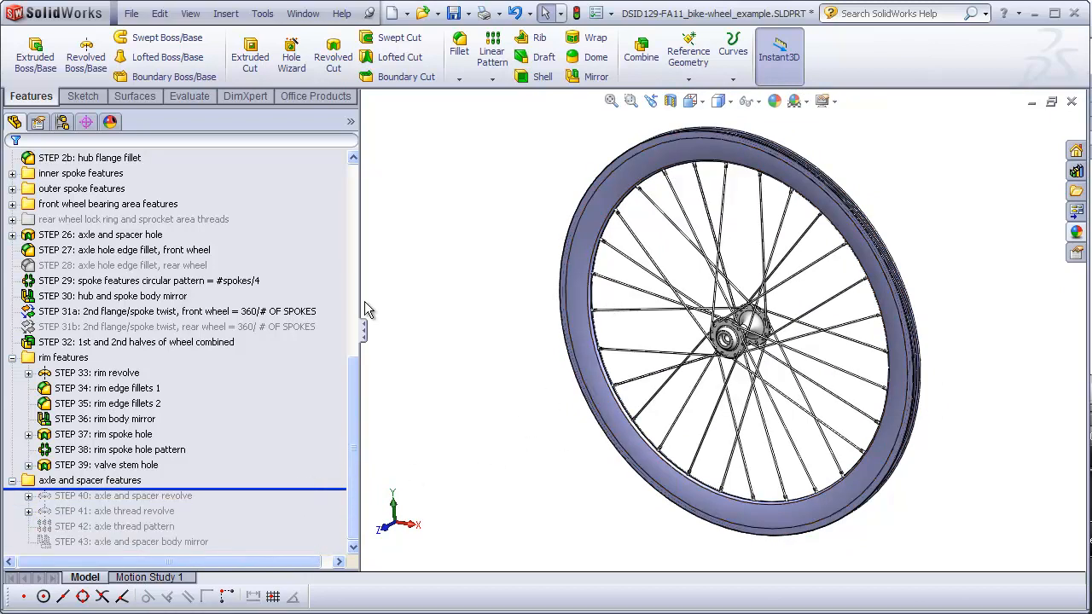
scroll(346, 198, up, 9)
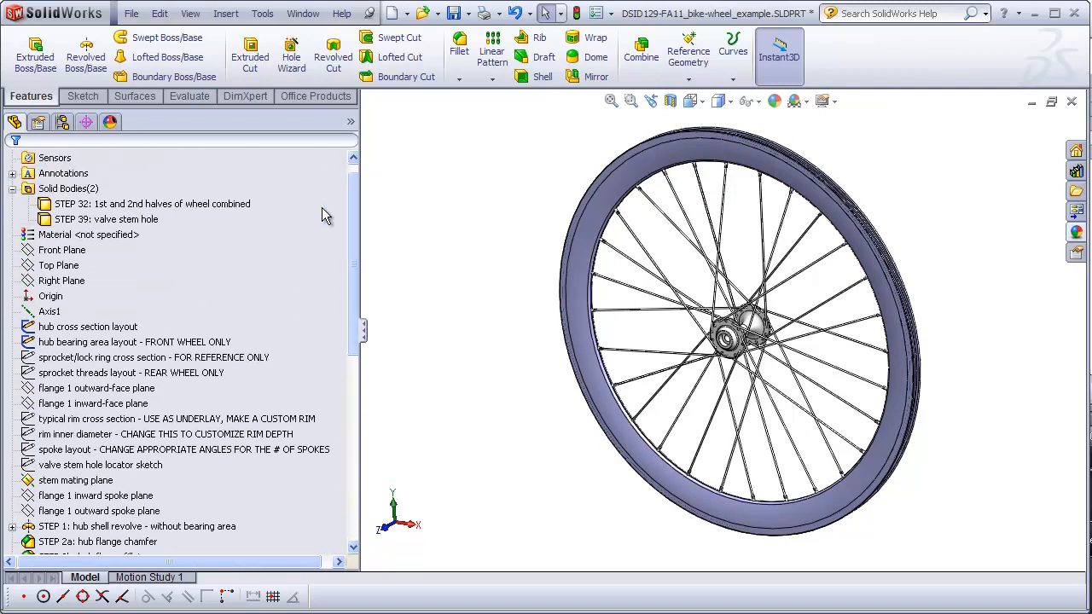
click(101, 326)
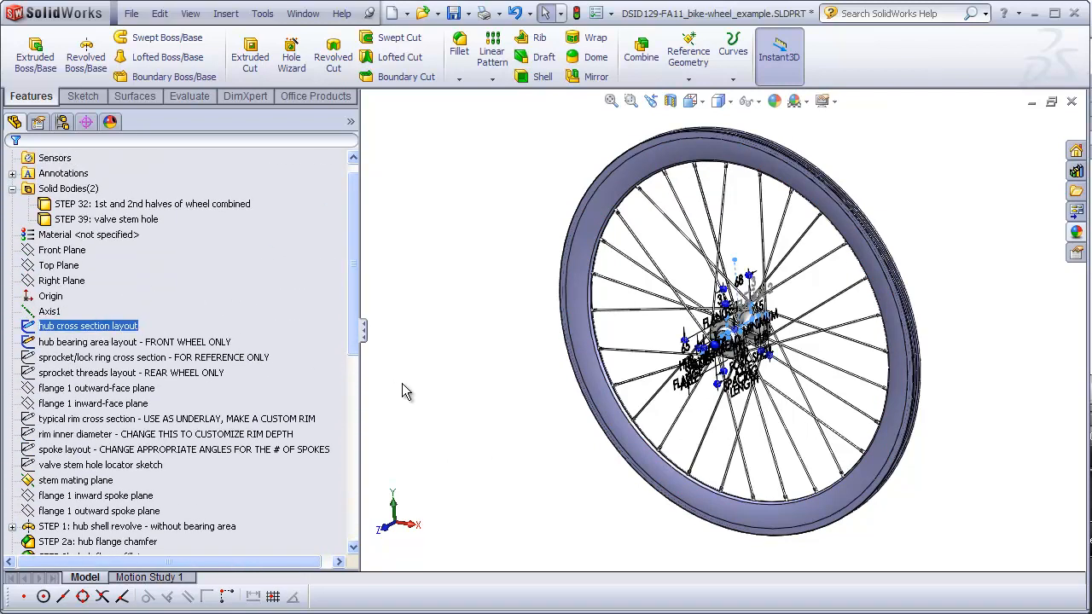
click(186, 343)
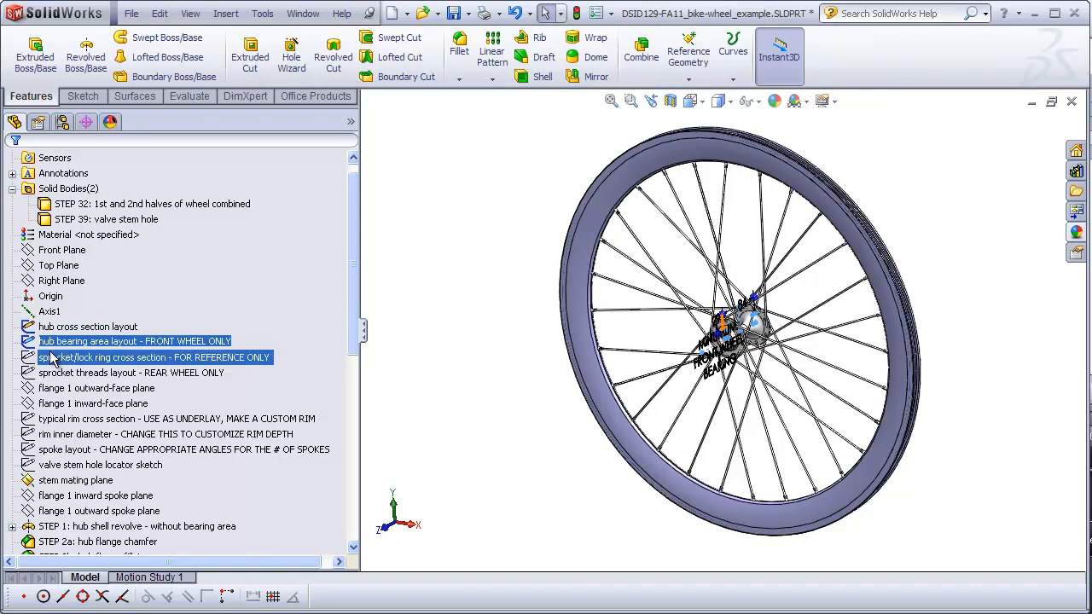
click(479, 394)
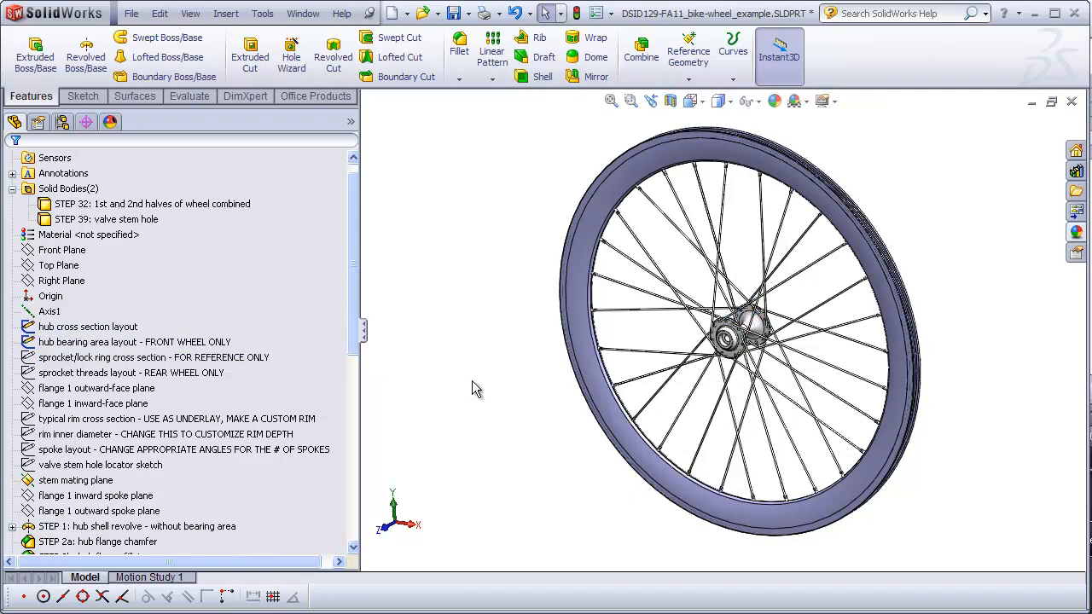
Step: Turn the hidden reference types back on and examine the axle and spacer outline of the layout sketch in the Right view
click(190, 12)
click(210, 137)
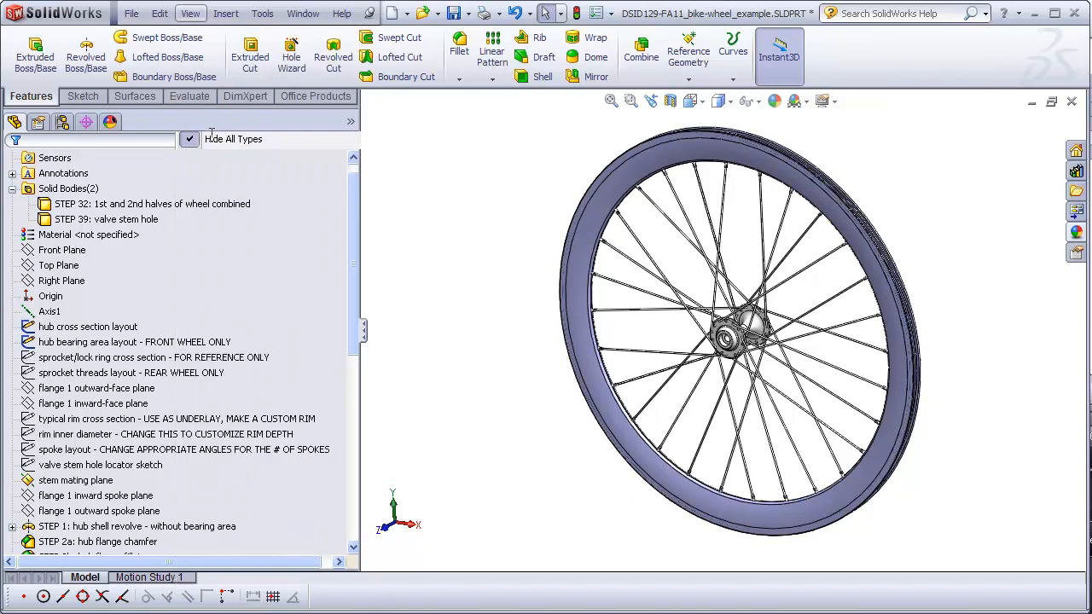
click(691, 101)
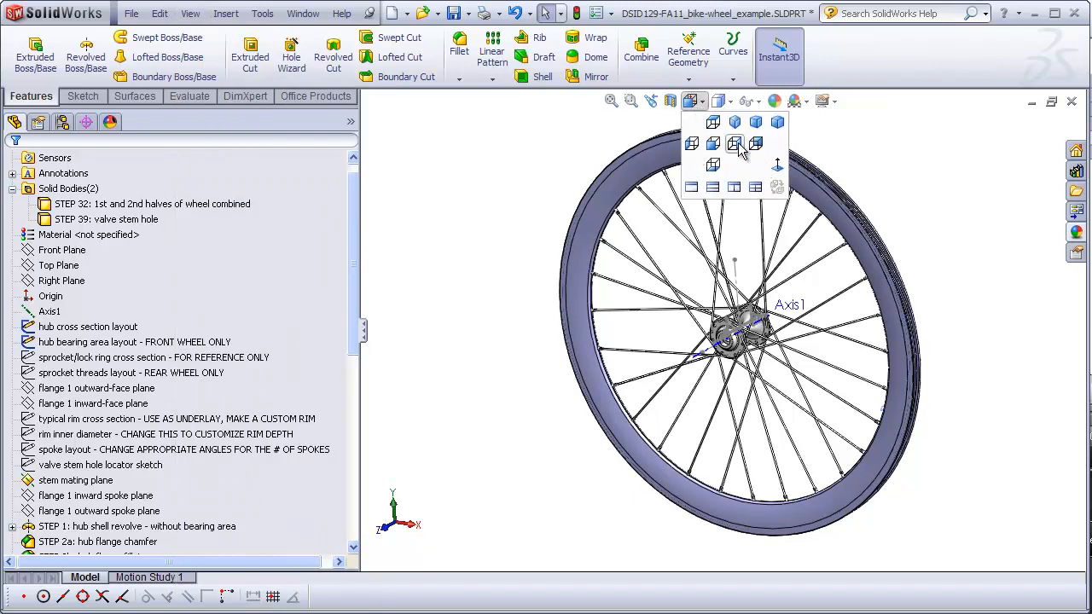
click(734, 143)
scroll(724, 324, down, 8)
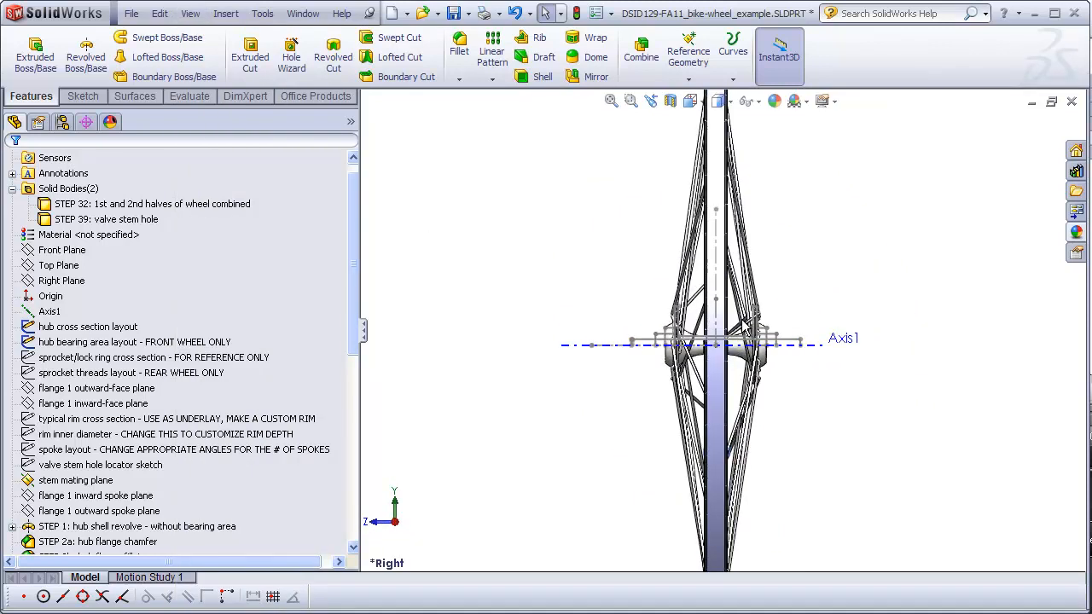
scroll(670, 341, down, 5)
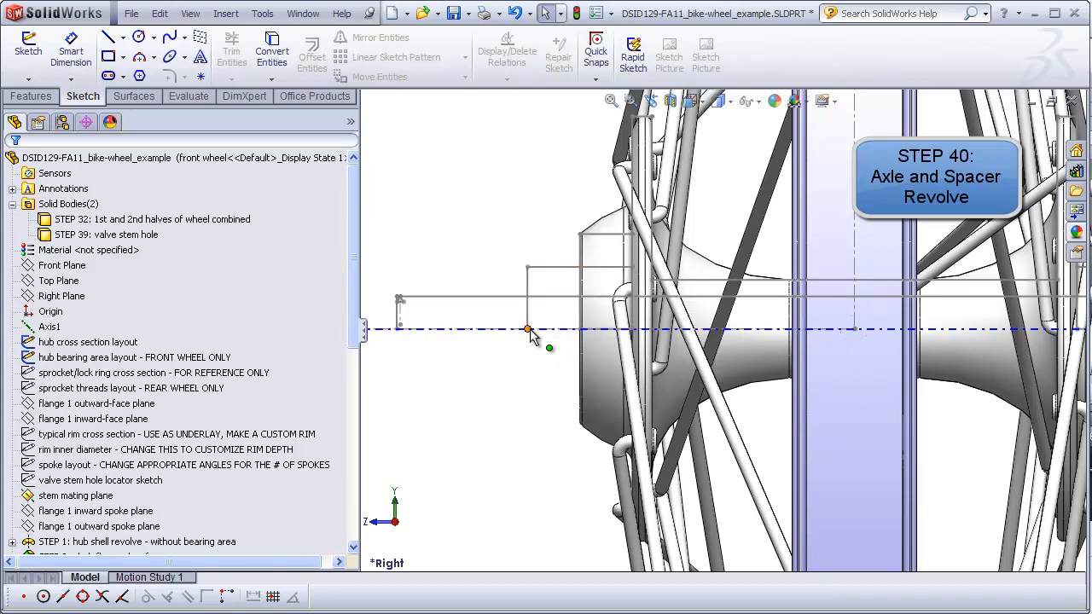
scroll(430, 305, down, 5)
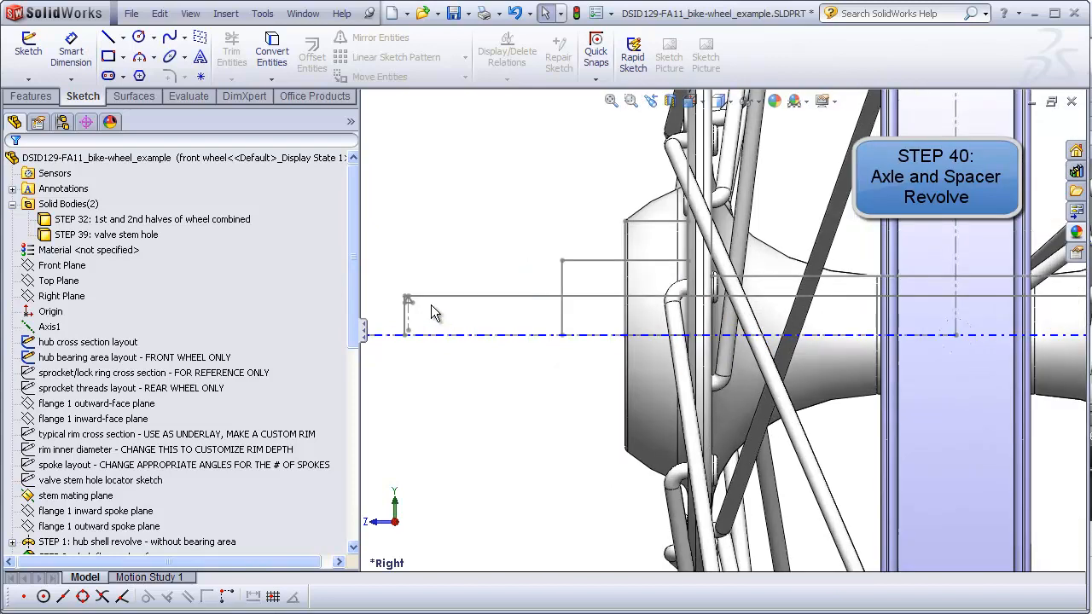
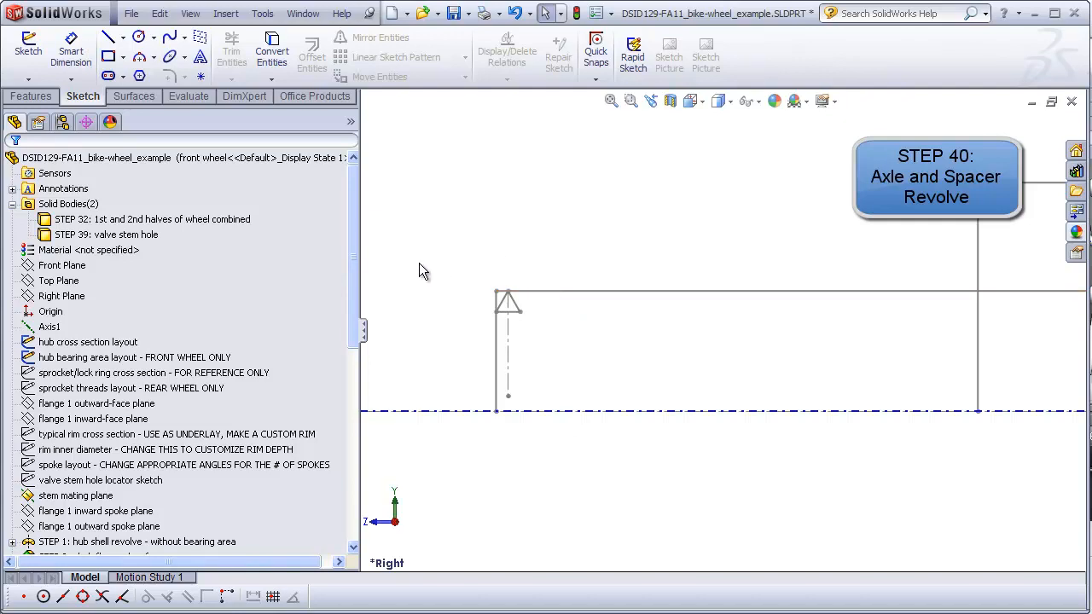
Step: Start a sketch on the Right Plane and choose the axle's end line and the thread triangle's base line for Convert Entities
click(72, 296)
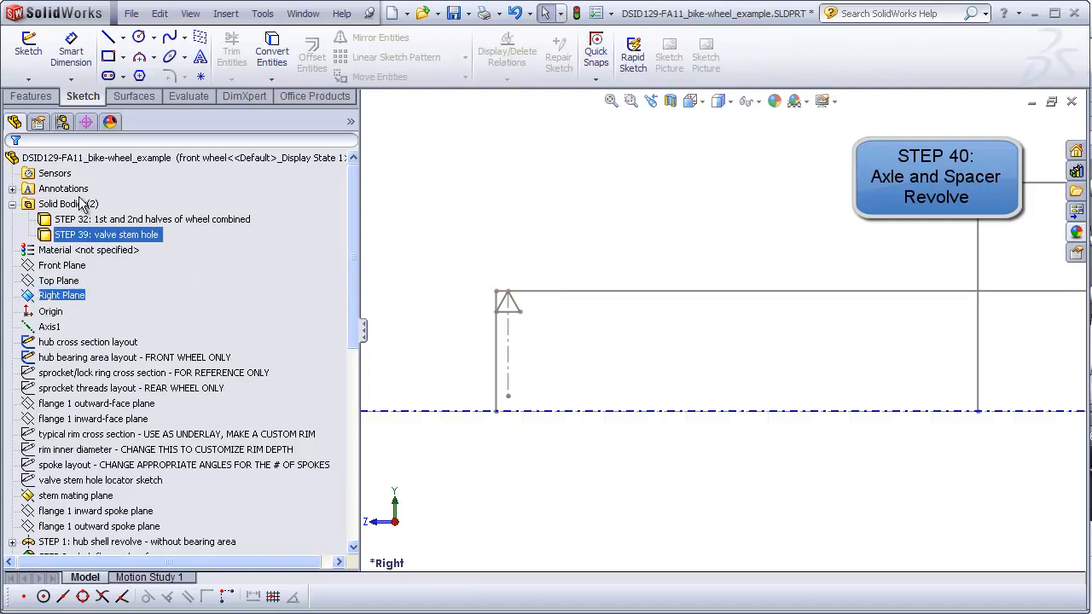
click(28, 53)
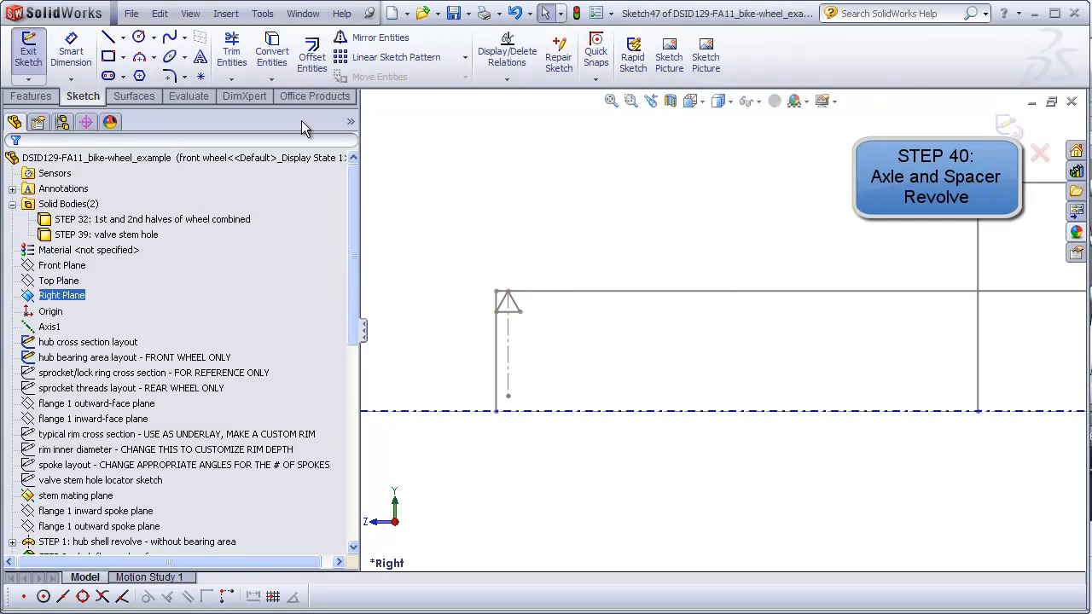
click(272, 57)
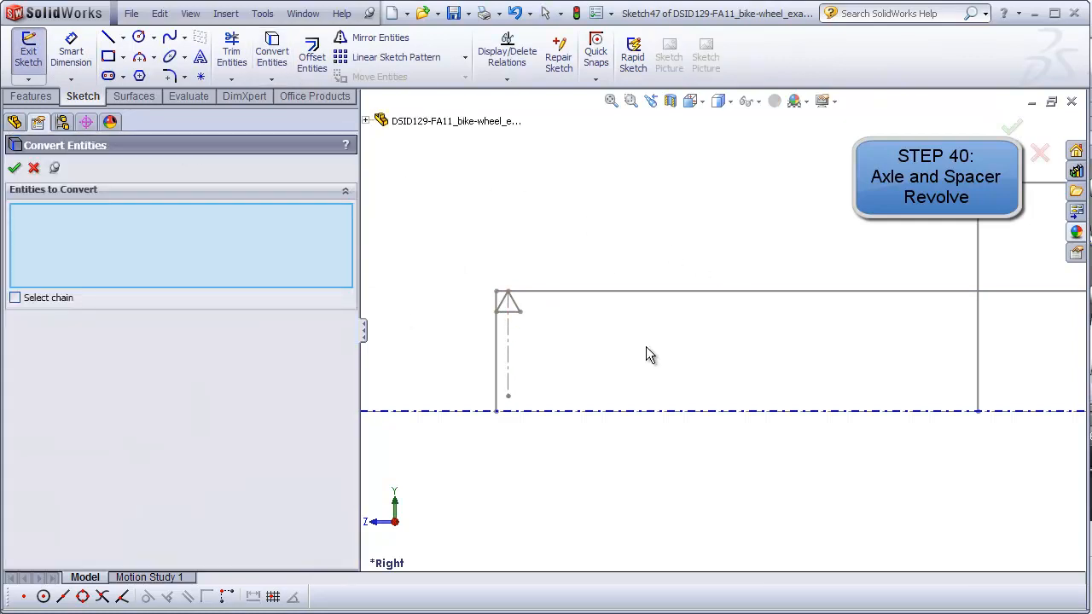
click(500, 341)
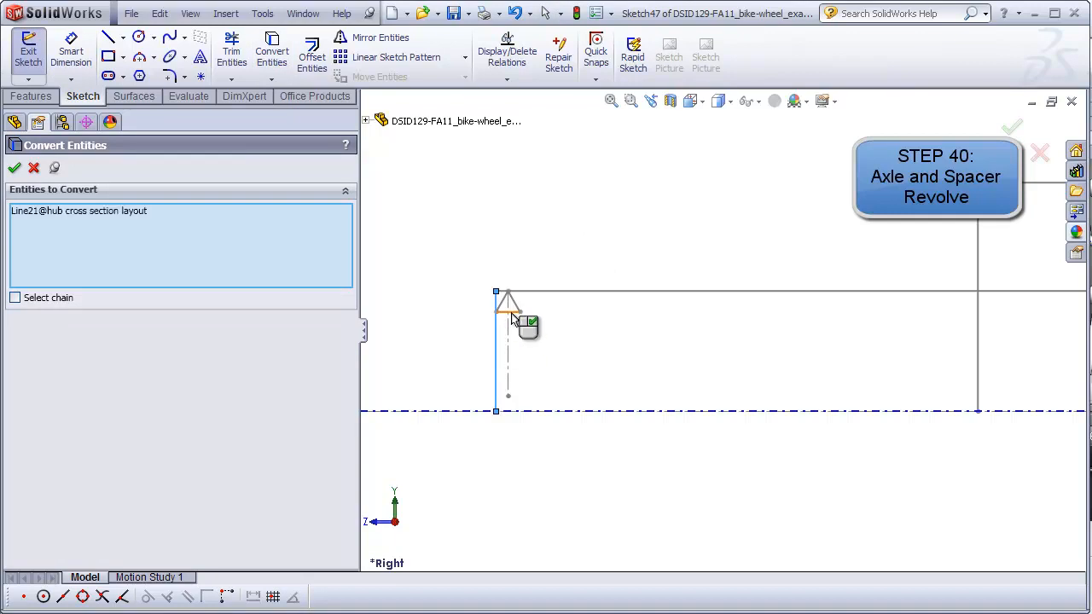
click(511, 313)
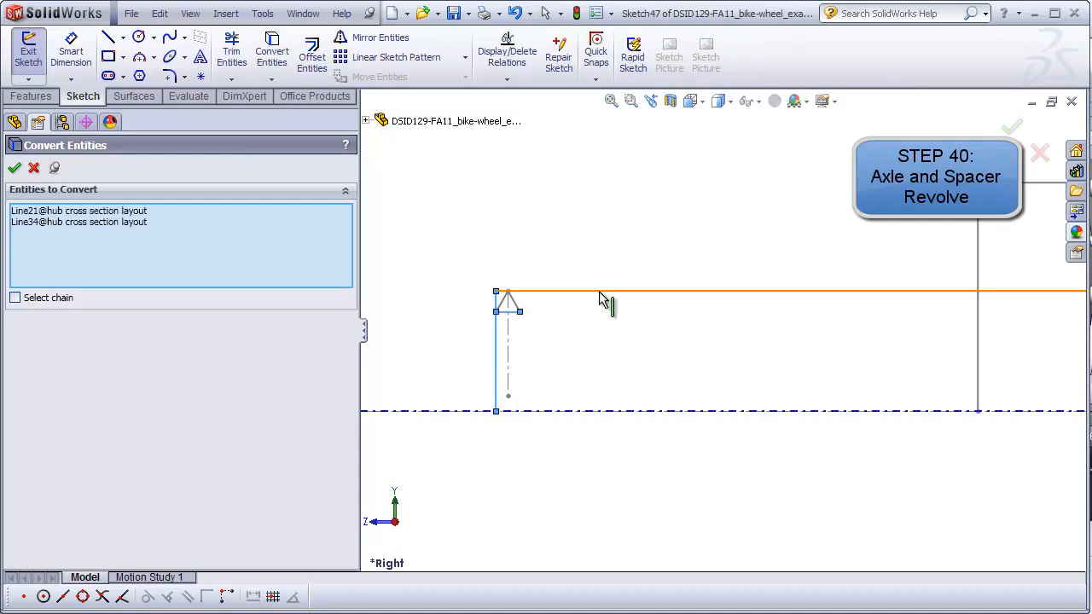
Step: Add the spacer's end and top lines and the flange face line, convert all selected entities, and hide all reference types
scroll(961, 305, up, 3)
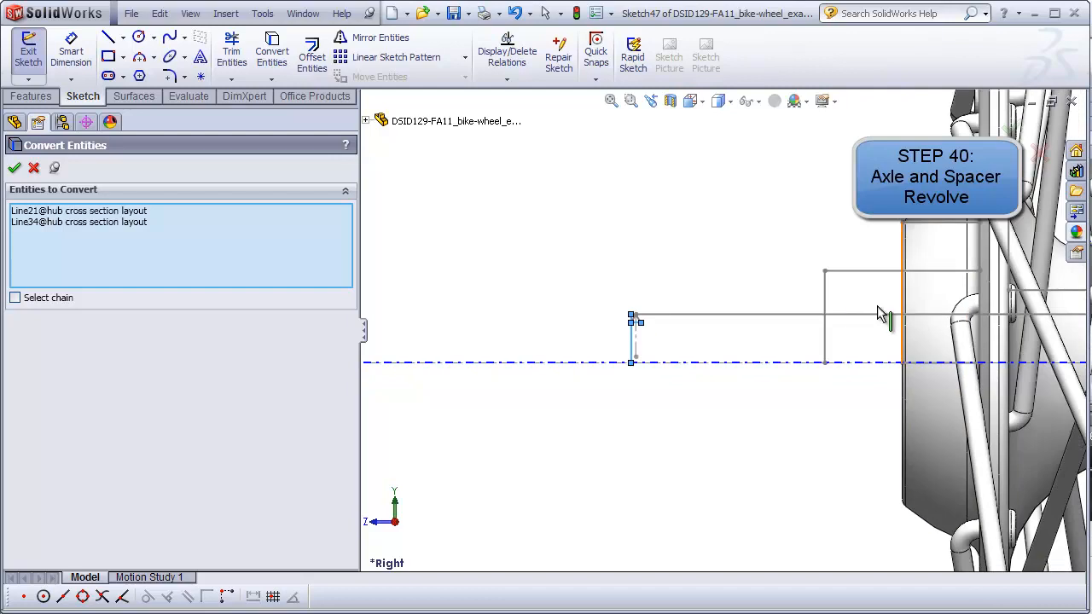
click(824, 303)
click(871, 273)
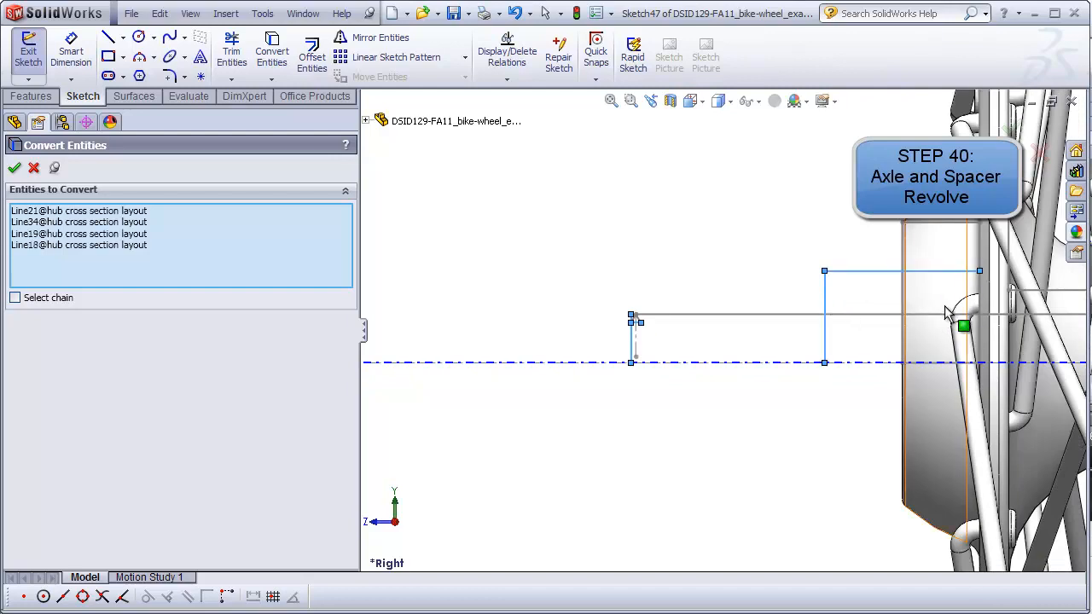
click(979, 286)
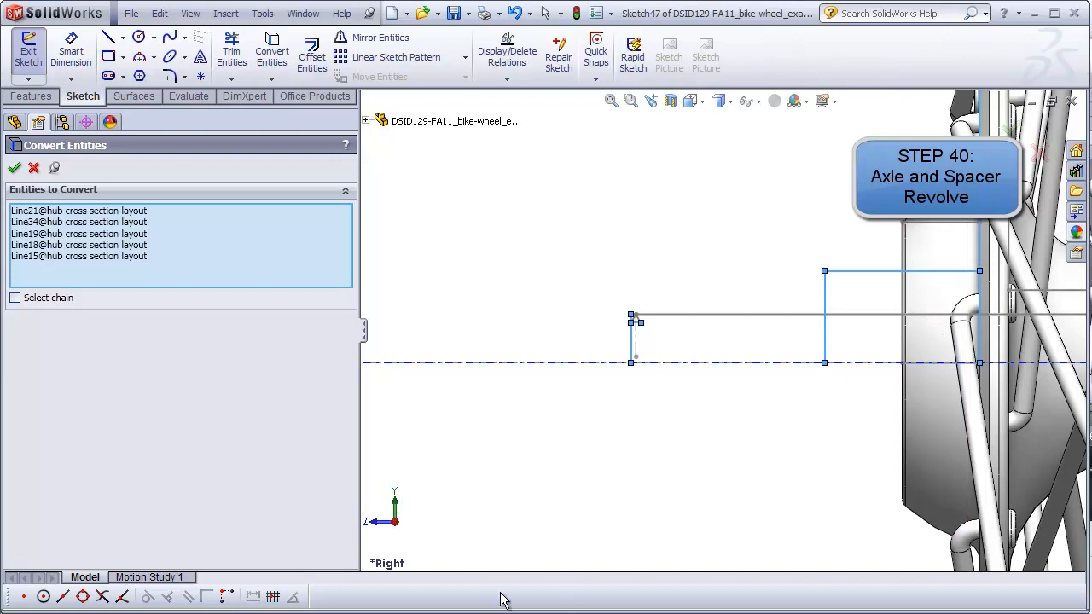
scroll(716, 337, up, 3)
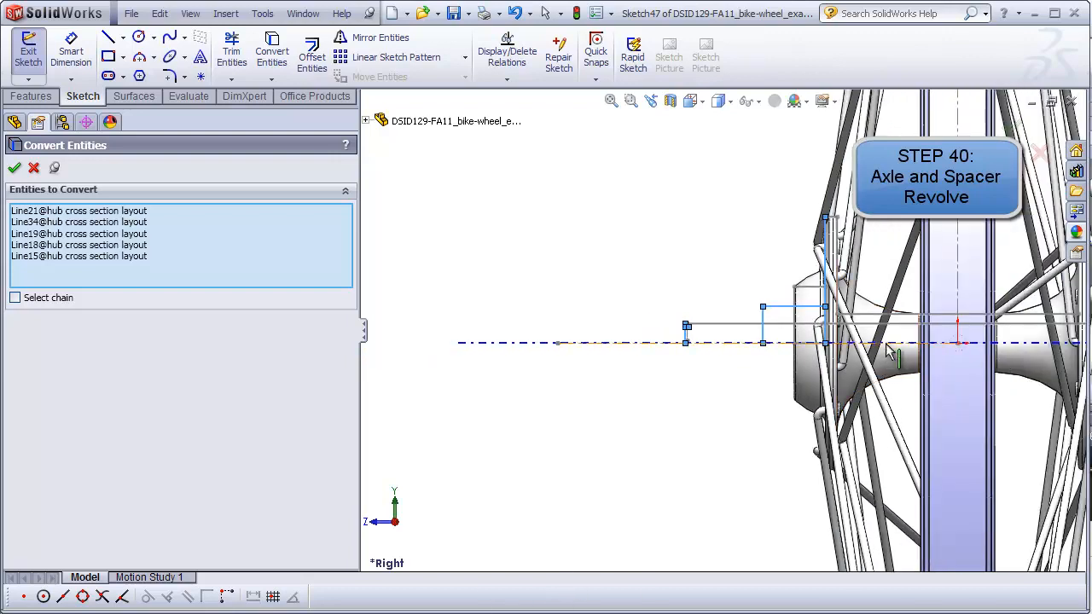
scroll(887, 350, down, 1)
scroll(887, 350, down, 1)
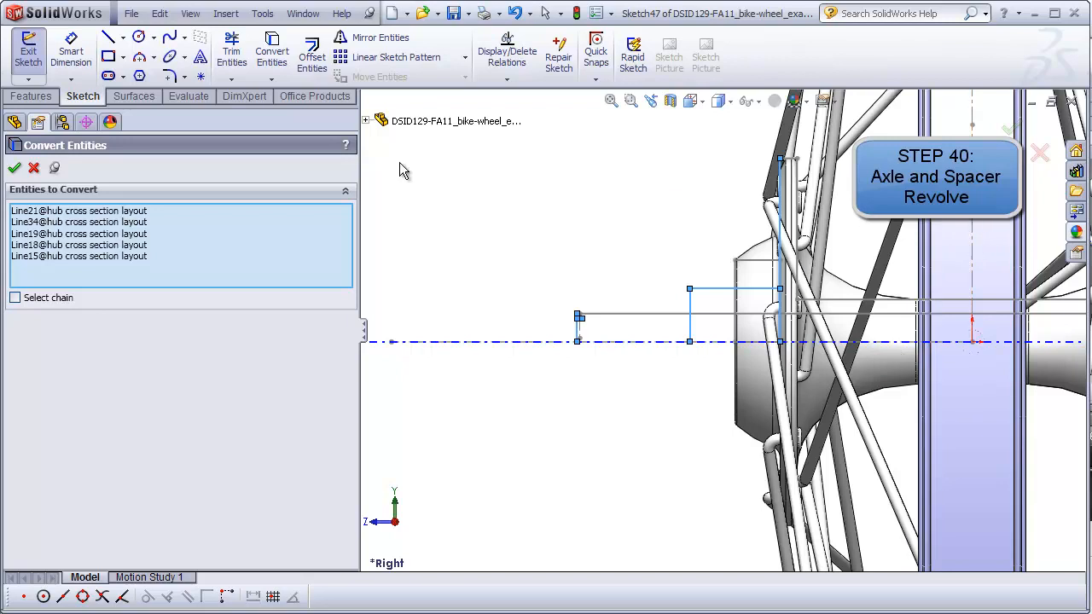
click(14, 168)
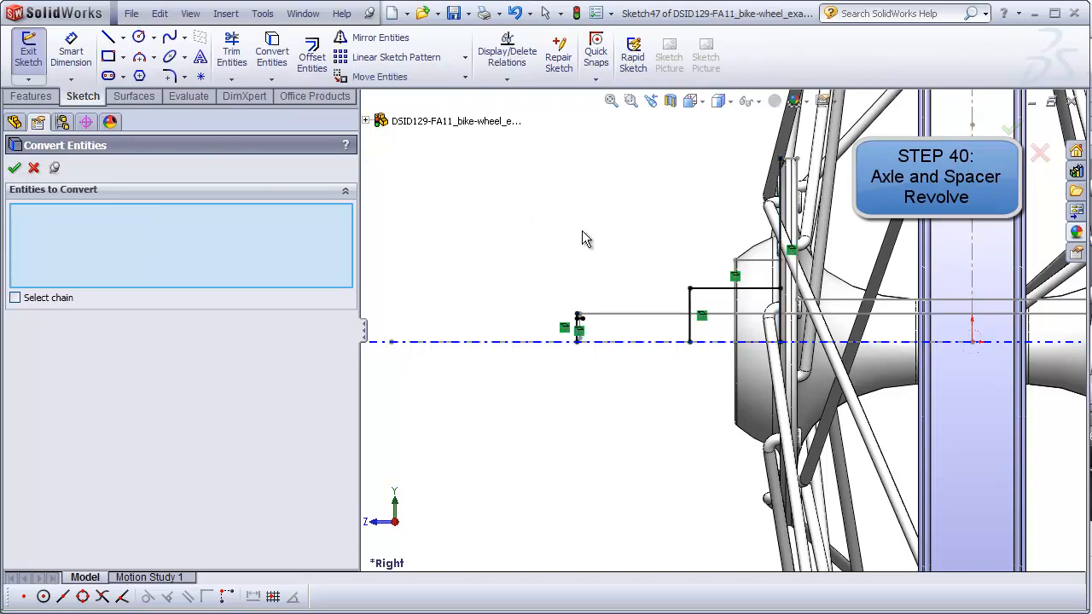
click(192, 13)
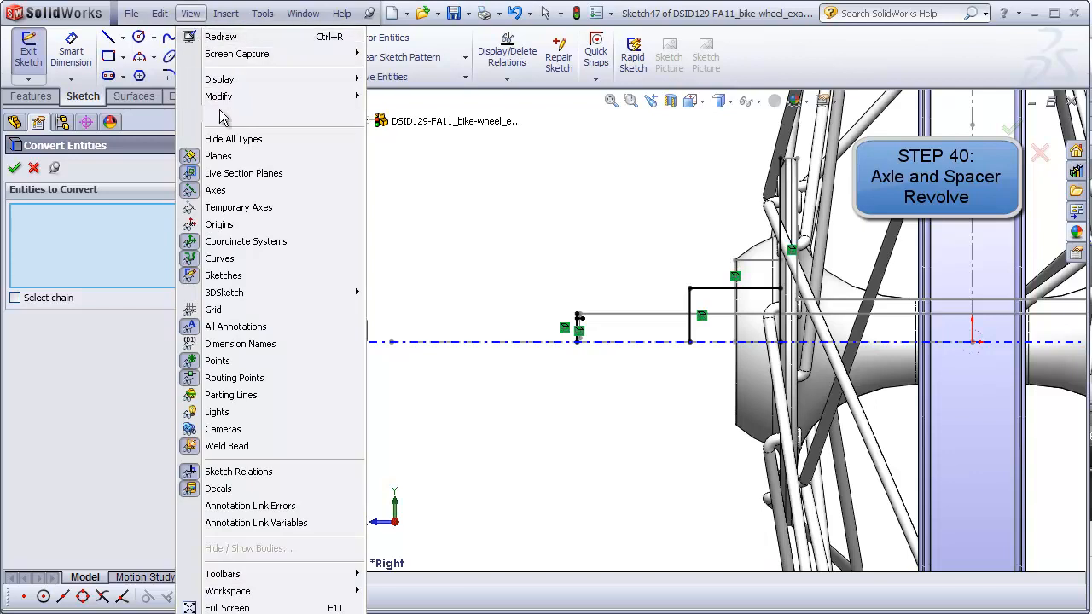
click(232, 140)
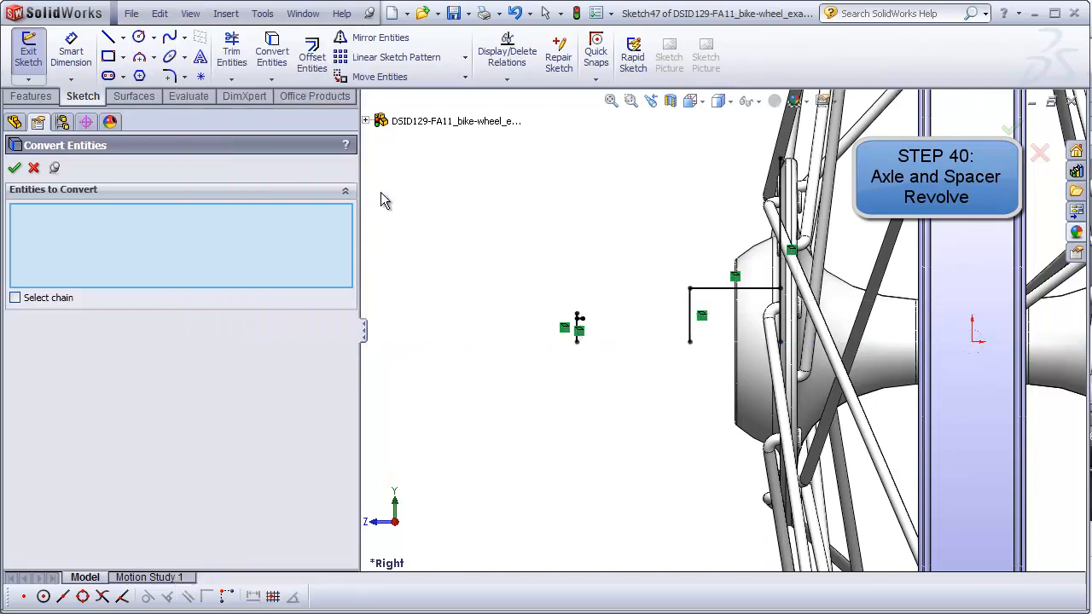
Step: Draw a horizontal line from the origin to the axle end and a vertical line up from the origin, and extend the thread base line past it
click(108, 38)
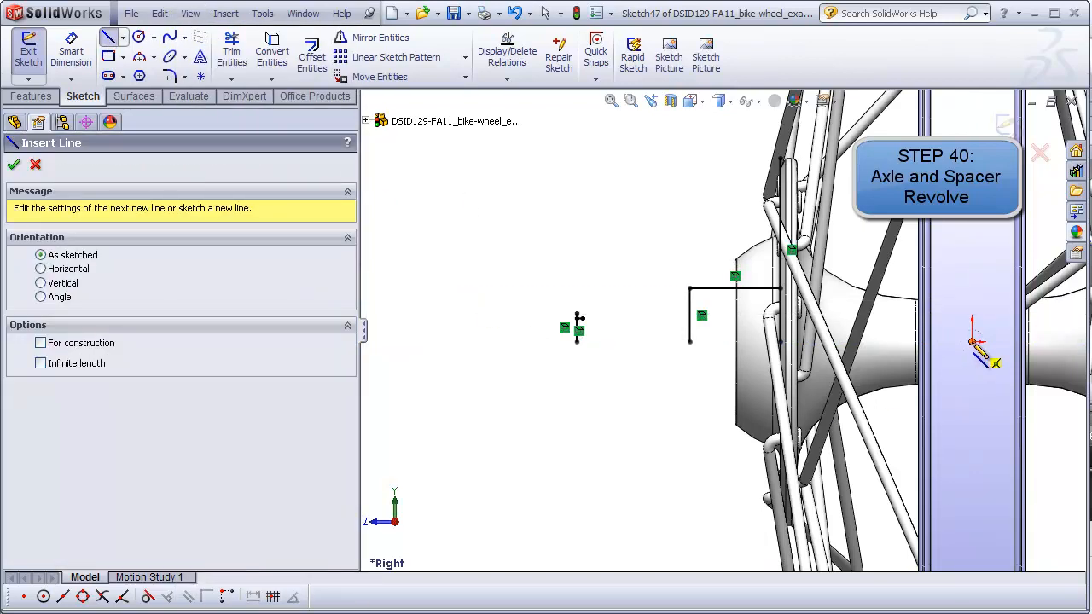
click(972, 342)
click(578, 341)
key(Escape)
click(972, 342)
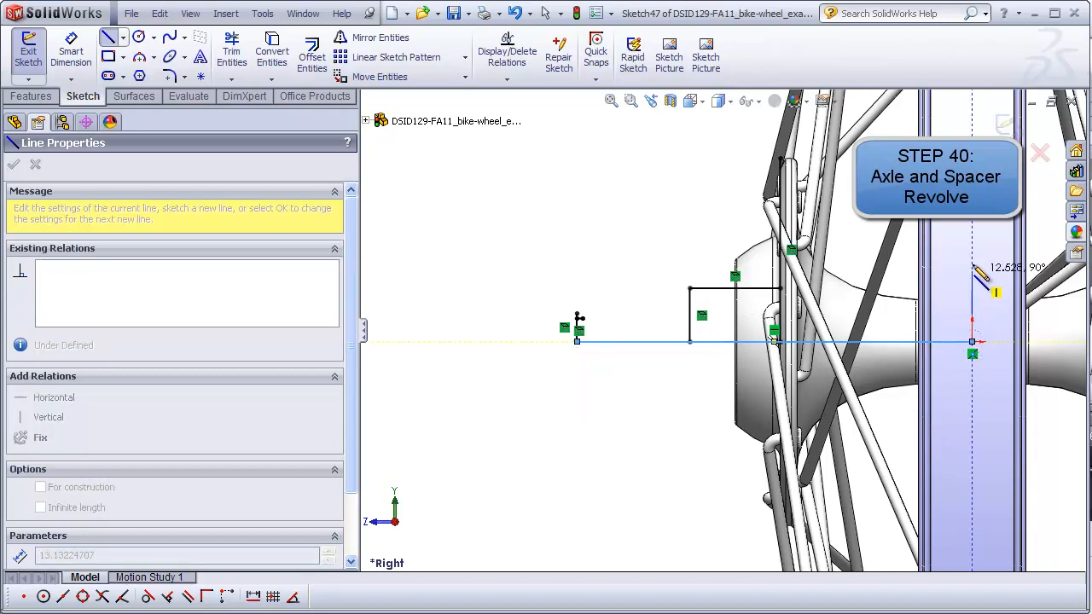
click(972, 237)
key(Escape)
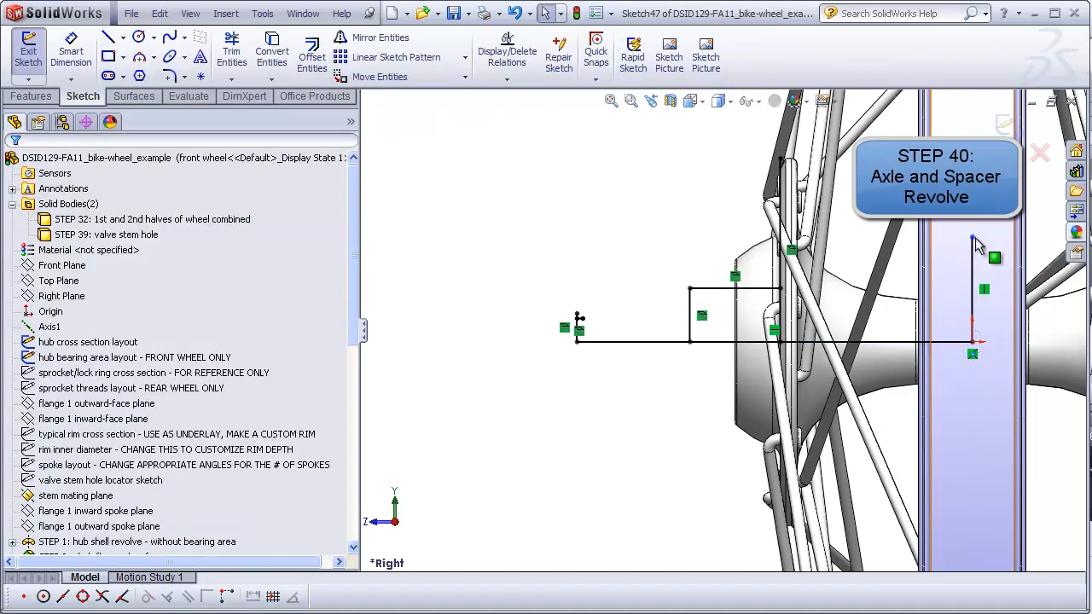
drag(577, 317, 995, 319)
click(669, 401)
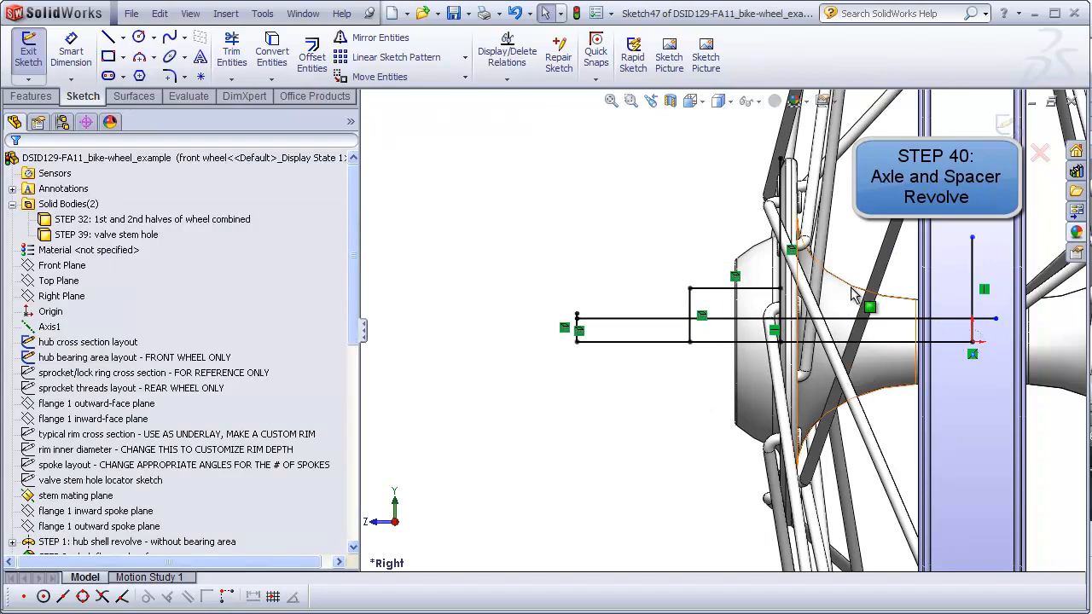
Step: Power trim the excess line segments at the axle end, spacer, flange and wheel centre into a closed axle and spacer half-profile
scroll(814, 290, down, 2)
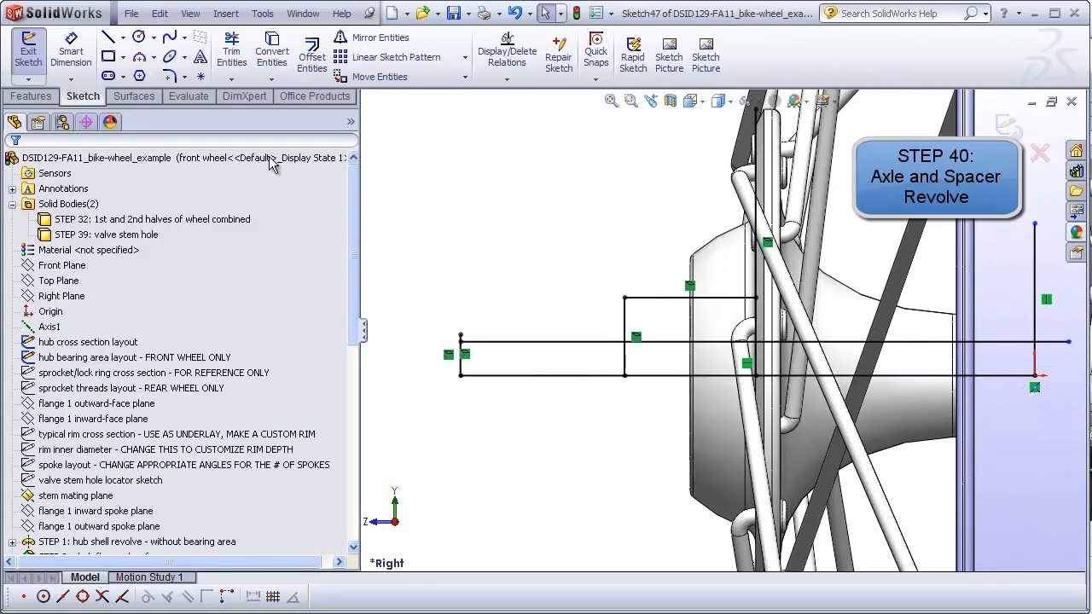
click(231, 51)
scroll(484, 340, down, 3)
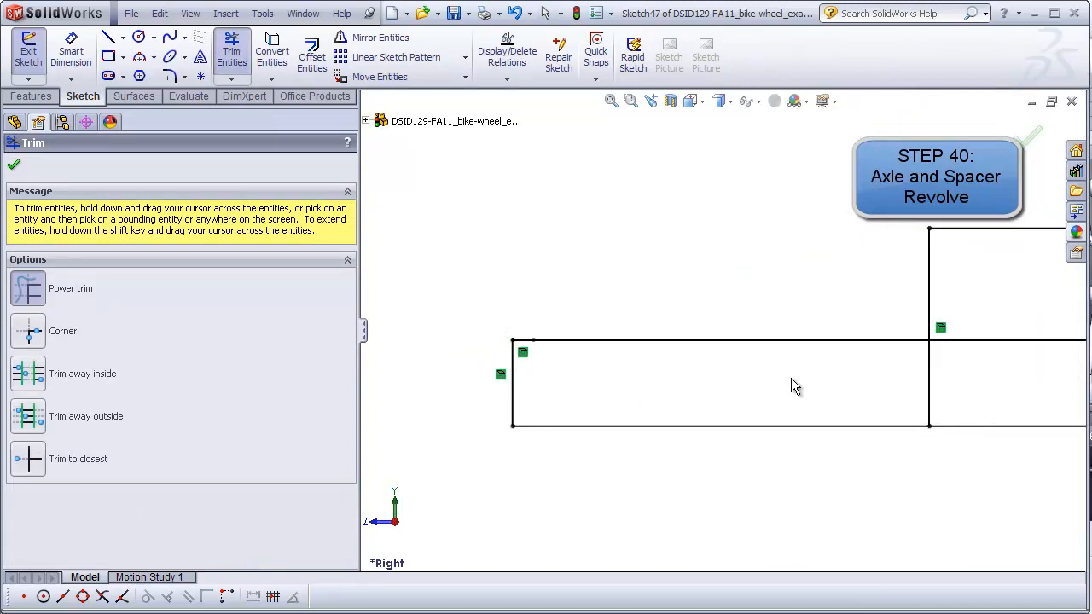
drag(973, 348, 928, 339)
key(z)
scroll(919, 329, down, 3)
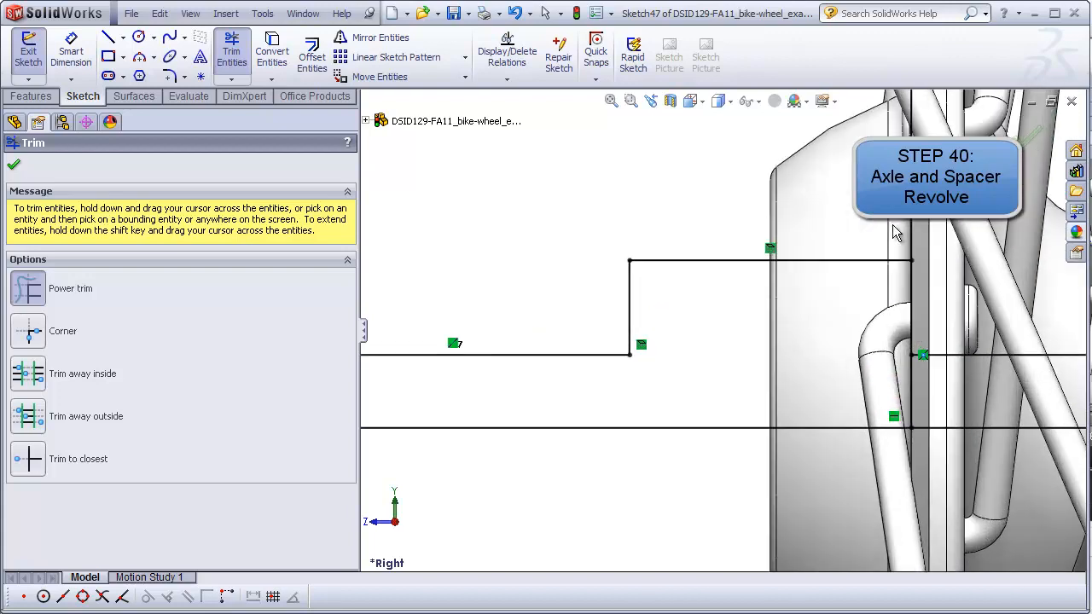
drag(902, 392, 932, 399)
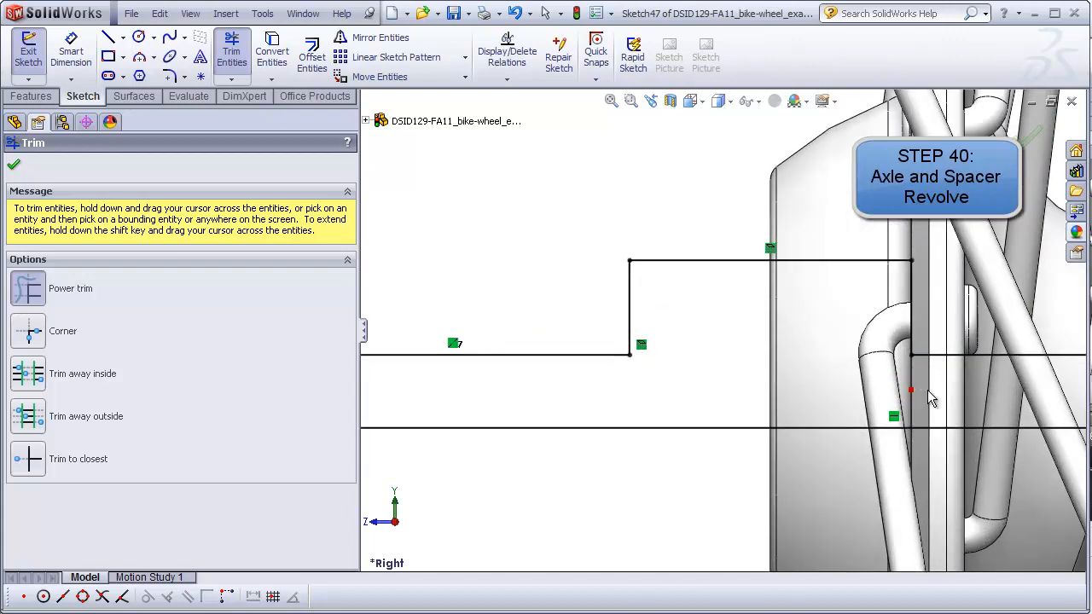
scroll(938, 388, up, 3)
mouse_move(986, 343)
mouse_down()
mouse_move(979, 369)
mouse_move(1004, 363)
mouse_move(1000, 334)
mouse_move(982, 326)
mouse_up()
key(Escape)
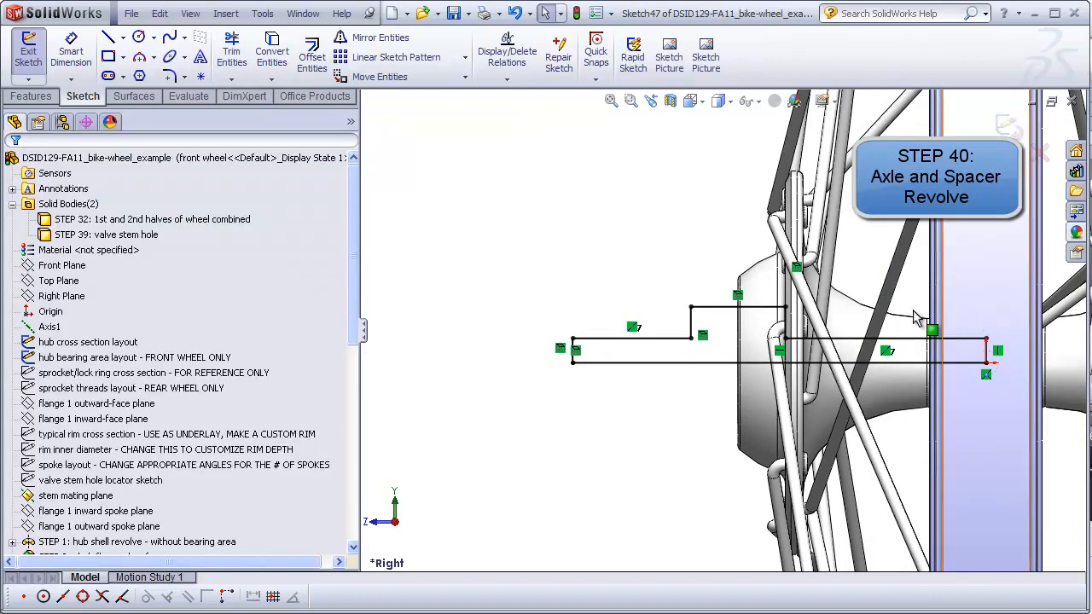
middle_drag(631, 270, 668, 319)
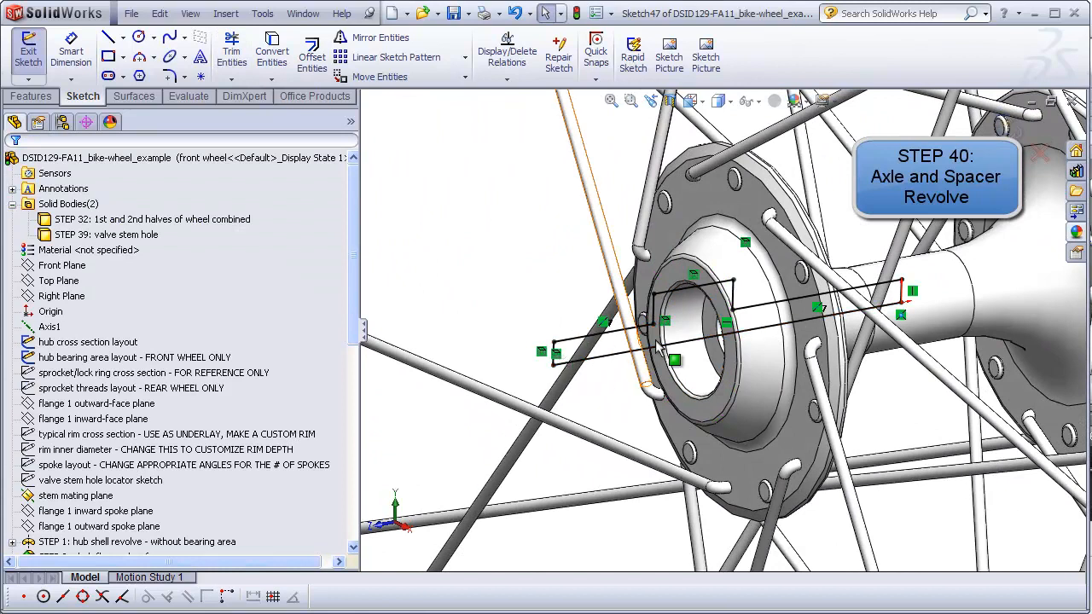
Step: Revolve the axle and spacer profile 360 degrees about its long base line as a separate body, without merging the result
click(905, 294)
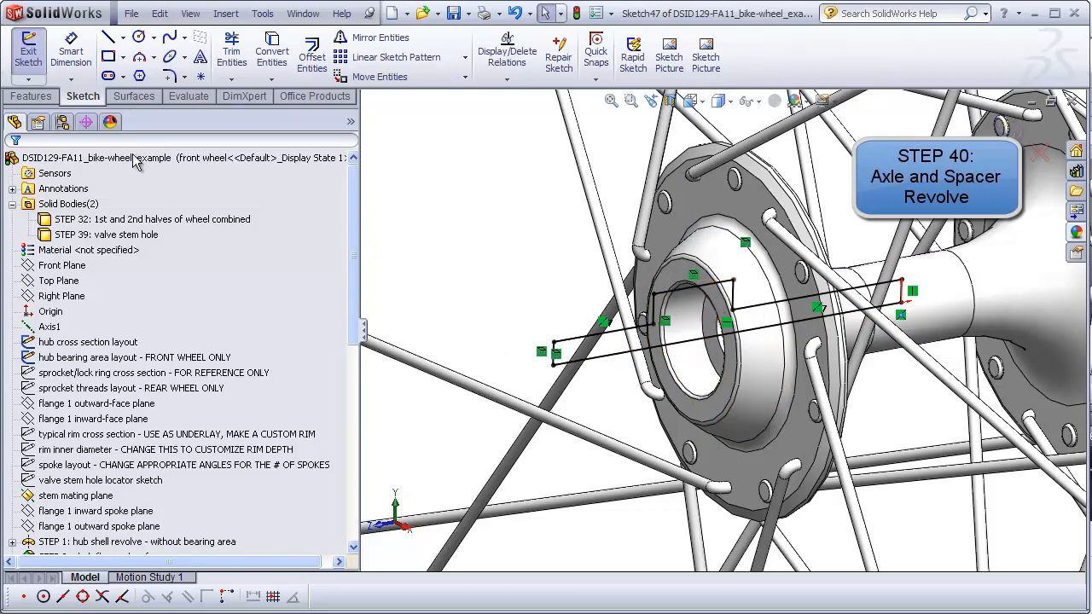
click(33, 97)
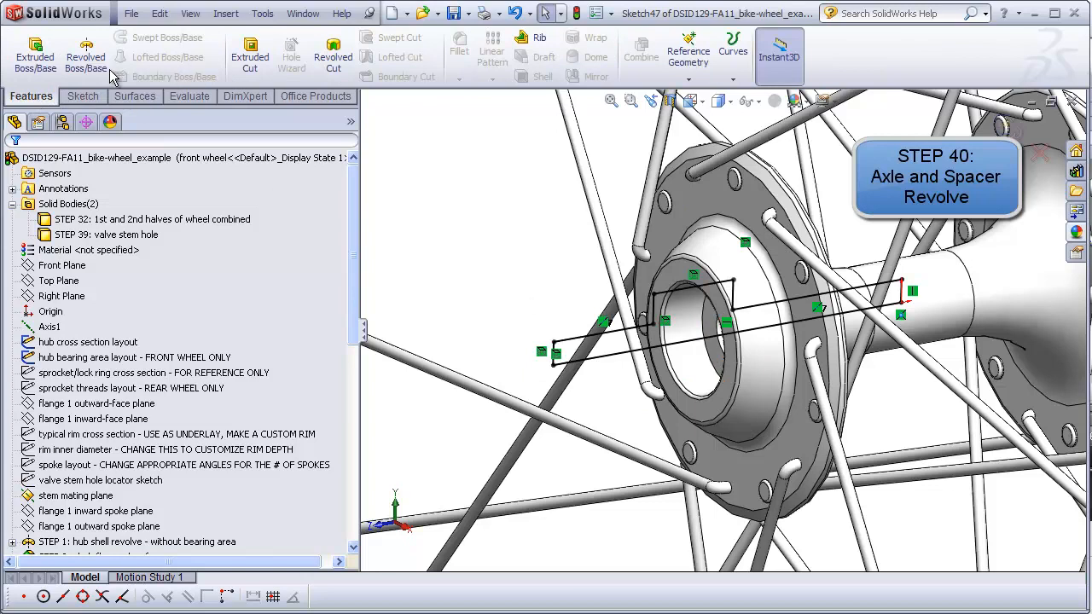
click(86, 58)
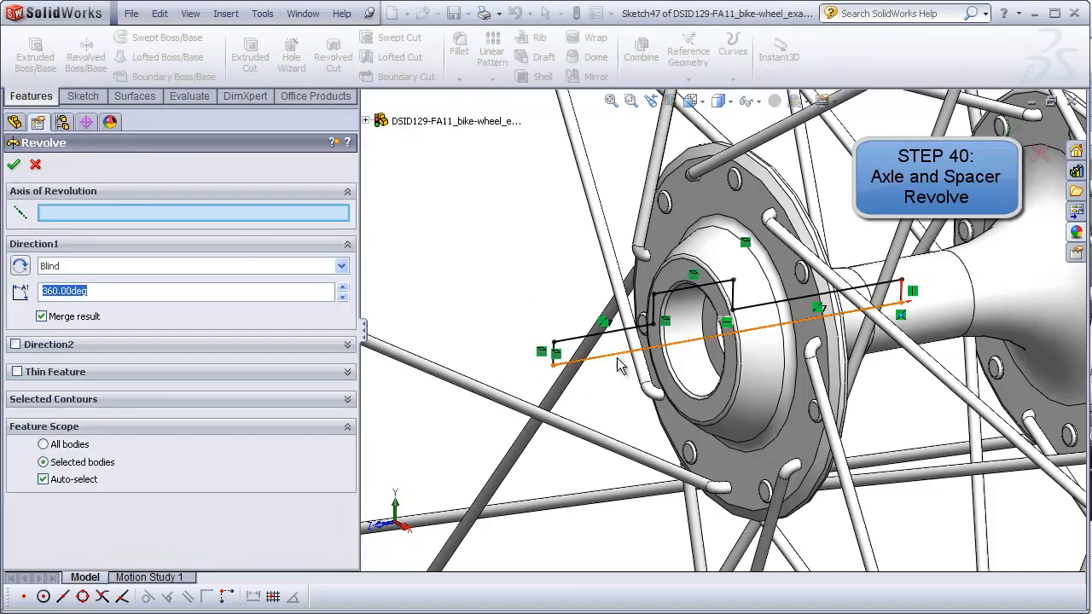
click(619, 362)
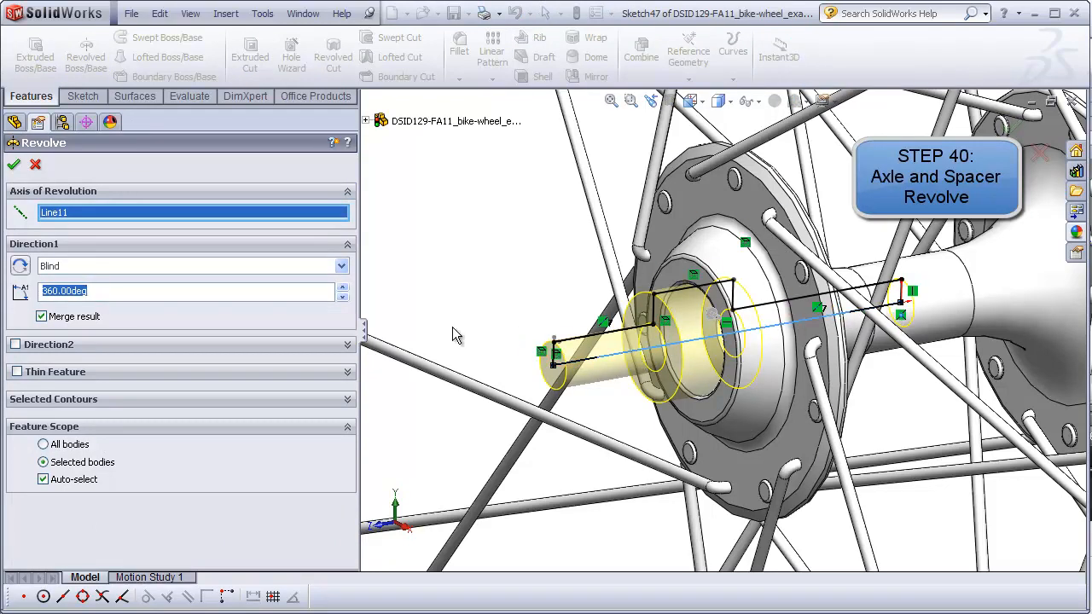
click(42, 316)
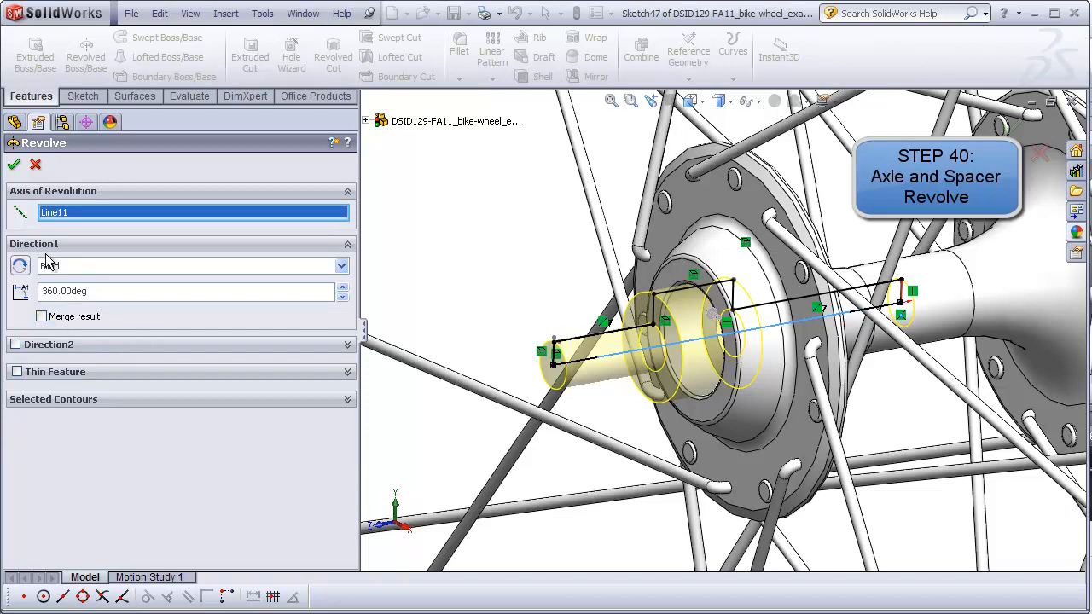
click(13, 166)
middle_drag(501, 294, 585, 373)
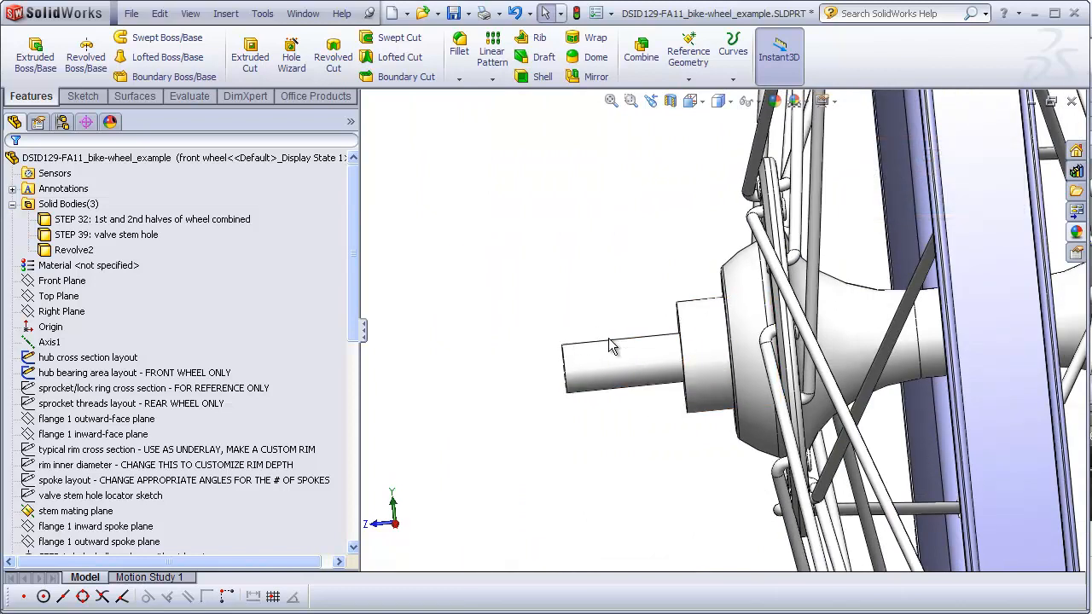
middle_drag(631, 327, 643, 370)
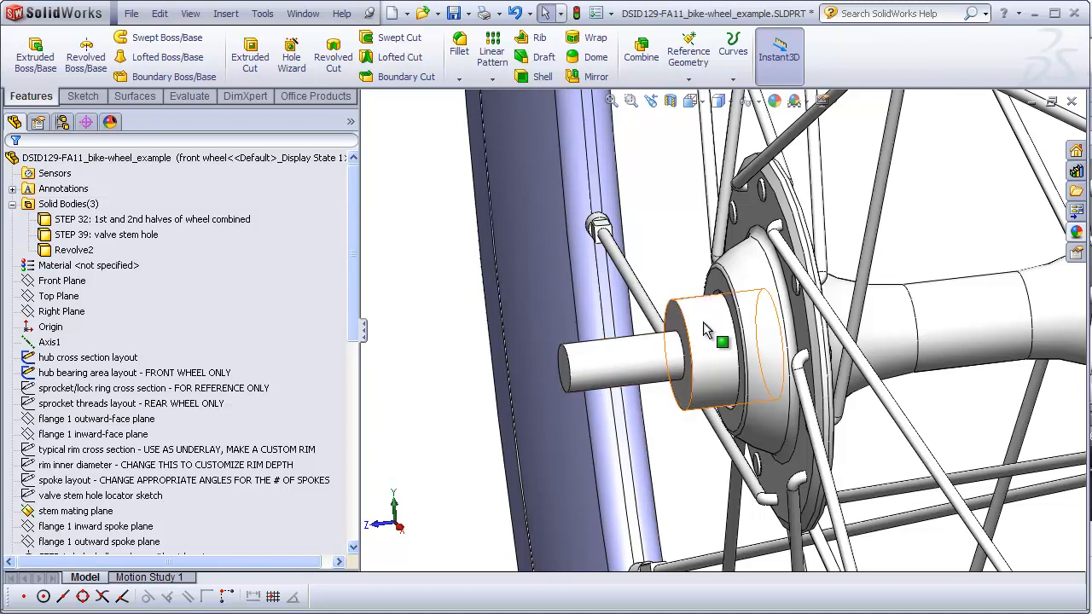
middle_drag(678, 279, 673, 281)
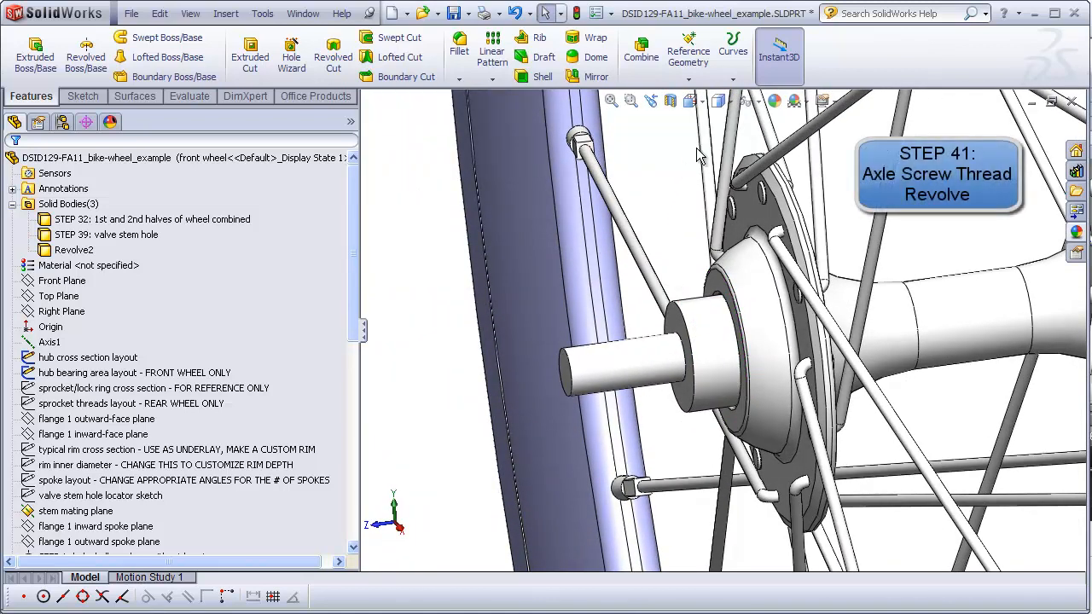
Step: Switch to the Right view, show the hidden reference types and start a sketch on the Right Plane
click(689, 101)
click(729, 152)
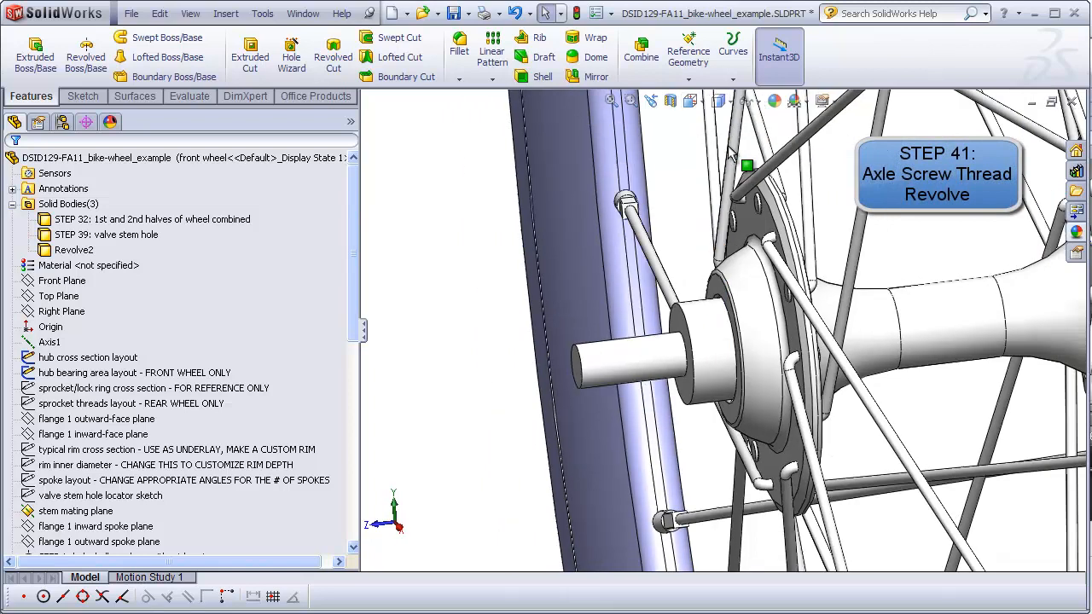
scroll(698, 349, down, 5)
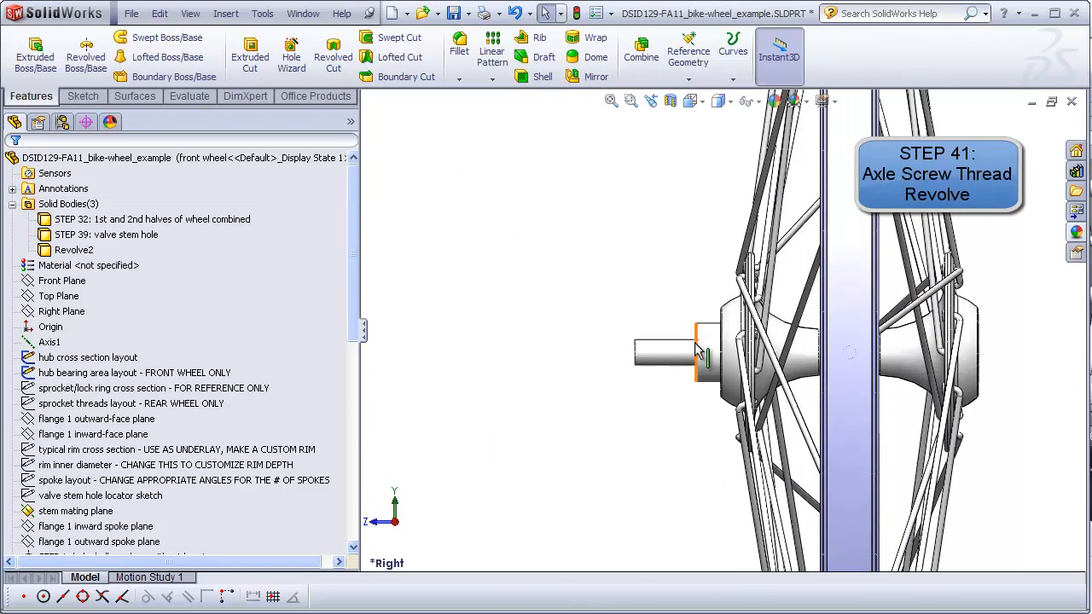
scroll(697, 350, down, 4)
click(190, 13)
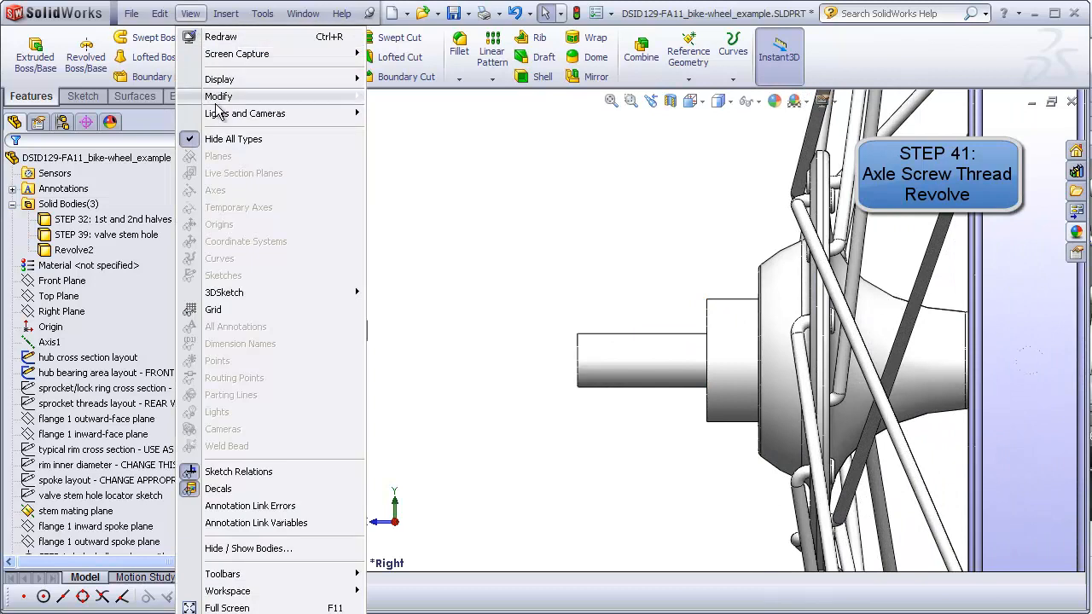
click(233, 139)
scroll(618, 346, down, 3)
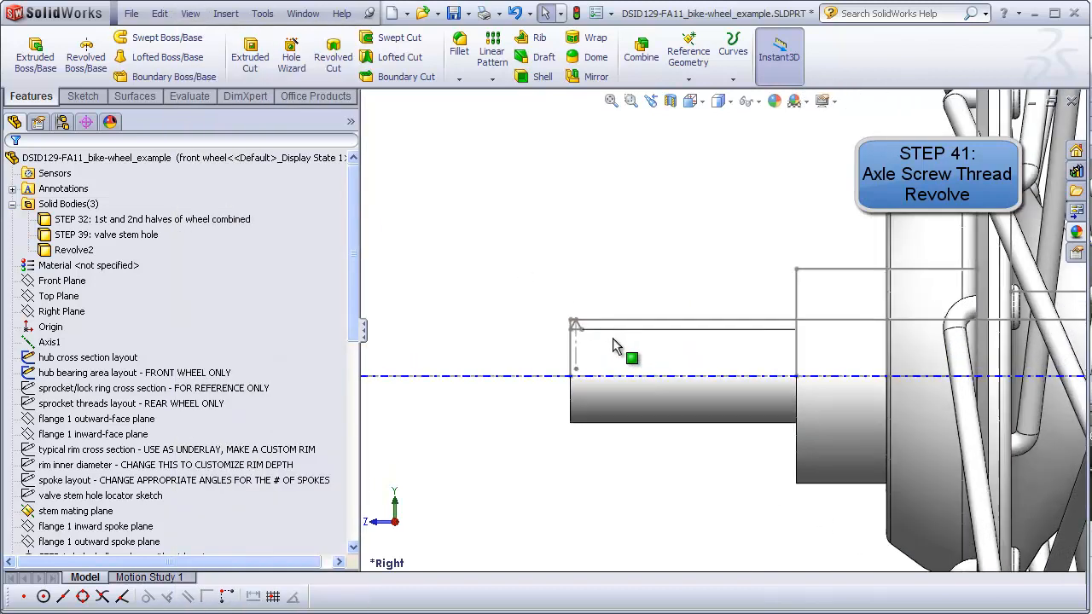
scroll(618, 346, down, 3)
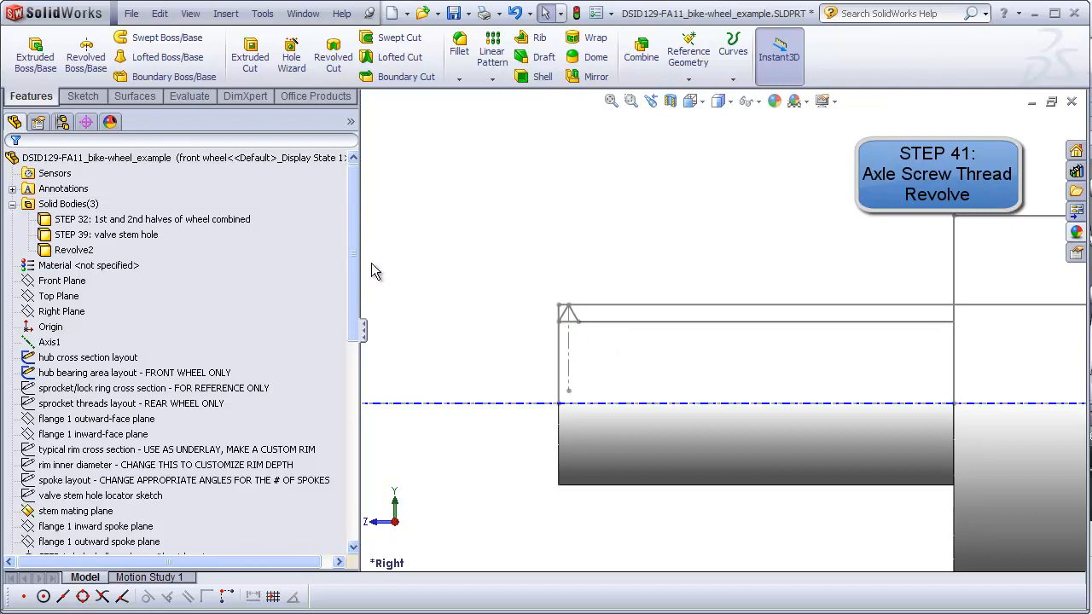
click(68, 313)
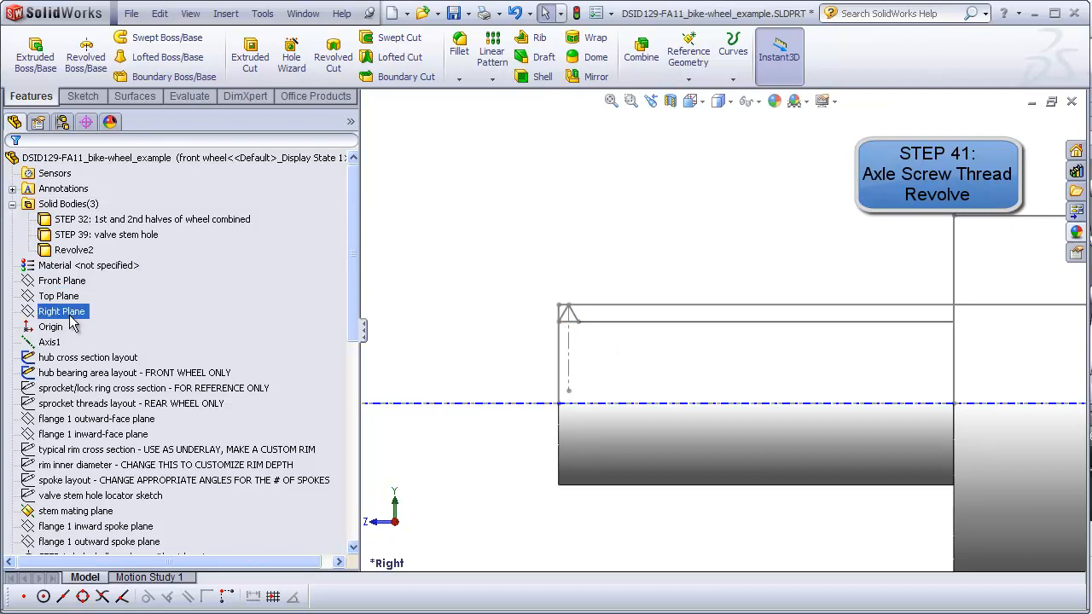
click(83, 96)
click(28, 51)
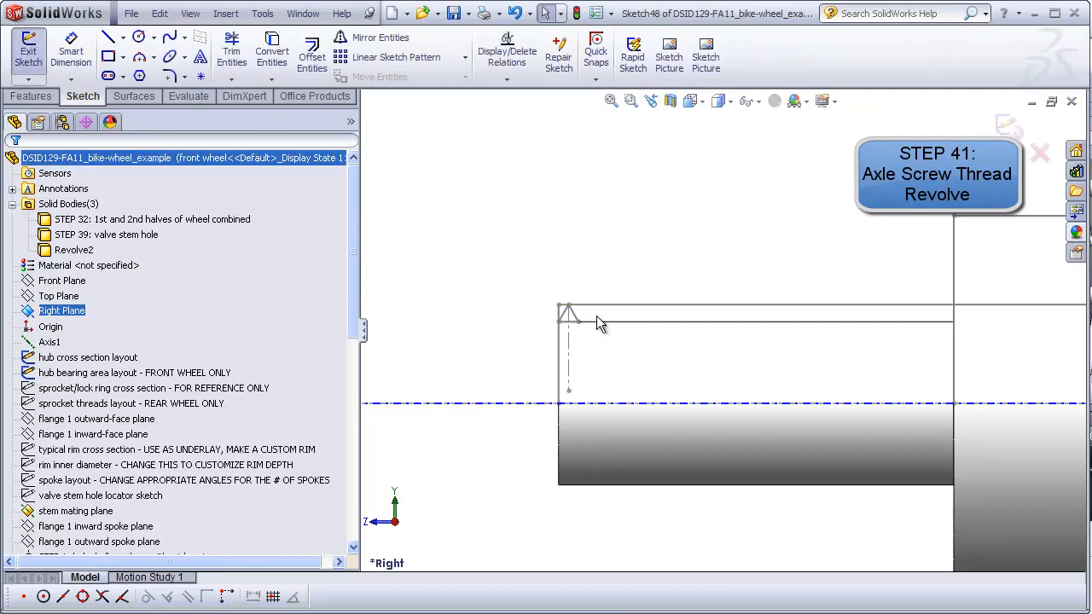
Step: Convert the three lines of the thread triangle at the axle end into the sketch
scroll(597, 315, down, 2)
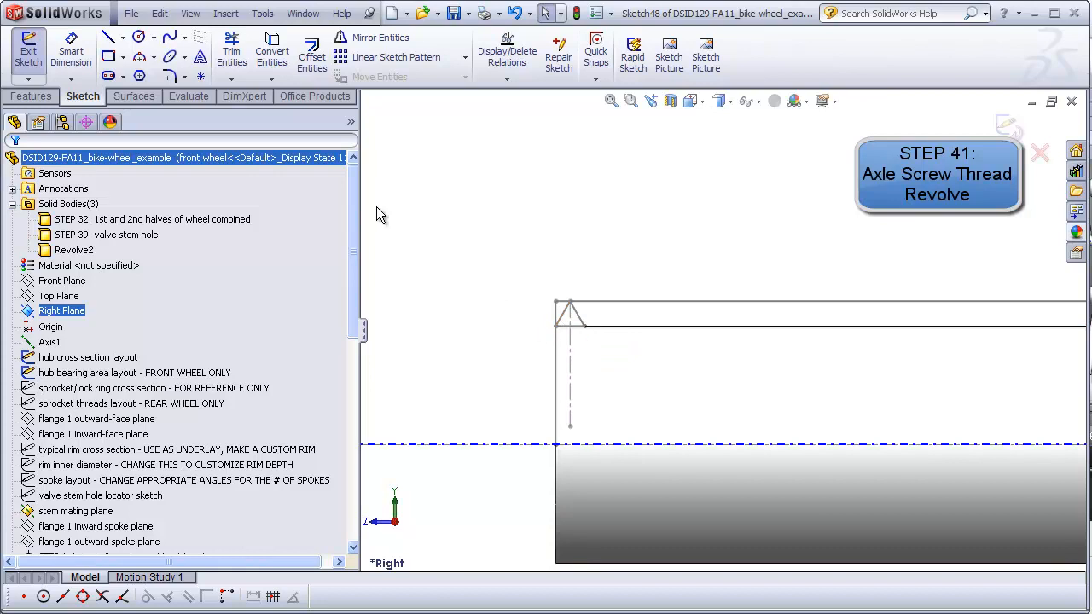
click(272, 50)
click(563, 316)
click(577, 314)
click(573, 326)
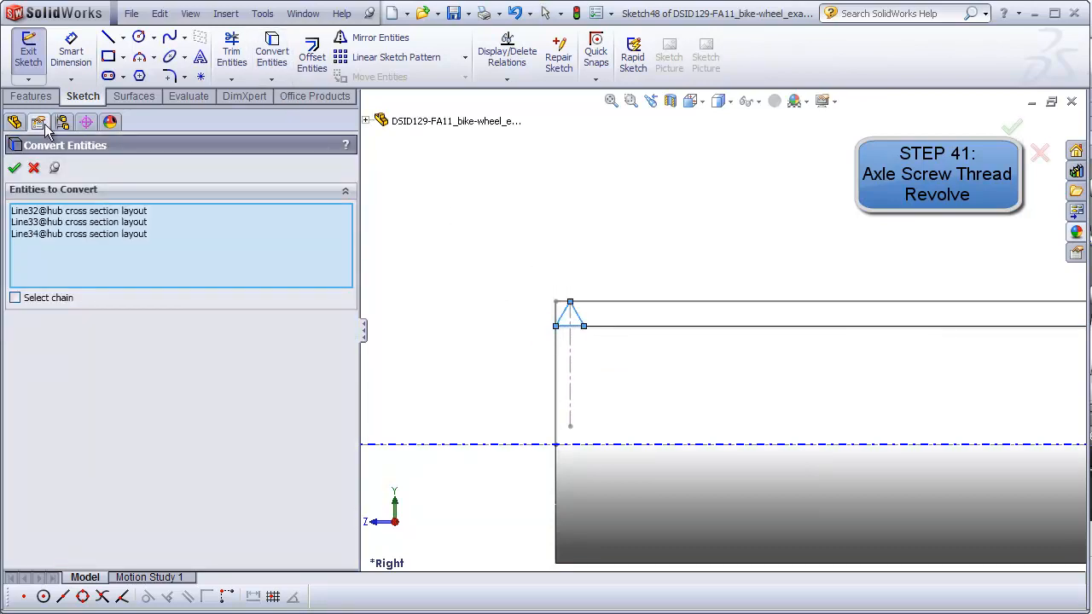
click(15, 168)
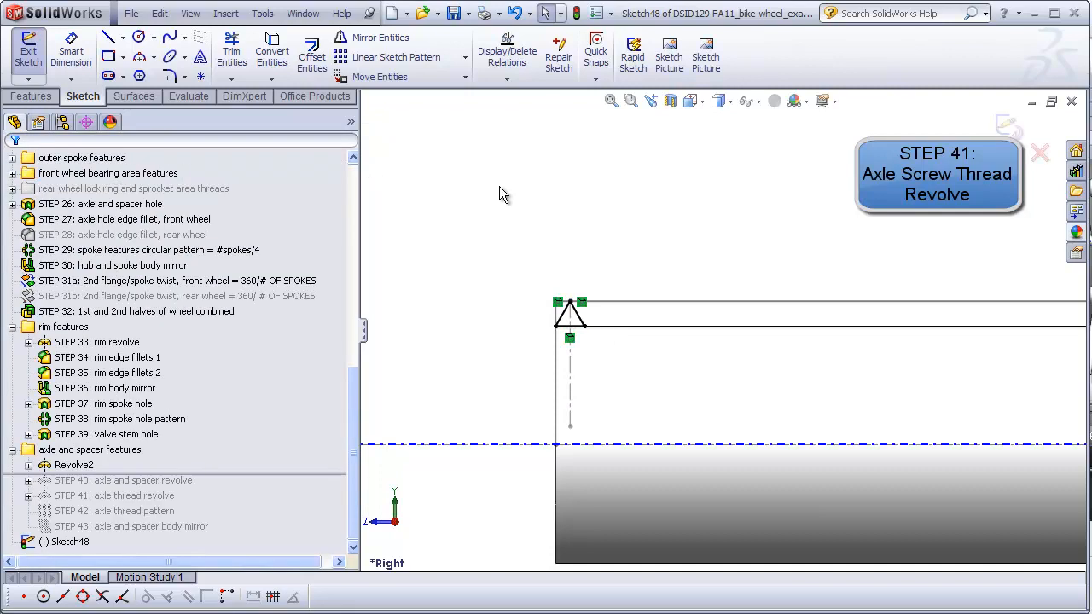
Step: Draw a horizontal centerline about 84 mm long from the origin past the axle end, and hide all reference types
key(f)
scroll(720, 330, down, 4)
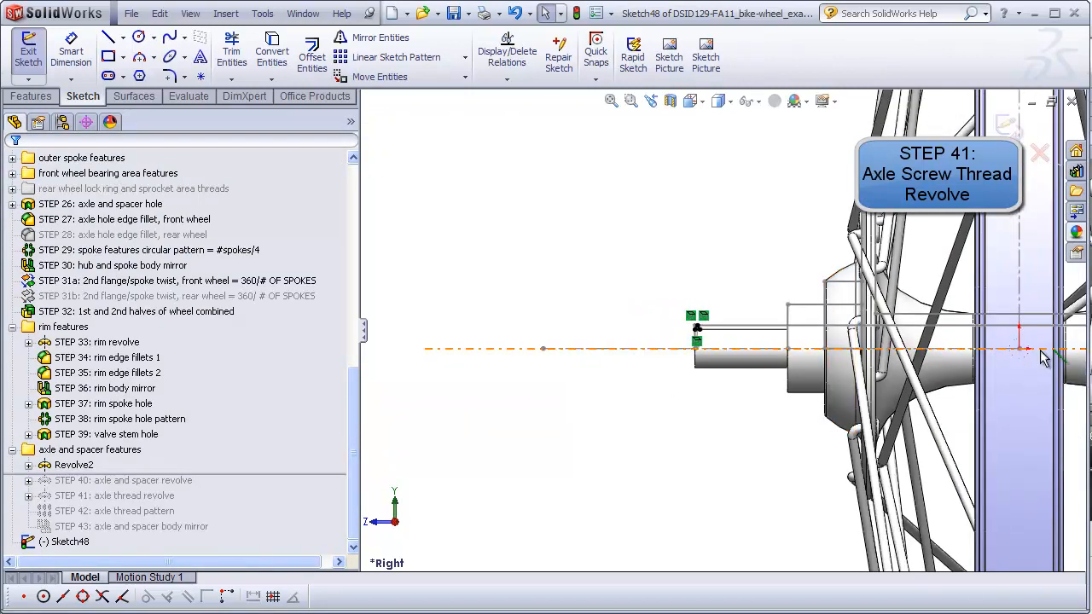
click(123, 38)
click(141, 75)
click(1019, 348)
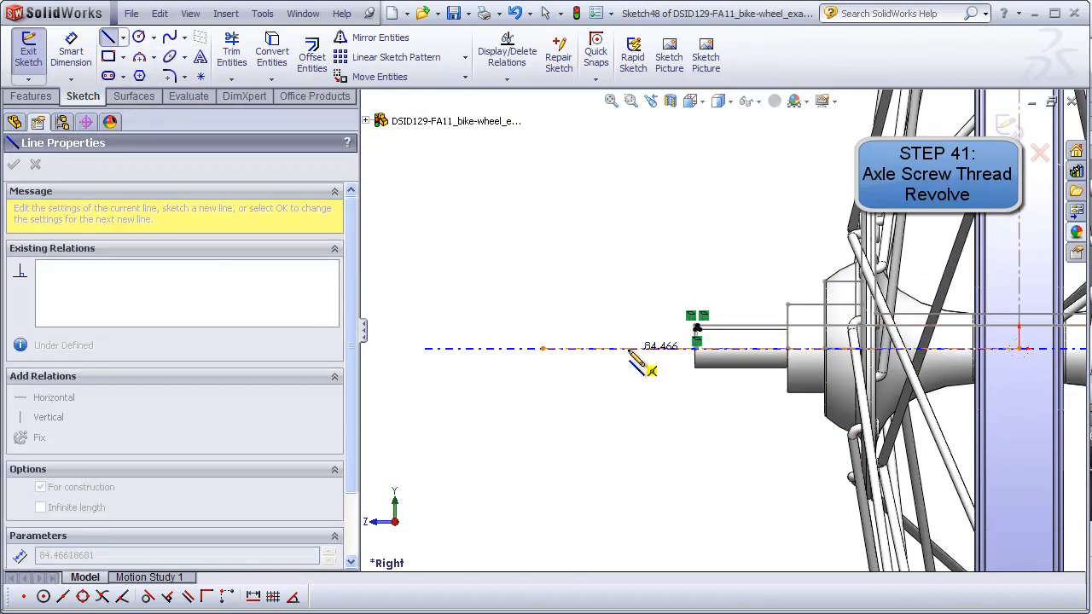
click(629, 348)
key(Escape)
key(Escape)
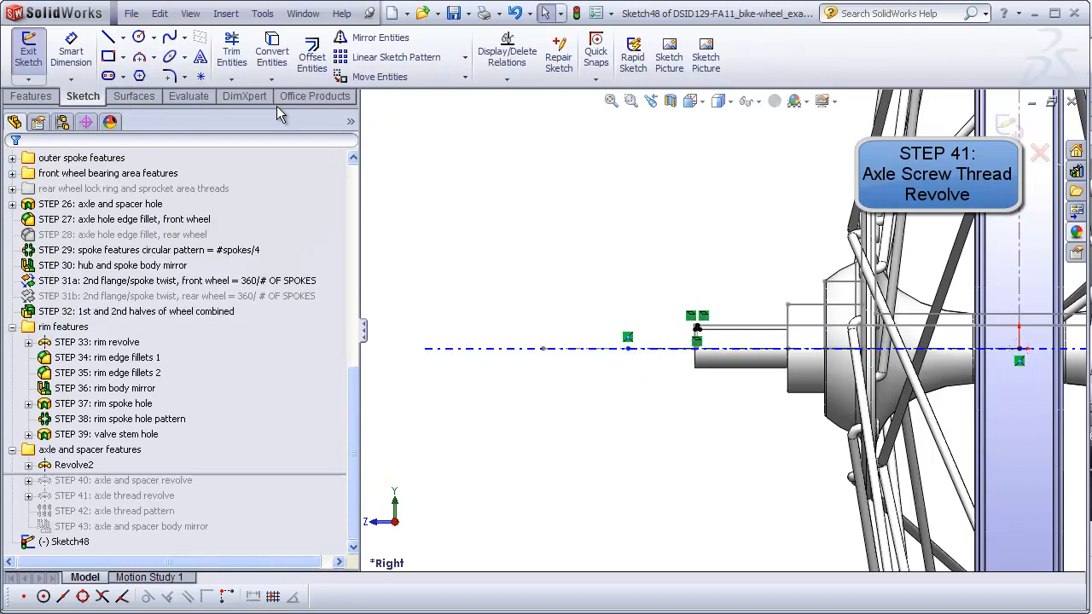
click(190, 13)
click(283, 139)
Step: Revolve the thread triangle 360 degrees about the centerline, merging the result with the axle
middle_drag(539, 216, 614, 334)
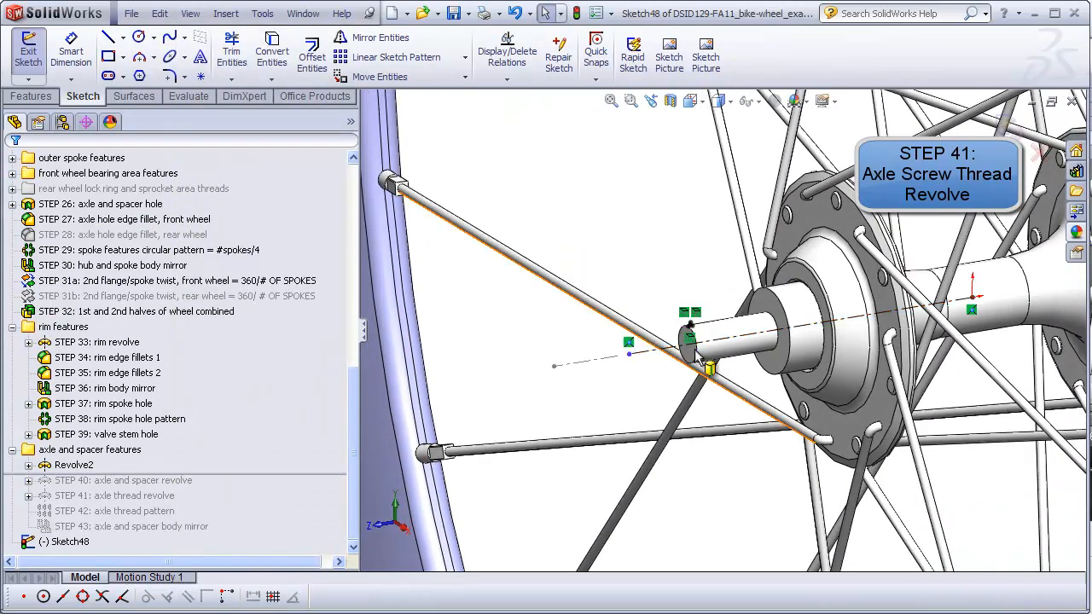
scroll(715, 337, down, 3)
scroll(715, 338, down, 2)
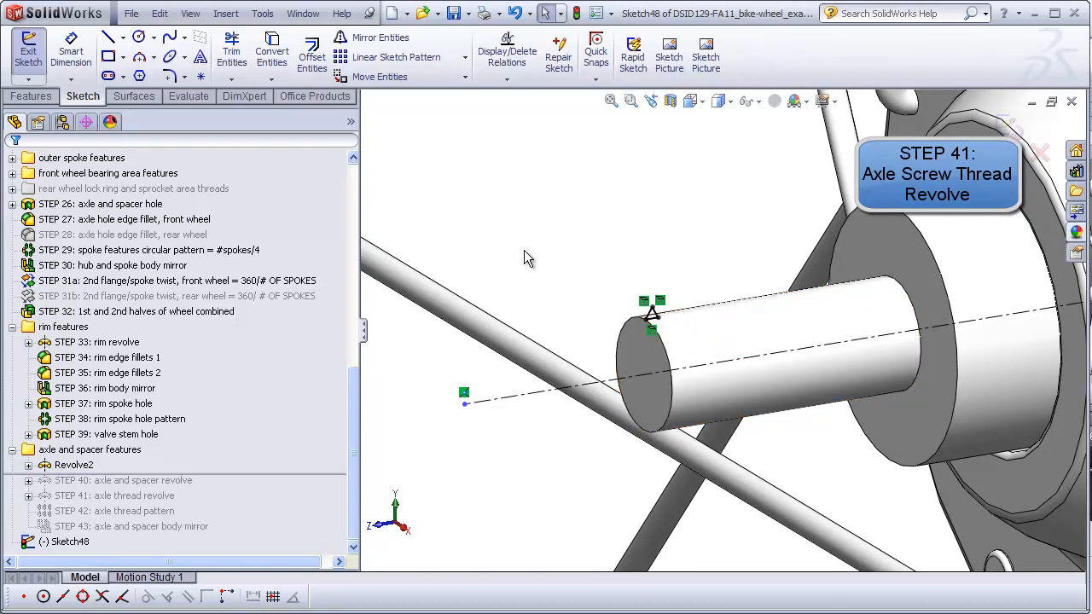
click(30, 95)
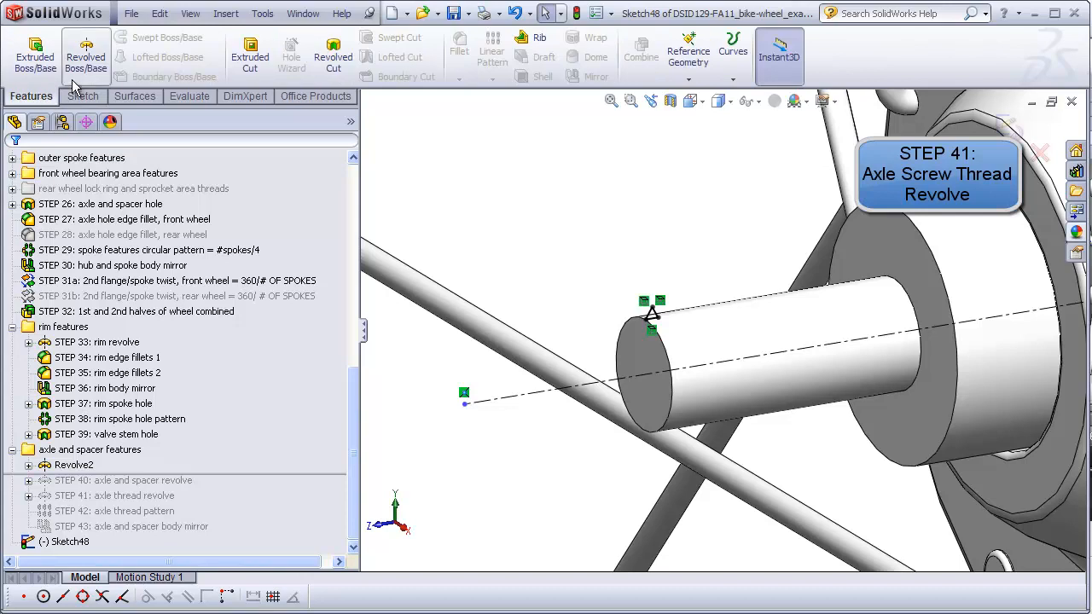
click(86, 56)
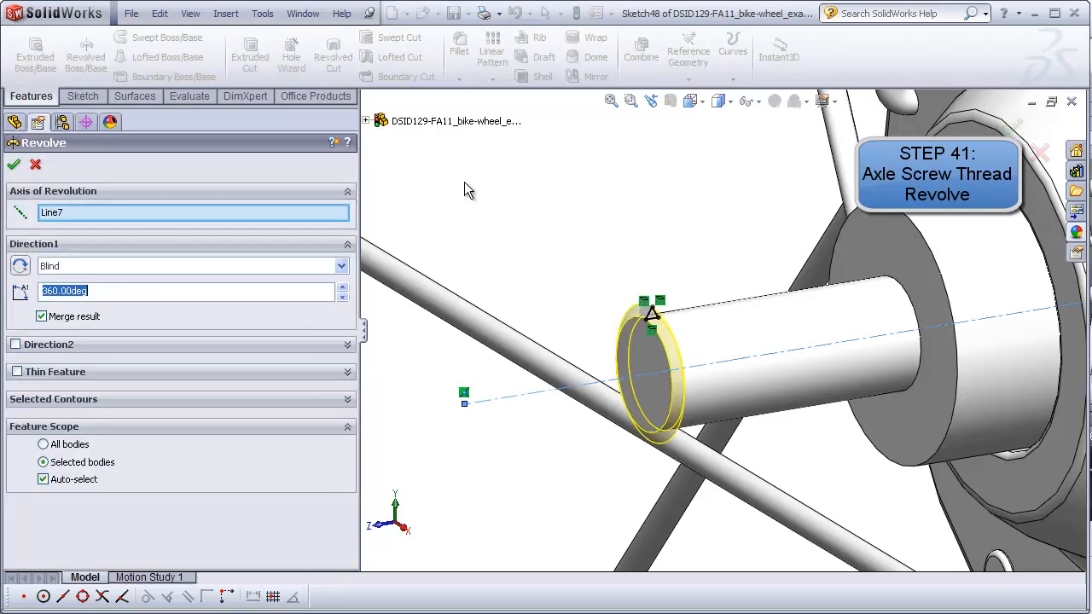
mouse_move(515, 243)
middle_down()
mouse_move(487, 219)
mouse_move(512, 231)
middle_up()
click(14, 164)
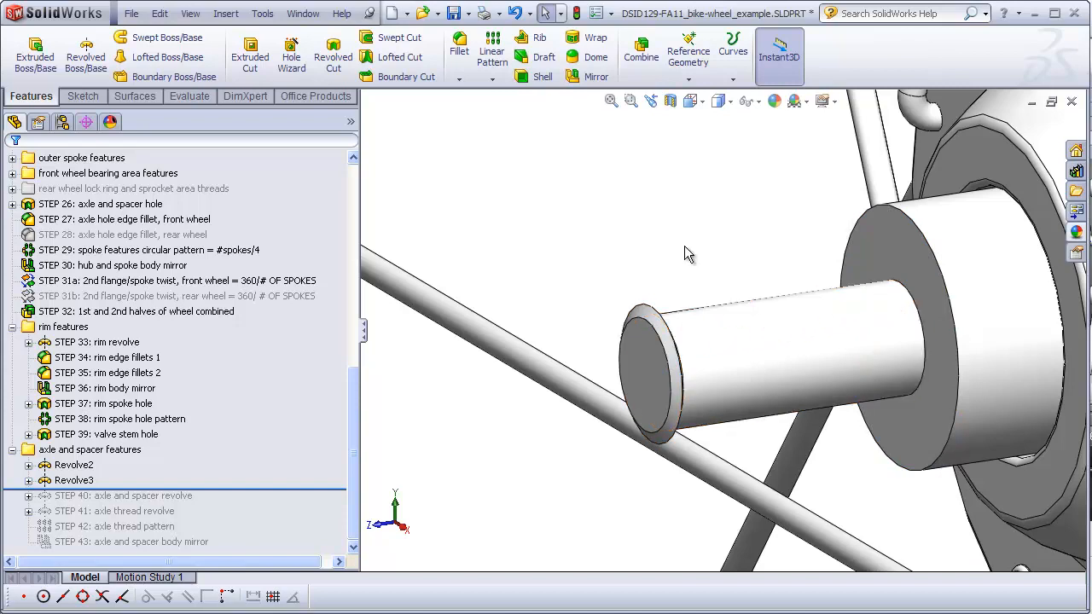
middle_drag(681, 245, 673, 256)
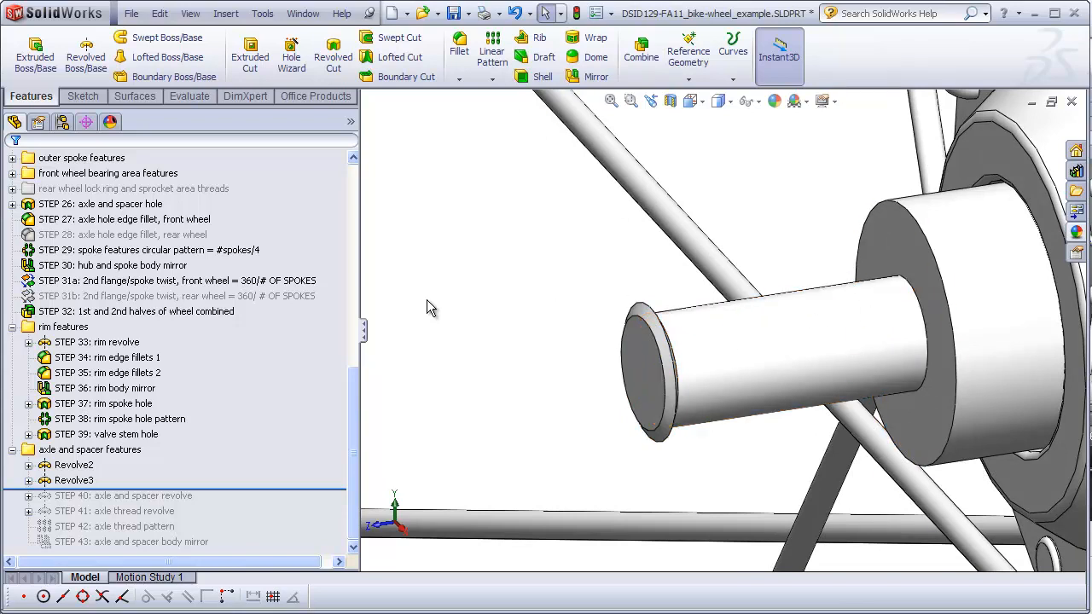
middle_drag(483, 312, 471, 317)
scroll(469, 316, up, 8)
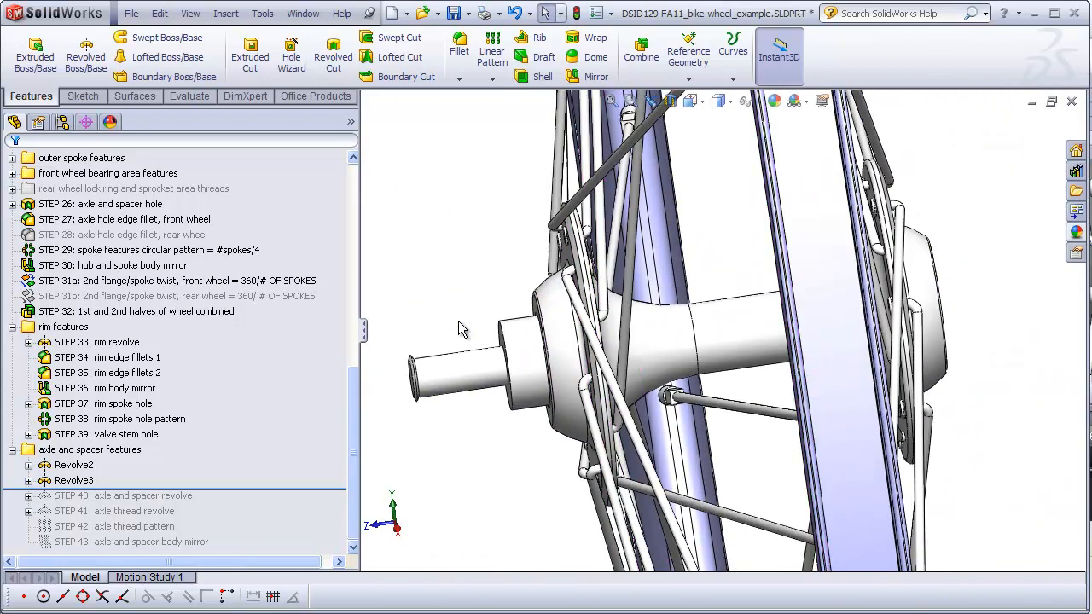
Step: Start a linear pattern of the axle thread revolve along Axis1, reversed to run from the axle end toward the hub
key(ctrl+4)
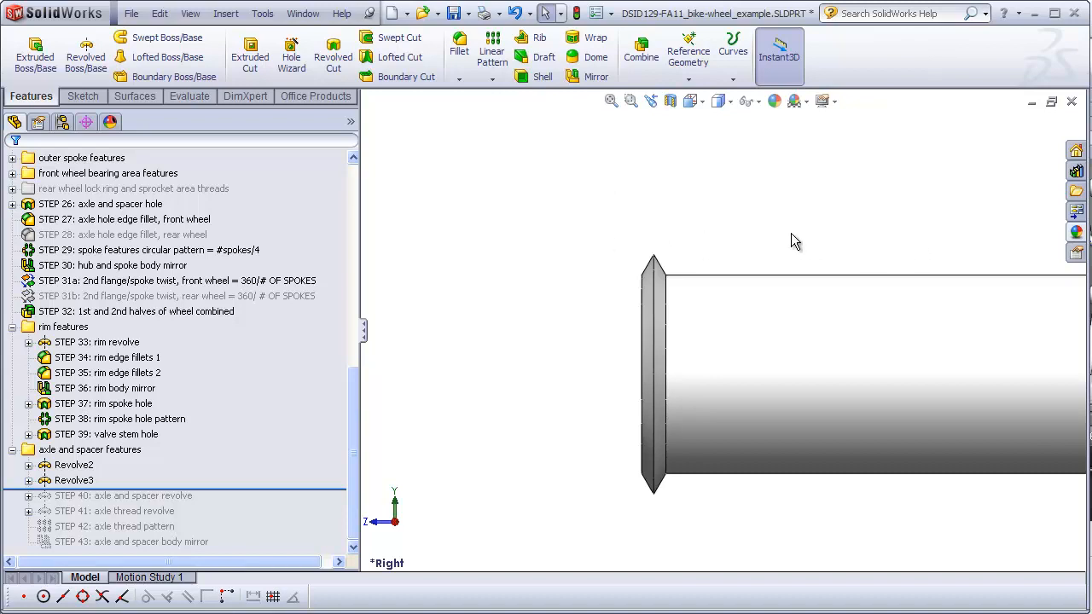
click(492, 53)
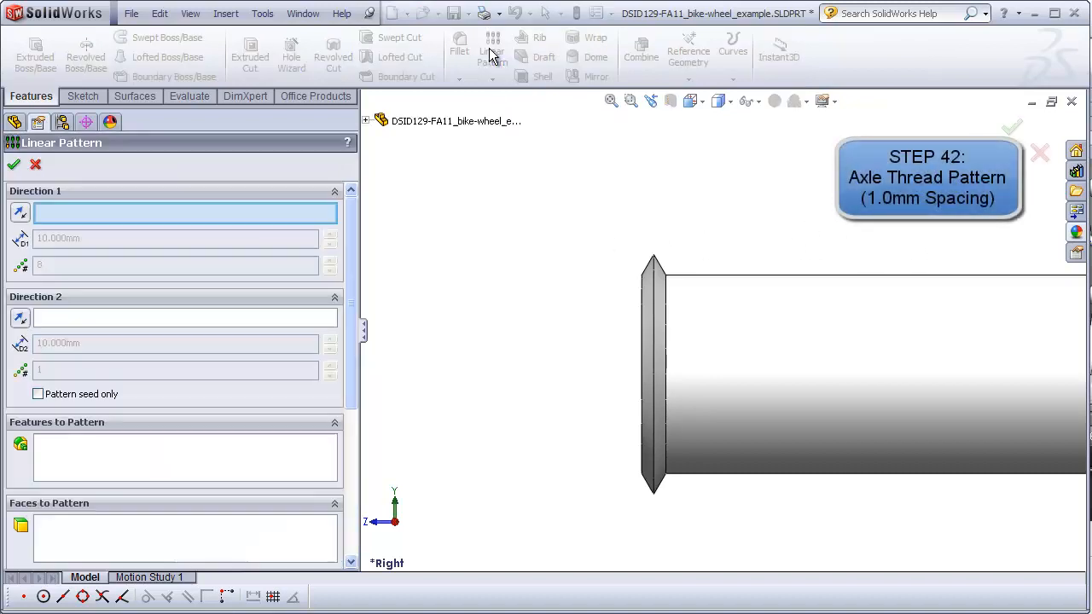
click(374, 123)
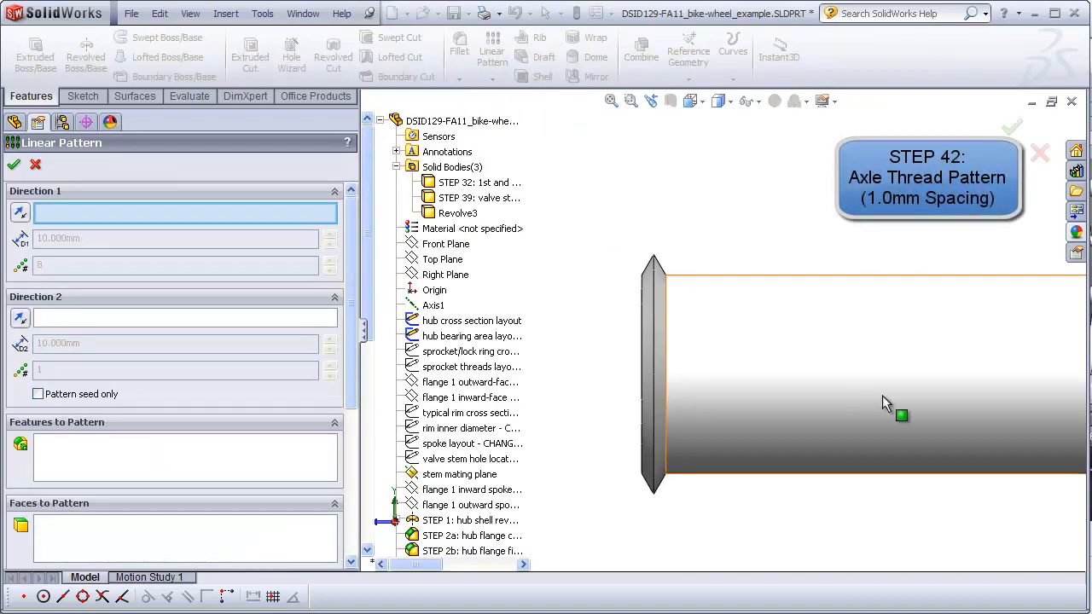
scroll(885, 394, up, 3)
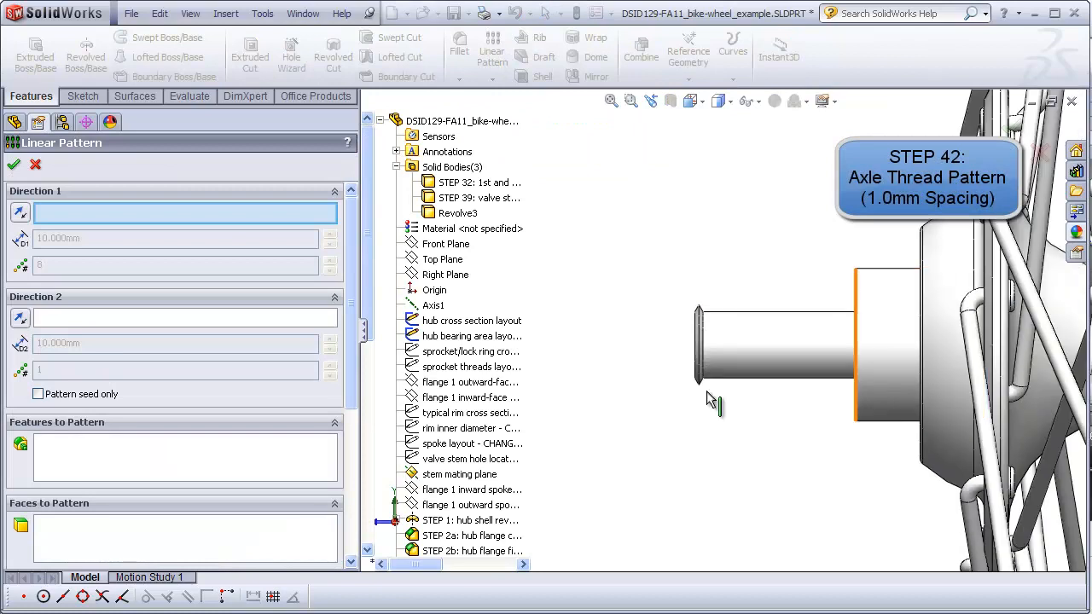
click(433, 307)
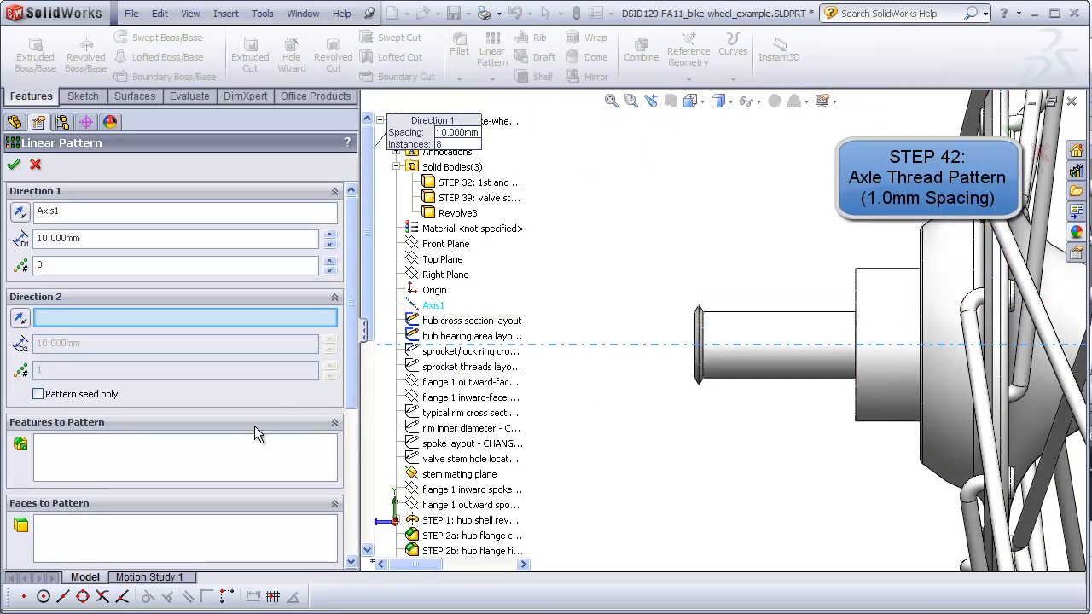
click(232, 465)
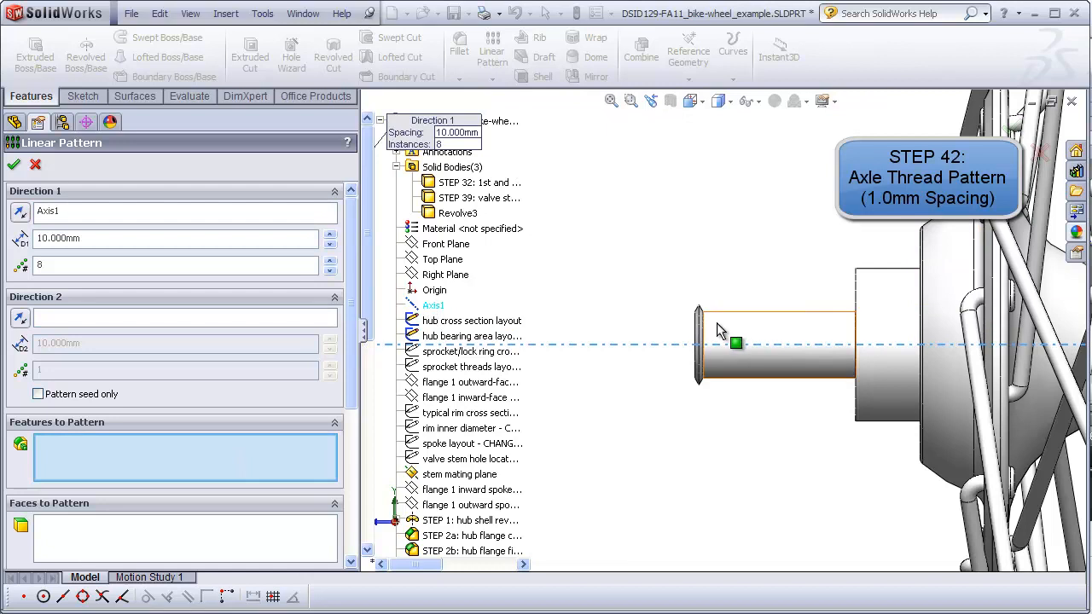
scroll(722, 333, down, 1)
scroll(722, 332, down, 3)
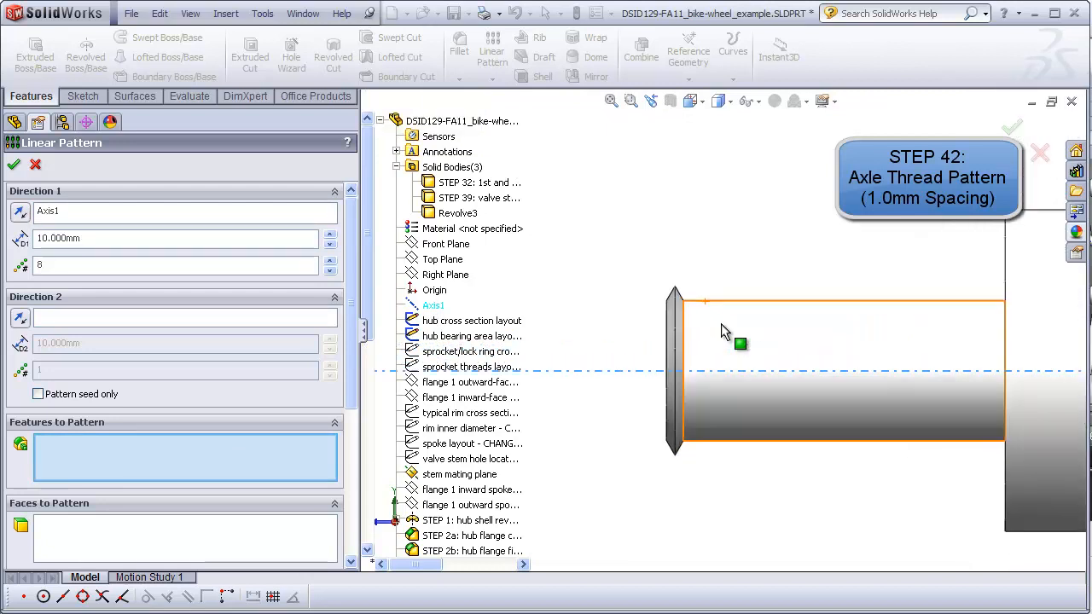
click(672, 302)
scroll(654, 304, up, 2)
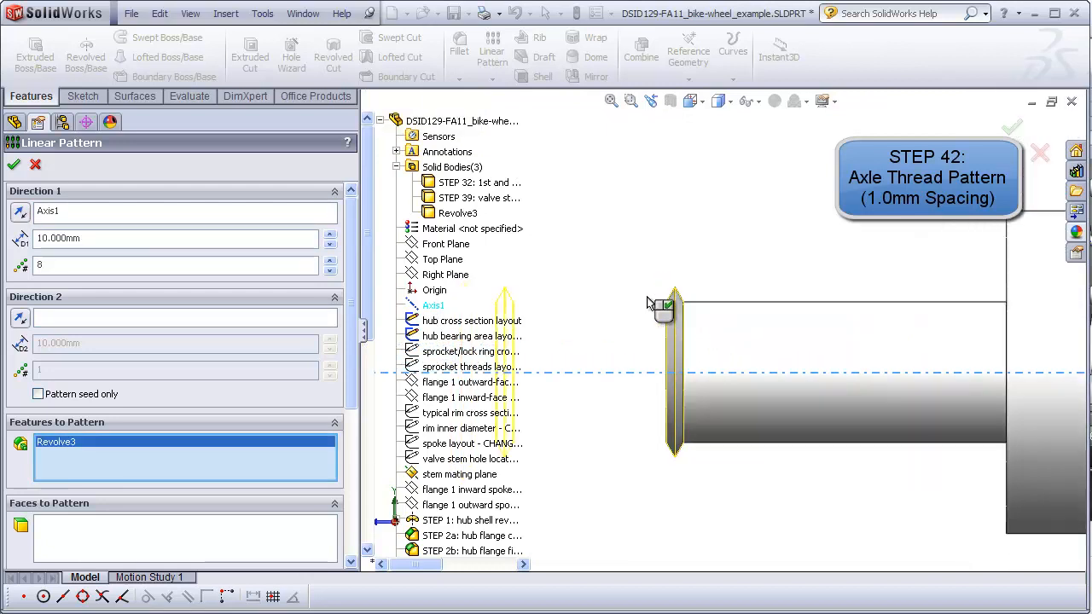
click(19, 215)
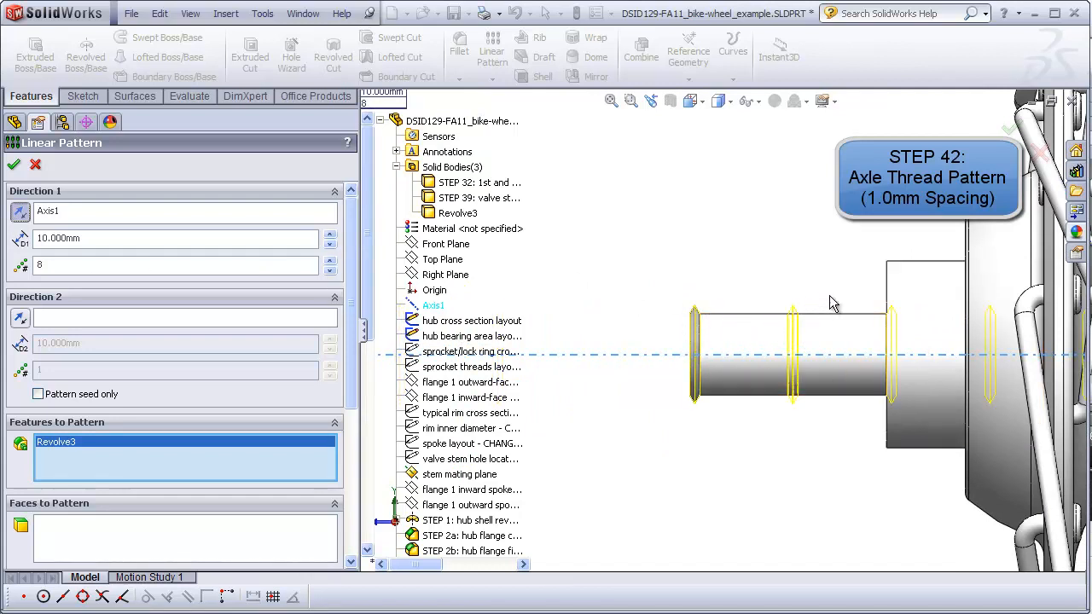
Step: Set the thread pattern to 1 mm spacing with 21 instances and create it
drag(95, 243, 28, 241)
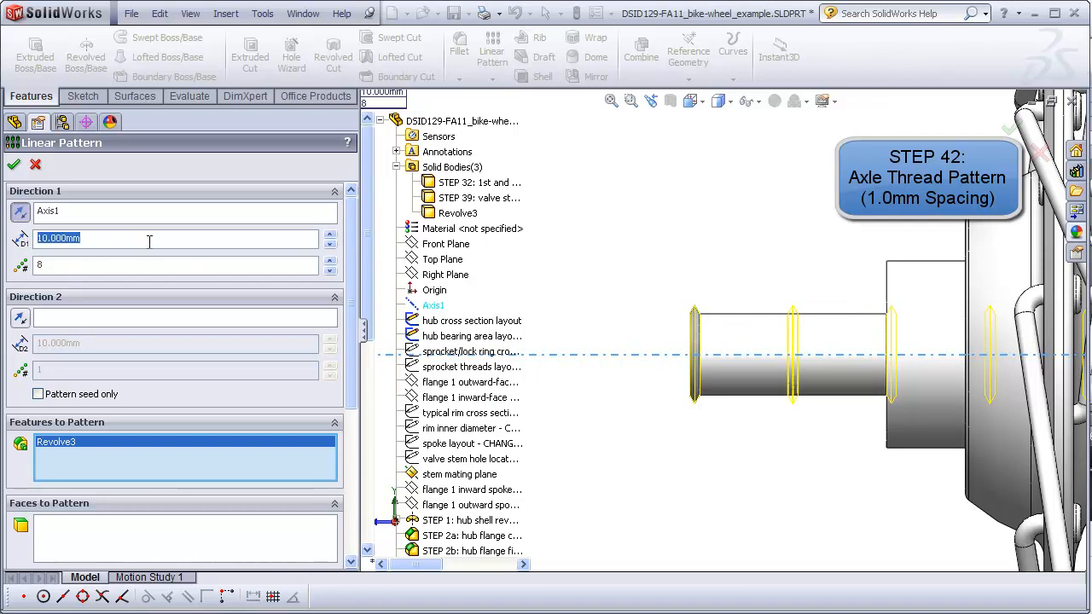
text(1)
key(Return)
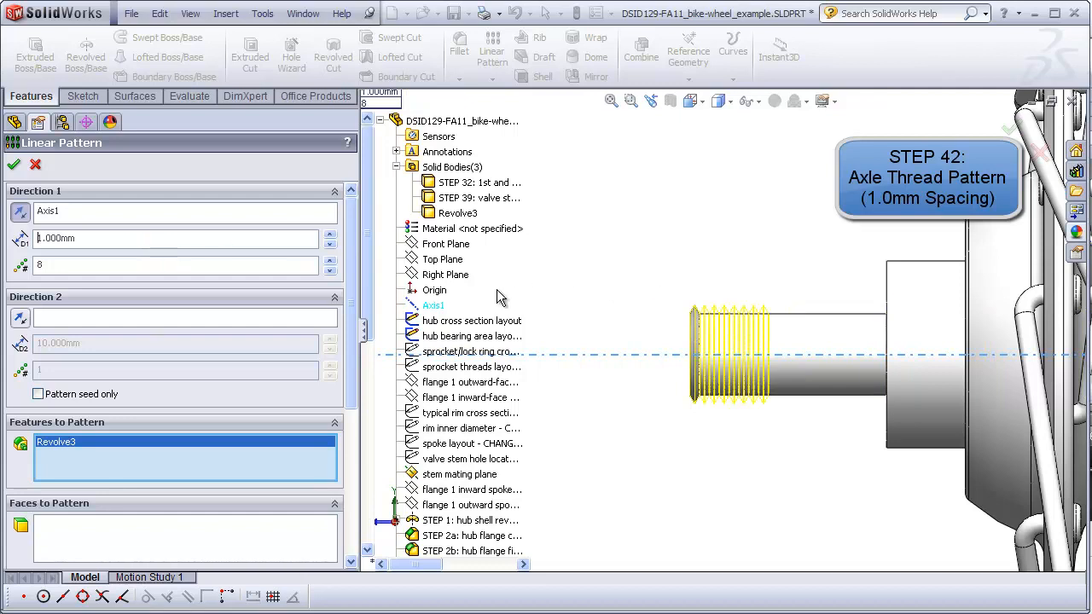
click(330, 261)
click(330, 261)
click(330, 261)
click(330, 261)
click(330, 263)
click(330, 263)
click(330, 263)
click(330, 262)
click(330, 263)
click(330, 263)
click(330, 263)
click(330, 262)
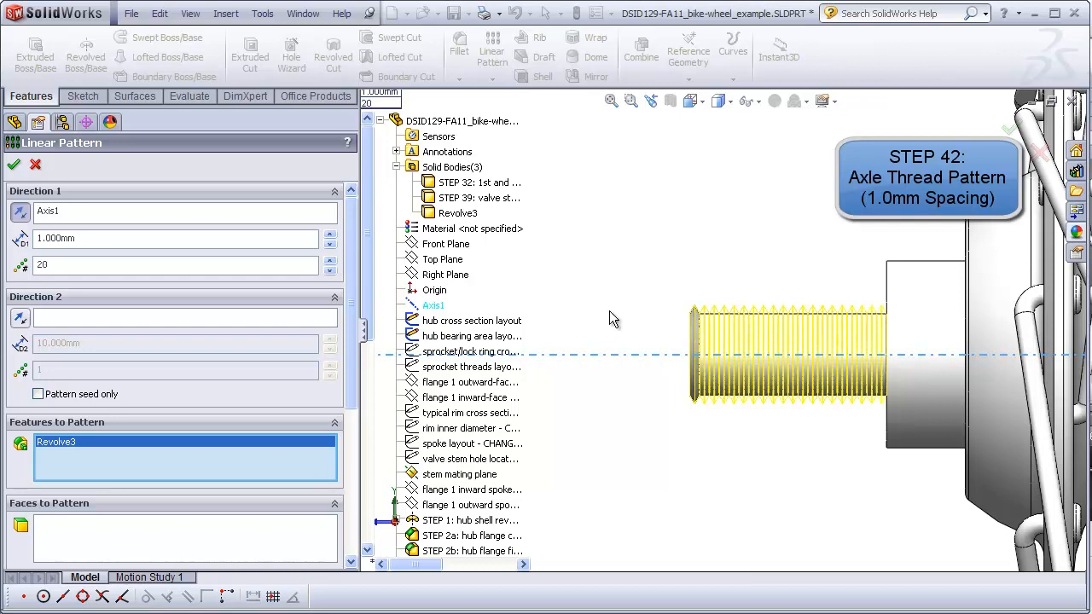
click(330, 263)
click(330, 263)
click(330, 262)
click(330, 263)
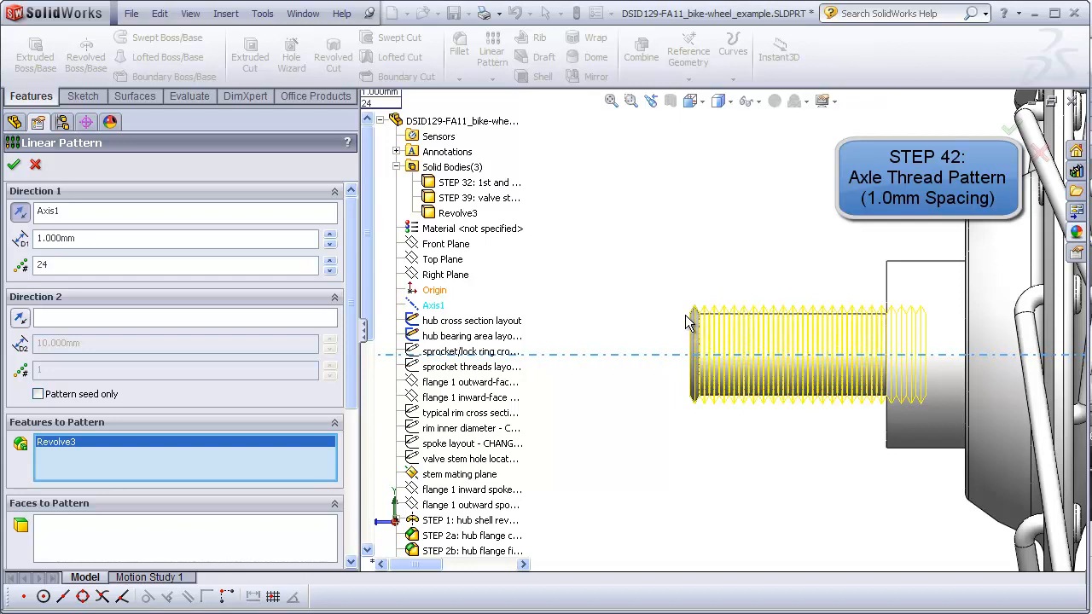
middle_drag(921, 324, 863, 314)
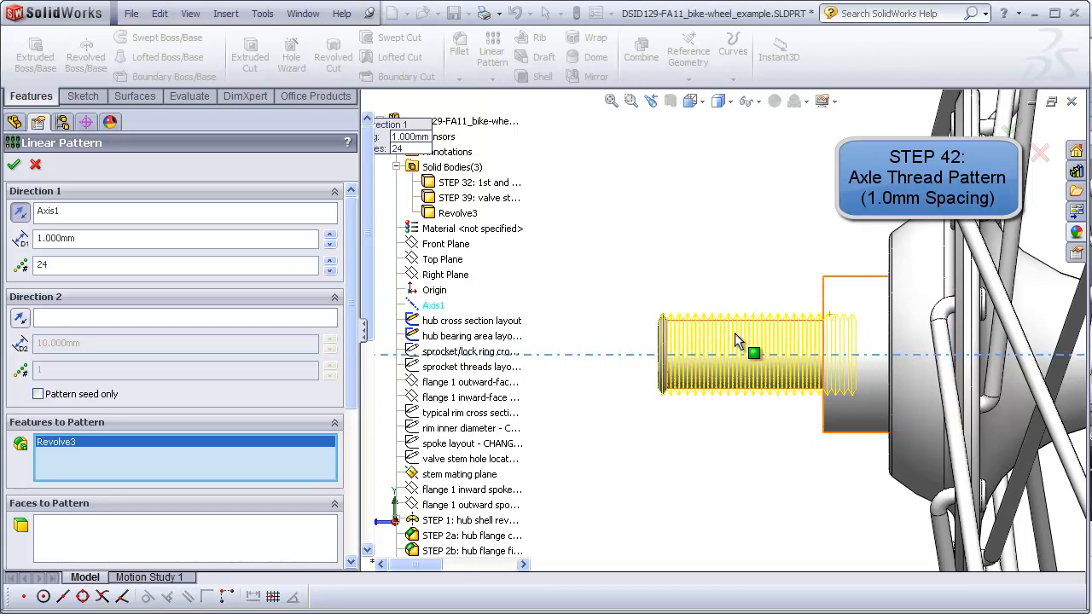
click(331, 271)
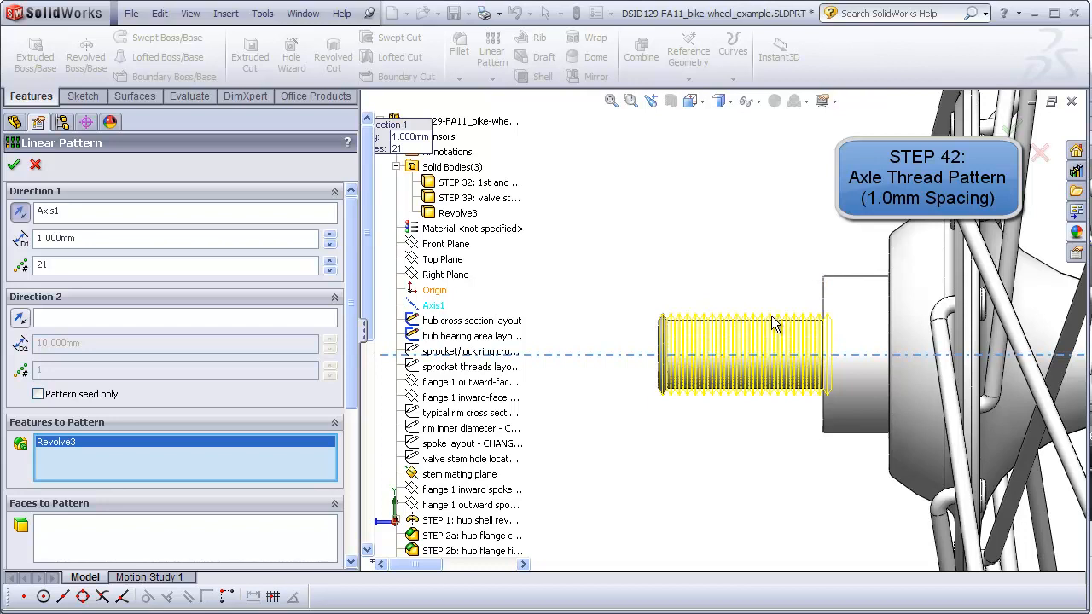
middle_drag(850, 301, 876, 337)
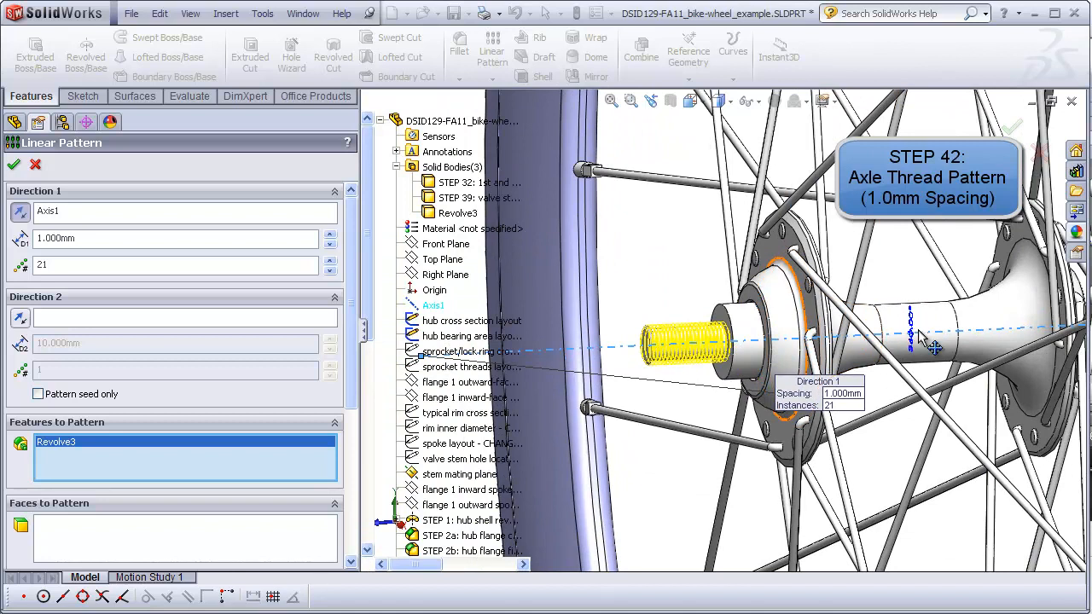
middle_drag(886, 308, 876, 326)
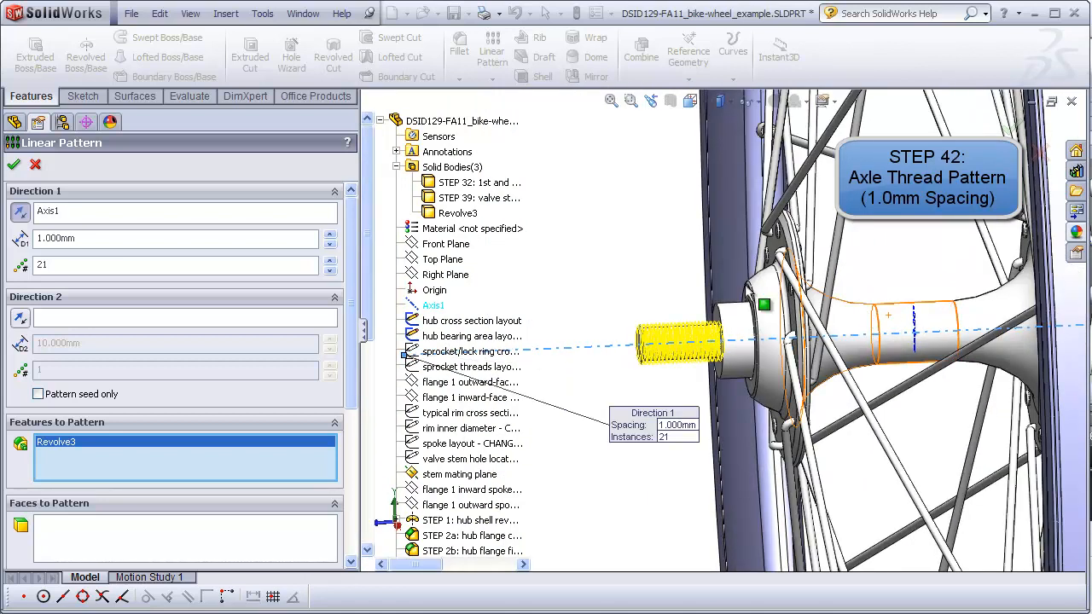
click(13, 166)
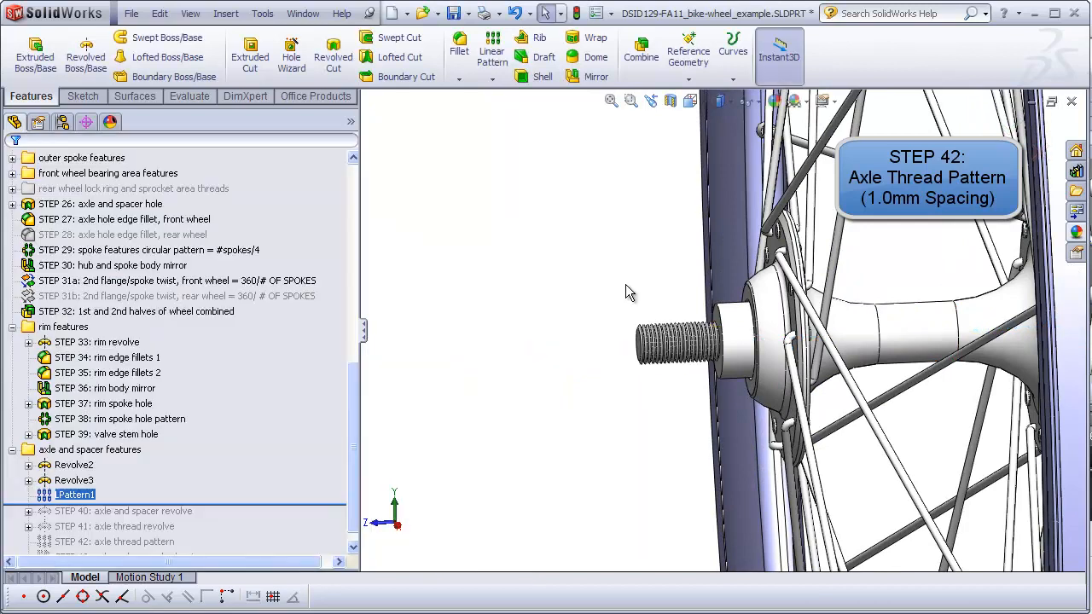
Step: Mirror the threaded axle and spacer body about the Front Plane with Merge solids enabled
middle_drag(614, 269, 635, 290)
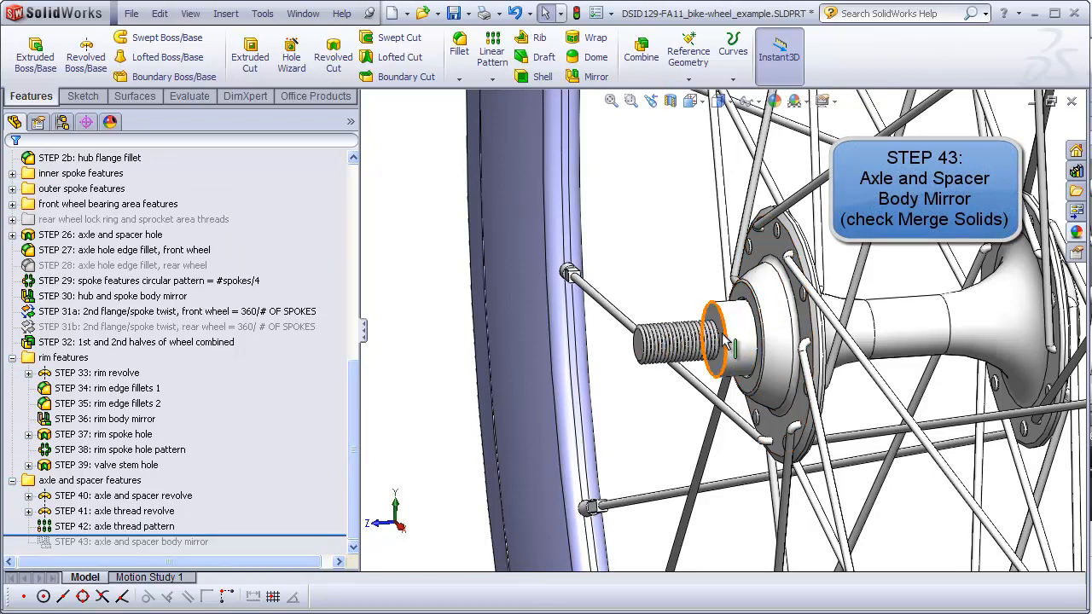
scroll(725, 339, up, 3)
middle_drag(853, 333, 780, 329)
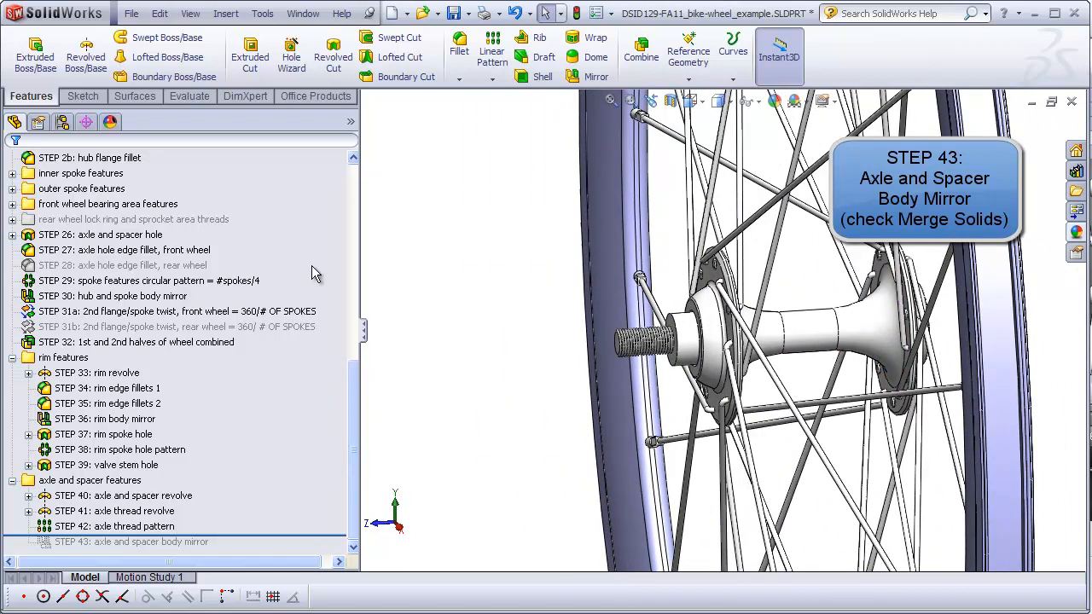
click(592, 76)
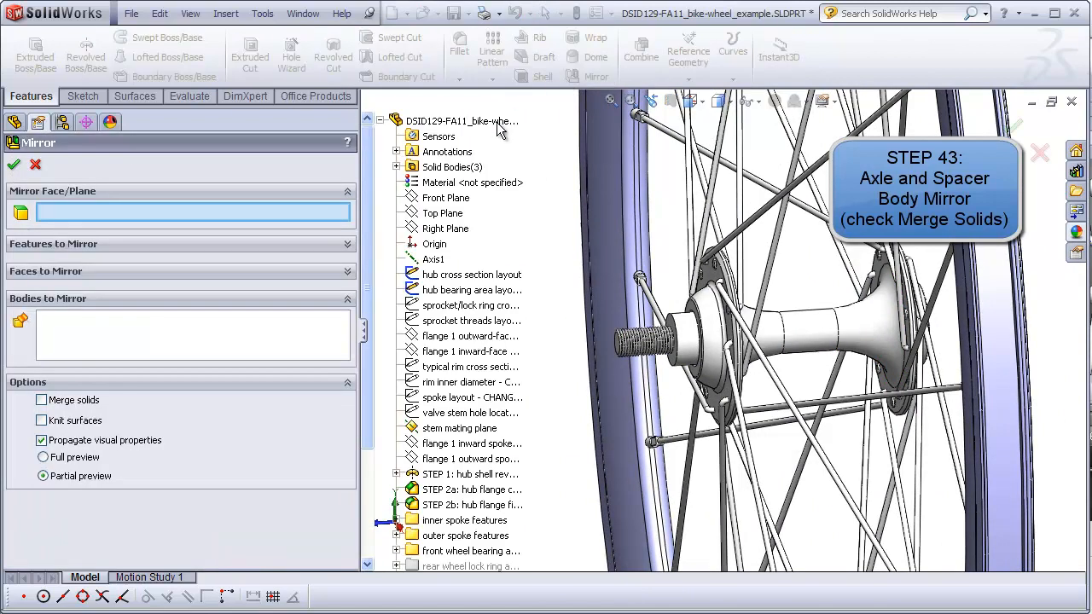
click(449, 201)
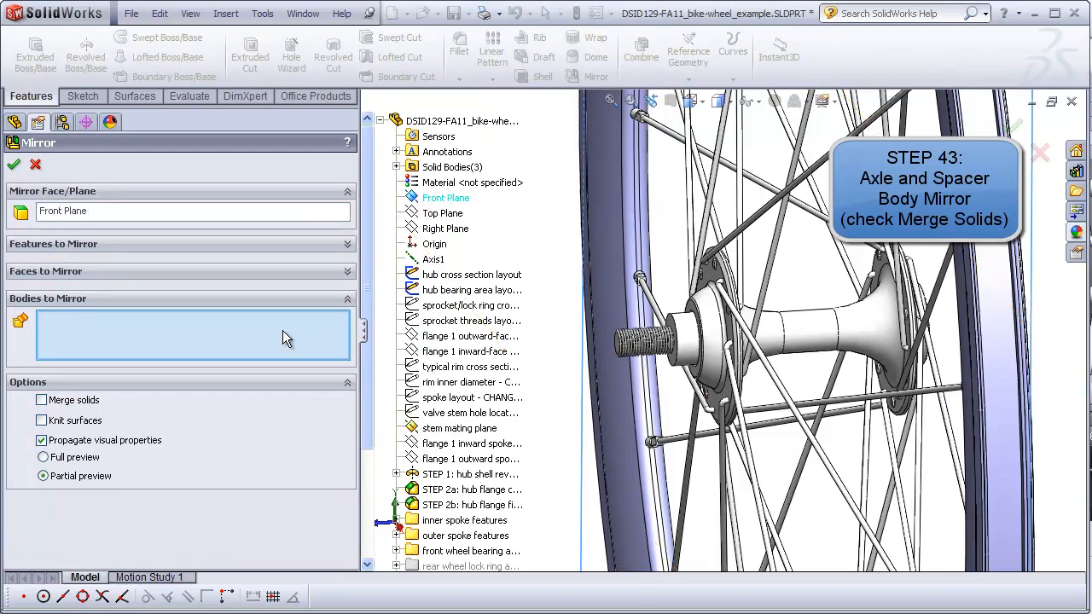
click(683, 342)
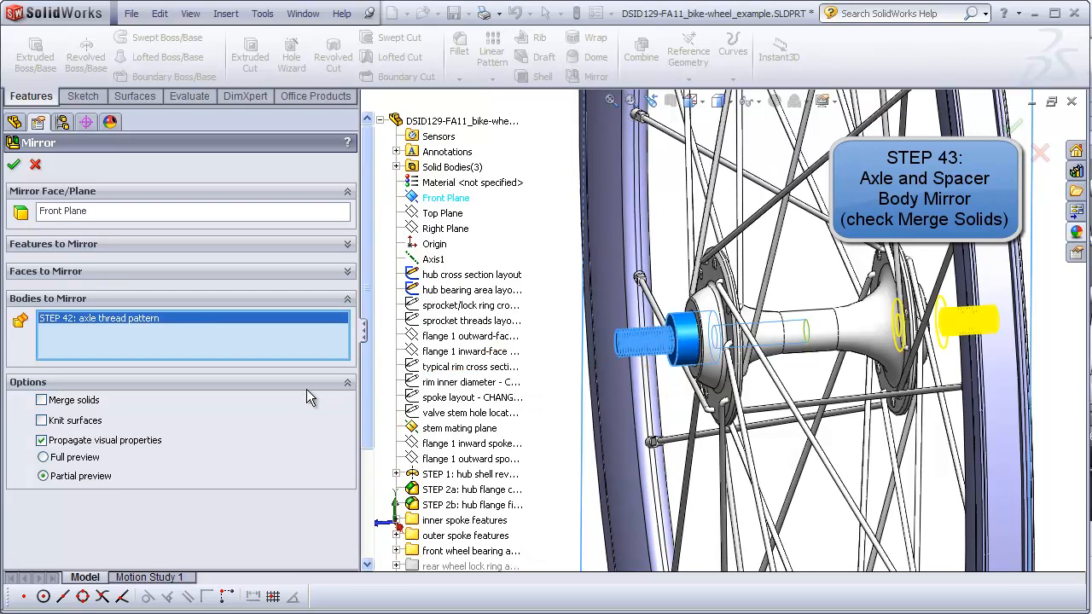
click(42, 400)
click(14, 164)
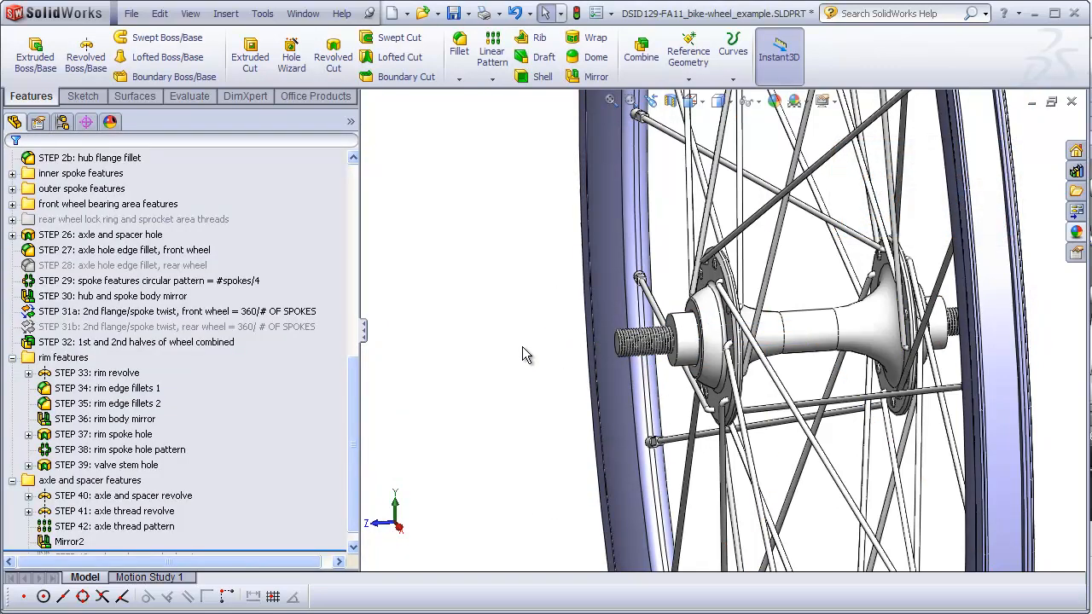
Step: Apply a dark grey body colour from the standard swatches to the mirrored axle and spacer body
drag(354, 358, 356, 163)
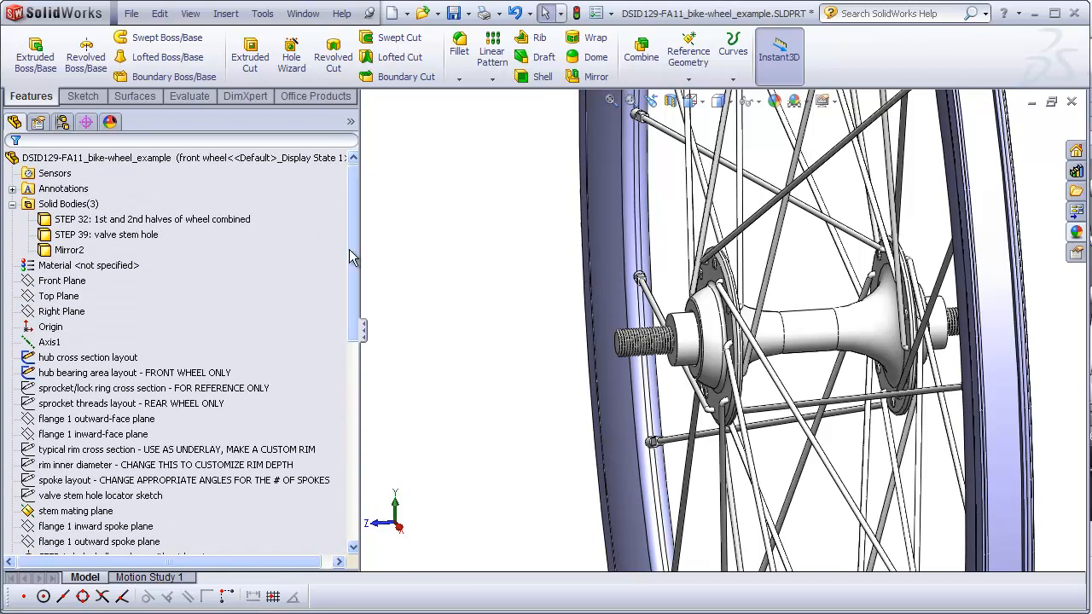
scroll(463, 395, down, 1)
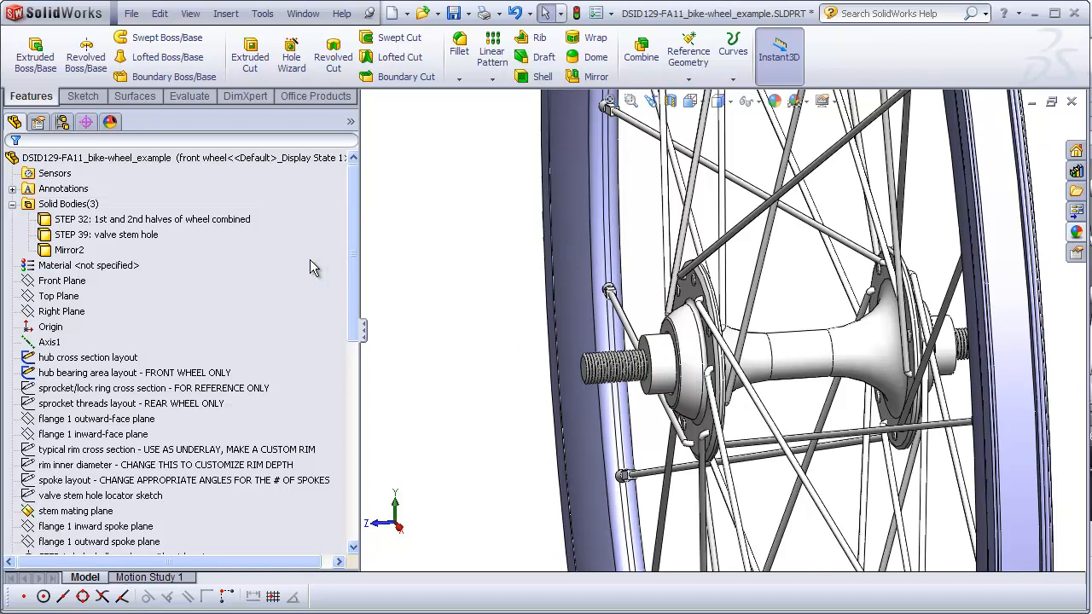
click(69, 253)
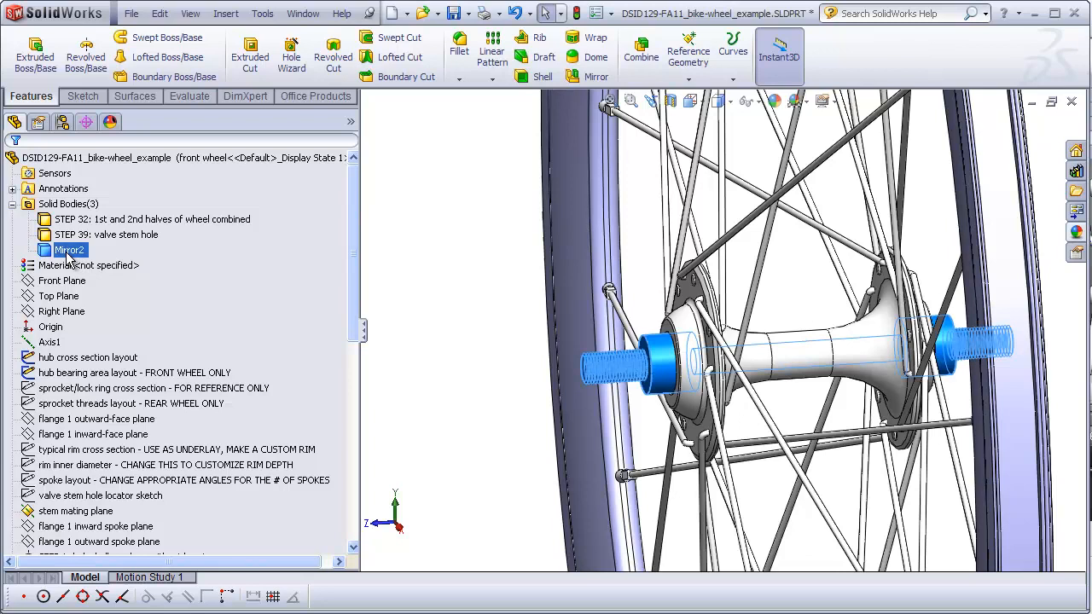
right_click(69, 253)
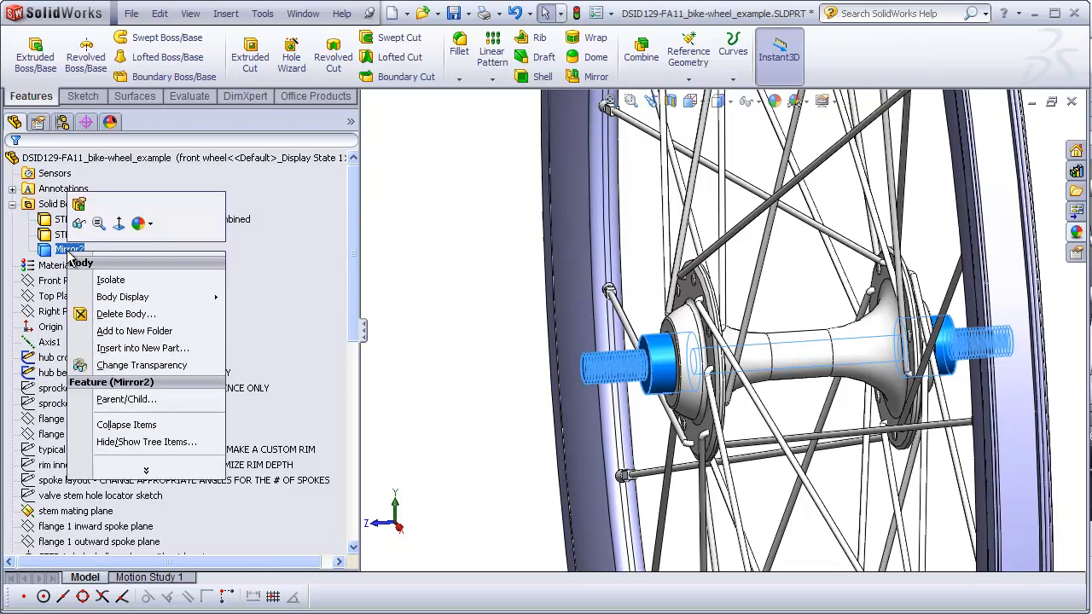
click(144, 228)
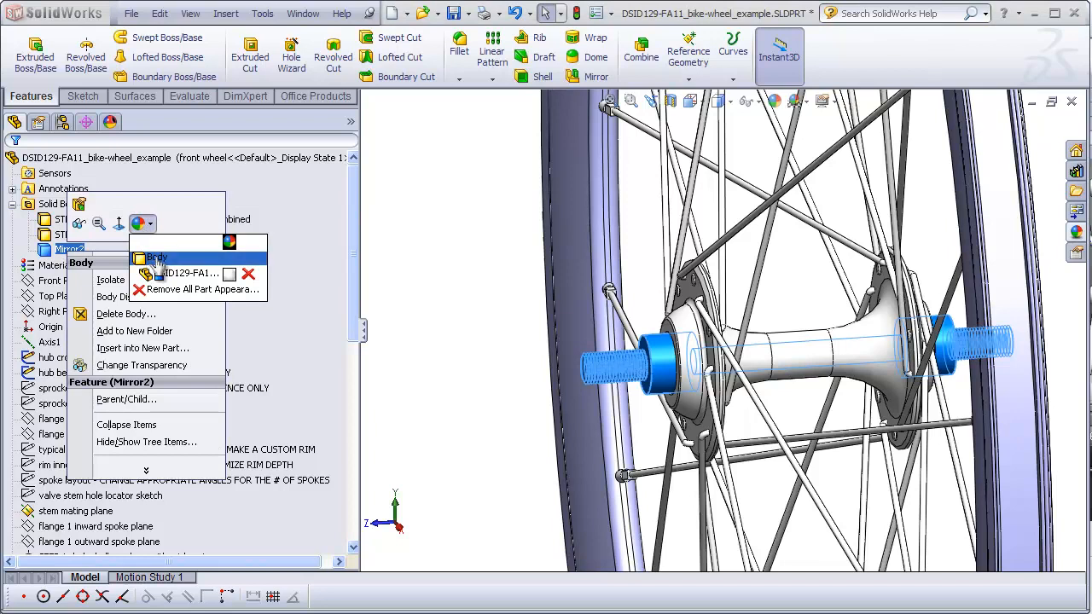
click(157, 260)
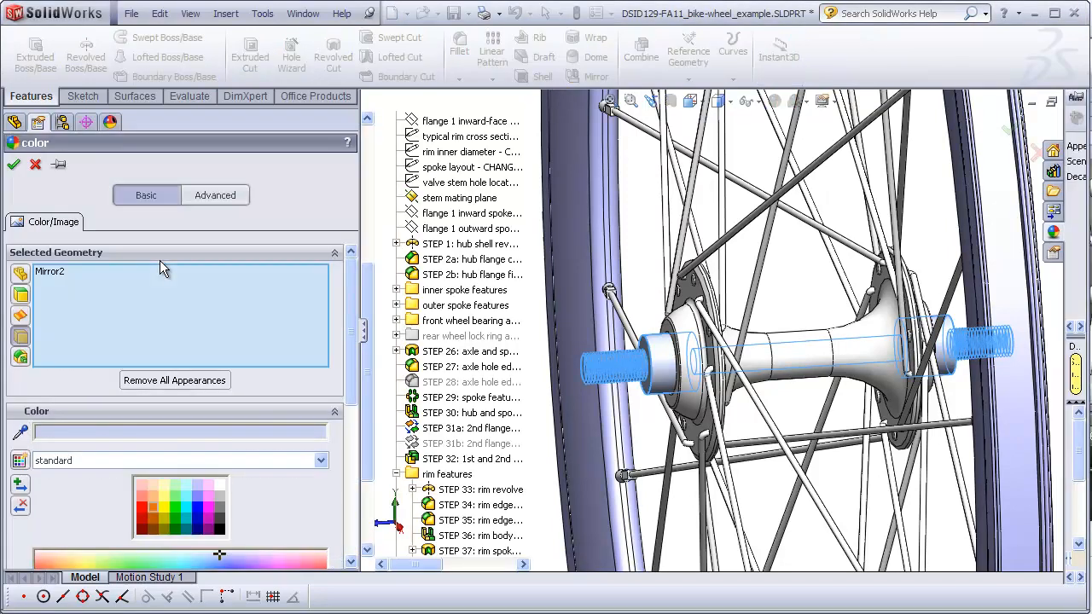
drag(350, 353, 349, 393)
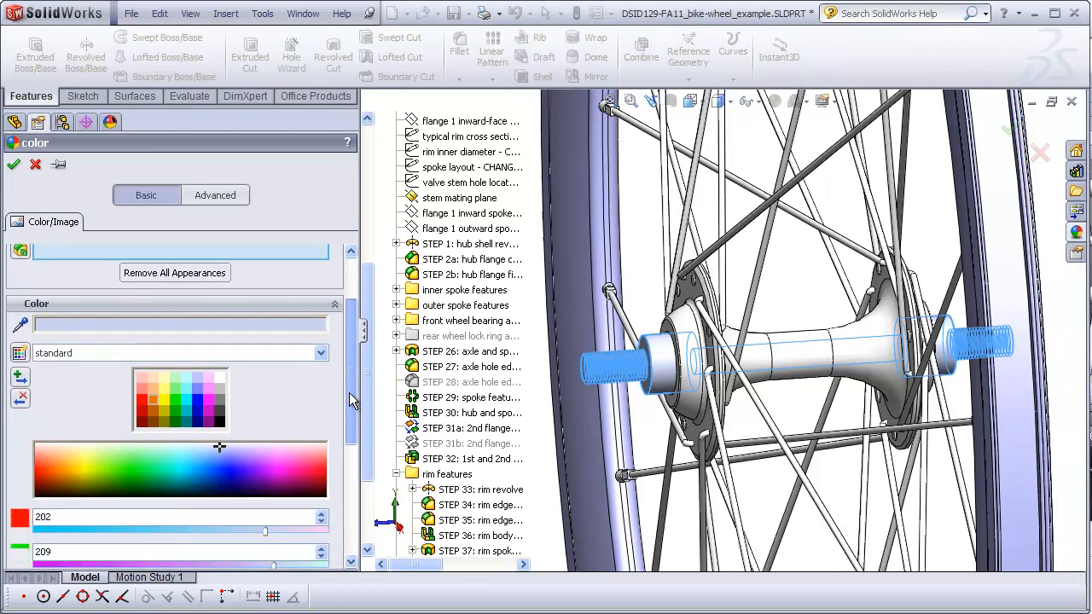
click(219, 400)
click(217, 412)
click(13, 163)
Step: Change the rim body's colour to dark magenta from the standard swatches
mouse_move(484, 359)
middle_down()
mouse_move(470, 360)
mouse_move(504, 367)
middle_up()
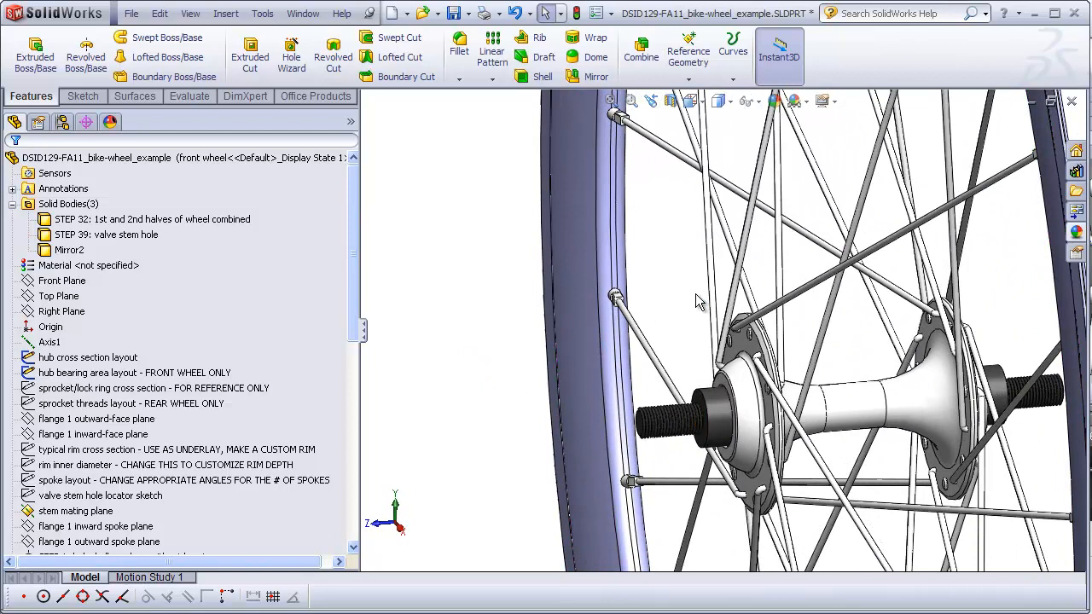
scroll(700, 303, down, 3)
middle_drag(699, 302, 721, 316)
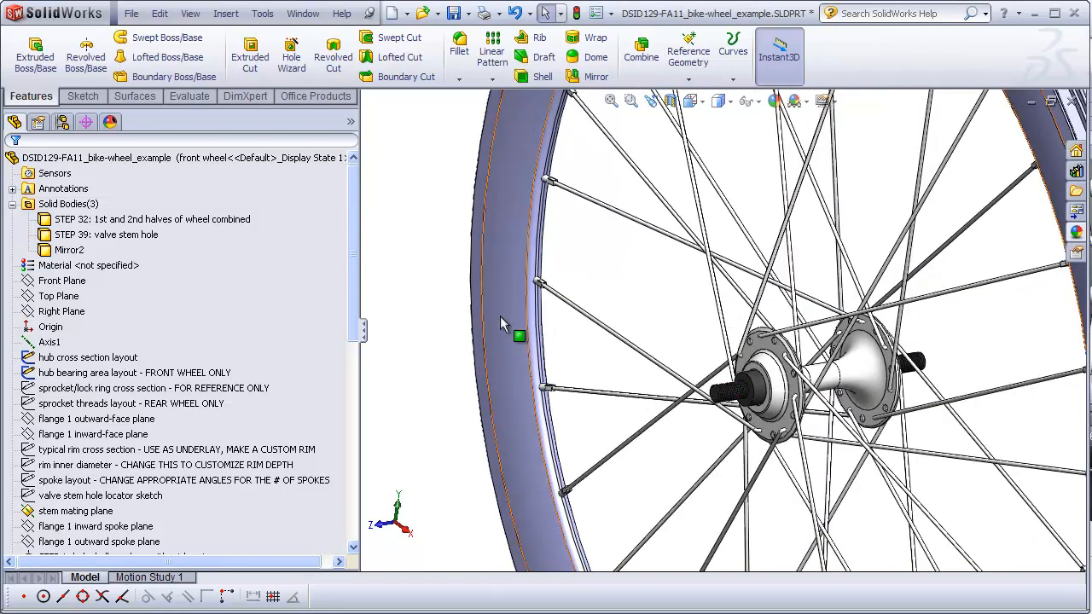
click(227, 222)
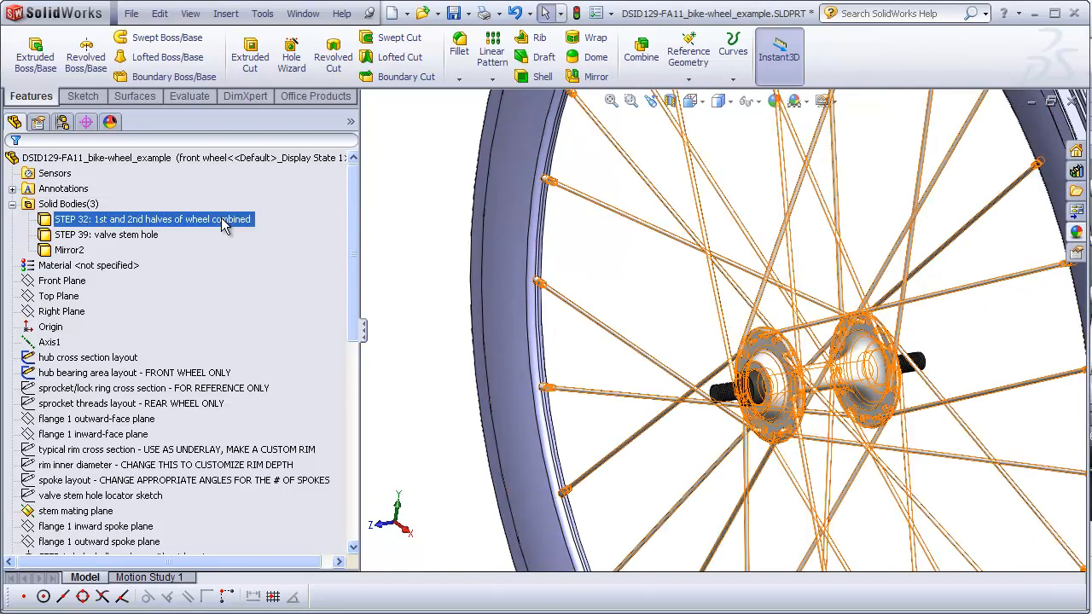
click(143, 236)
right_click(143, 236)
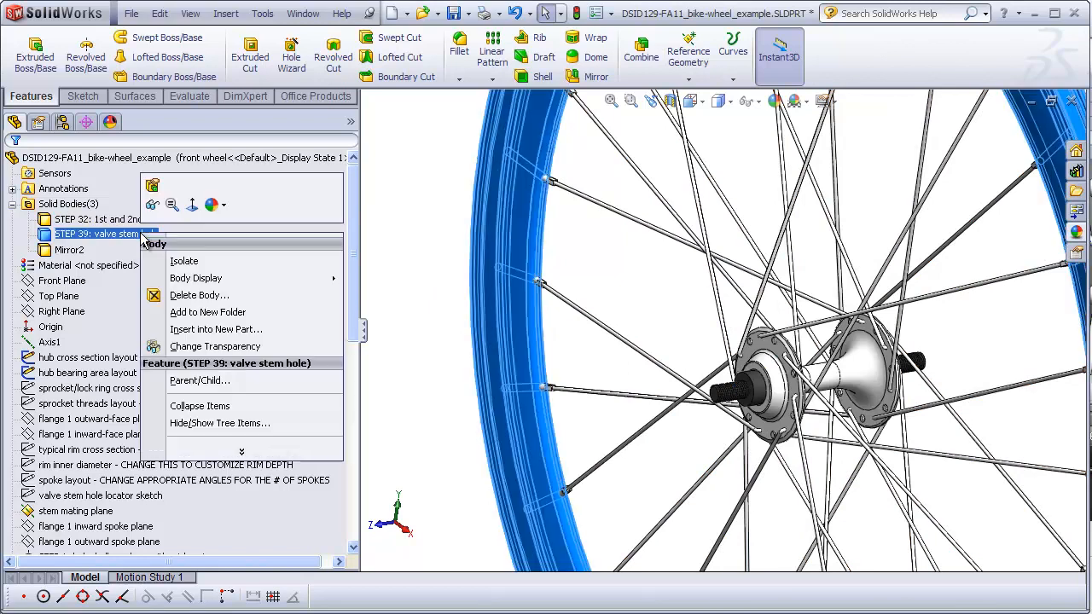
click(213, 205)
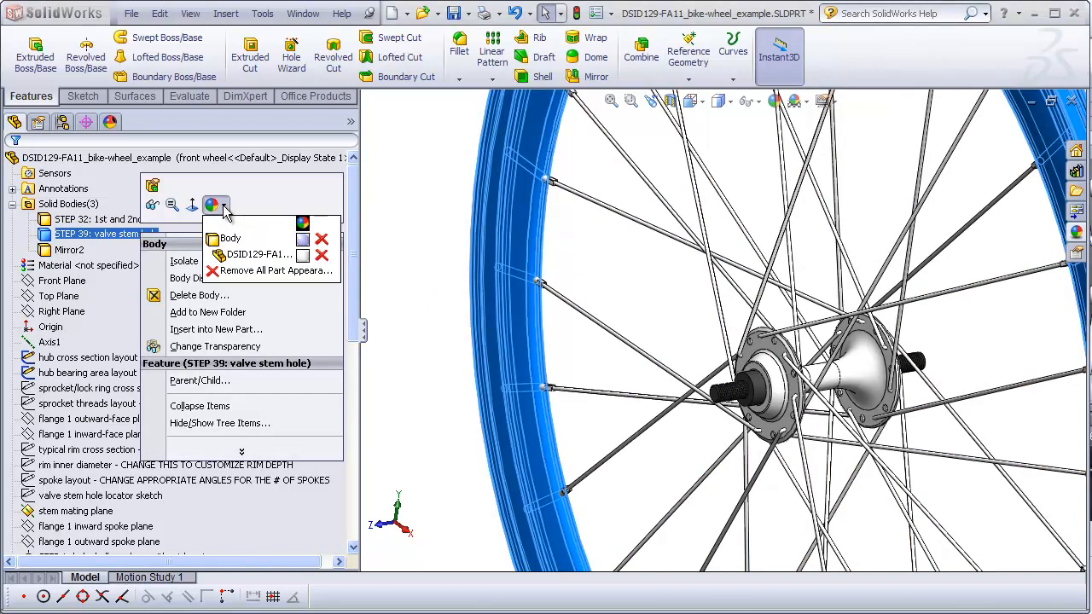
click(225, 253)
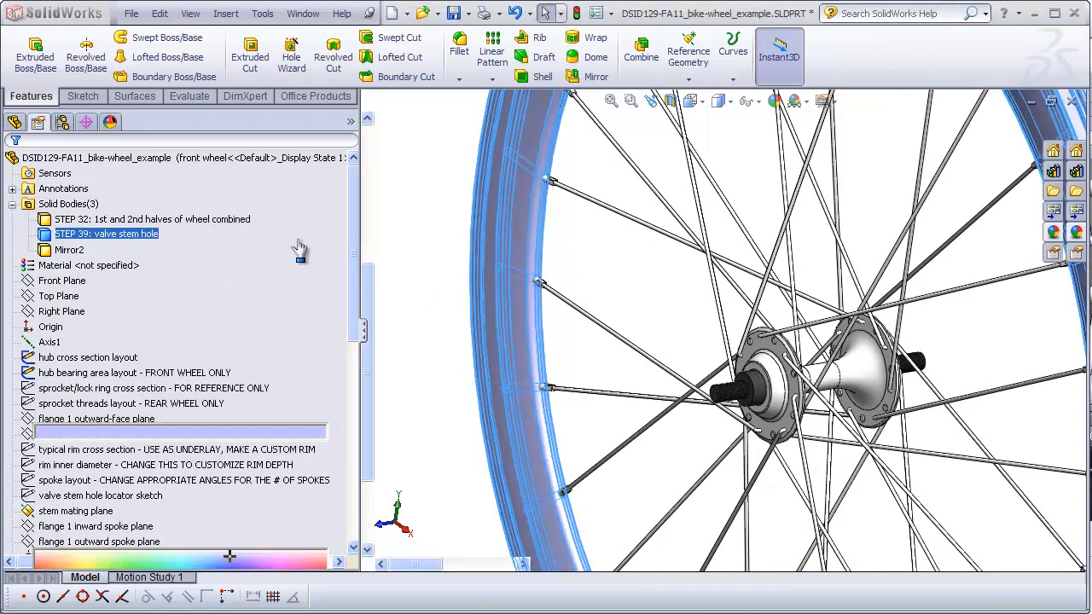
drag(348, 380, 354, 420)
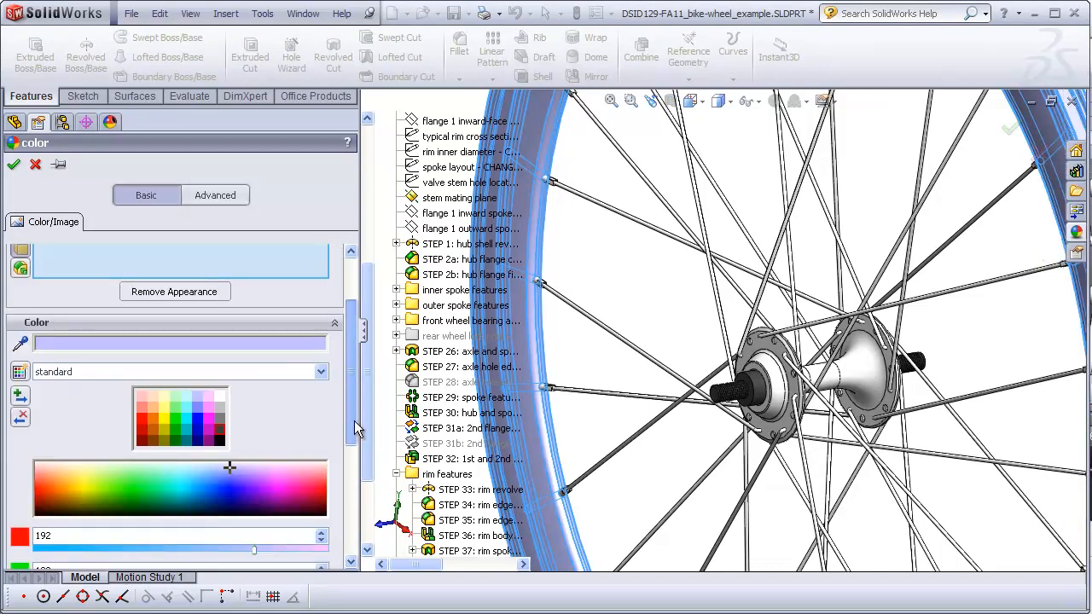
click(208, 427)
click(14, 164)
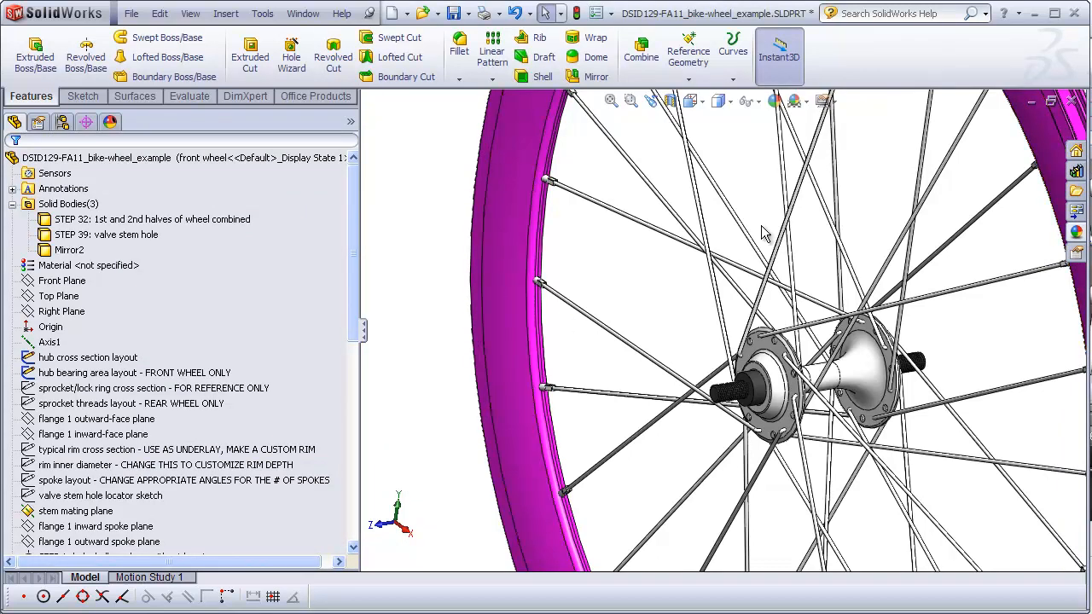
middle_drag(721, 467, 754, 465)
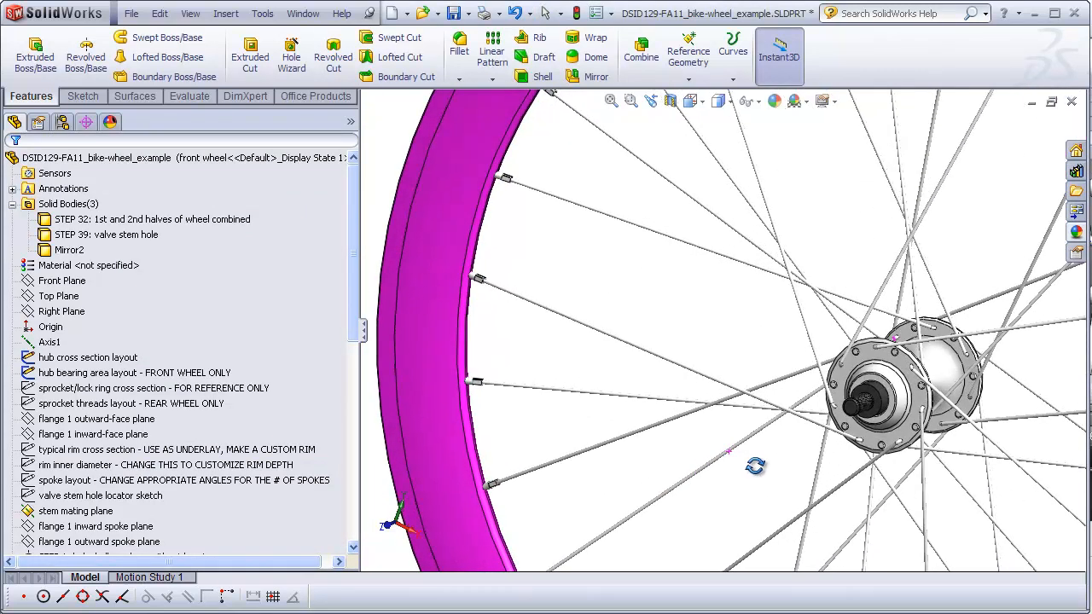